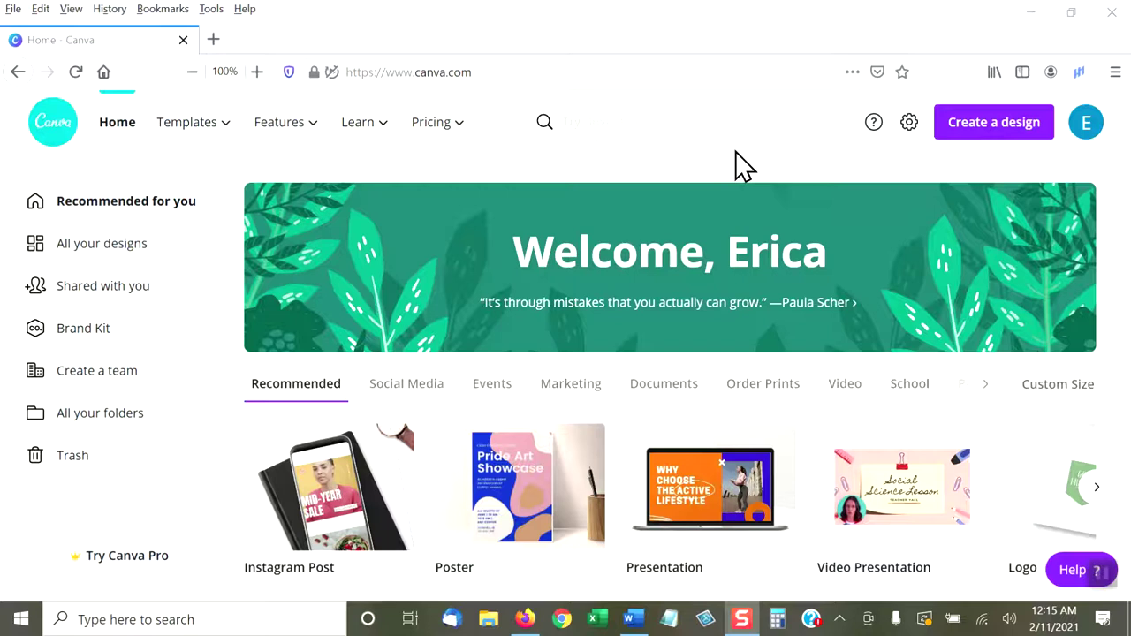
Create a new custom-size design measuring 8.5 × 11 in.
click(1045, 389)
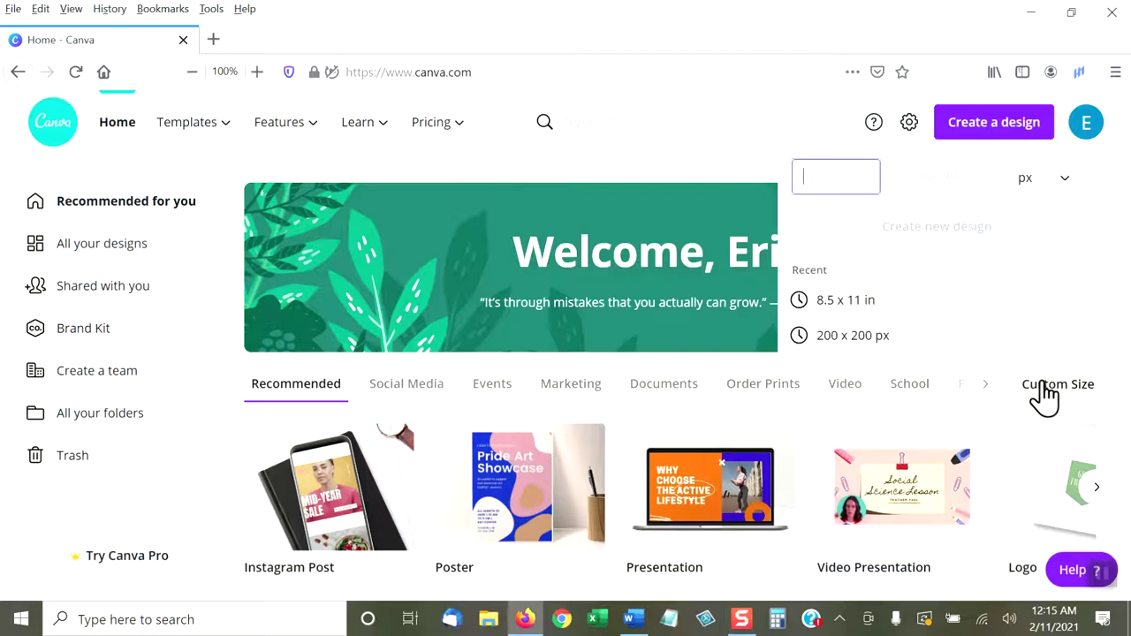
click(1056, 187)
click(1043, 213)
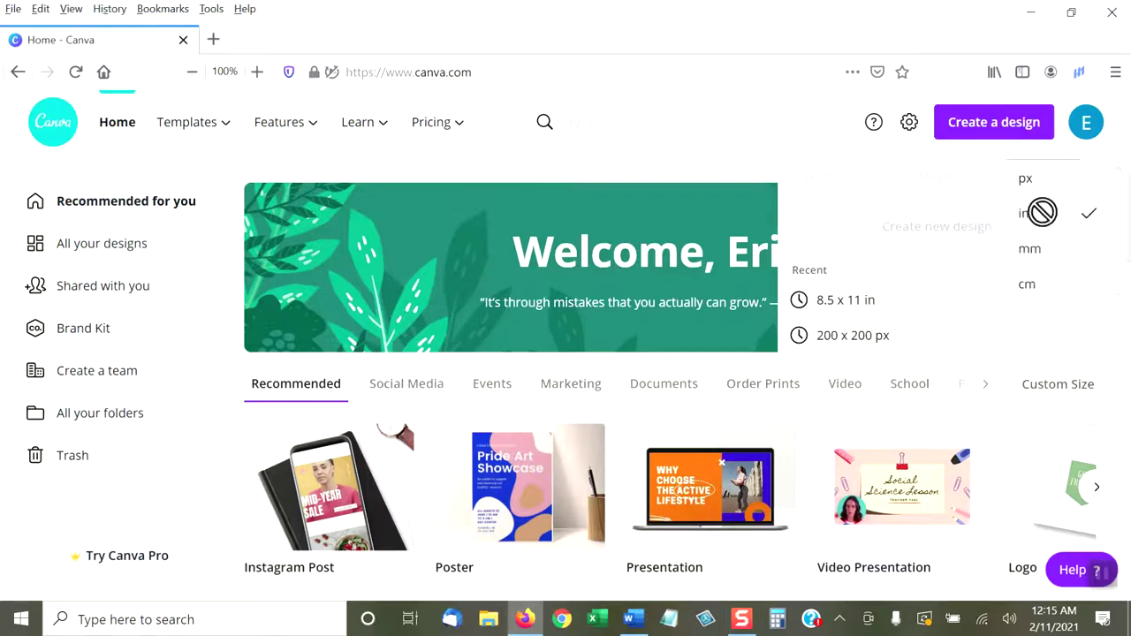
click(846, 177)
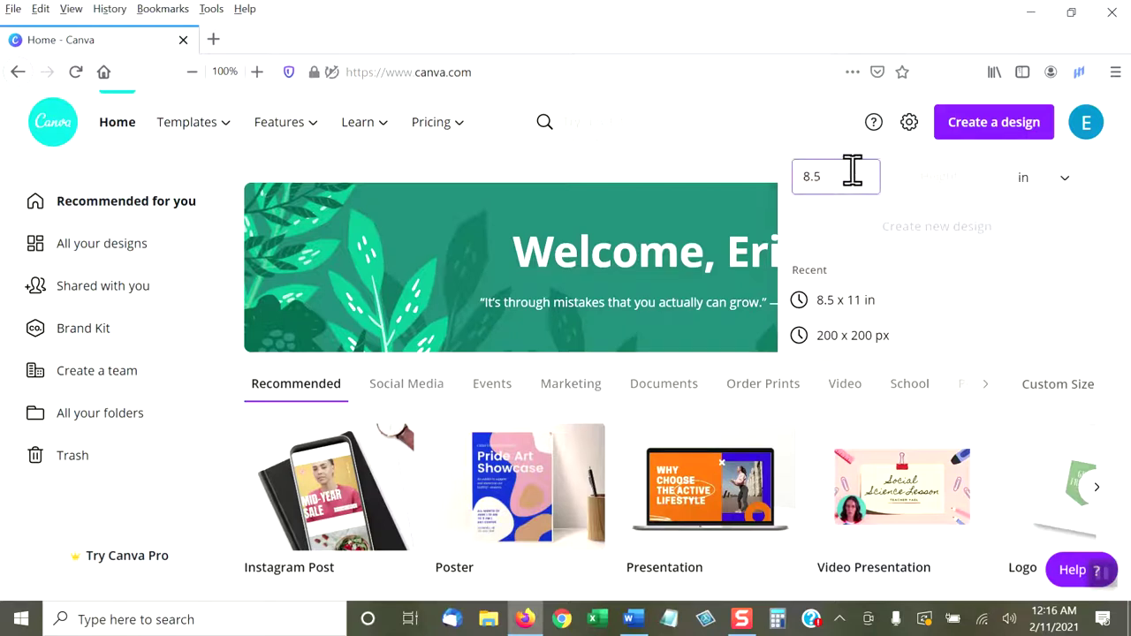
click(945, 180)
text(11)
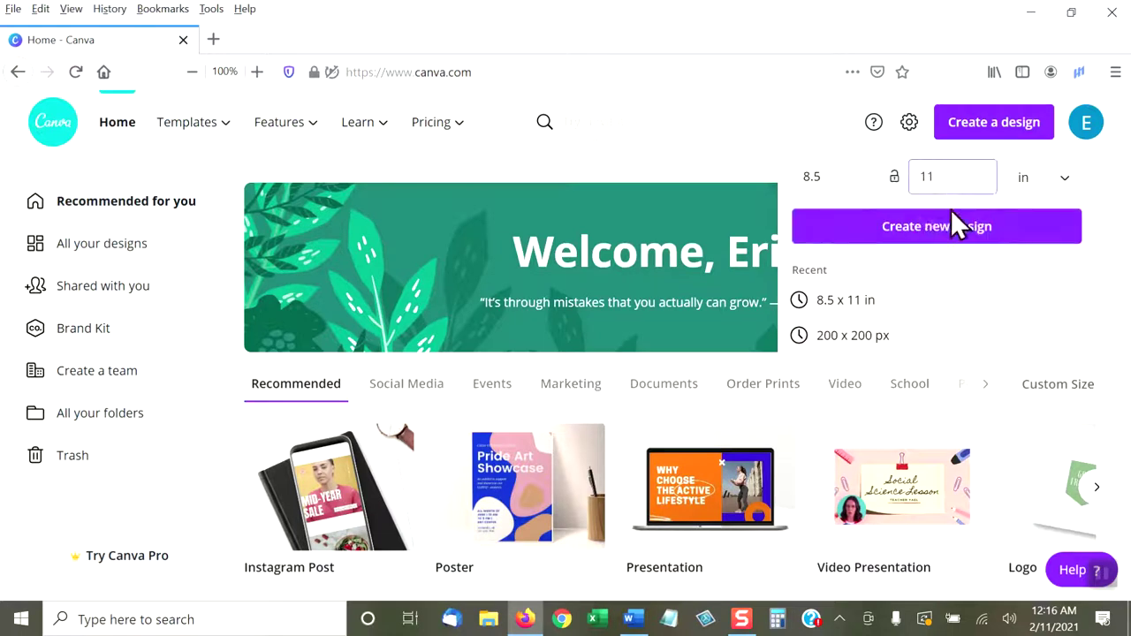
click(939, 228)
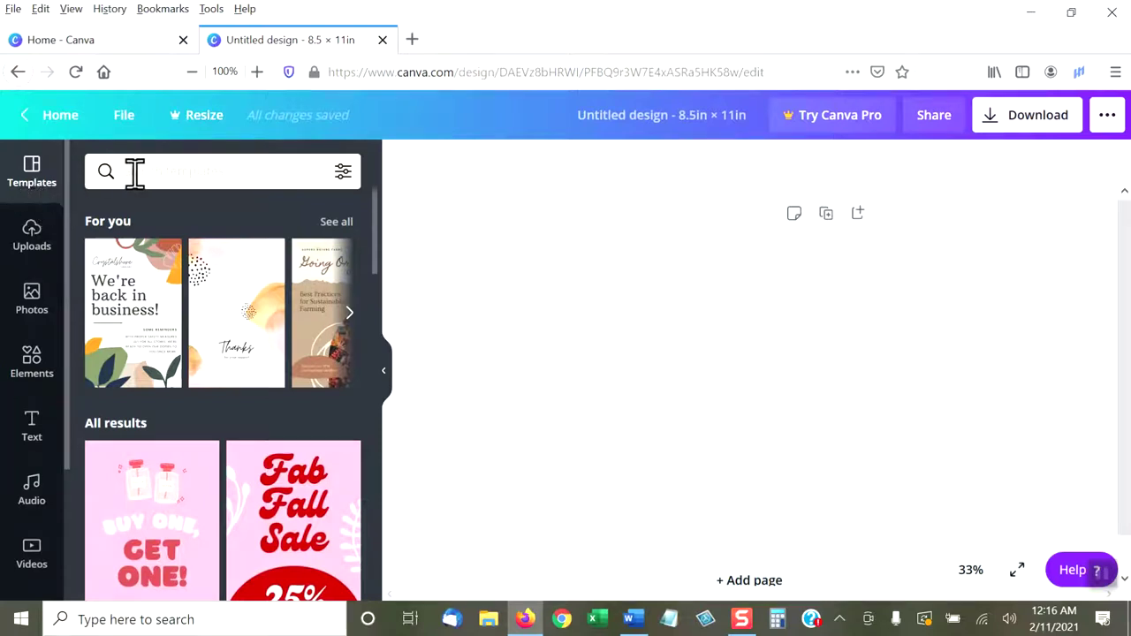
Search the templates for "magazine".
click(179, 171)
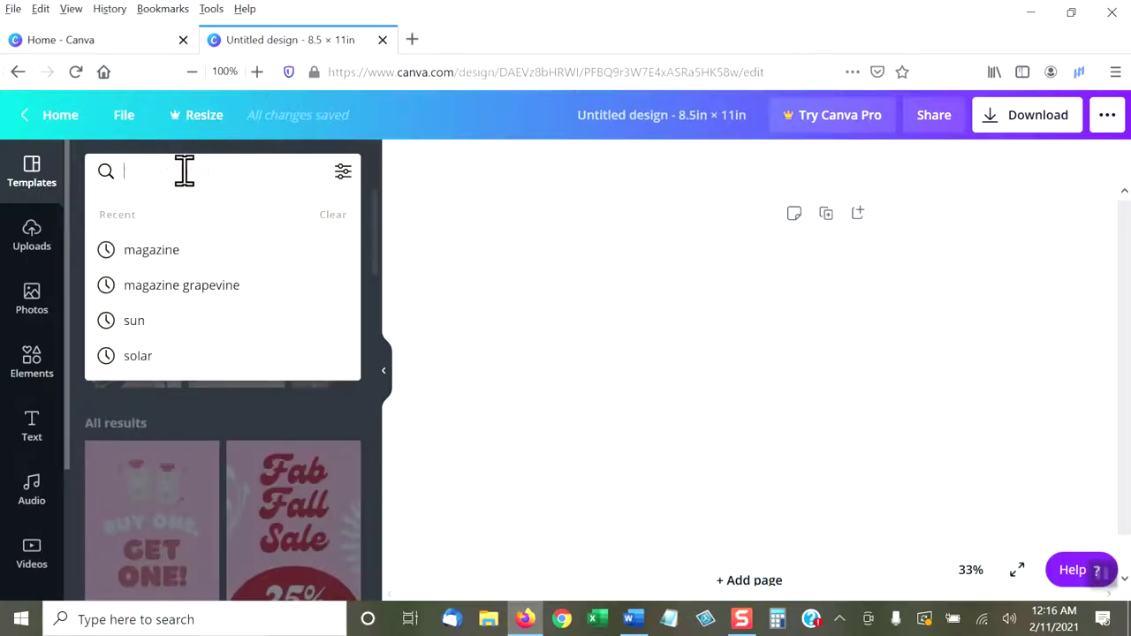
text(magazine)
key(Return)
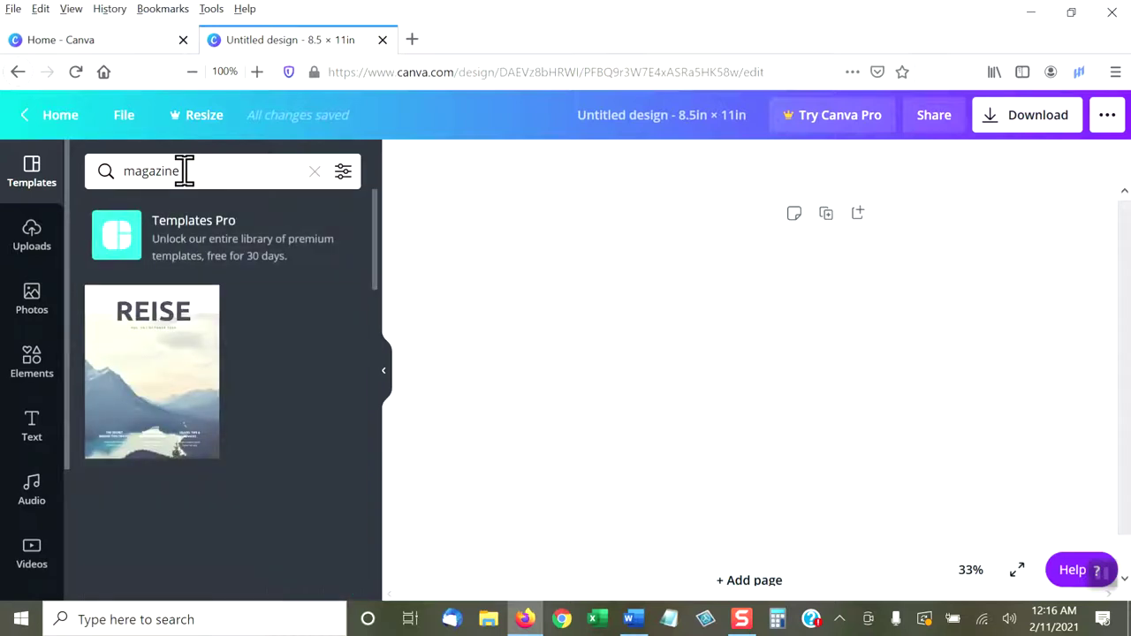
Find the Yellow Modern Food Magazine template among the results and apply all 5 of its pages to the design.
scroll(245, 328, down, 5)
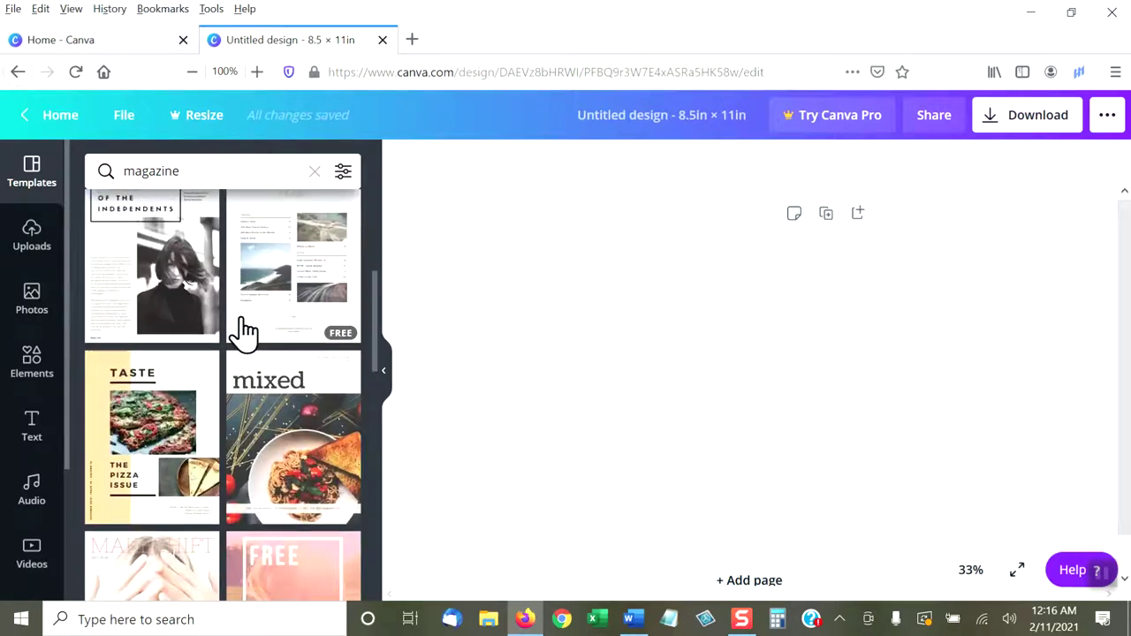
scroll(265, 310, down, 3)
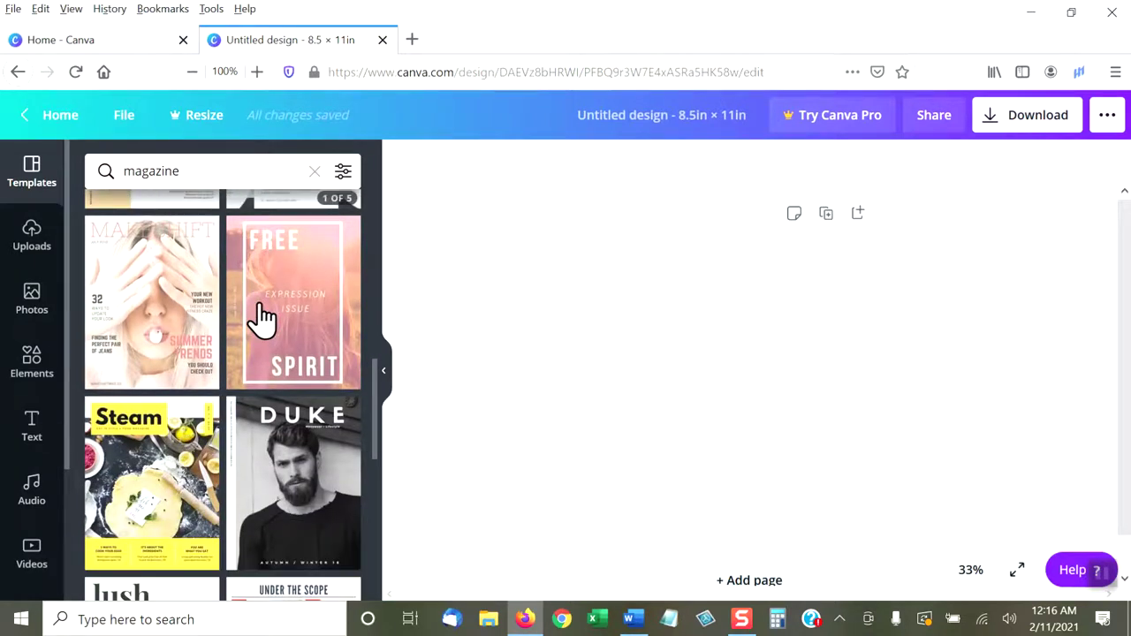
scroll(259, 305, up, 10)
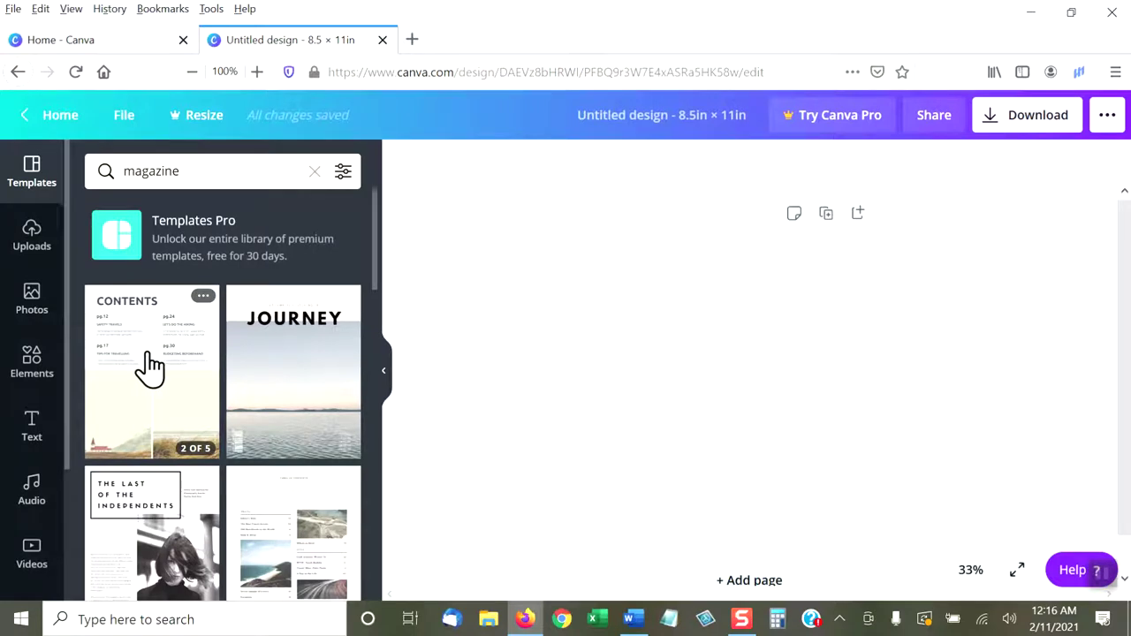
scroll(269, 353, down, 2)
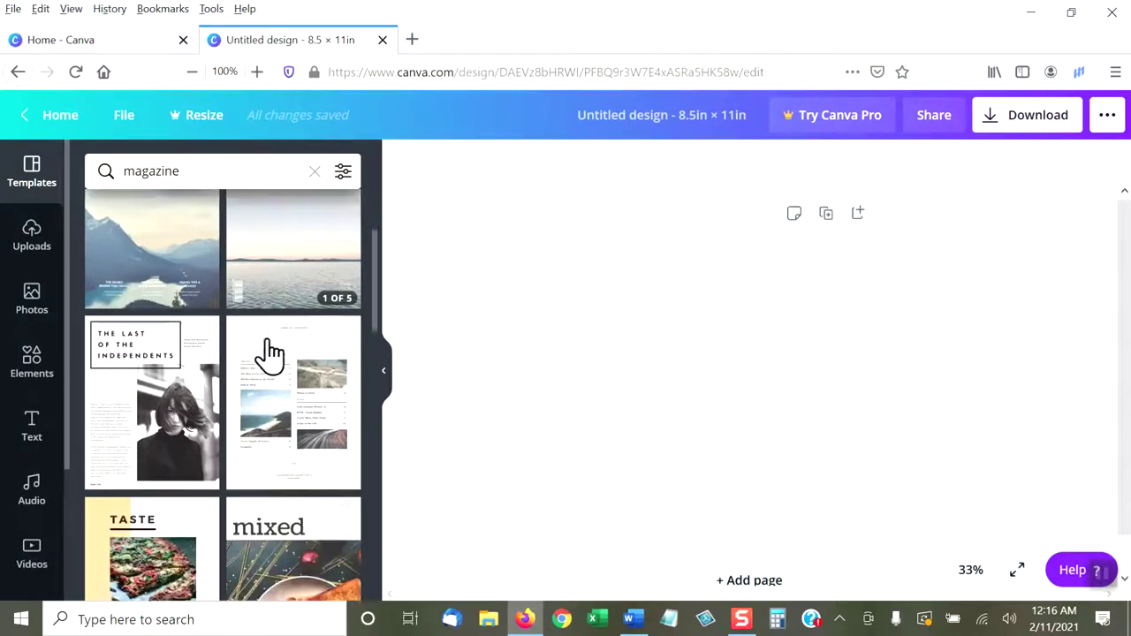
scroll(269, 353, down, 1)
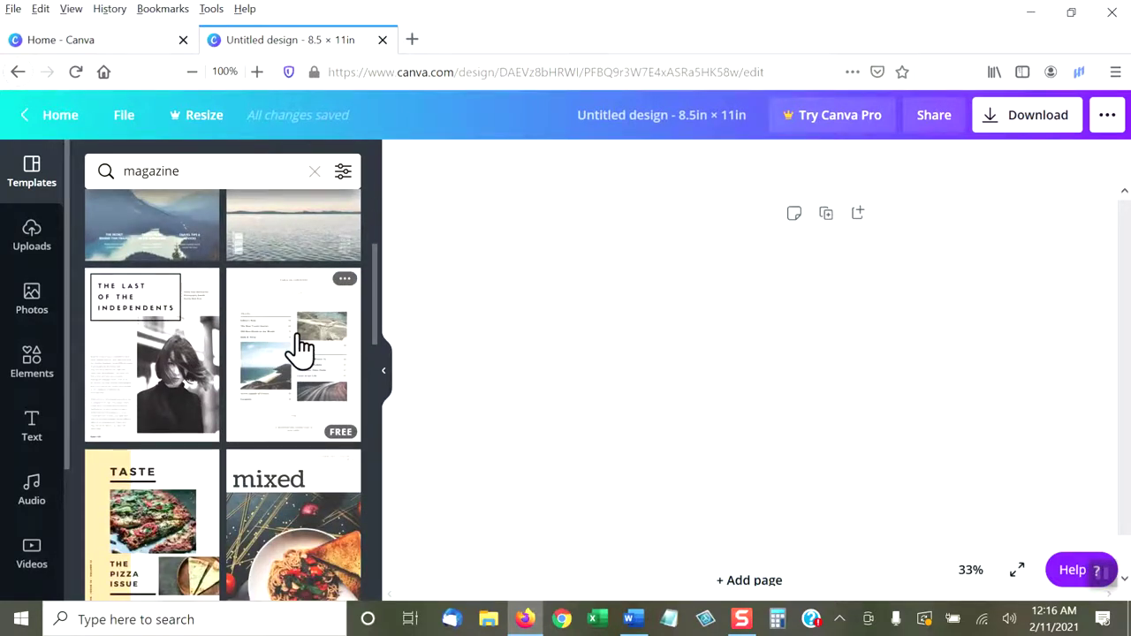
scroll(138, 366, down, 3)
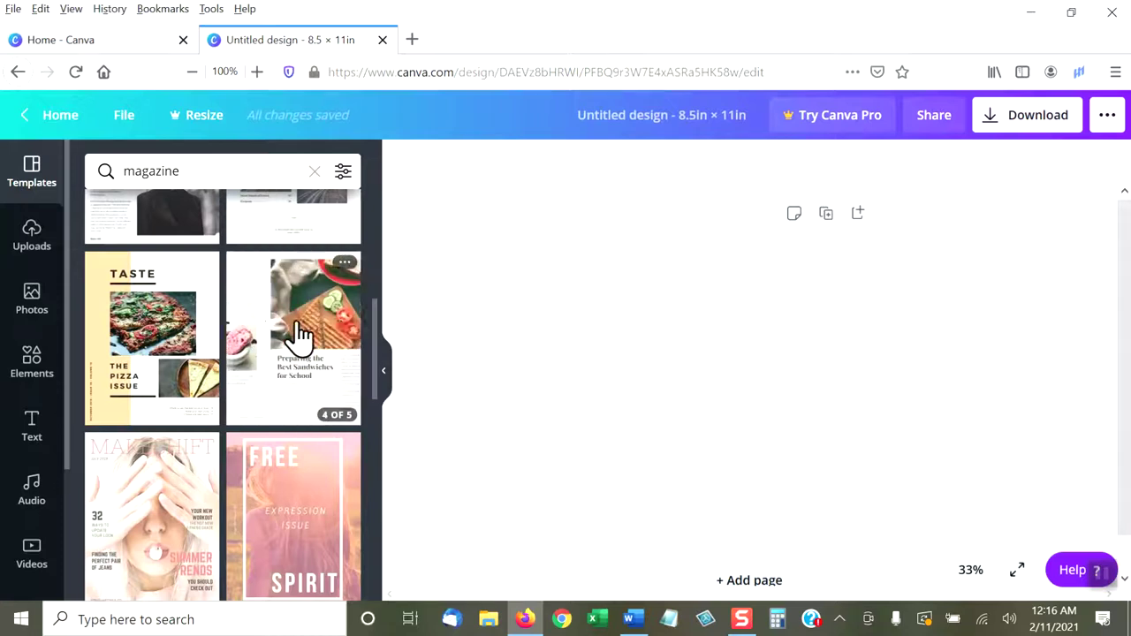
scroll(298, 336, down, 2)
scroll(283, 363, down, 2)
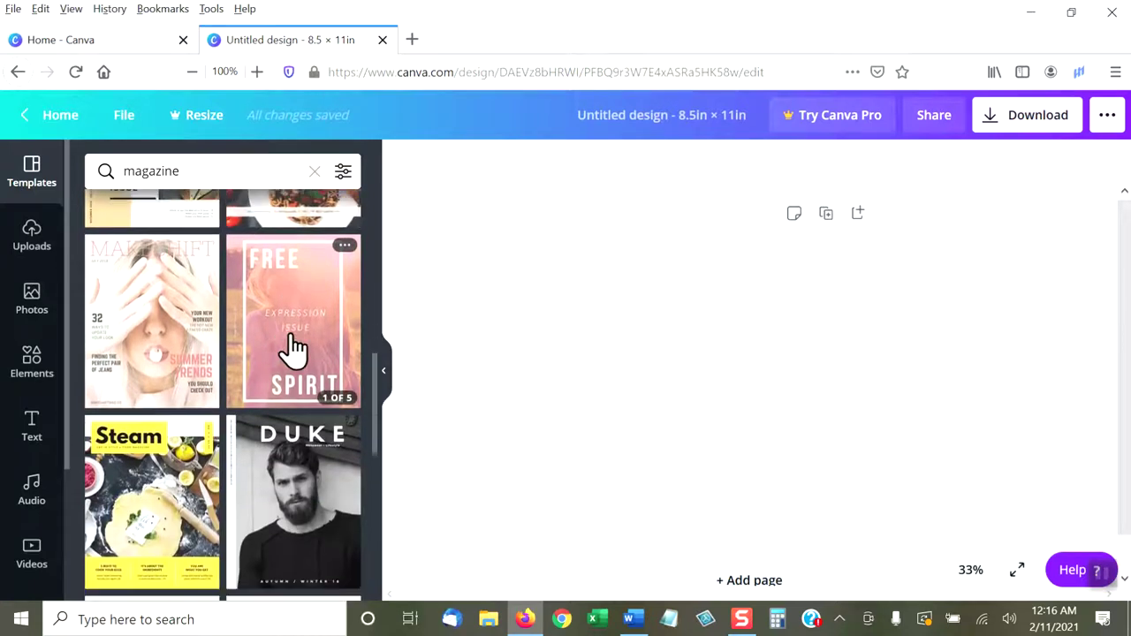
scroll(165, 326, down, 2)
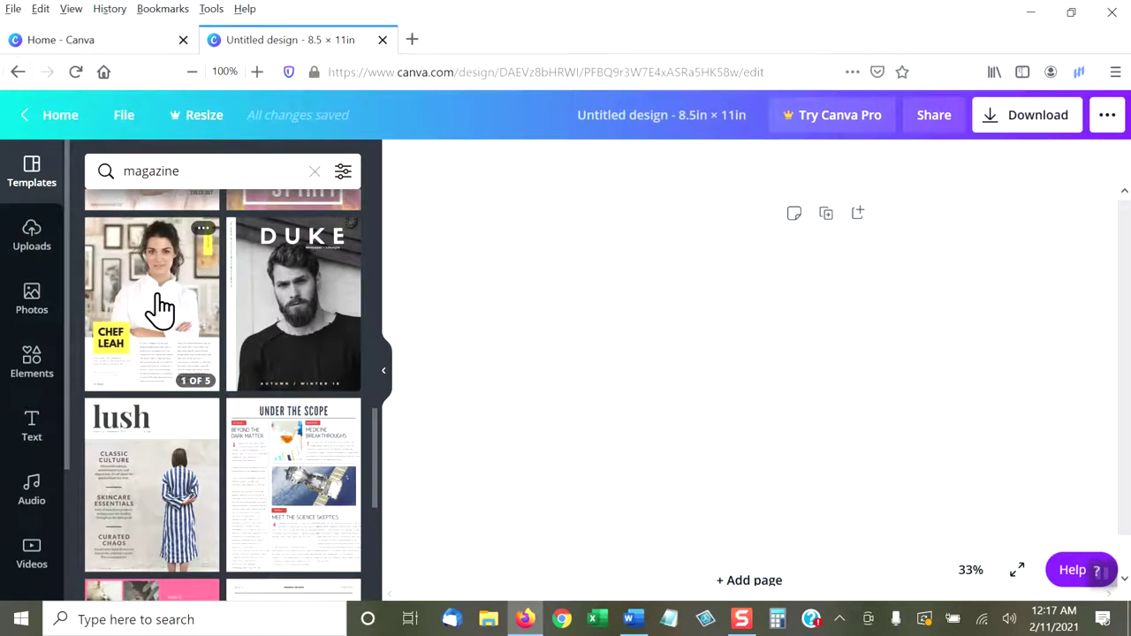
click(159, 307)
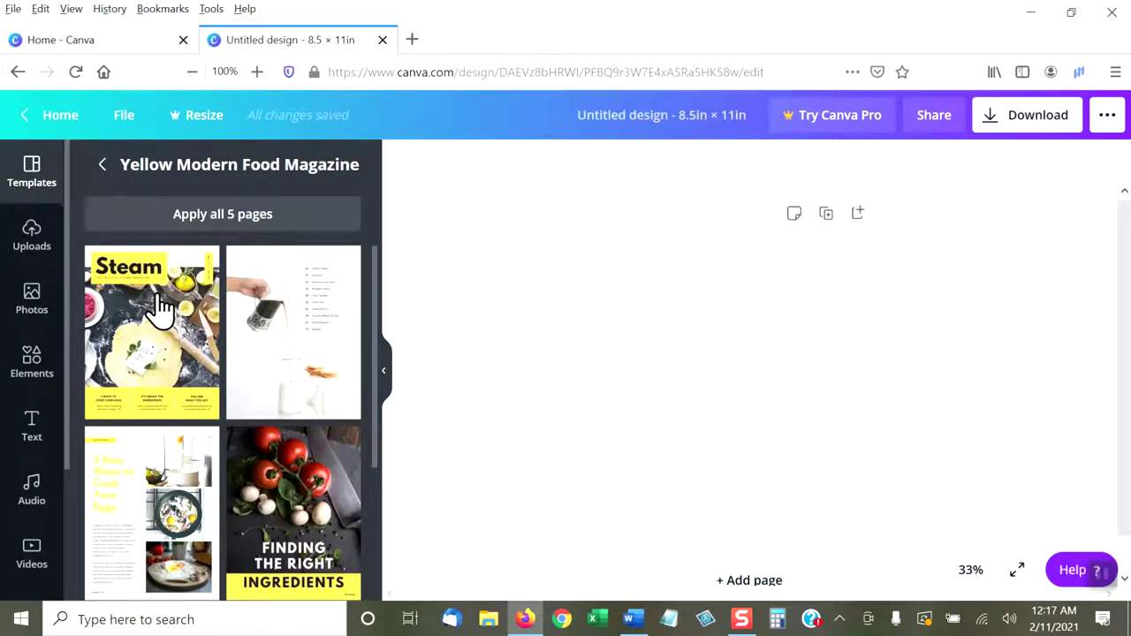
click(238, 221)
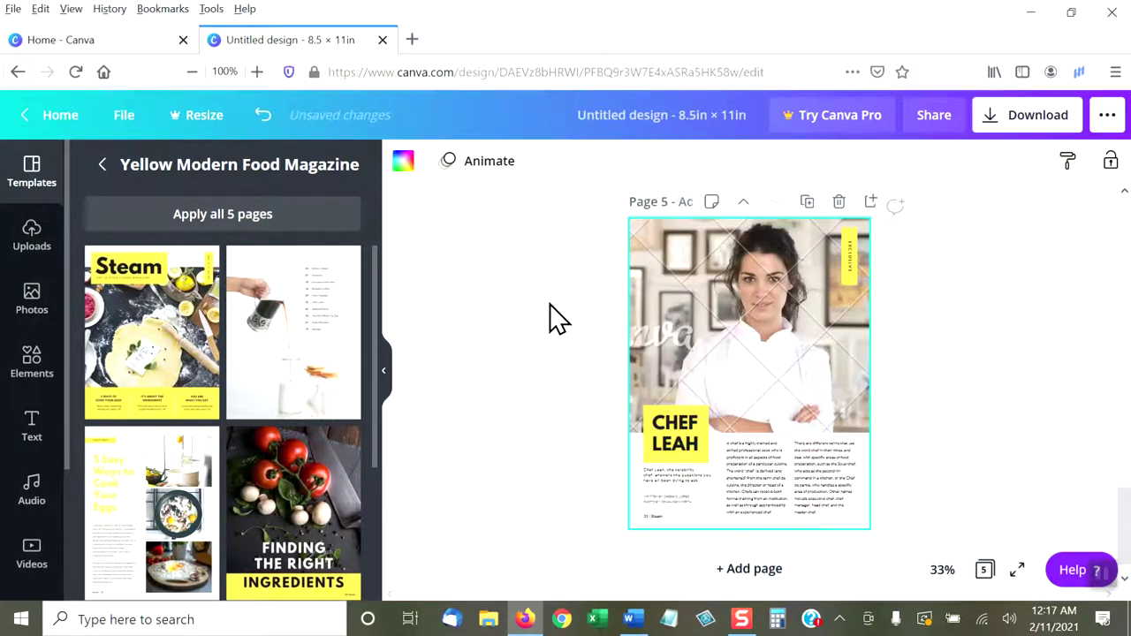
Replace the page 1 title "Steam" with "TRIPLE YOUR BUSINESS", shrink it onto one line and remove the tagline beneath it.
scroll(550, 318, up, 15)
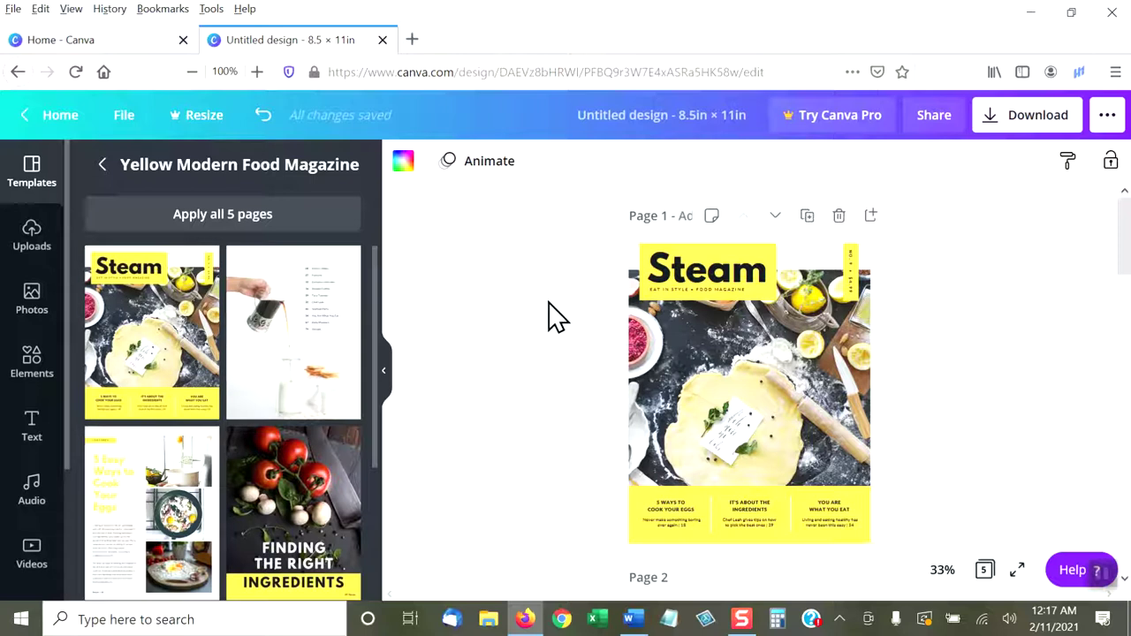
double_click(703, 268)
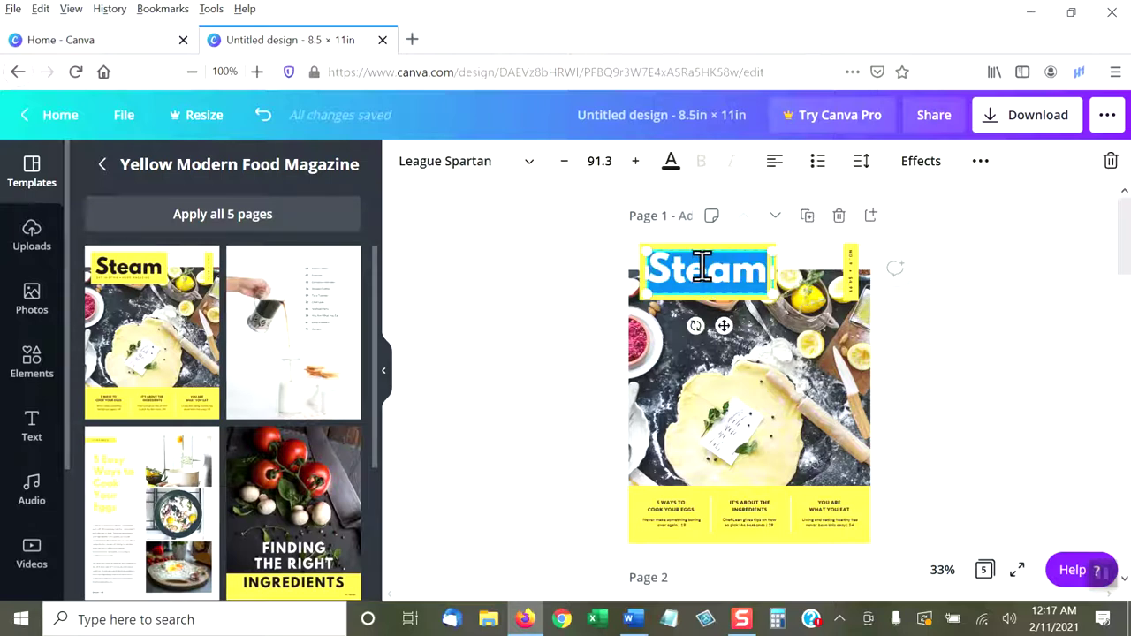
text(TRIPLE)
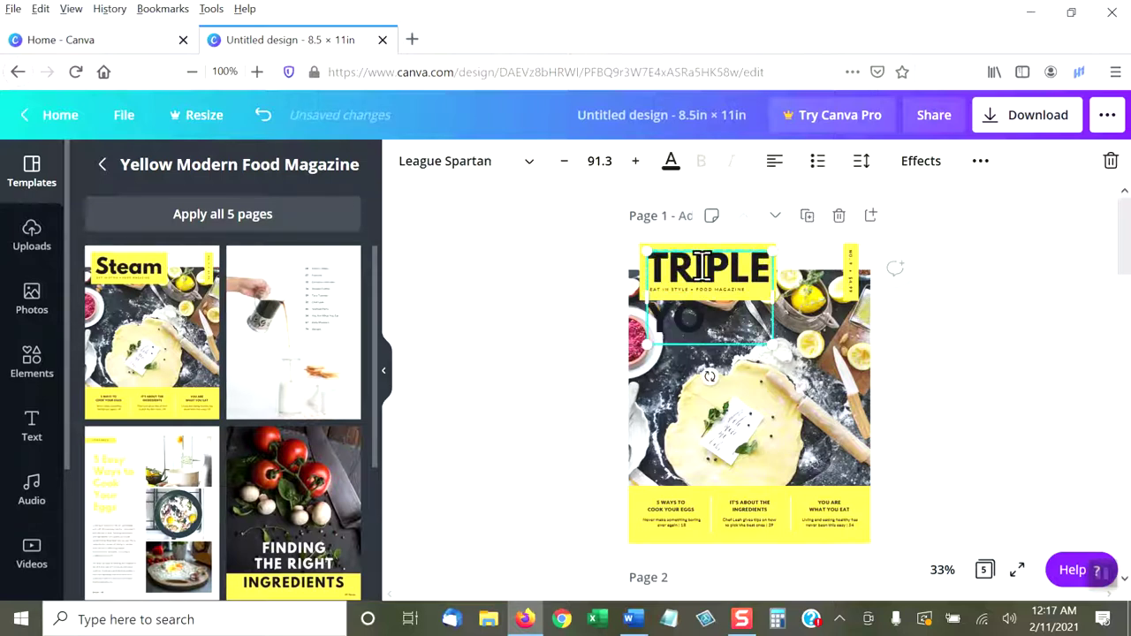
text( YOUR BUSINESS)
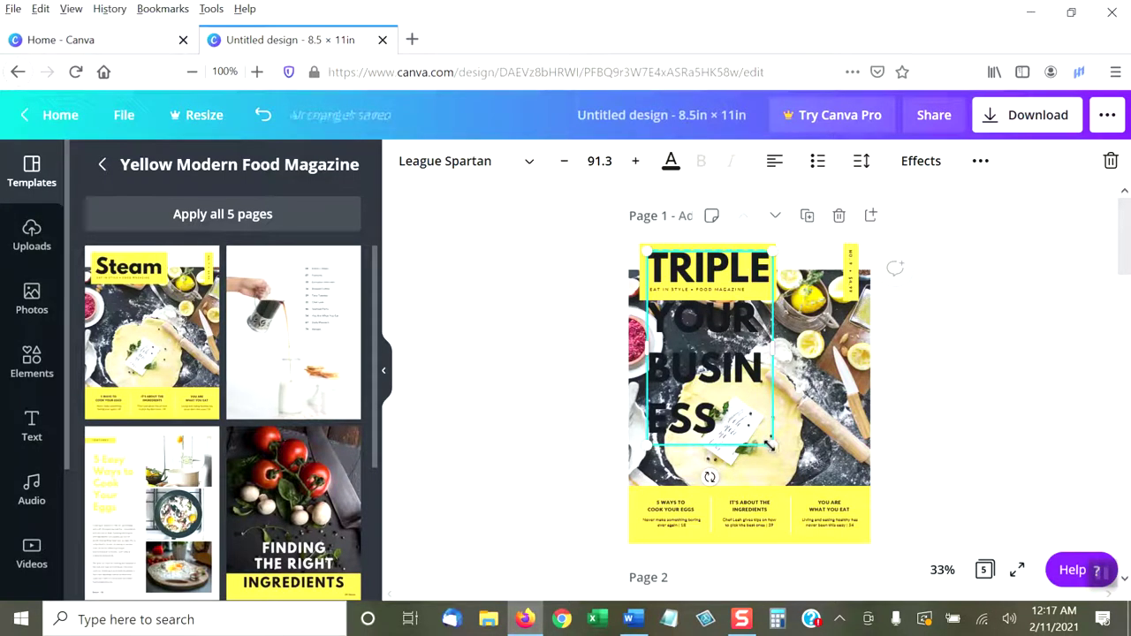
drag(770, 446, 767, 277)
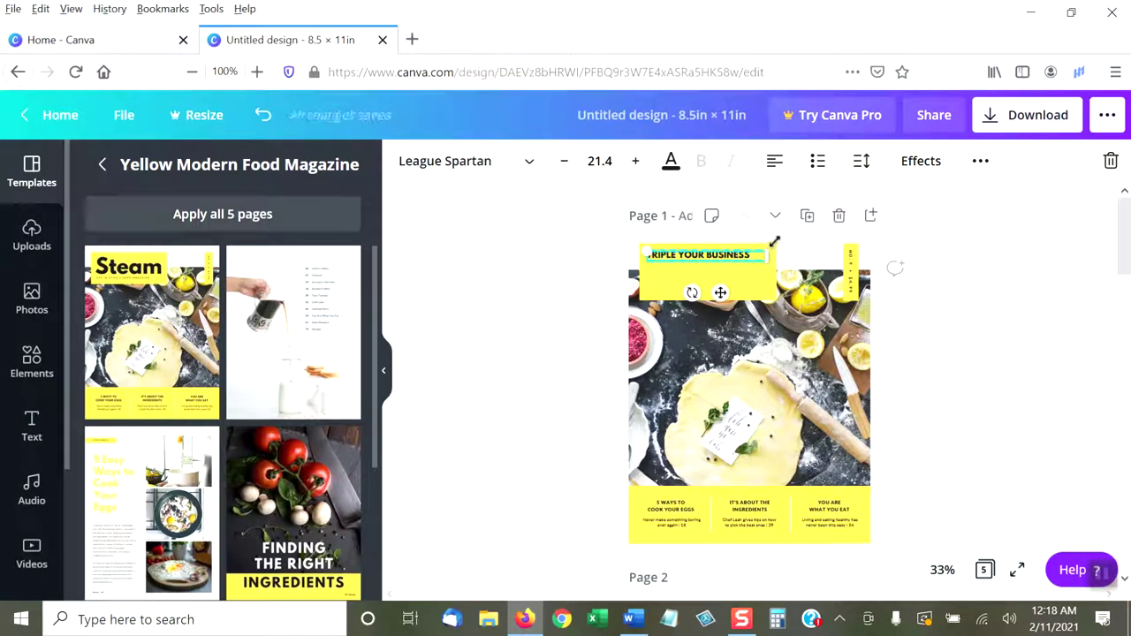
click(598, 304)
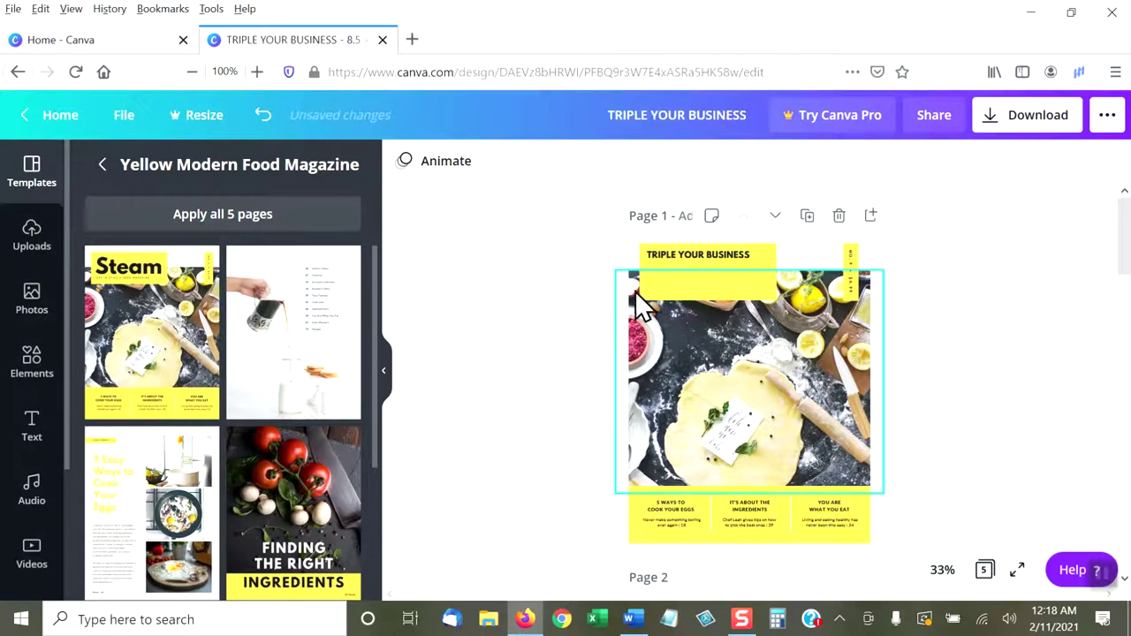
Enlarge the yellow box behind the cover title to about 6.1 × 2.6 in.
click(642, 294)
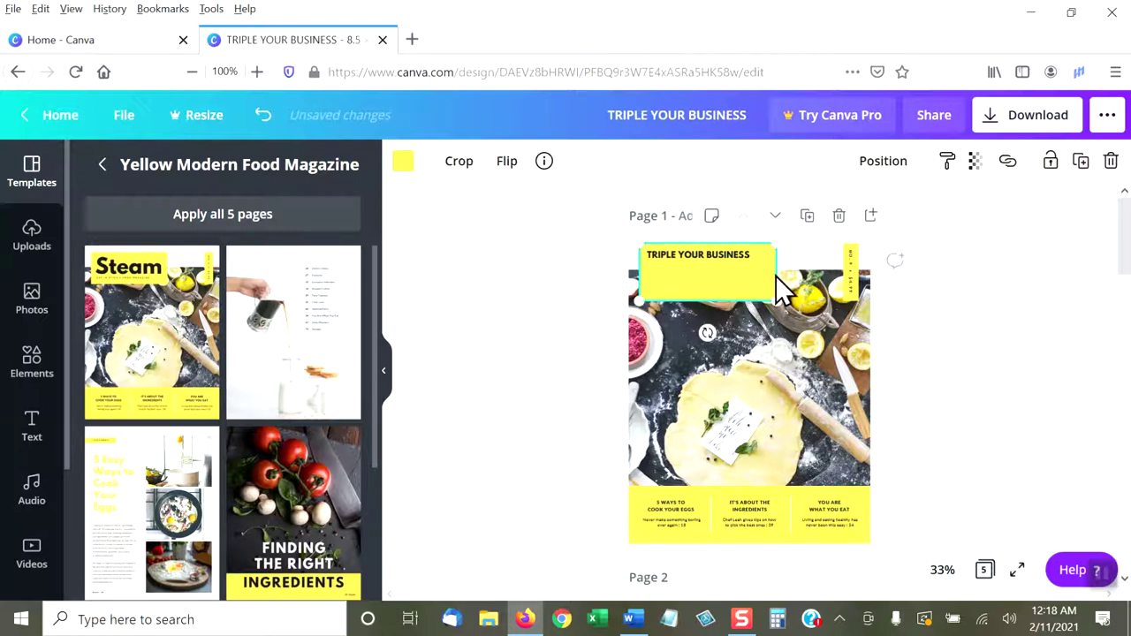
drag(776, 300, 814, 315)
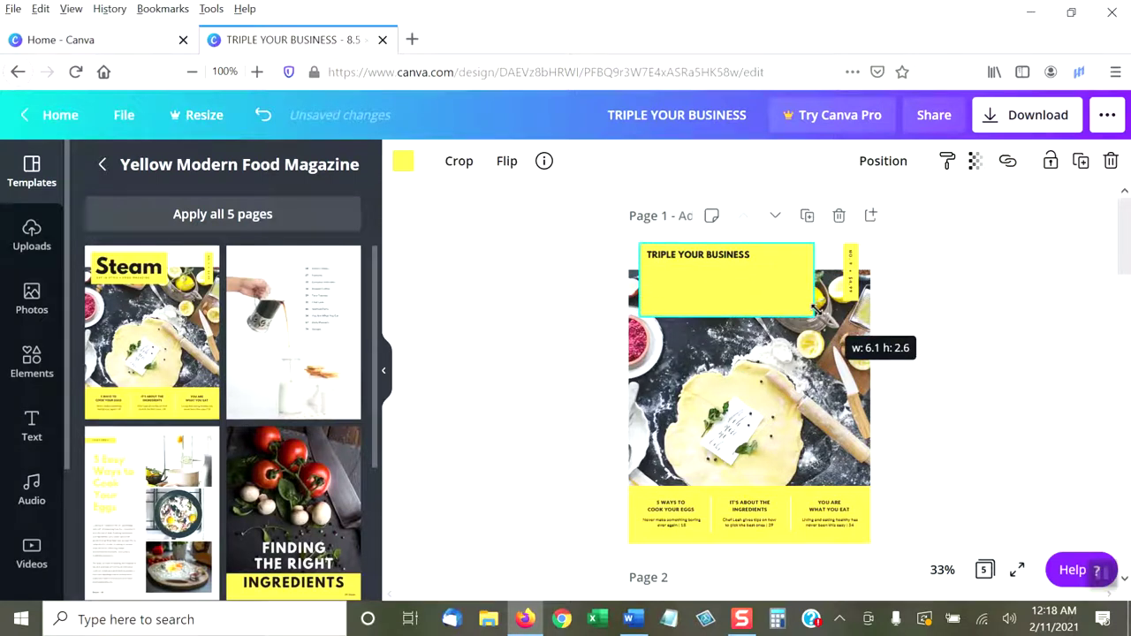
Set the cover title's font size to 42.
click(708, 258)
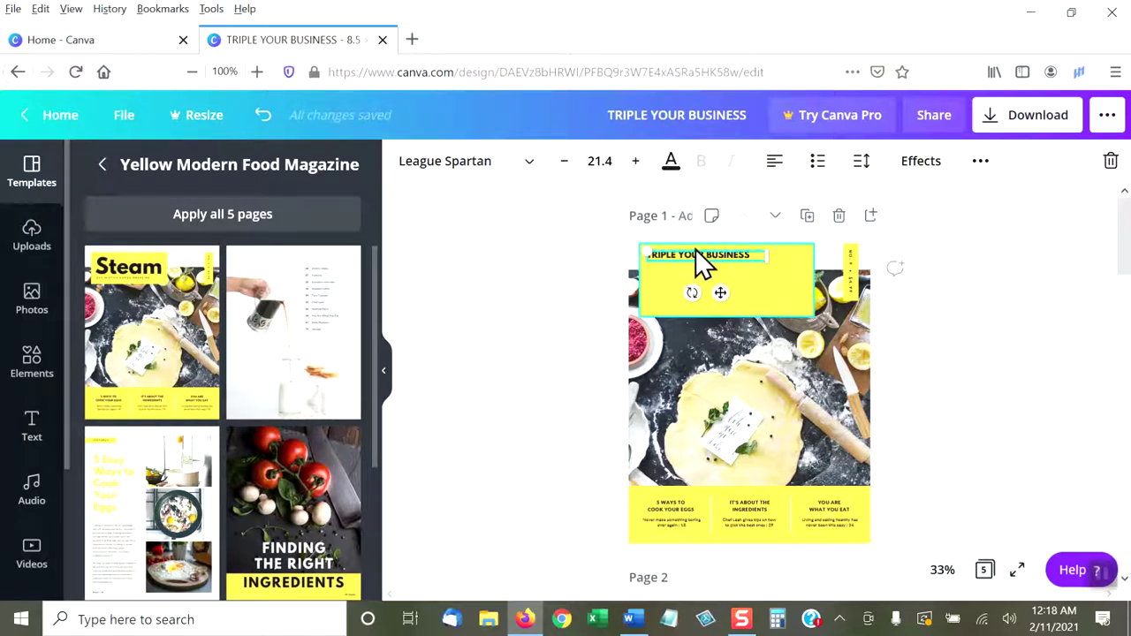
click(598, 164)
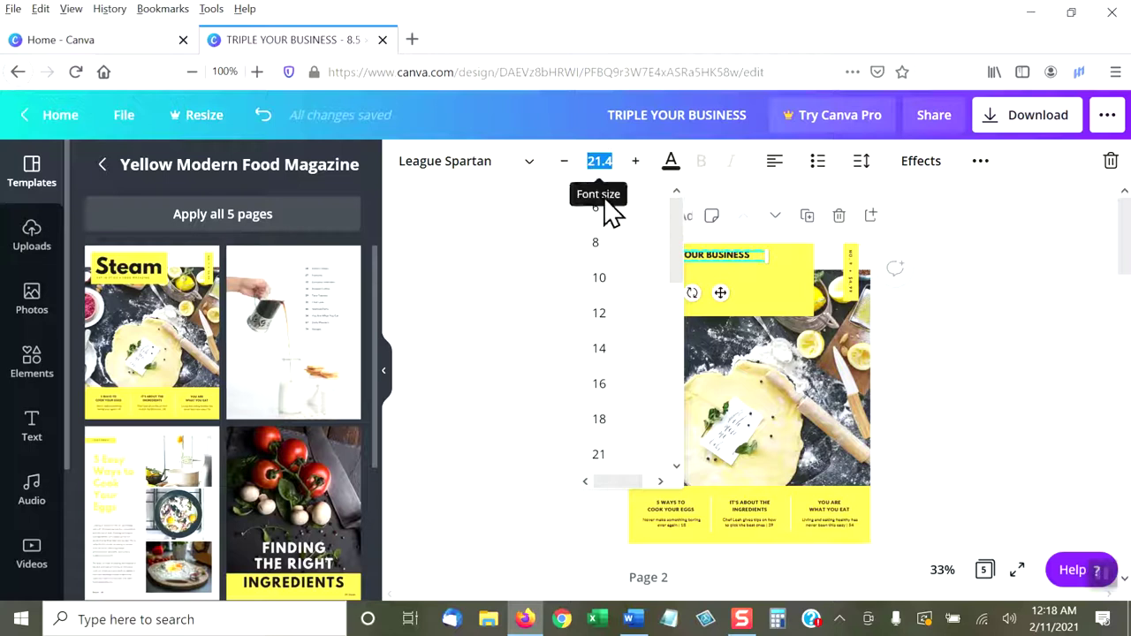
scroll(619, 327, down, 2)
scroll(619, 327, down, 5)
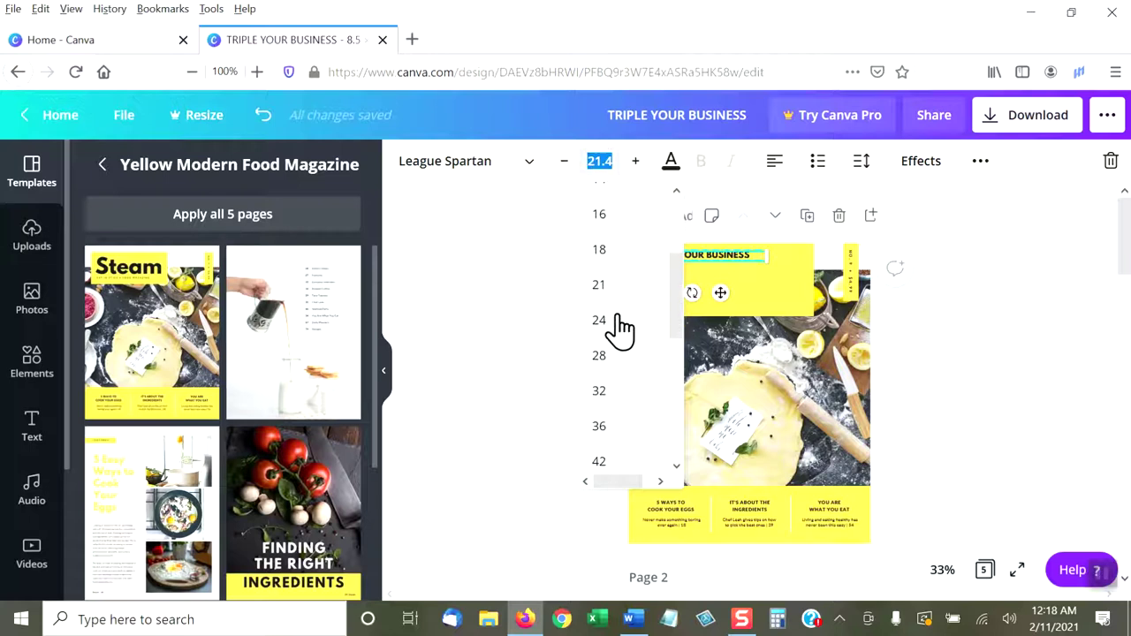
click(615, 294)
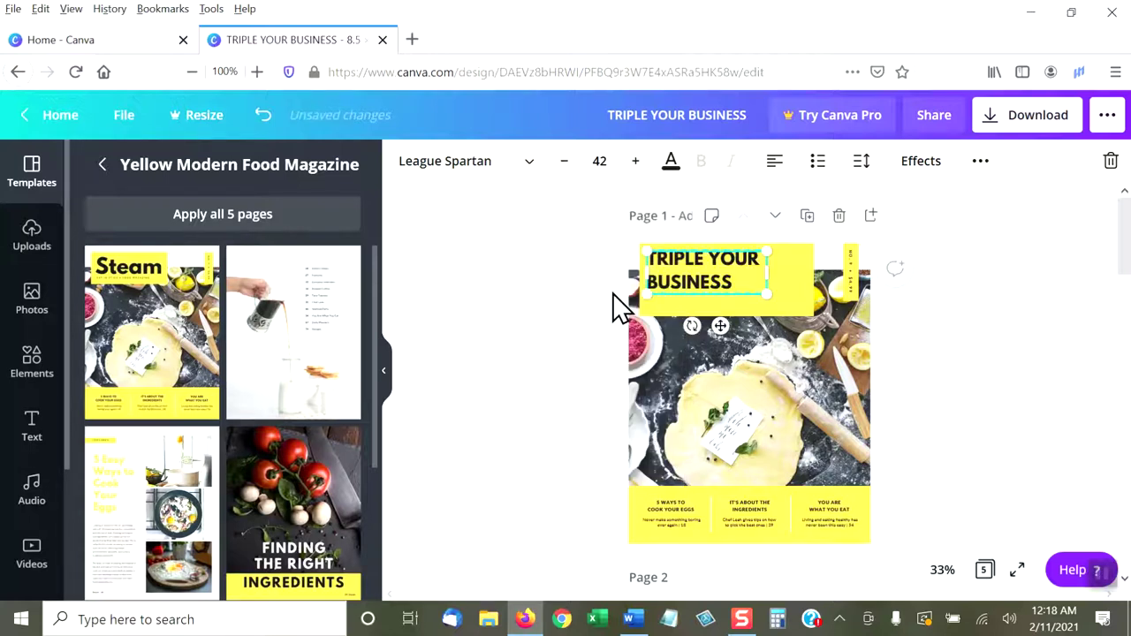
Set the cover title's font size to 56 and widen its text box to about 5.9 in.
click(606, 162)
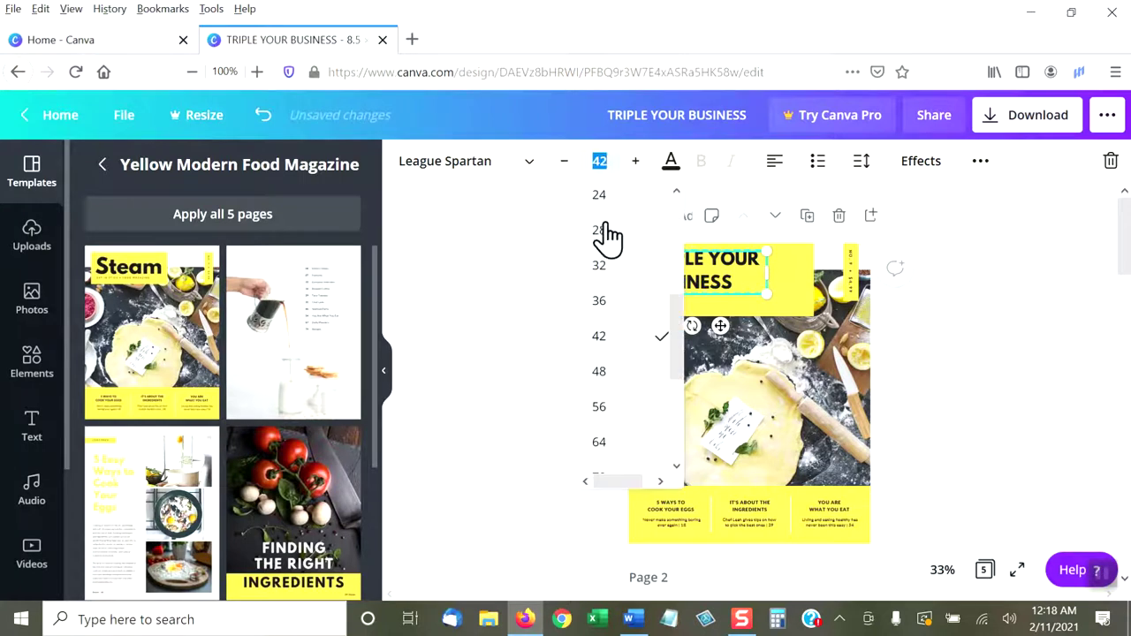
scroll(606, 342, down, 1)
click(616, 351)
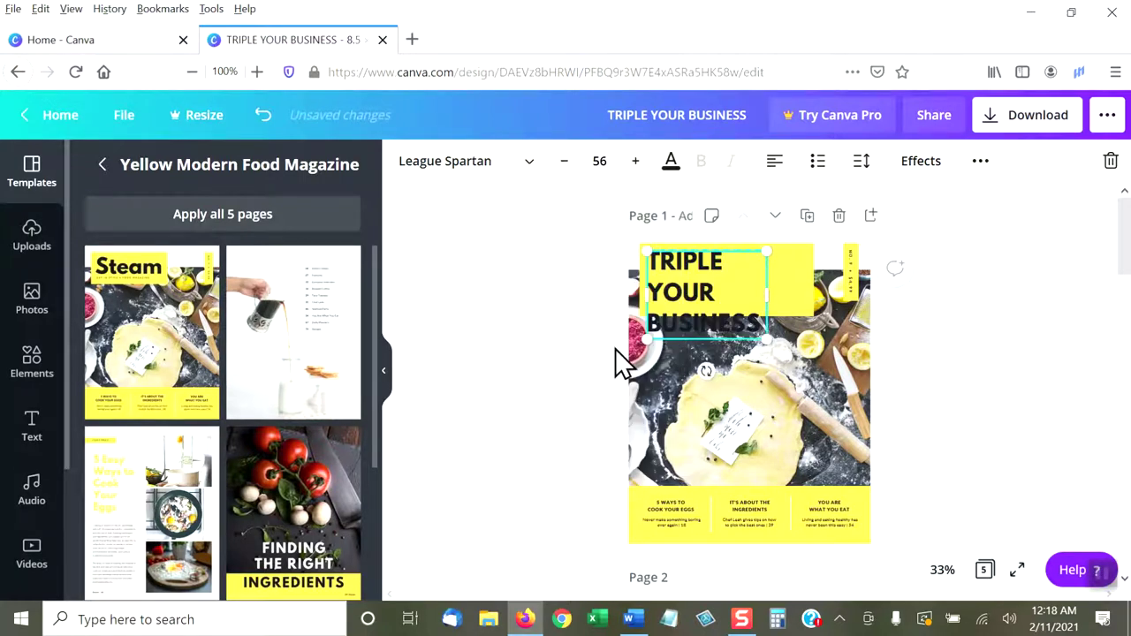
drag(790, 293, 816, 296)
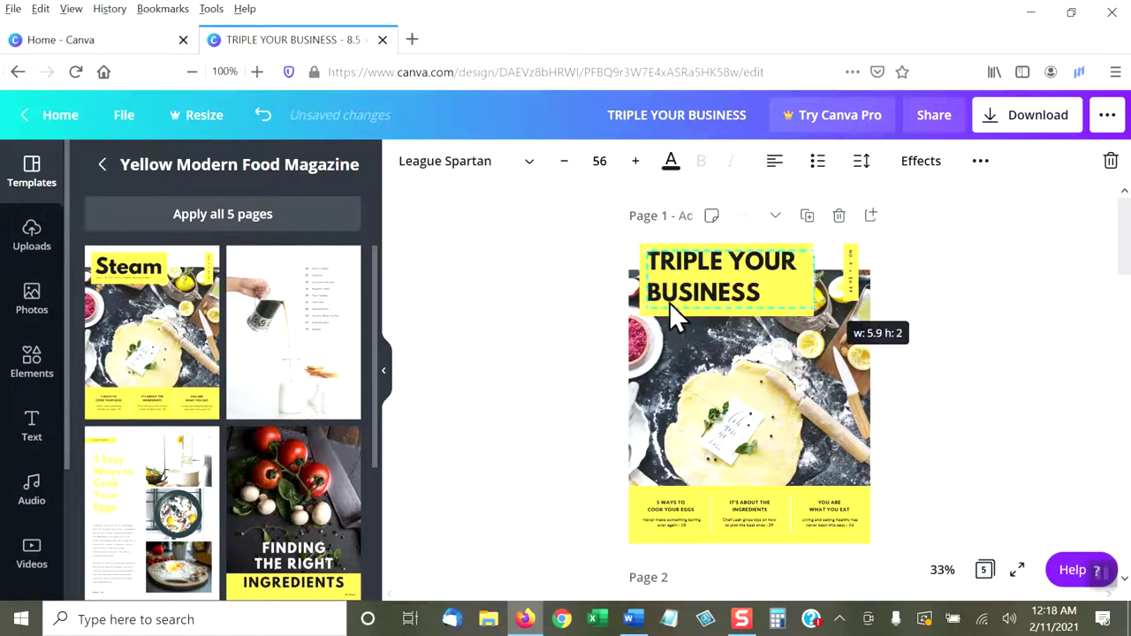
click(543, 308)
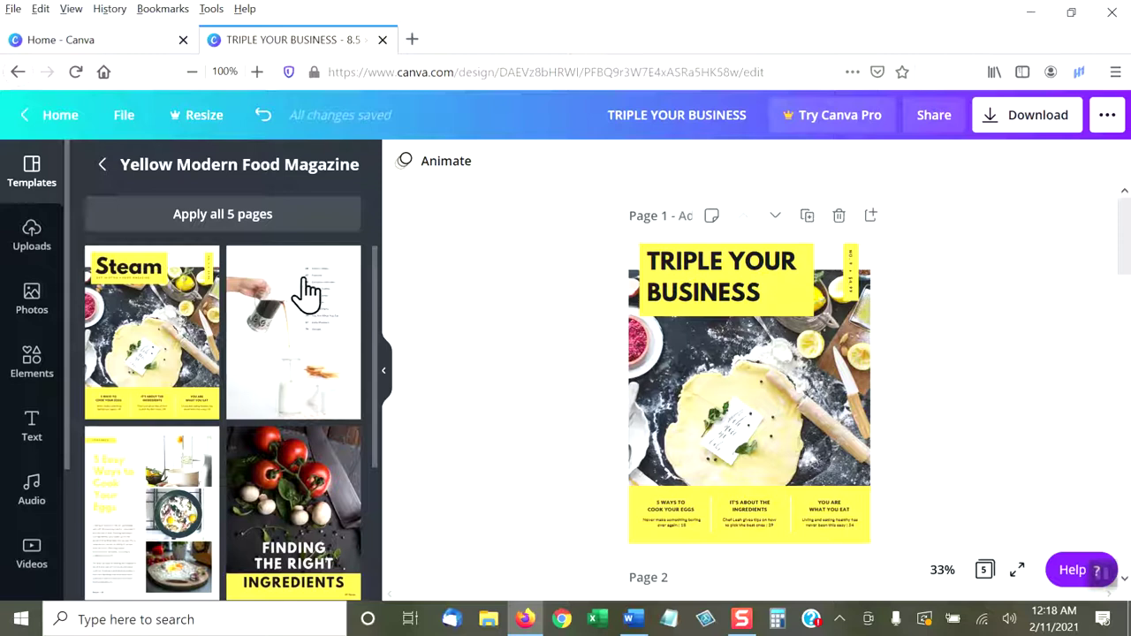
With the cover's food photo selected, search the photo library for EMAIL and browse the images for a replacement.
click(669, 367)
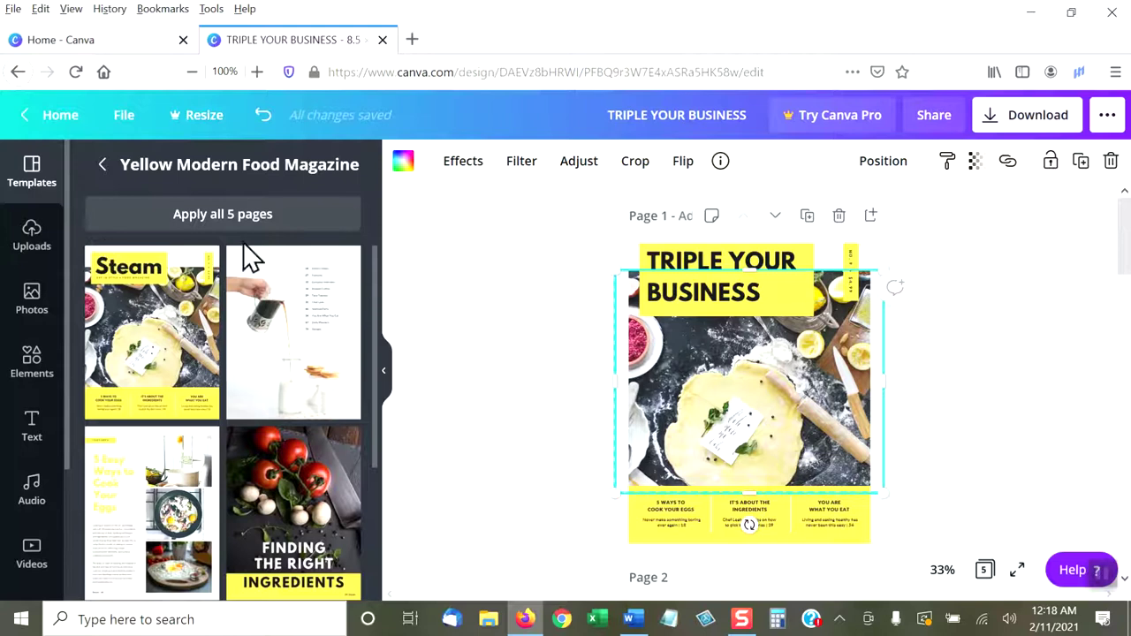
click(32, 314)
click(146, 172)
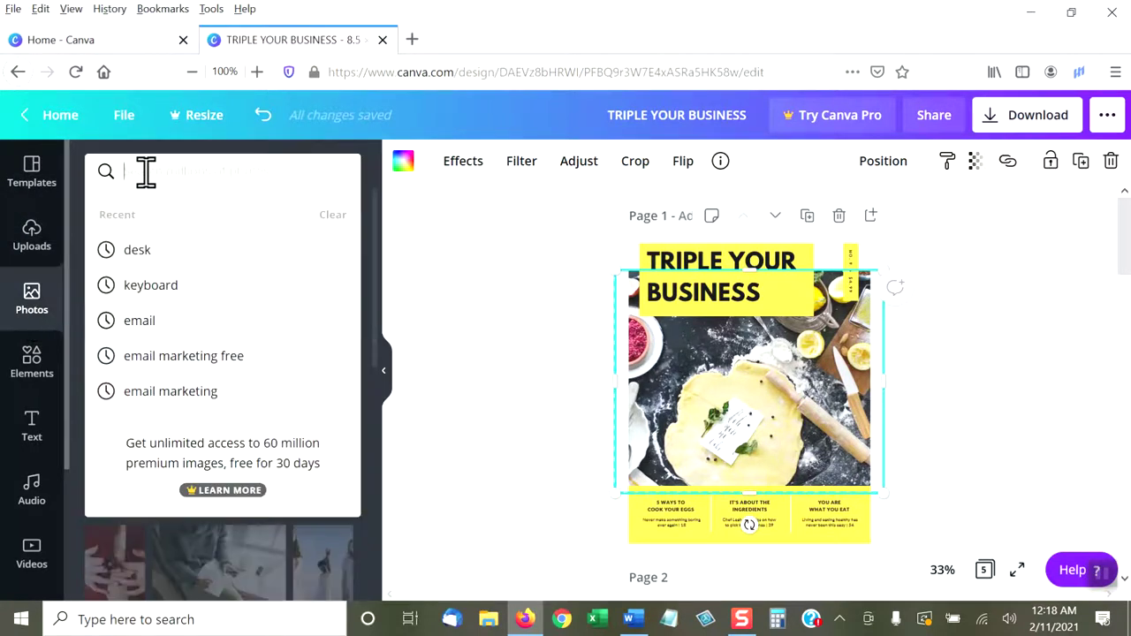
text(EMAIL)
key(Return)
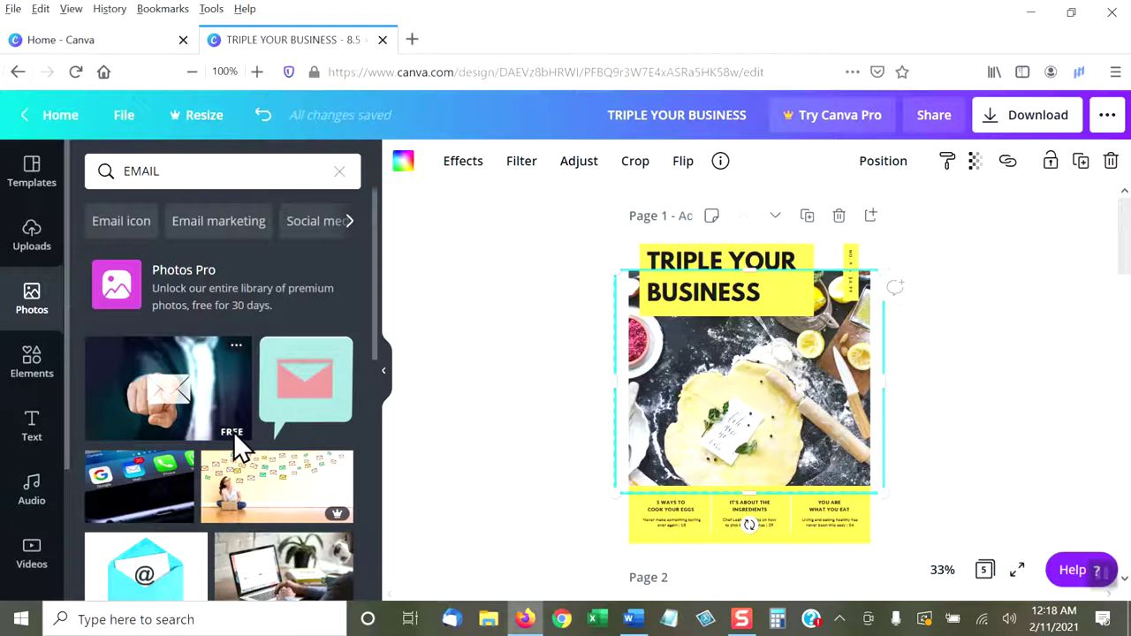
scroll(239, 427, down, 1)
scroll(238, 427, down, 5)
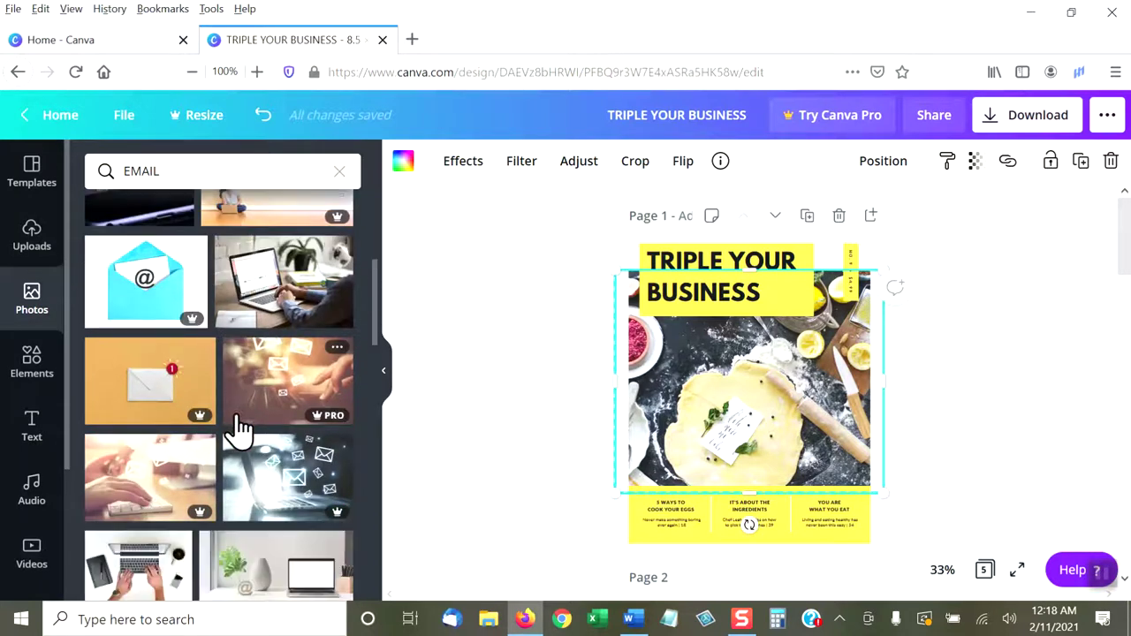
Search the photos for EMAIL MARKETING and replace the cover's food photo with the free image of a desktop monitor on a white desk.
click(186, 170)
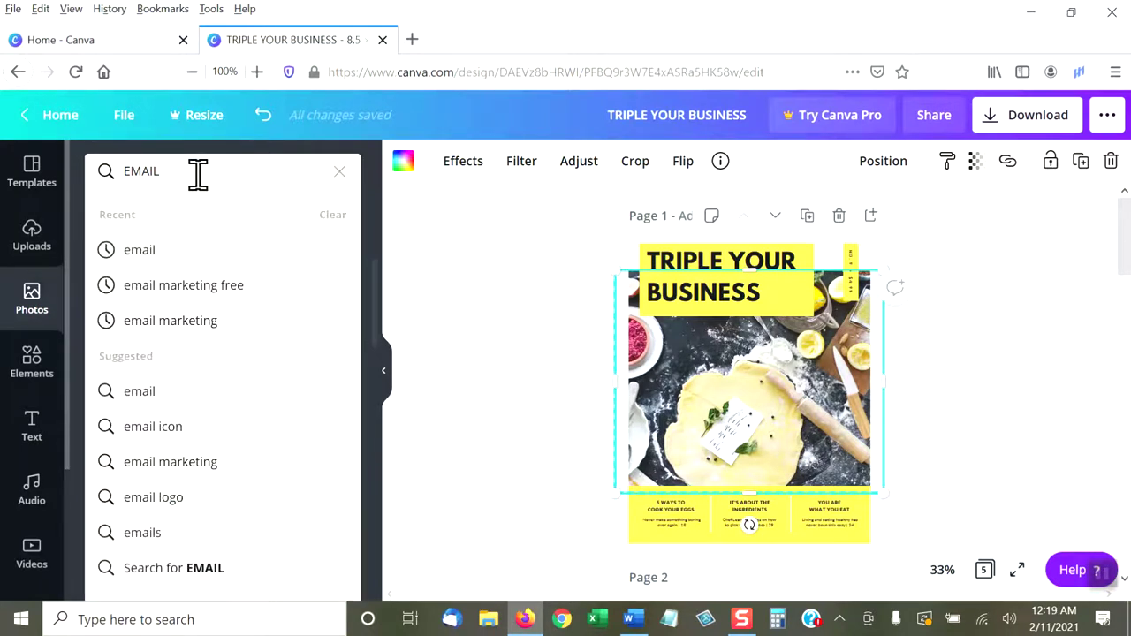
text(MARKETING)
key(Return)
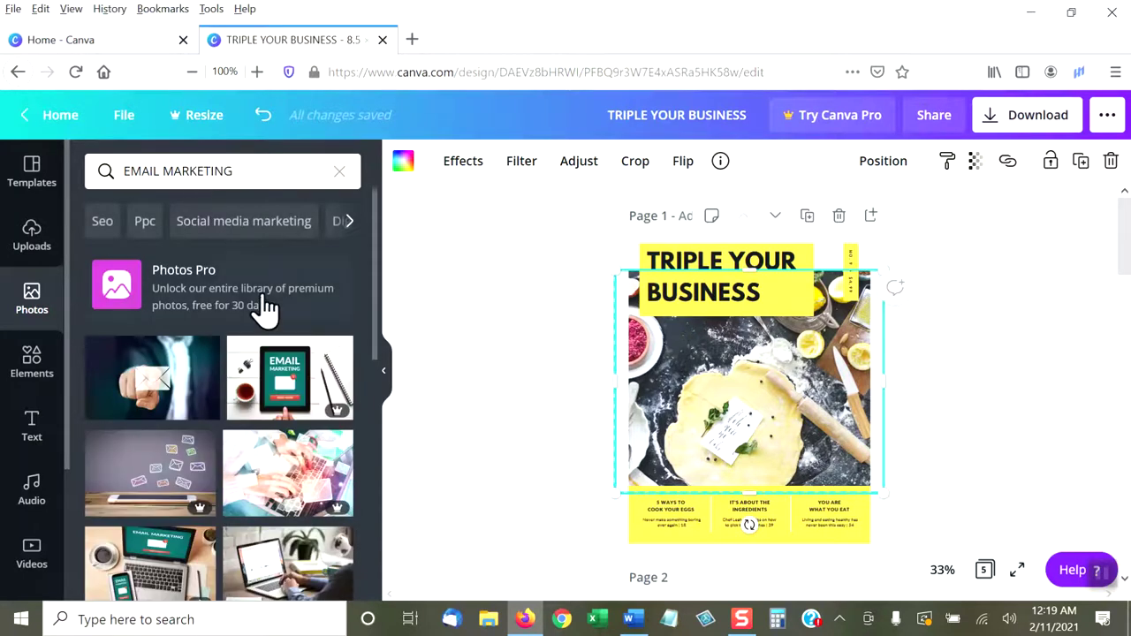
scroll(177, 389, down, 3)
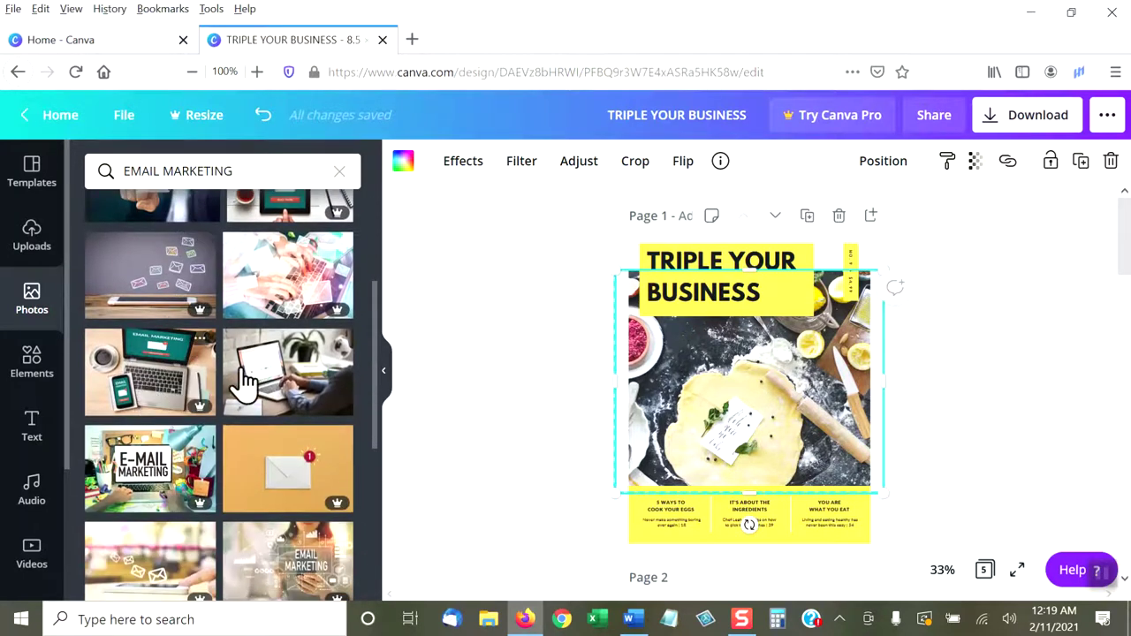
scroll(270, 431, down, 2)
scroll(272, 420, down, 1)
scroll(269, 408, down, 5)
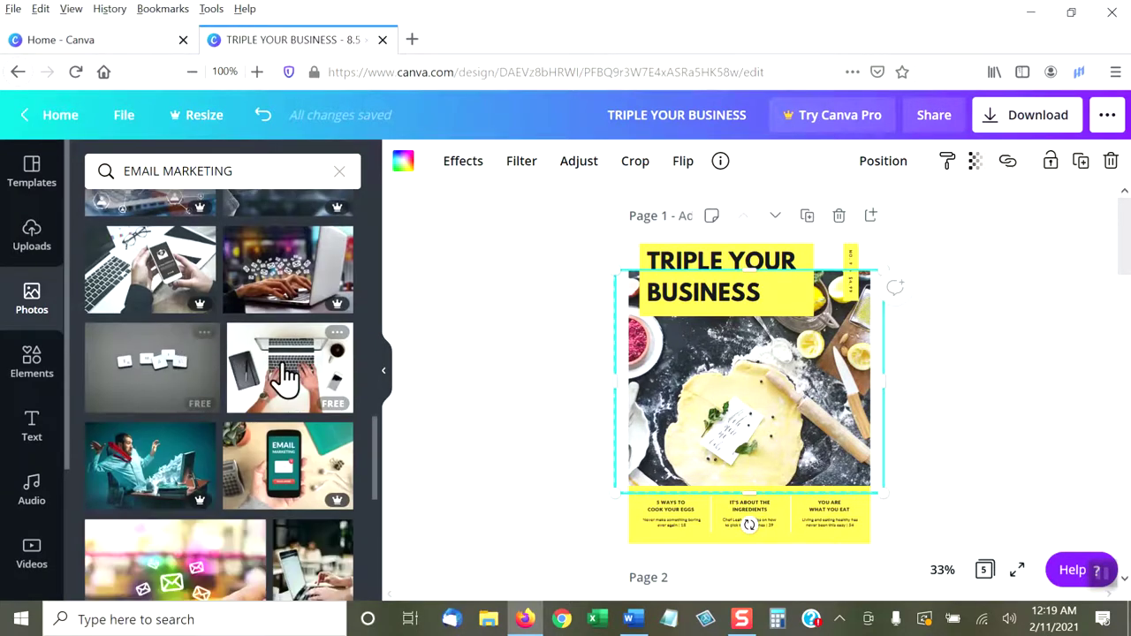
scroll(283, 381, down, 3)
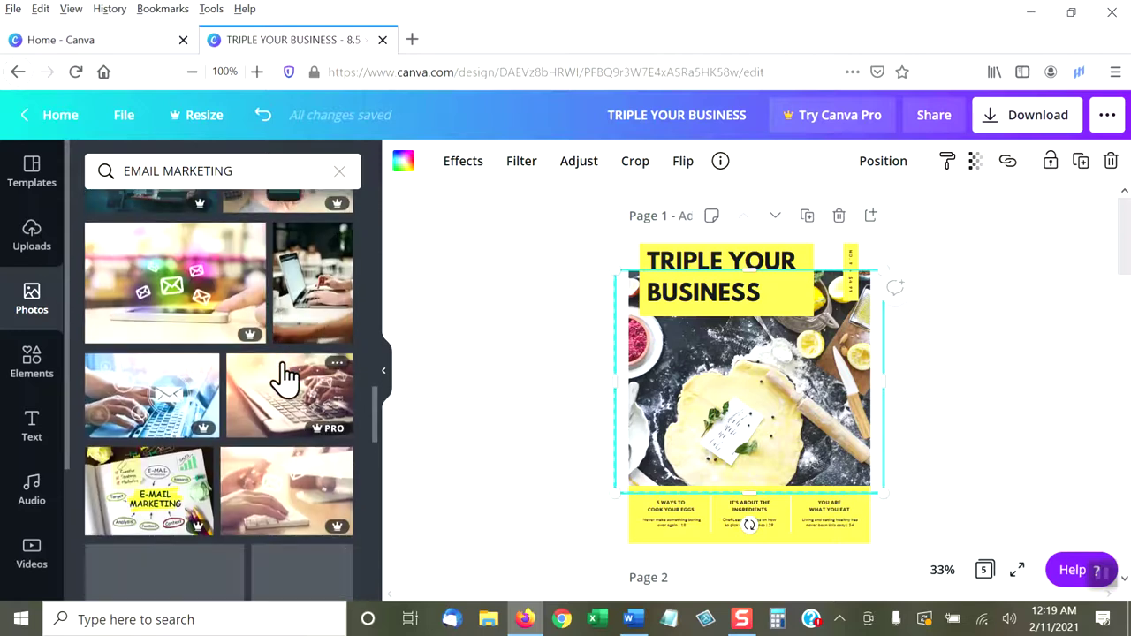
scroll(283, 378, down, 3)
scroll(282, 378, down, 3)
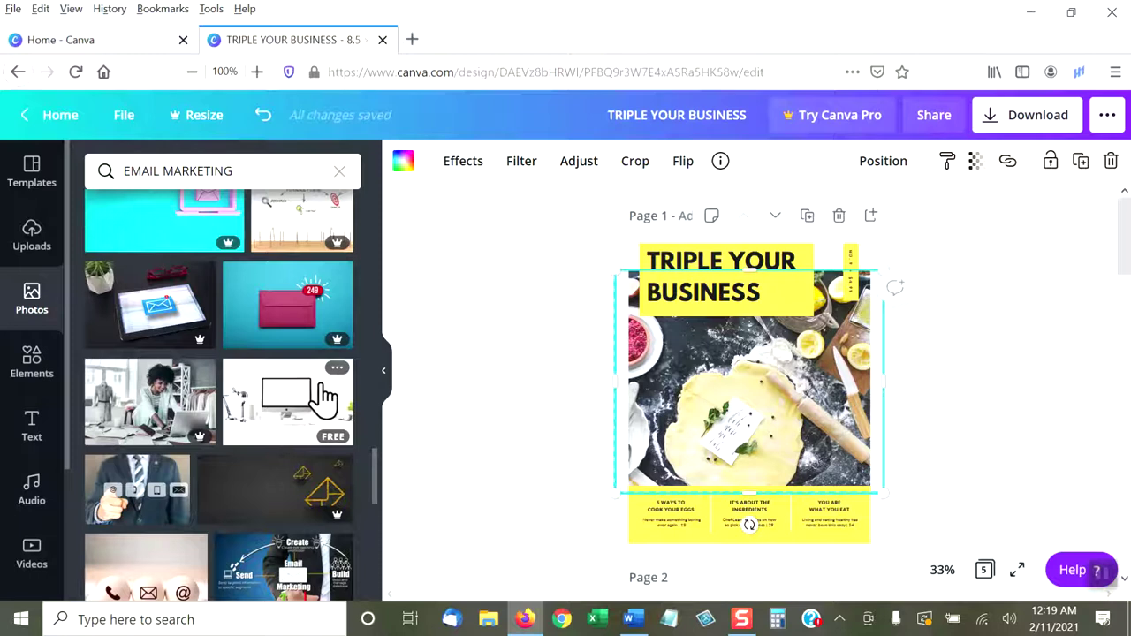
drag(277, 404, 688, 386)
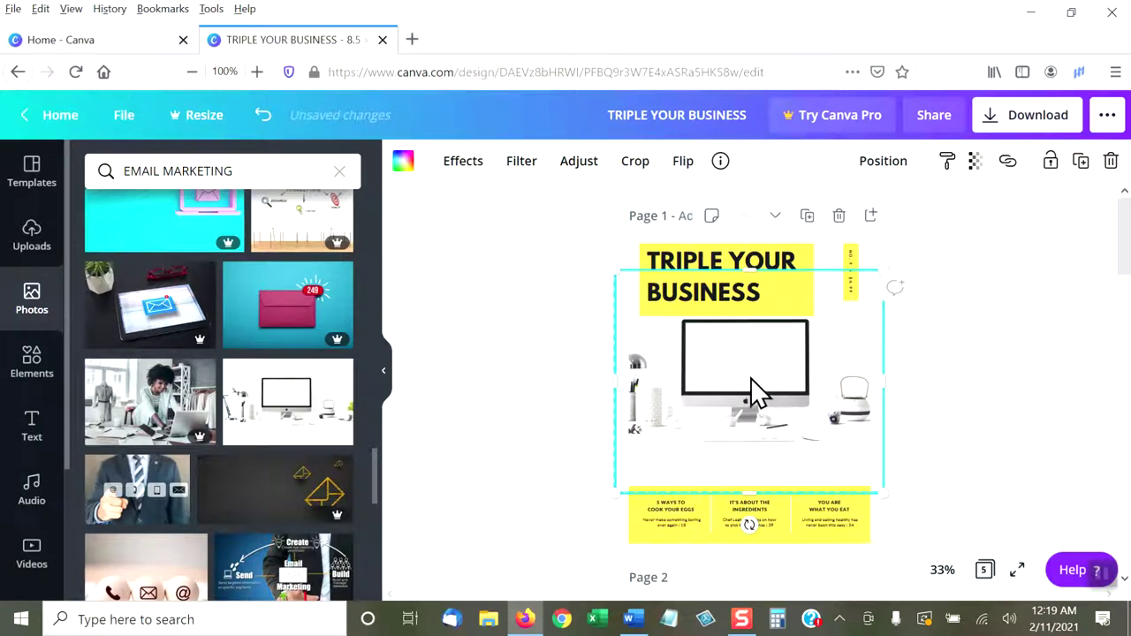
Nudge the monitor photo slightly sideways within its crop frame on the cover and apply the crop.
click(635, 166)
mouse_move(733, 376)
mouse_down()
mouse_move(712, 377)
mouse_move(728, 377)
mouse_up()
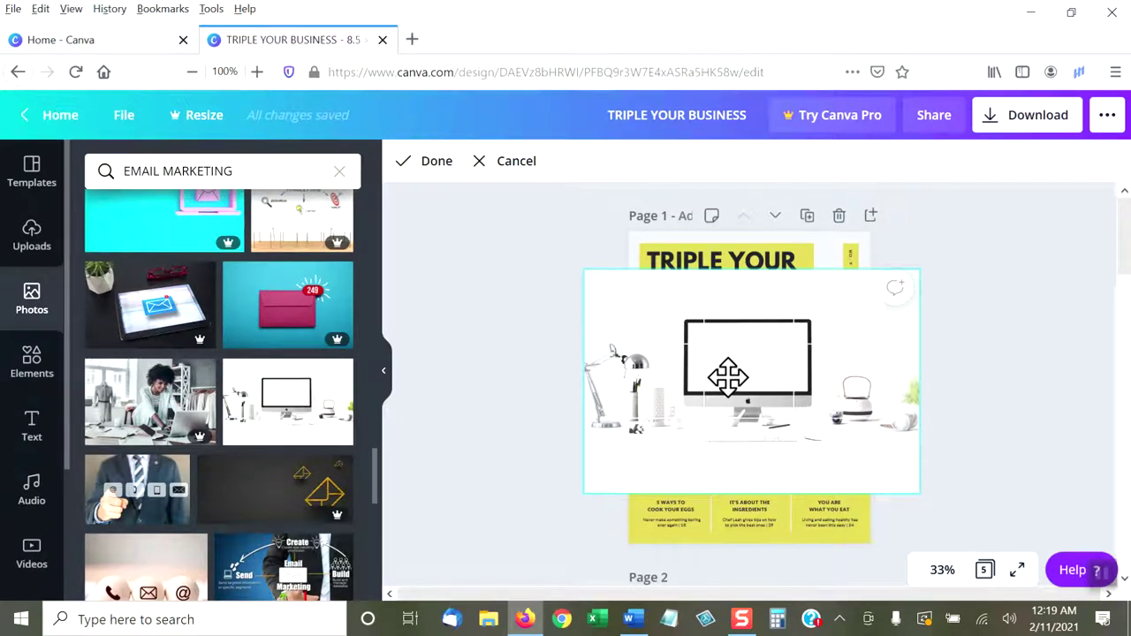
click(432, 163)
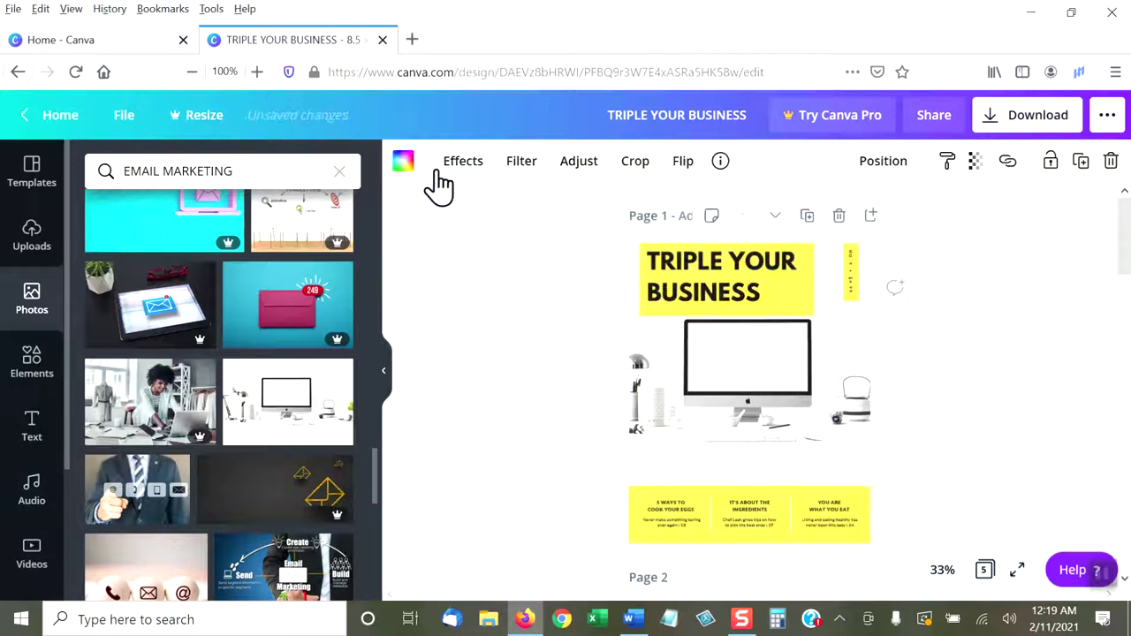
click(473, 316)
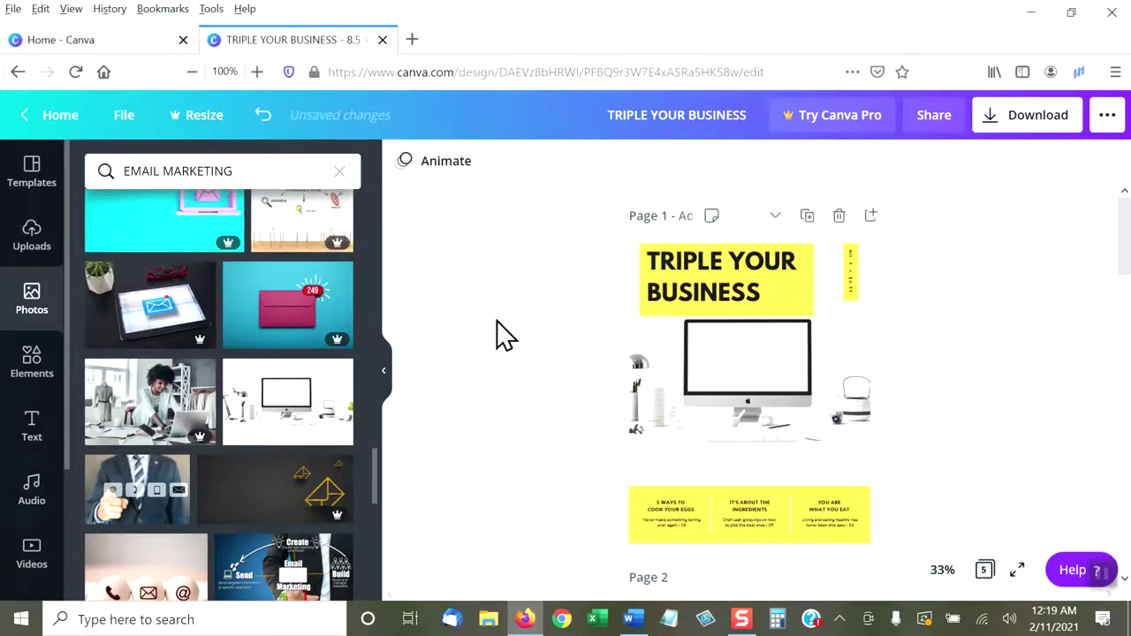
Enlarge the monitor photo within its crop frame and center the monitor between the title and the yellow strip.
click(733, 371)
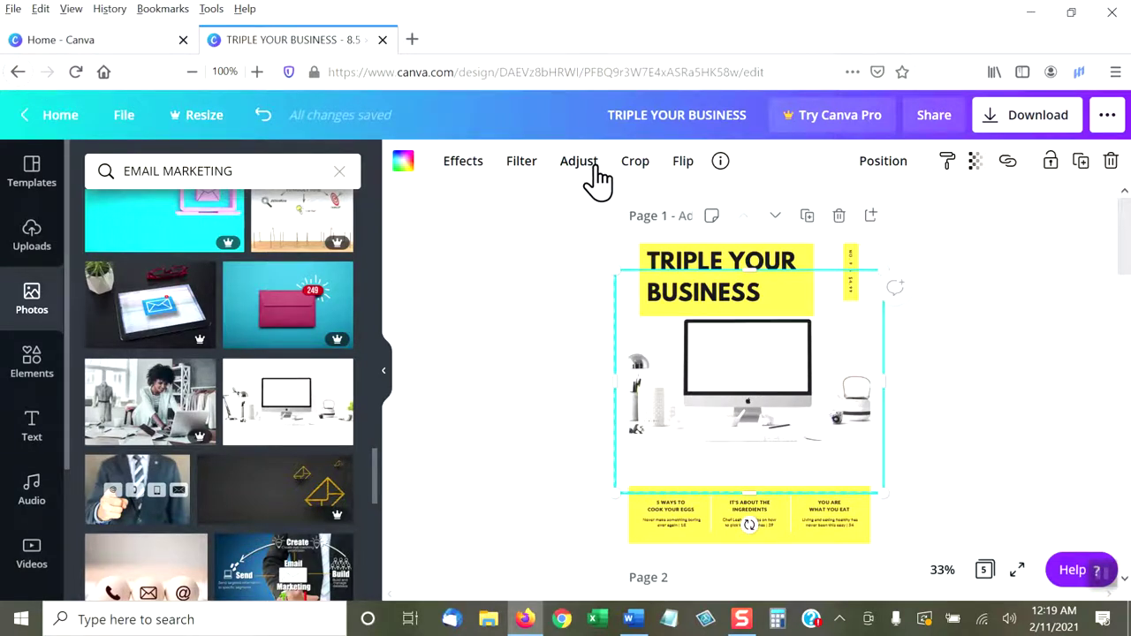
click(630, 168)
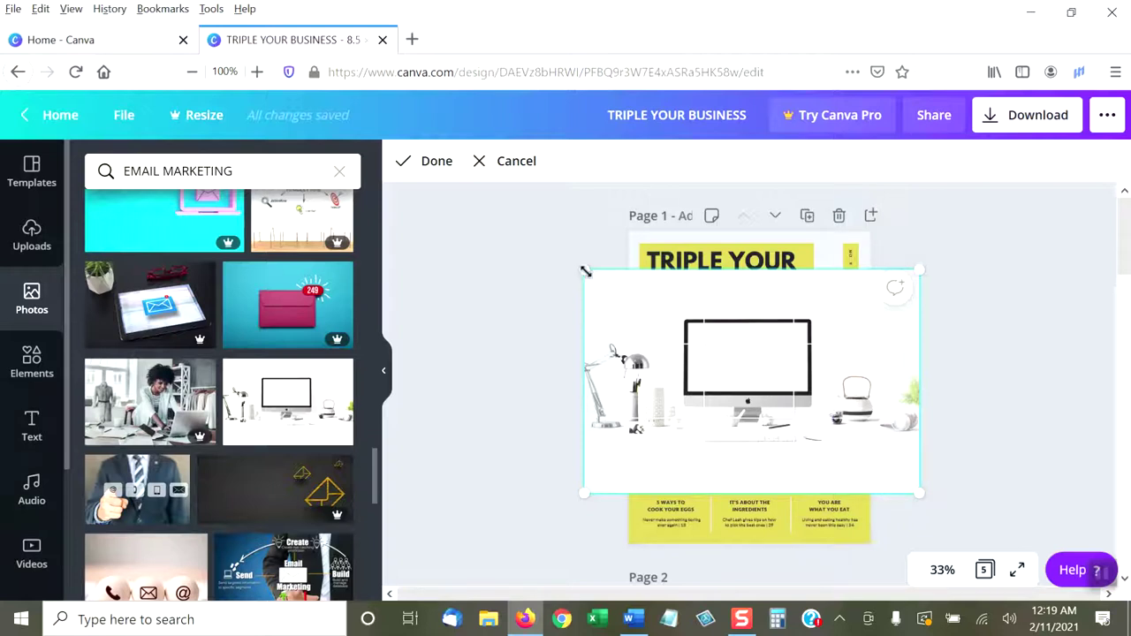
drag(583, 271, 537, 235)
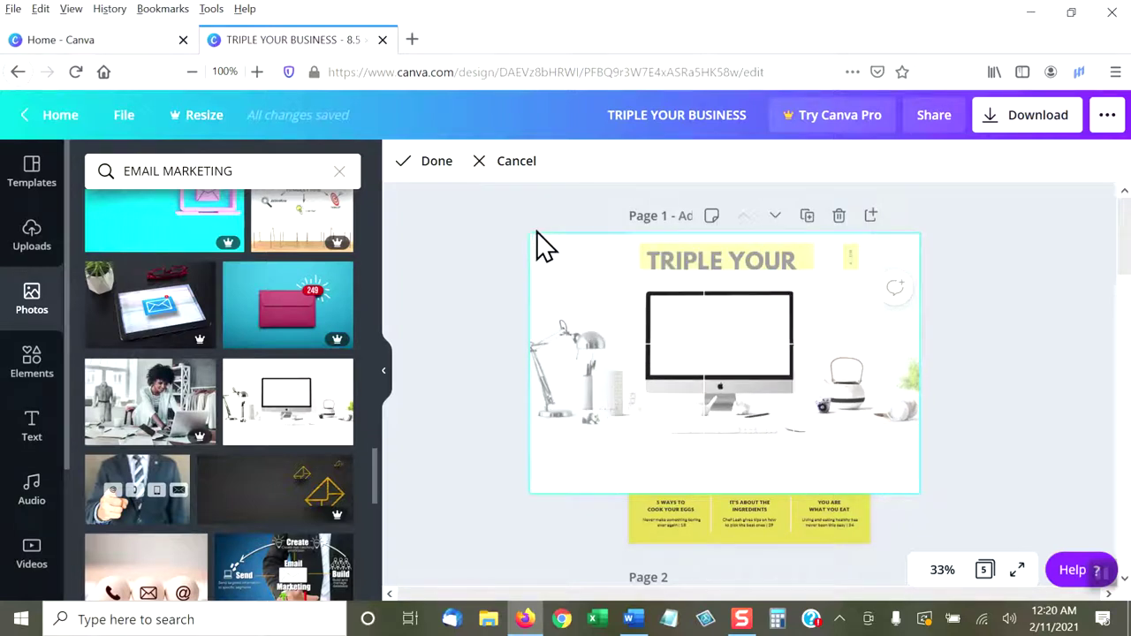
drag(686, 341, 746, 405)
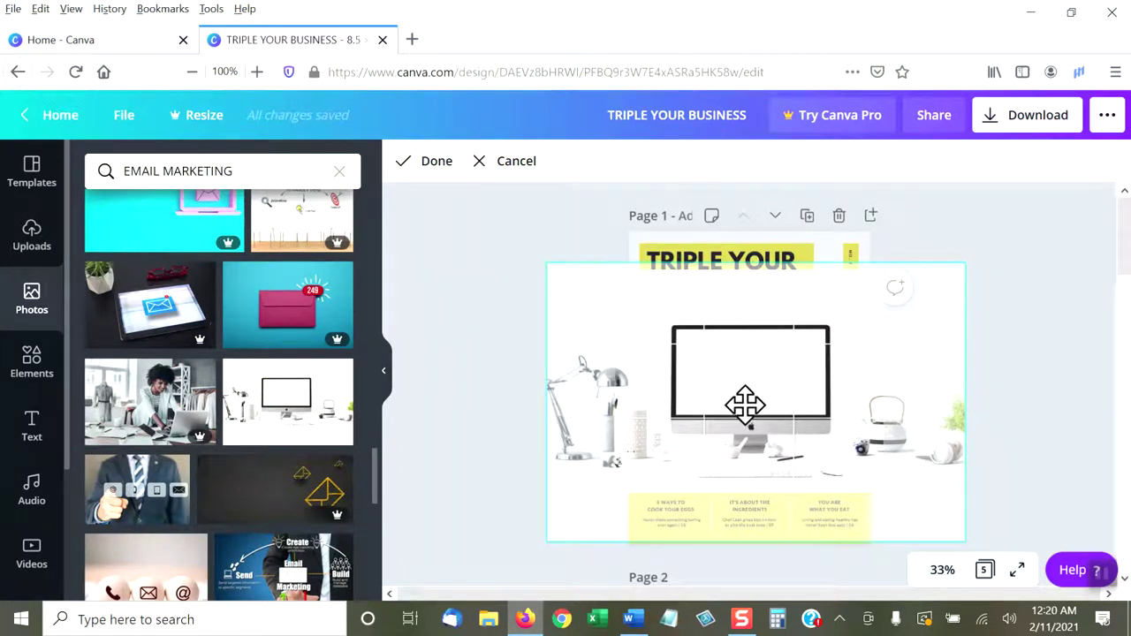
click(431, 161)
click(472, 311)
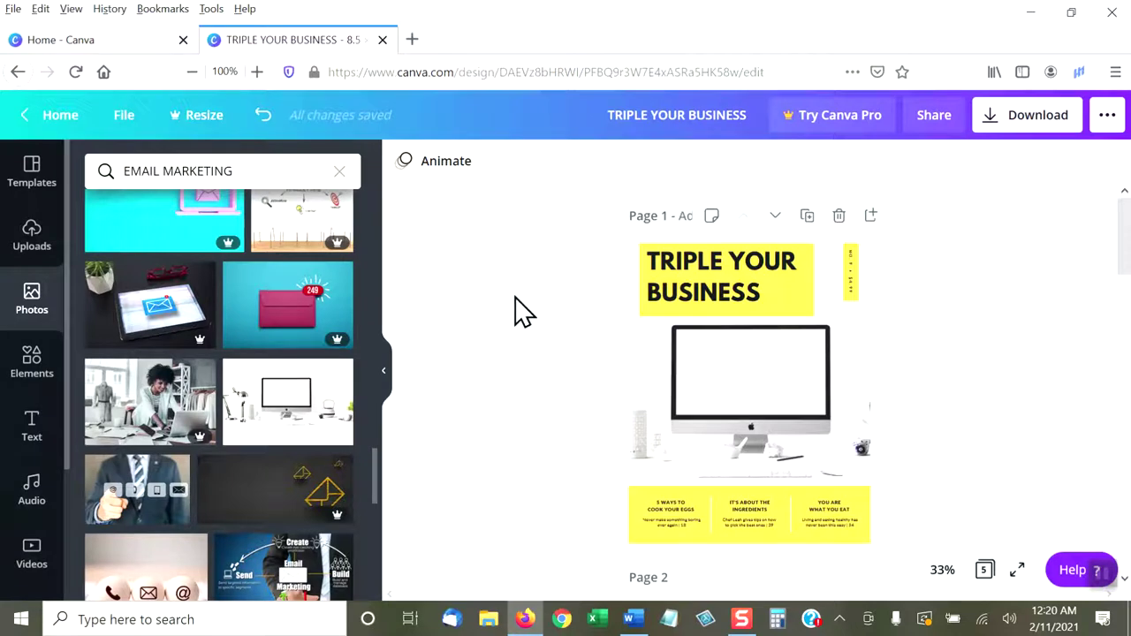
Add the pink "You're Invited!" text design to page 1, shrink it to about 4.9 × 3.6 in and place it on the monitor's screen.
click(35, 446)
scroll(301, 324, down, 3)
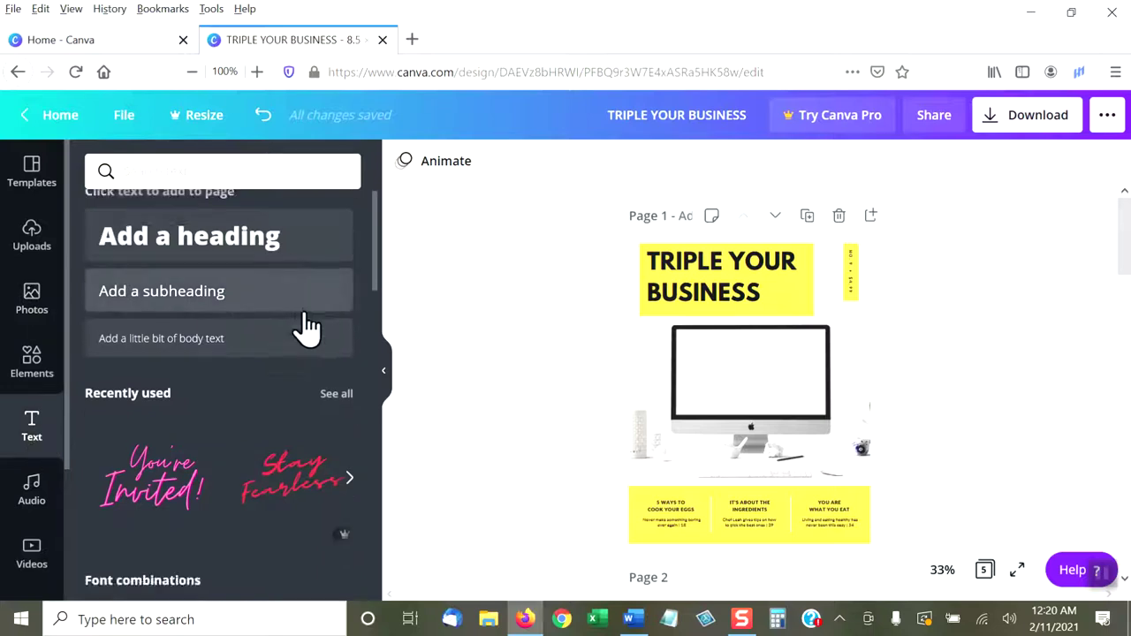
scroll(287, 336, down, 2)
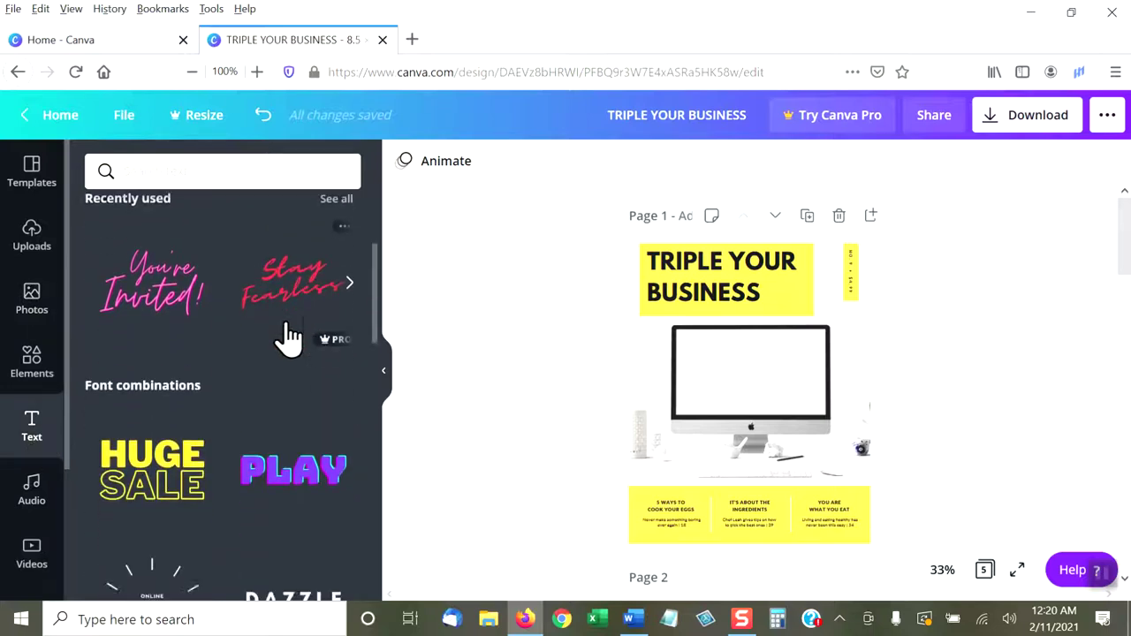
scroll(290, 339, up, 2)
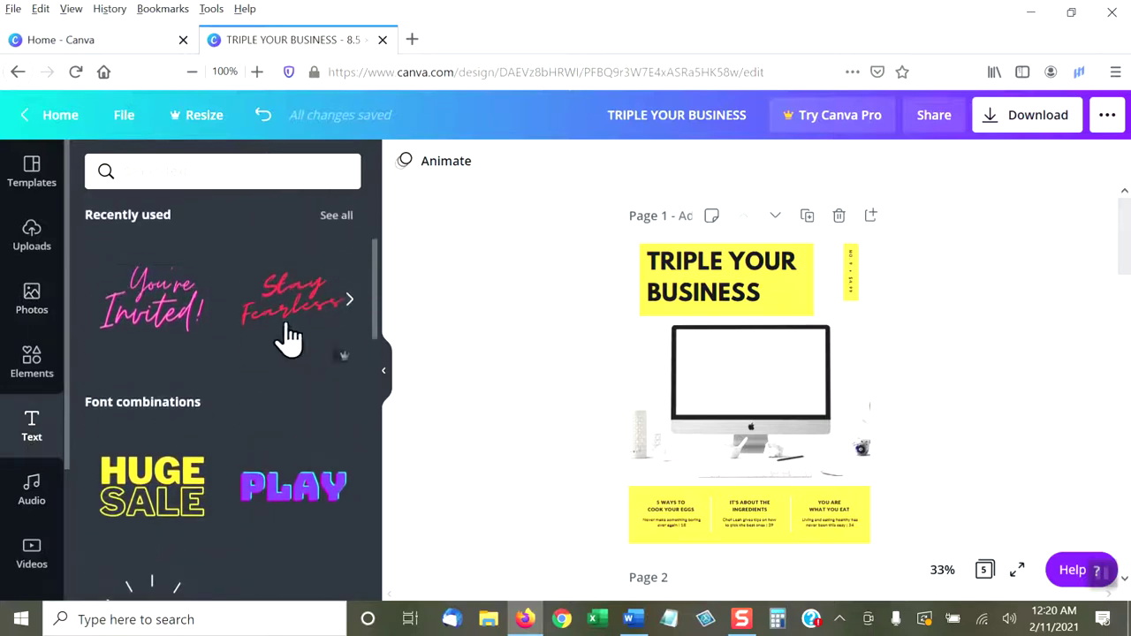
click(155, 314)
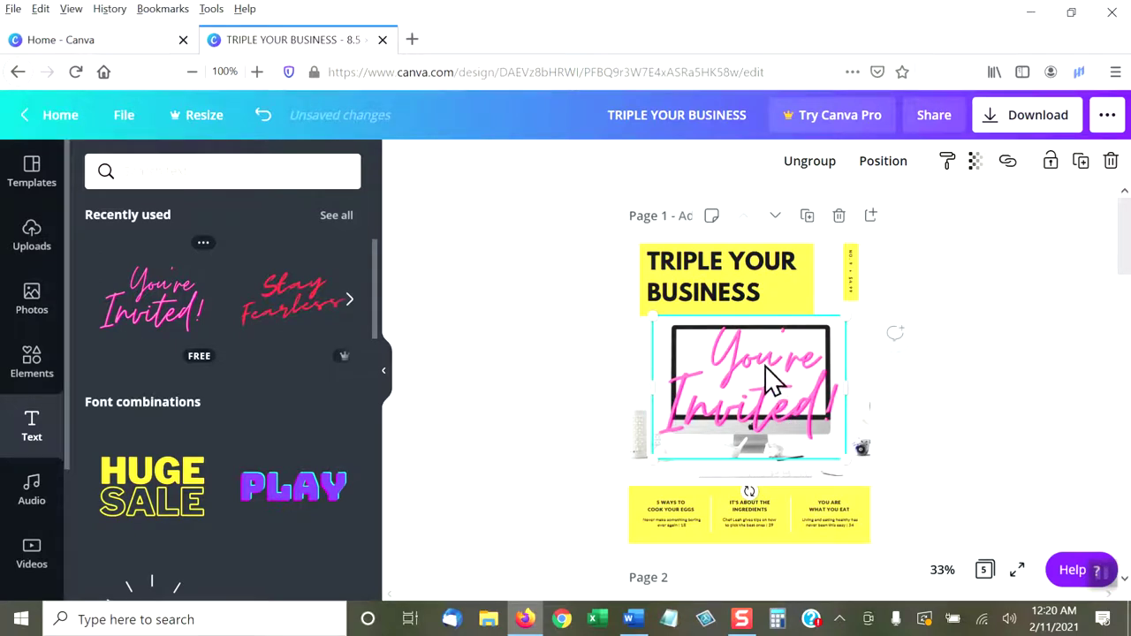
drag(845, 462, 797, 423)
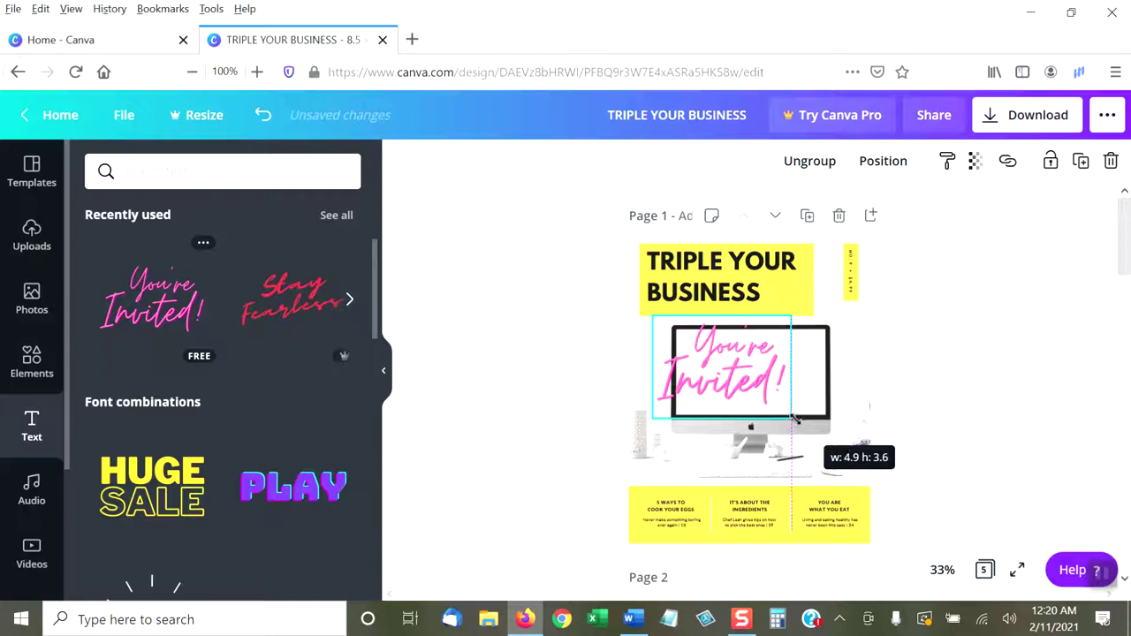
drag(709, 377, 743, 371)
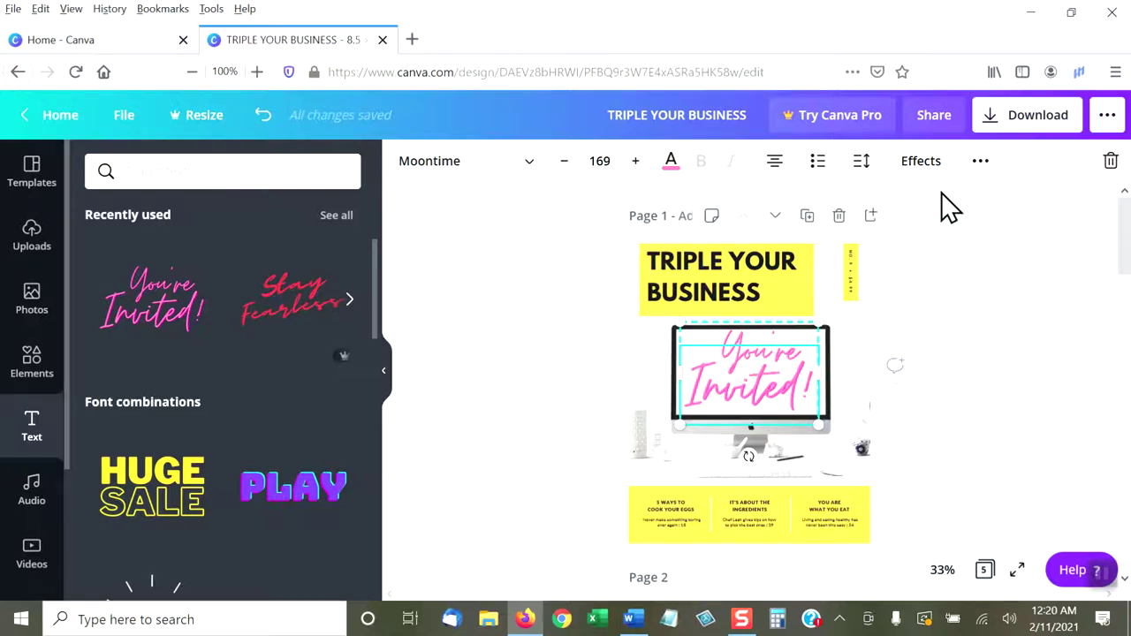
Ungroup the "You're Invited!" design, delete the word "You're" and move "Invited!" to the middle of the monitor's screen.
click(981, 163)
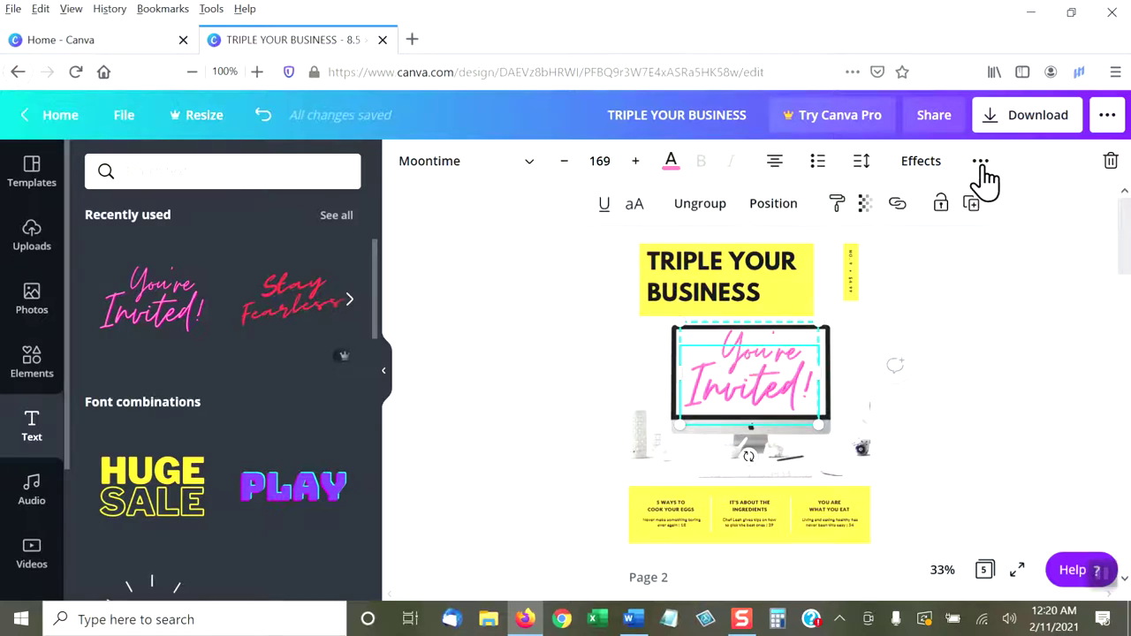
click(702, 208)
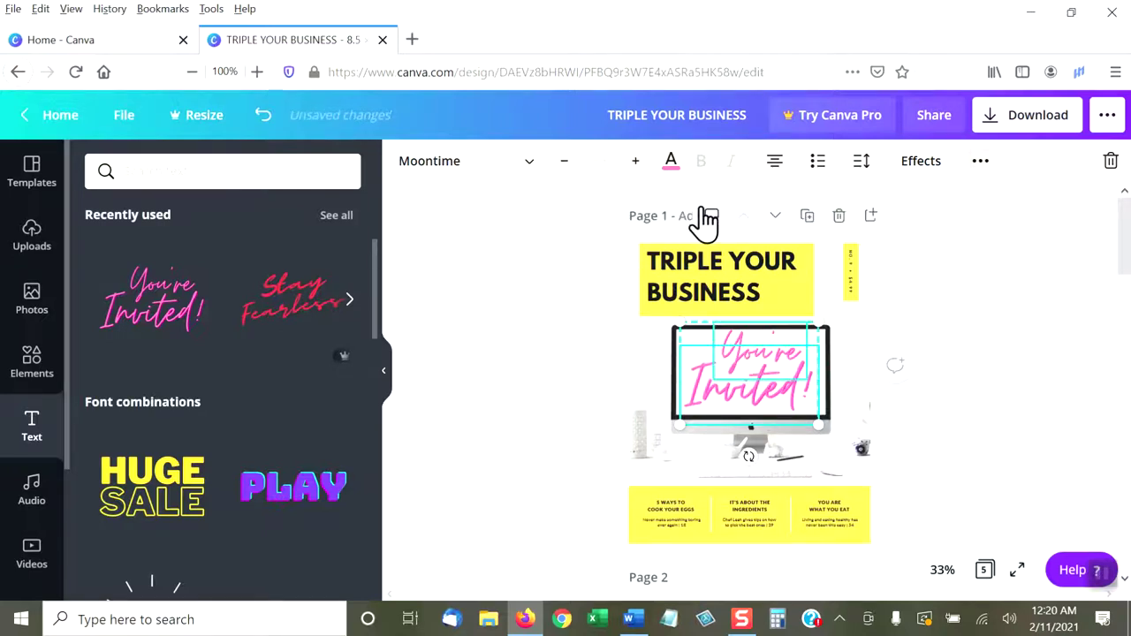
click(763, 376)
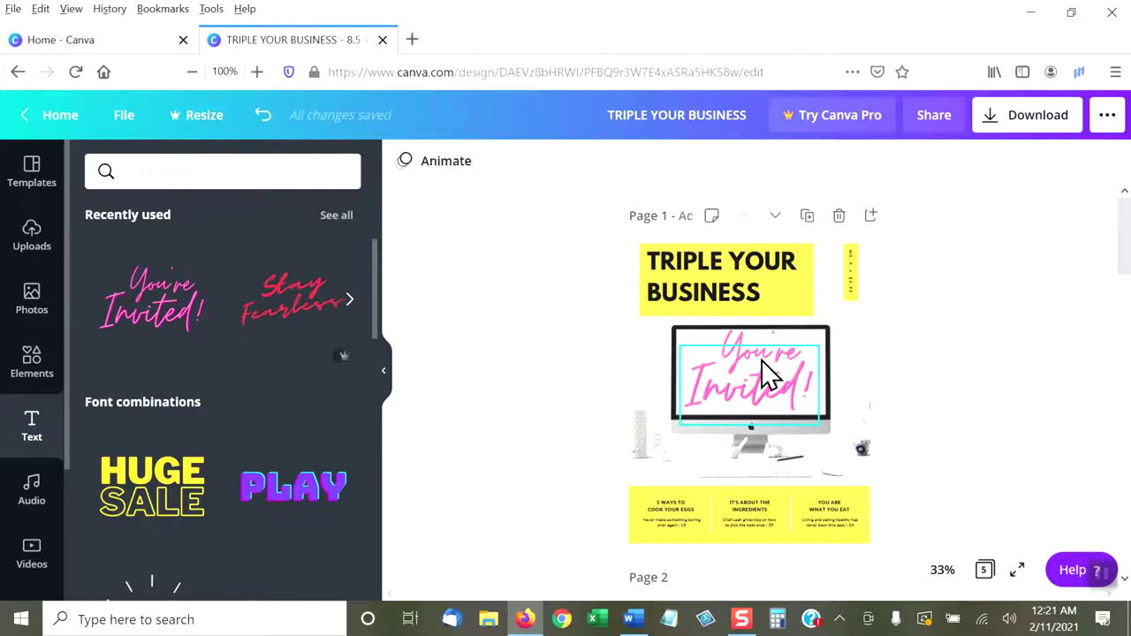
drag(758, 382, 785, 341)
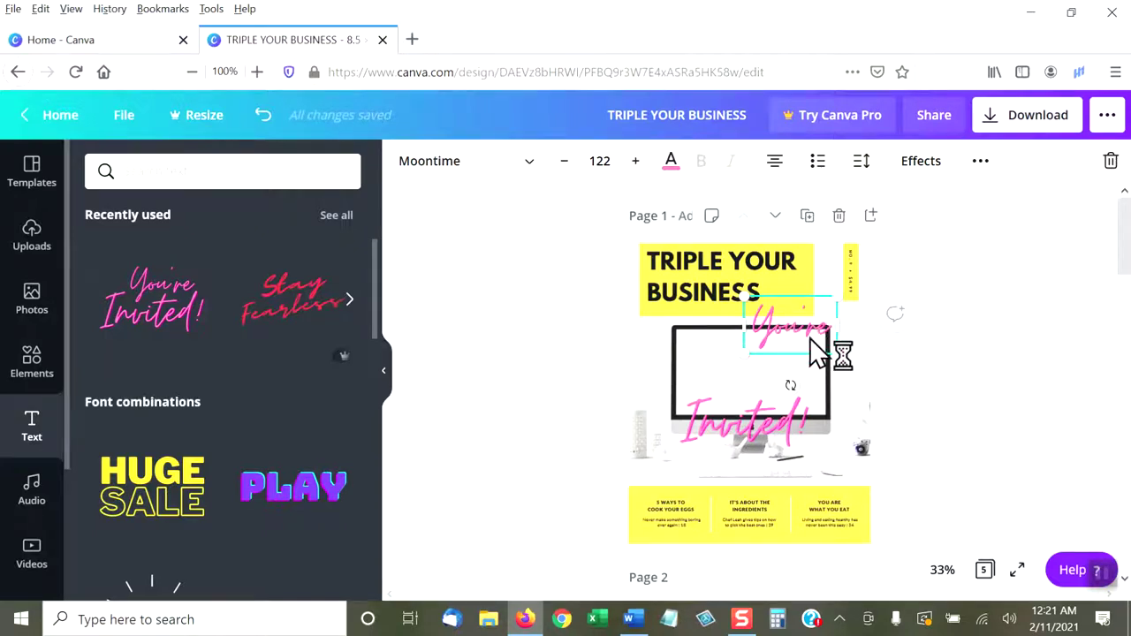
click(1111, 162)
drag(735, 430, 741, 373)
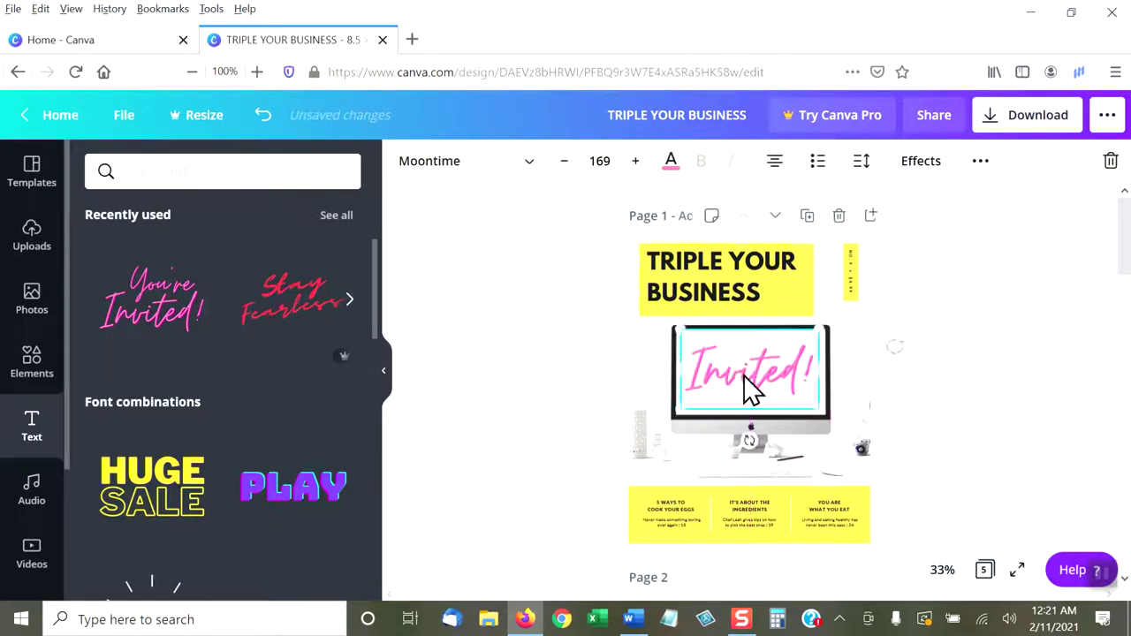
Change the text color of "Invited!" to orange from the default colors.
click(671, 165)
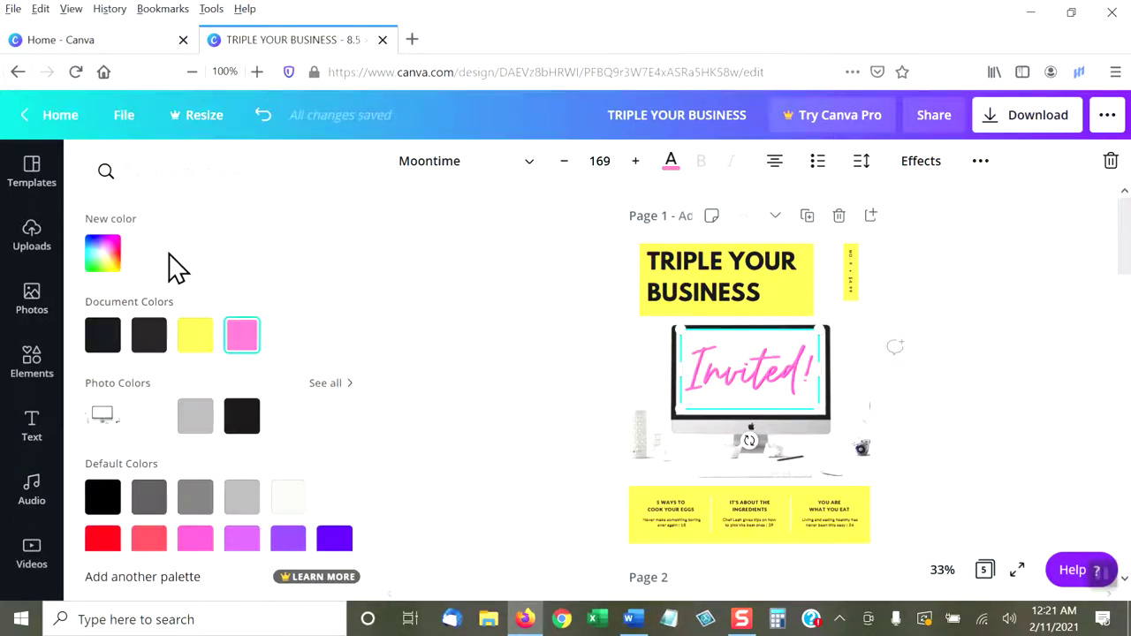
scroll(226, 355, down, 2)
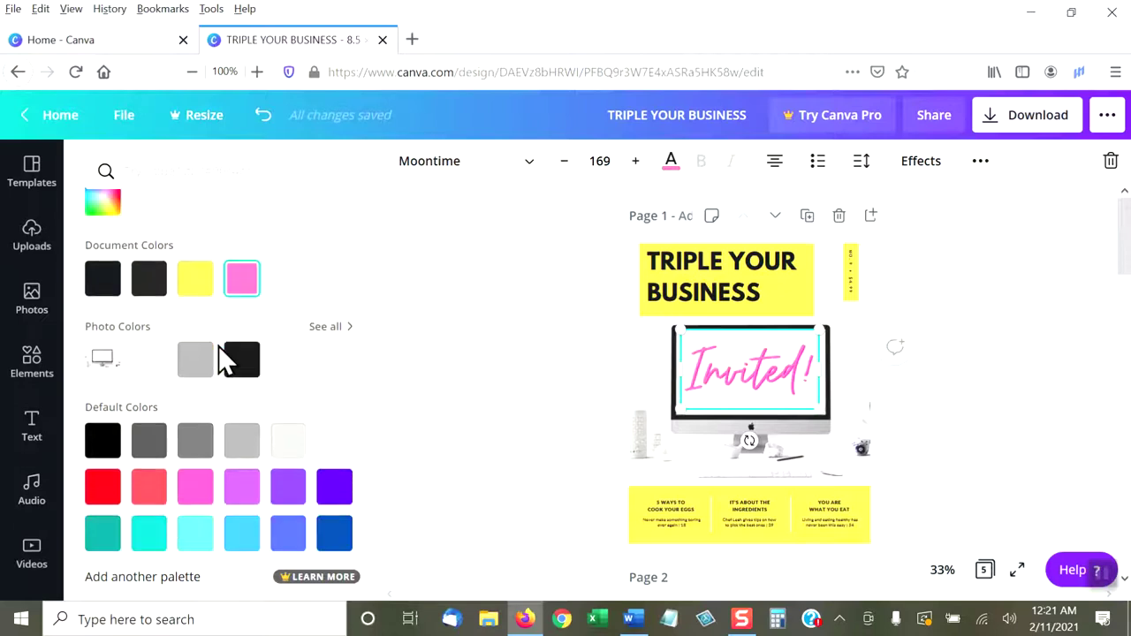
scroll(219, 345, down, 1)
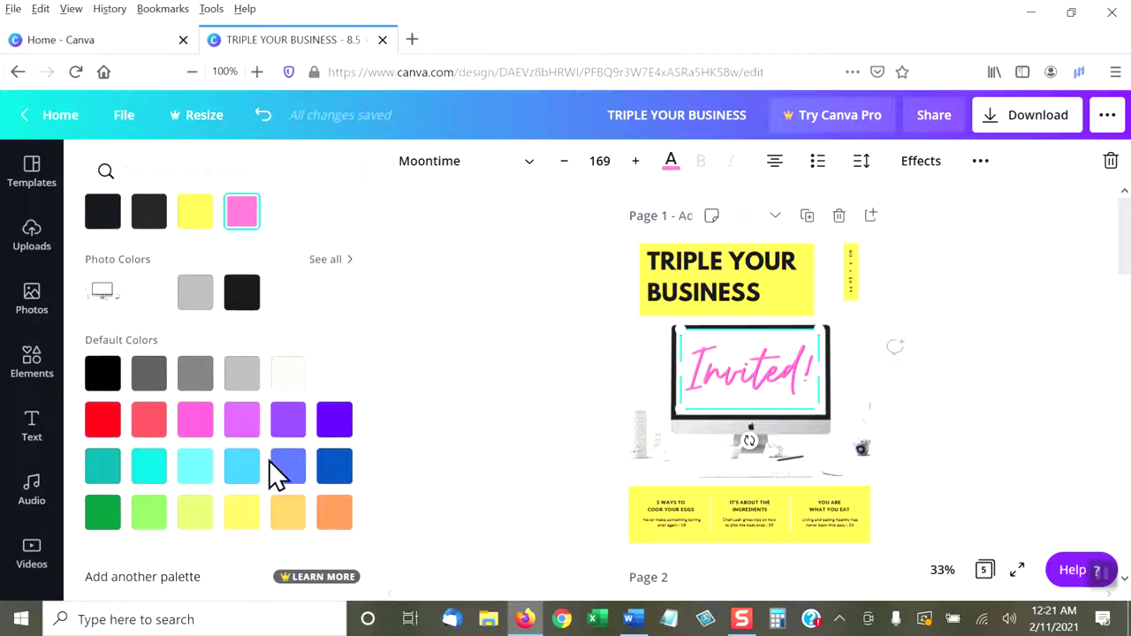
click(338, 517)
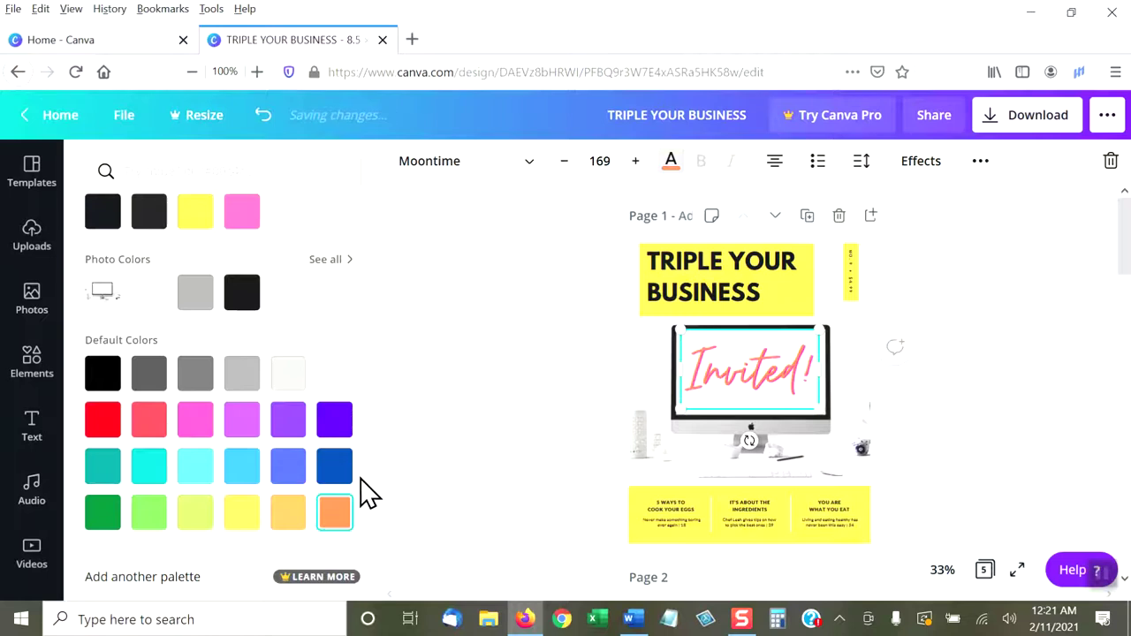
Replace the word "Invited!" on the monitor's screen with "With Email Marketing".
double_click(756, 371)
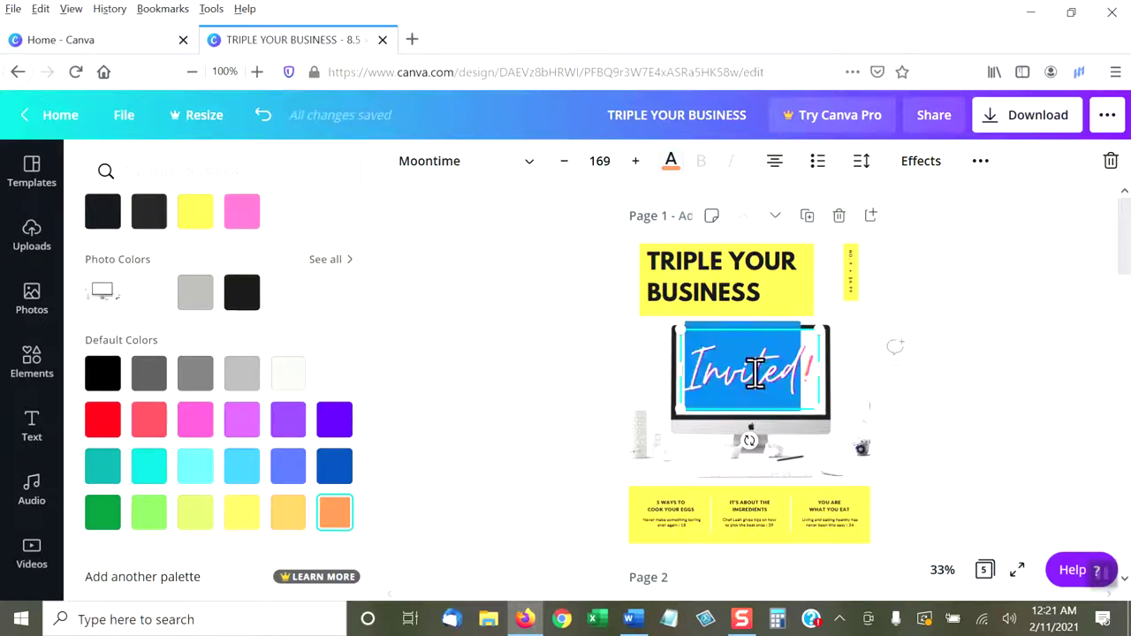
click(787, 362)
drag(813, 369, 684, 369)
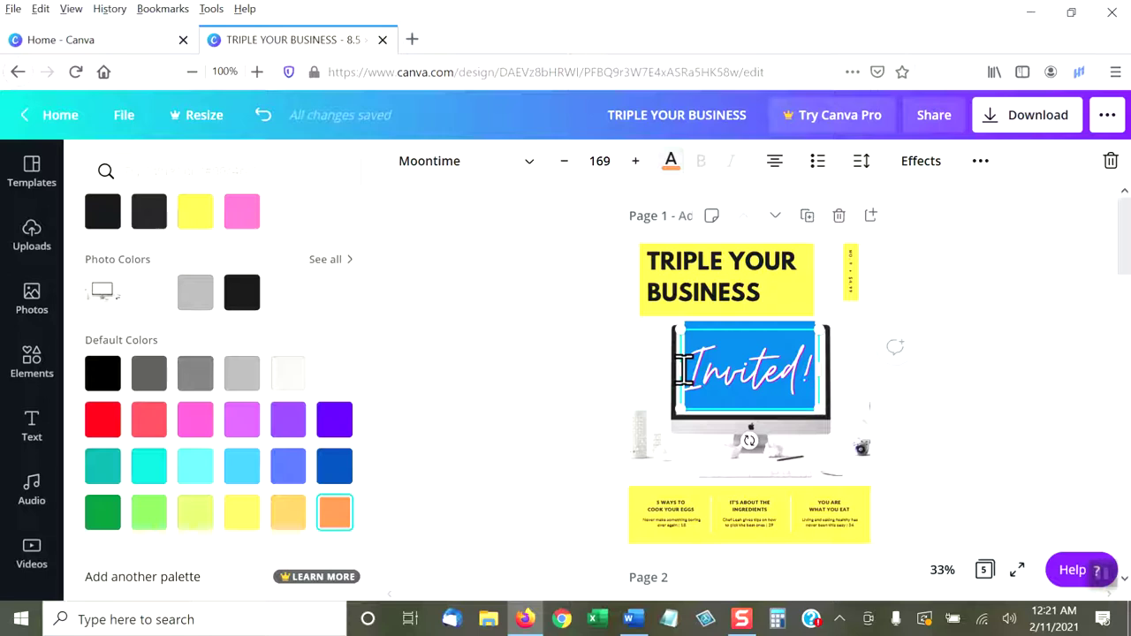
text(WITH)
key(BackSpace)
key(BackSpace)
key(BackSpace)
text(ith E)
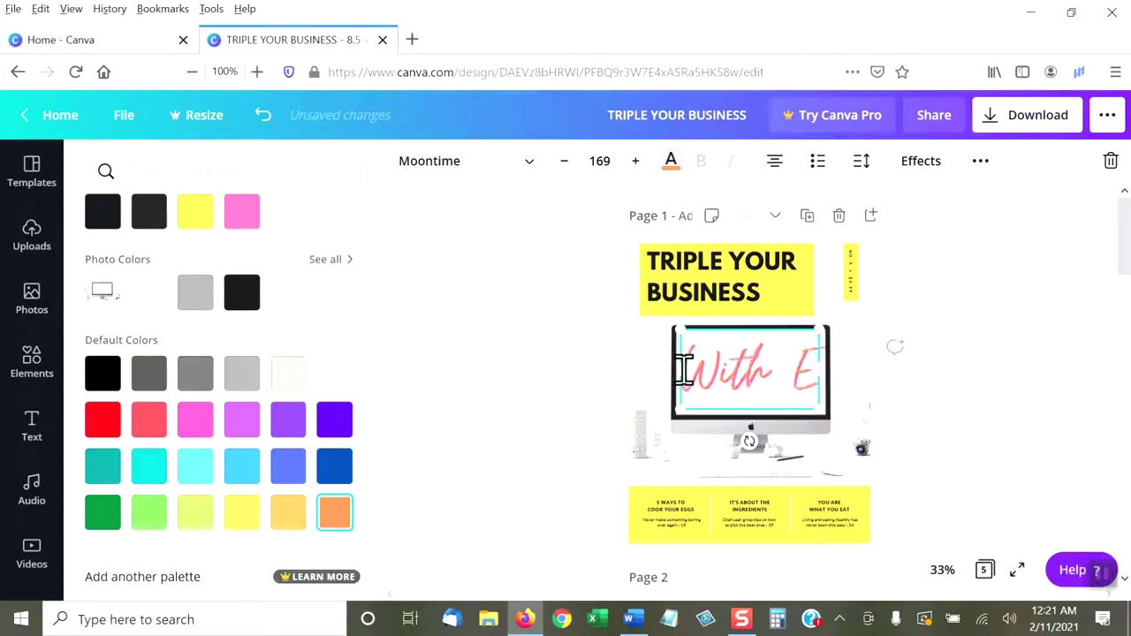
text(mail Marketing)
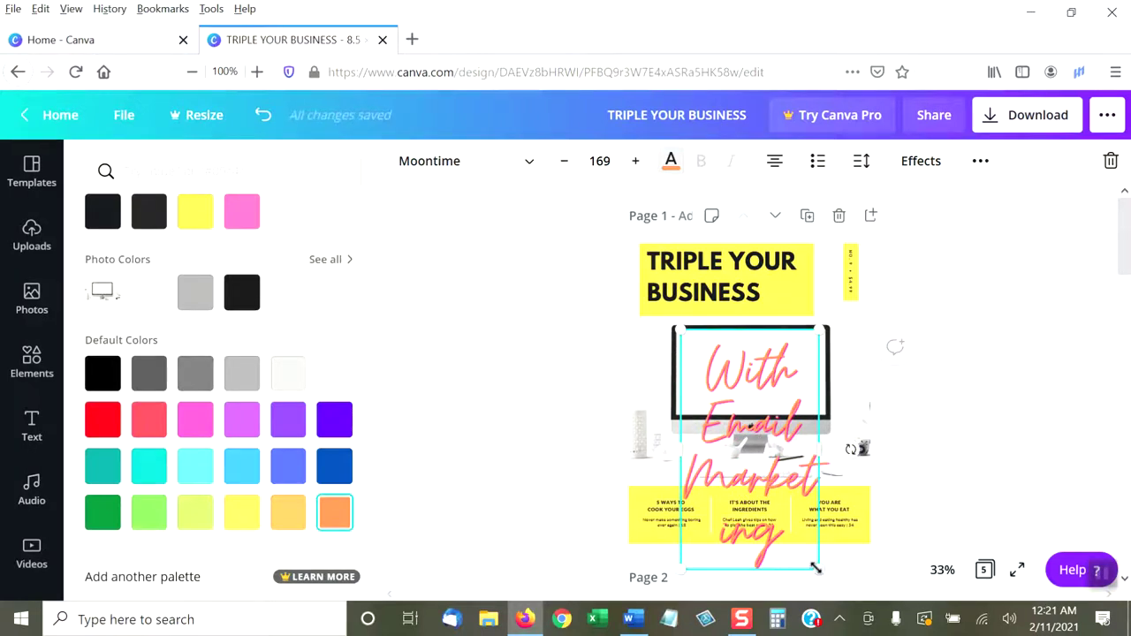
Resize the "With Email Marketing" text box to fit two lines on the monitor's screen and set its font size to 96.
drag(818, 569, 733, 414)
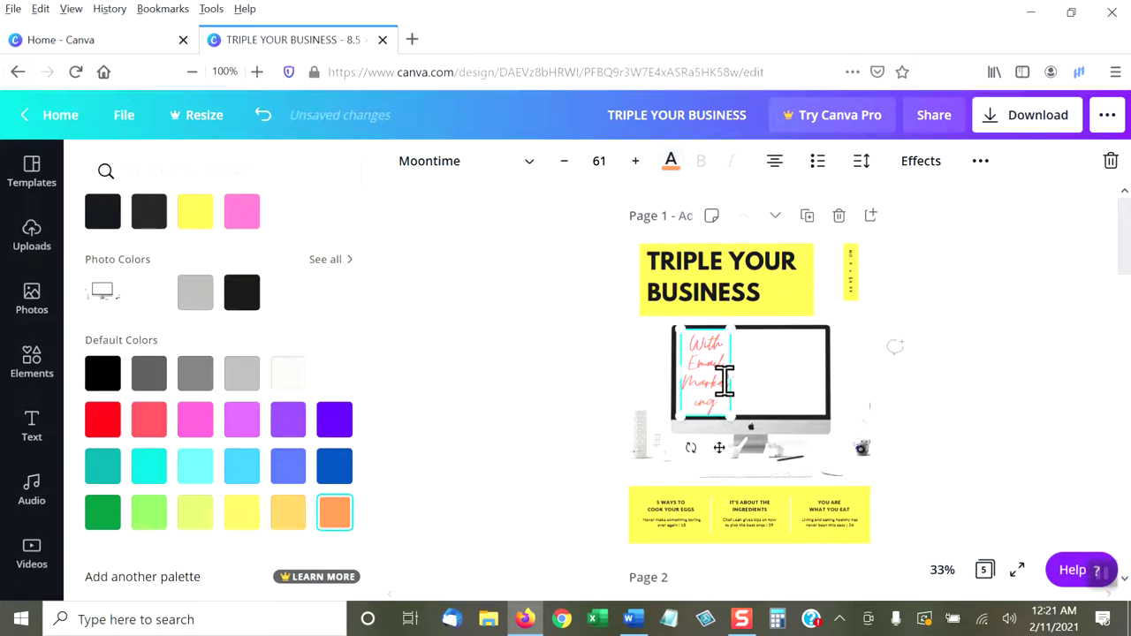
drag(729, 374, 815, 379)
double_click(760, 361)
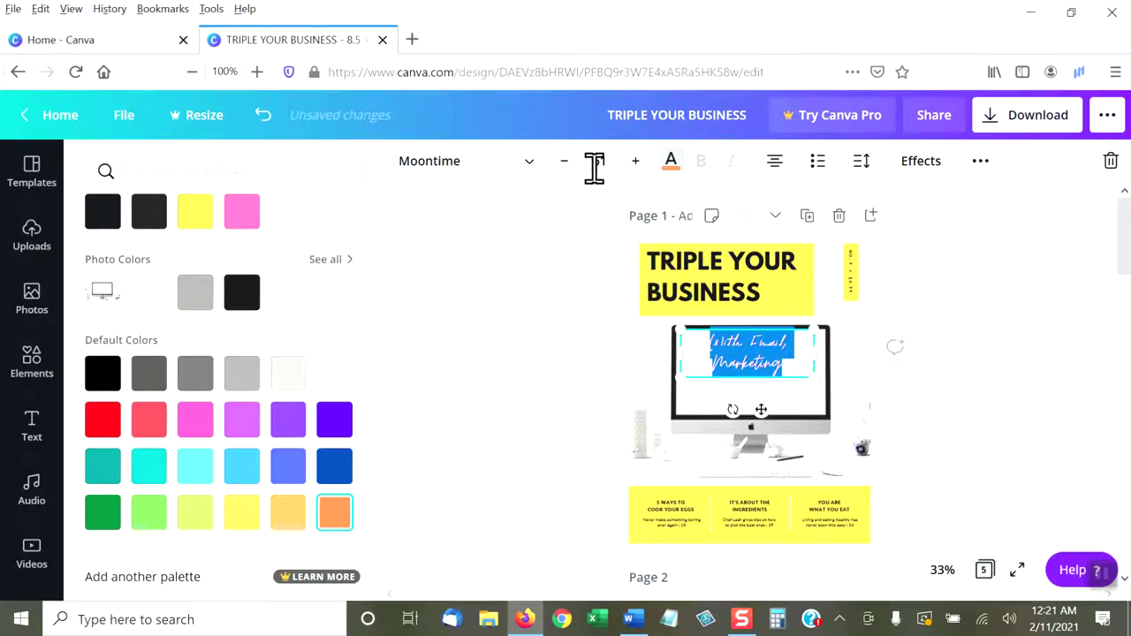
click(599, 160)
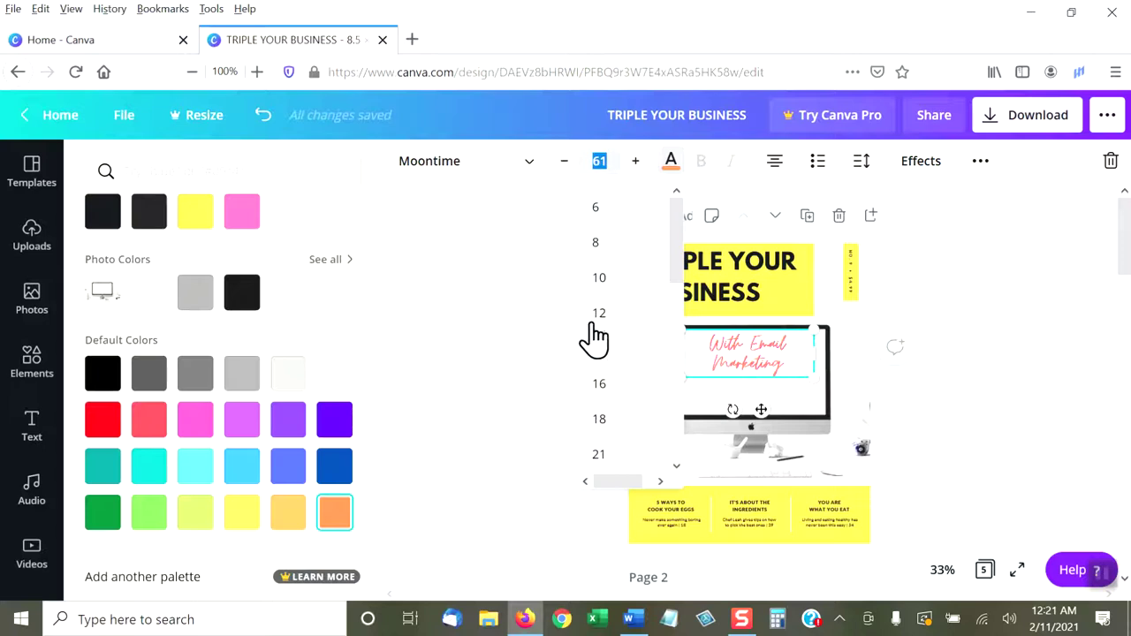
scroll(596, 340, down, 3)
scroll(601, 354, down, 5)
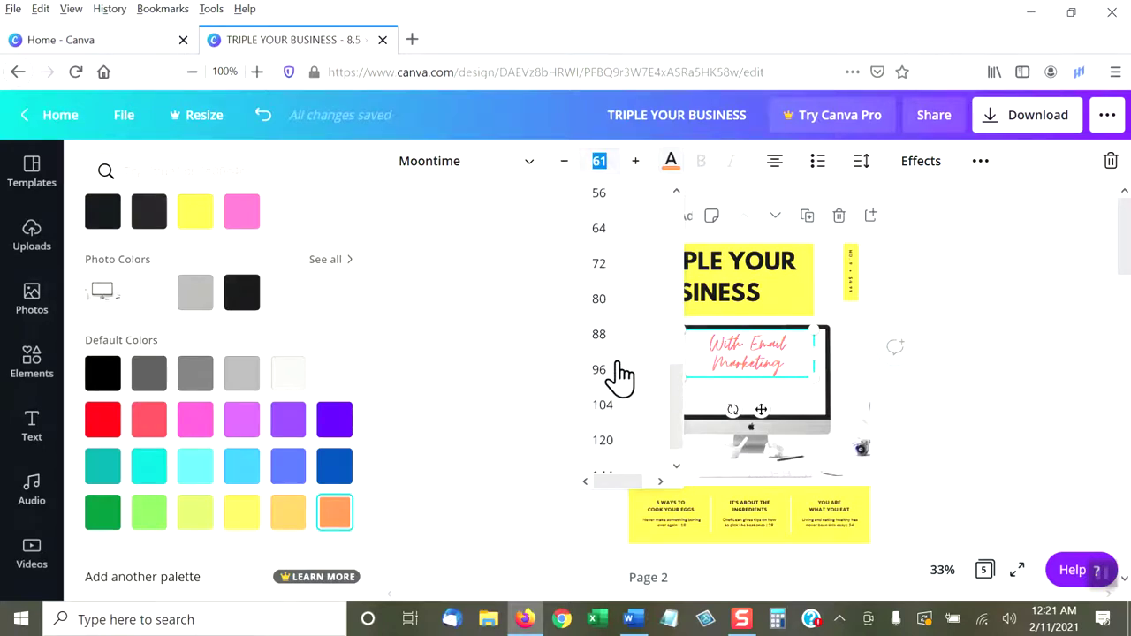
click(601, 370)
click(695, 337)
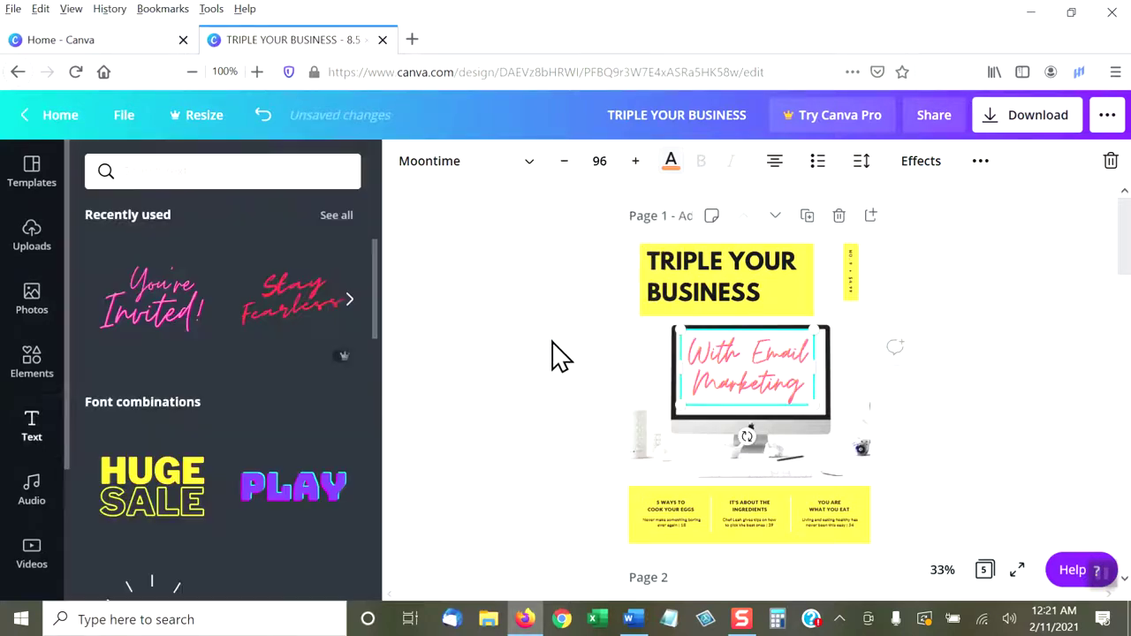
Tilt the "With Email Marketing" text slightly counterclockwise and center it on the monitor's screen.
click(517, 391)
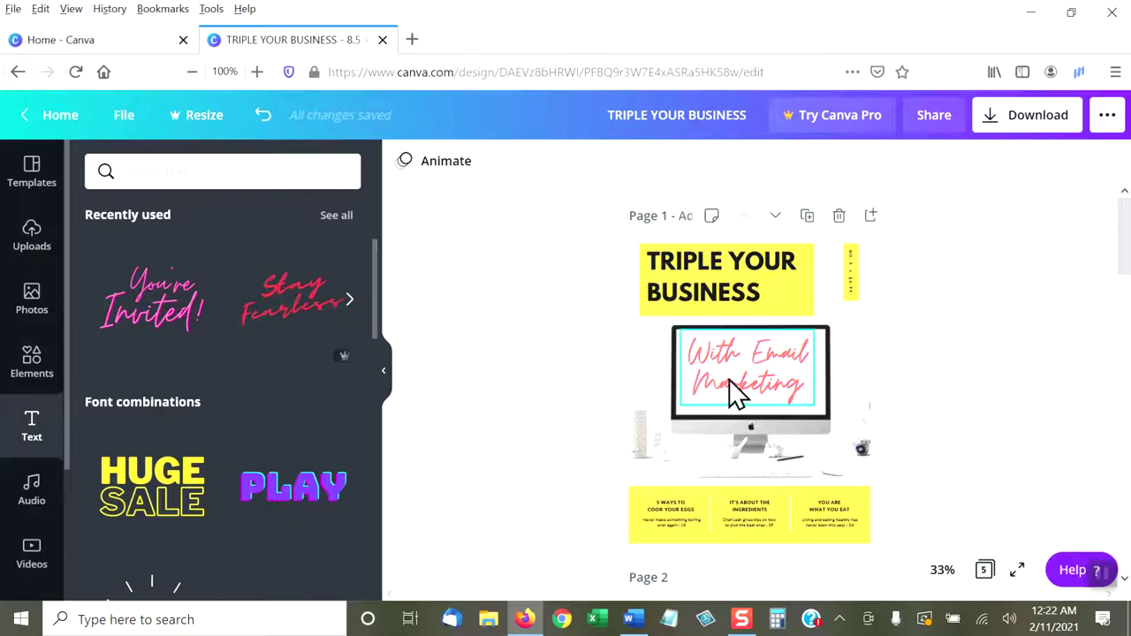
click(745, 403)
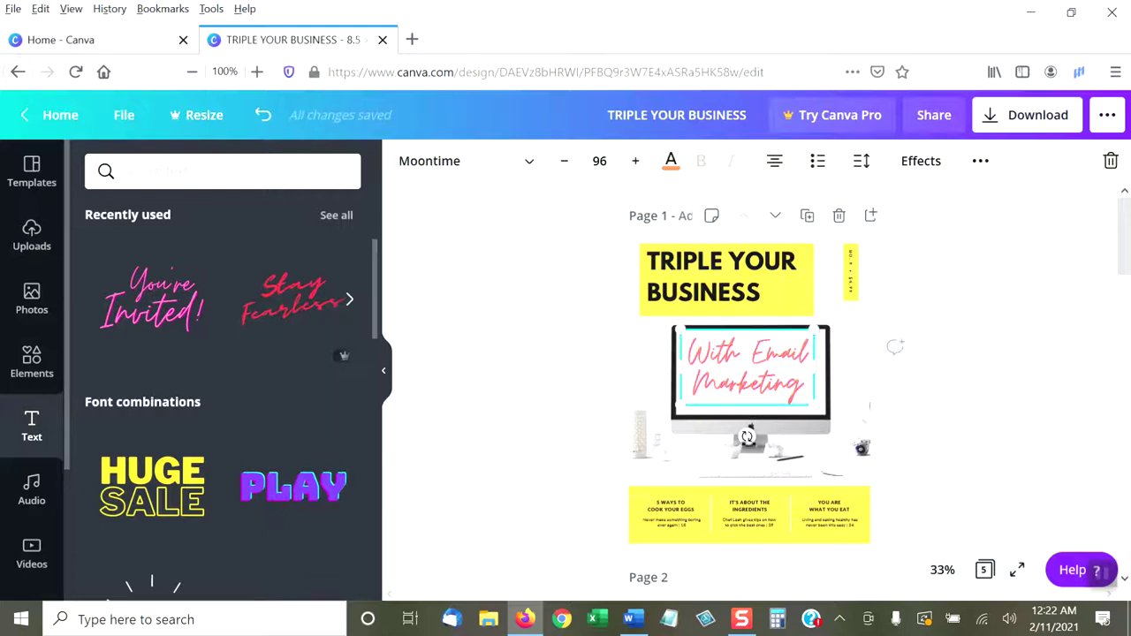
drag(747, 437, 765, 455)
click(544, 375)
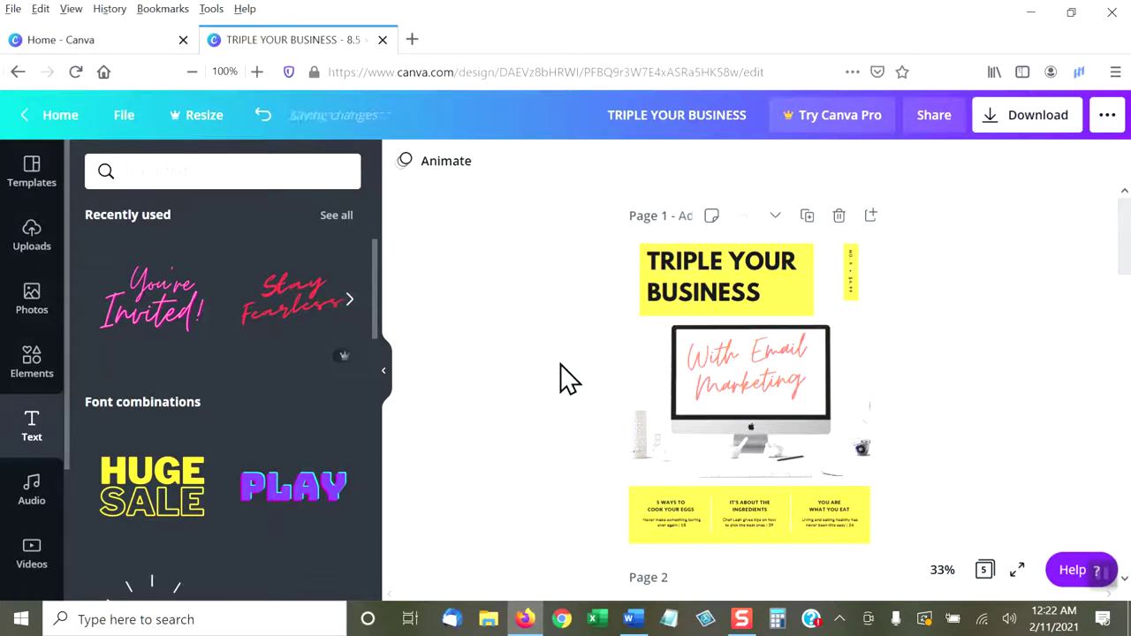
drag(722, 385, 725, 373)
click(559, 339)
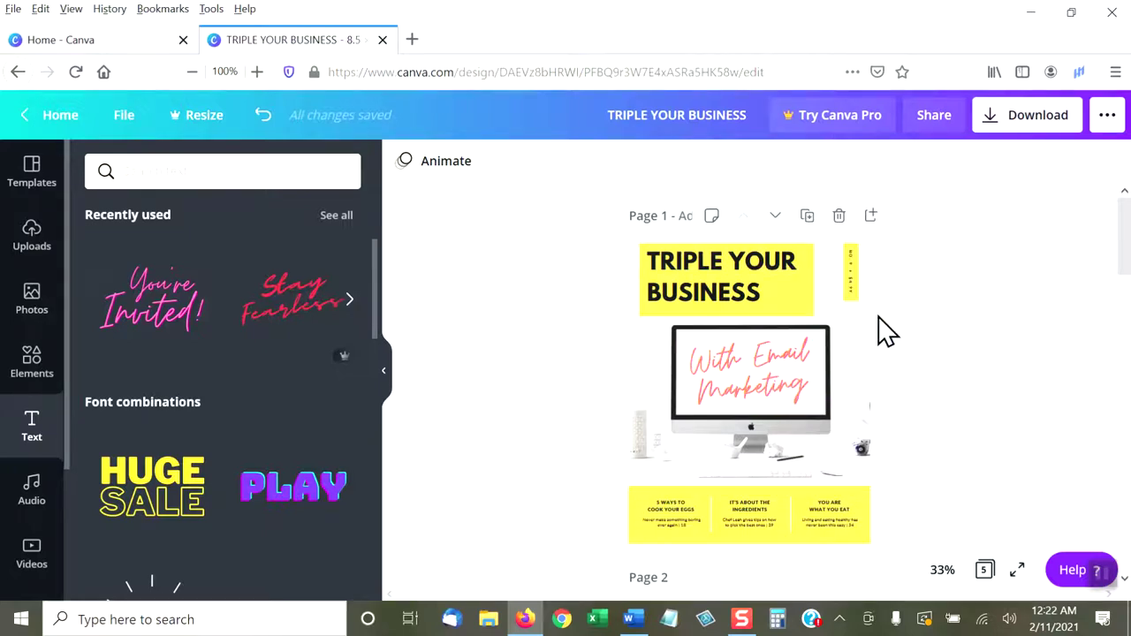
Delete the vertical issue number and price text from the small yellow tab beside the title.
click(942, 573)
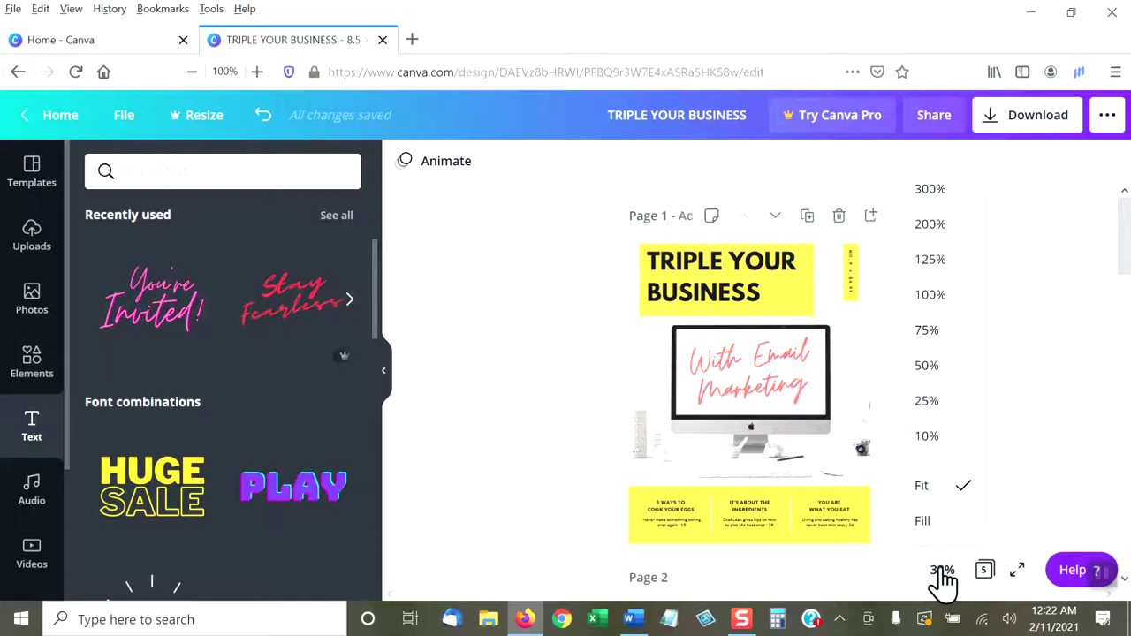
click(926, 334)
scroll(972, 339, up, 3)
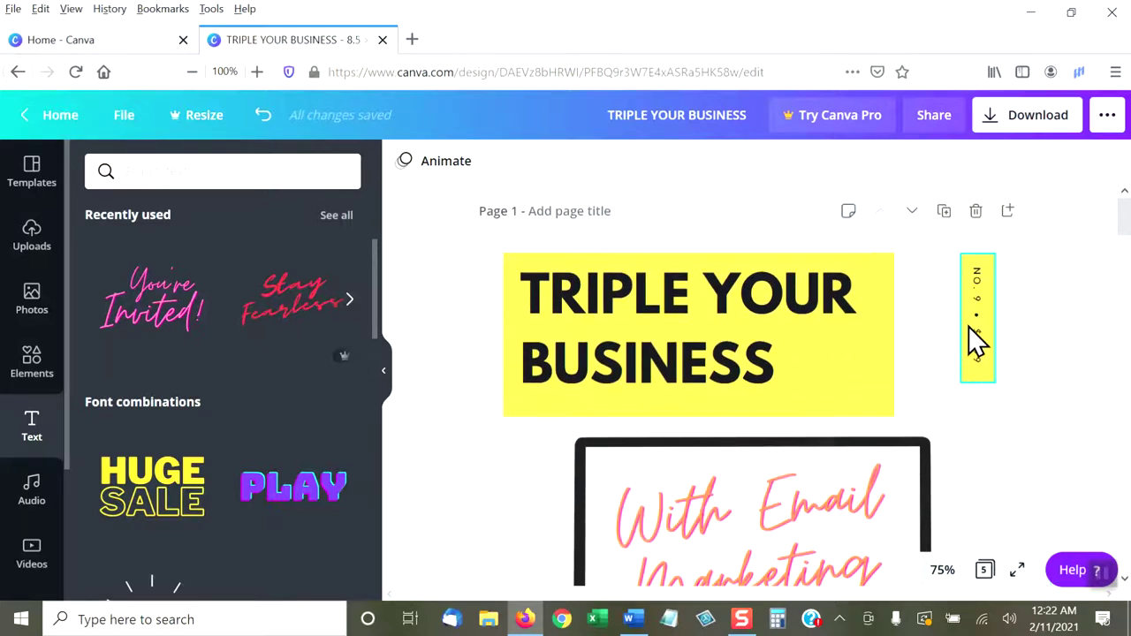
click(979, 371)
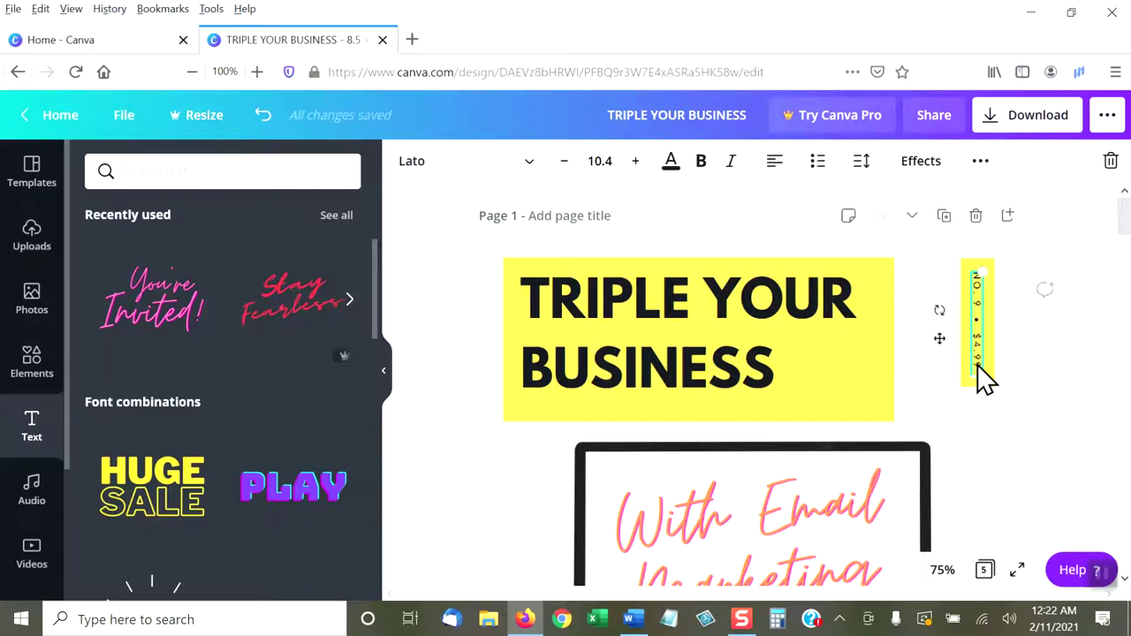
click(1108, 168)
Examine the three article headlines, blurbs and page numbers in the cover's yellow strip.
scroll(706, 327, down, 4)
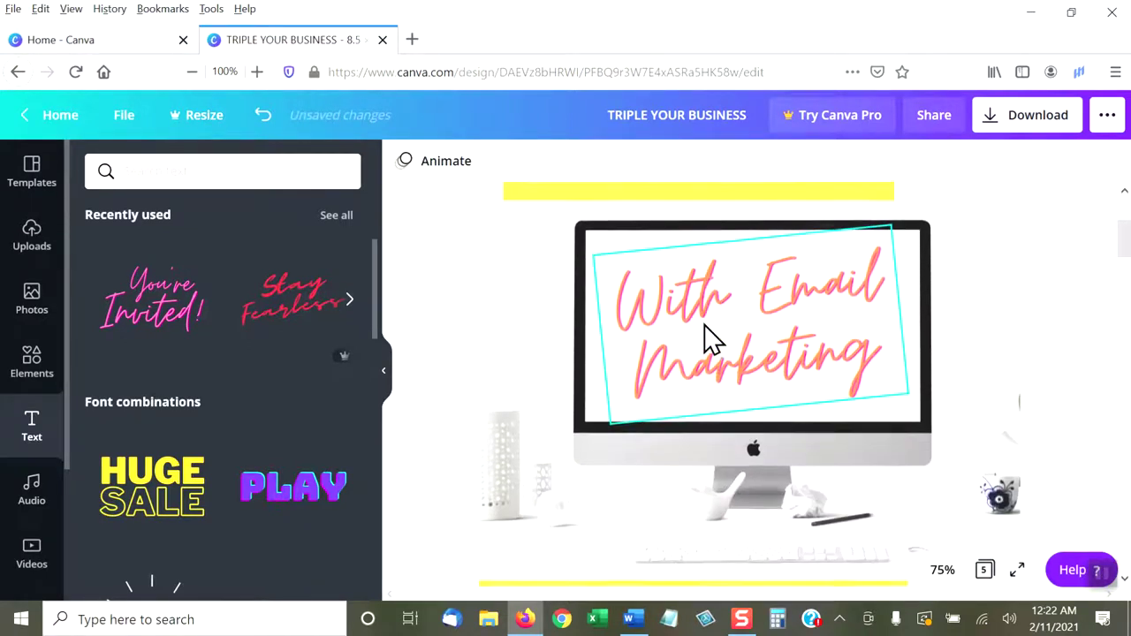
scroll(704, 324, down, 2)
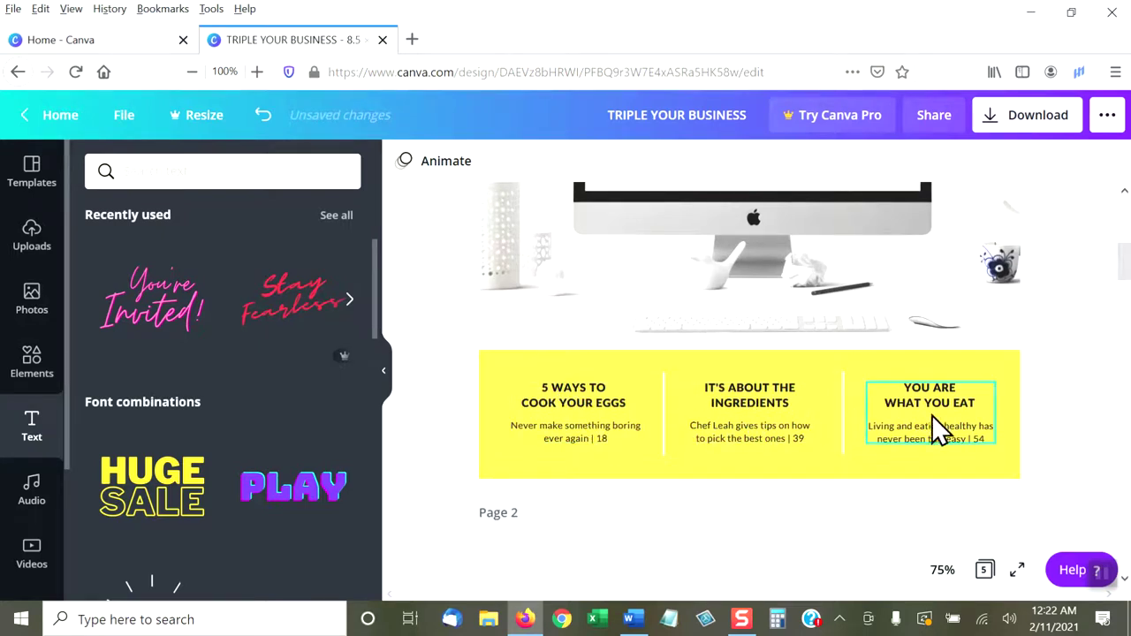
click(597, 411)
click(591, 399)
mouse_move(553, 388)
mouse_down()
mouse_move(582, 389)
mouse_move(537, 390)
mouse_up()
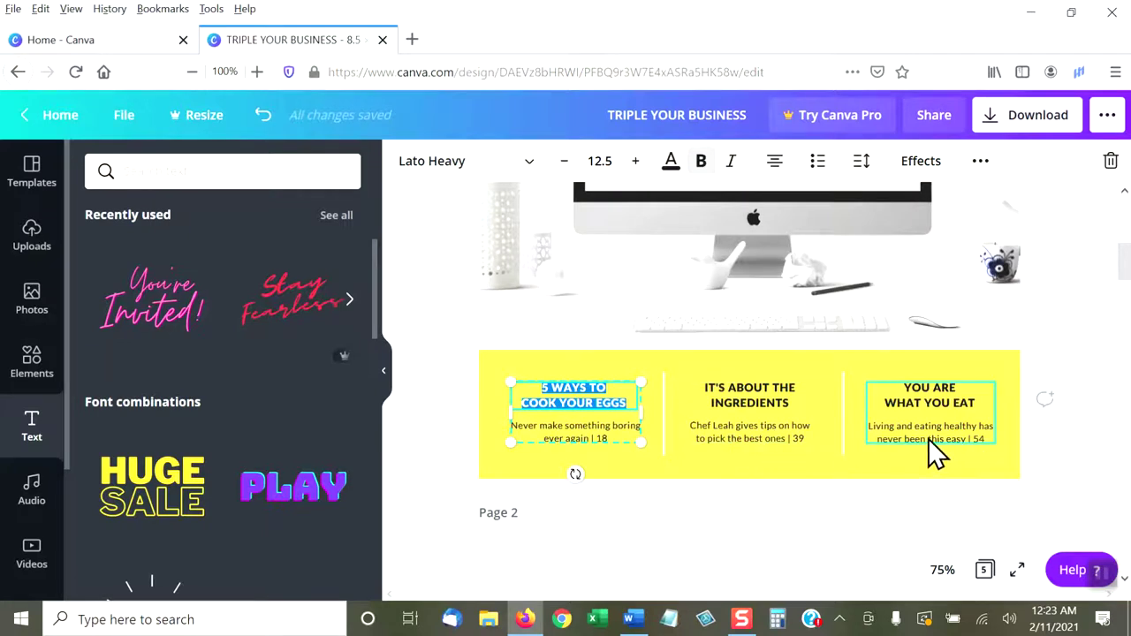
click(762, 433)
click(764, 434)
click(796, 437)
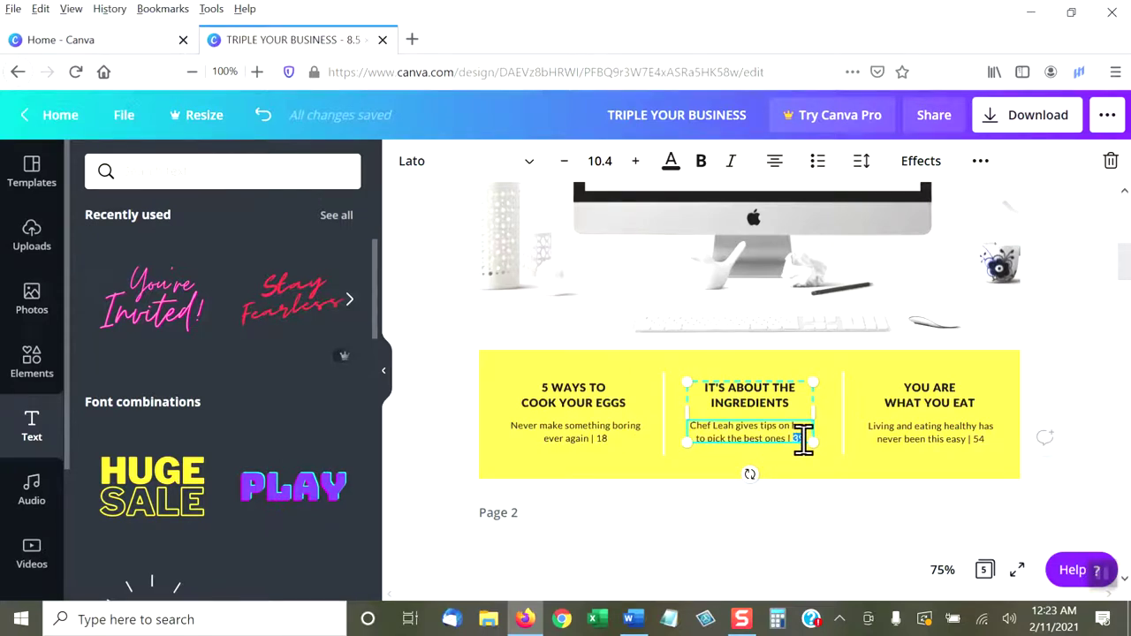
Compare the page numbers in the cover's yellow strip with the contents list on page 2.
scroll(703, 415, down, 3)
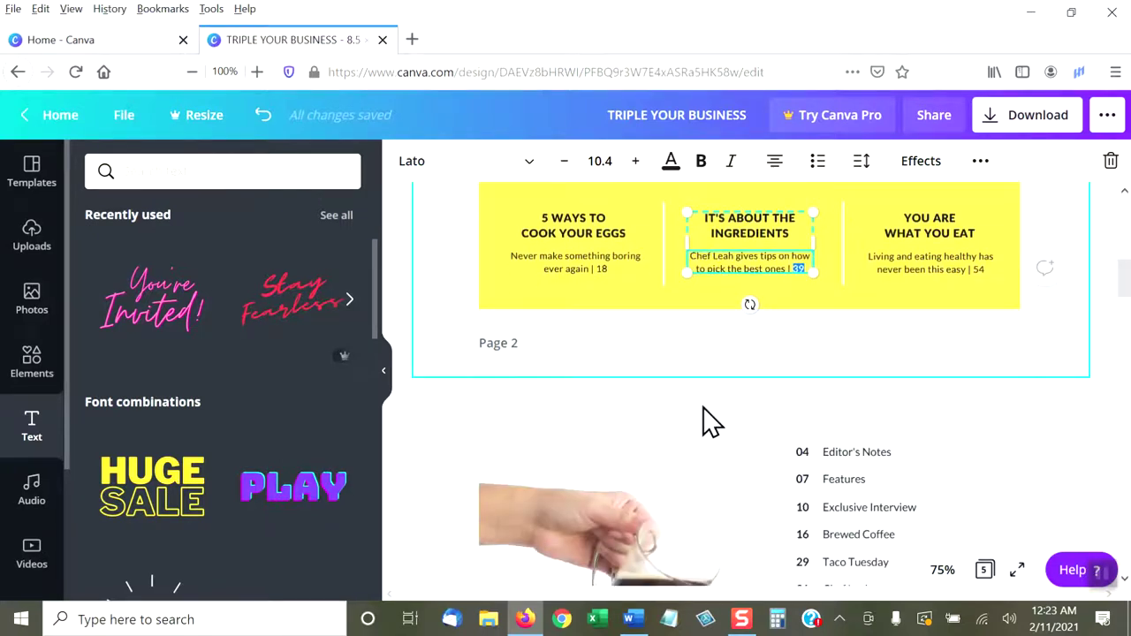
scroll(709, 419, up, 1)
scroll(704, 408, up, 1)
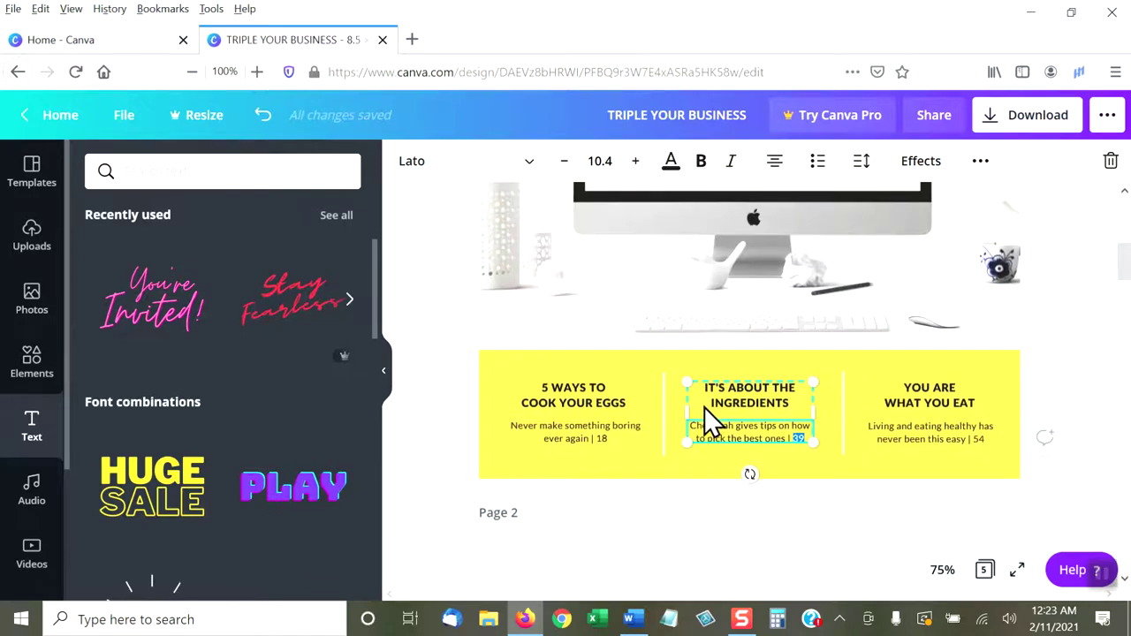
scroll(704, 402, down, 8)
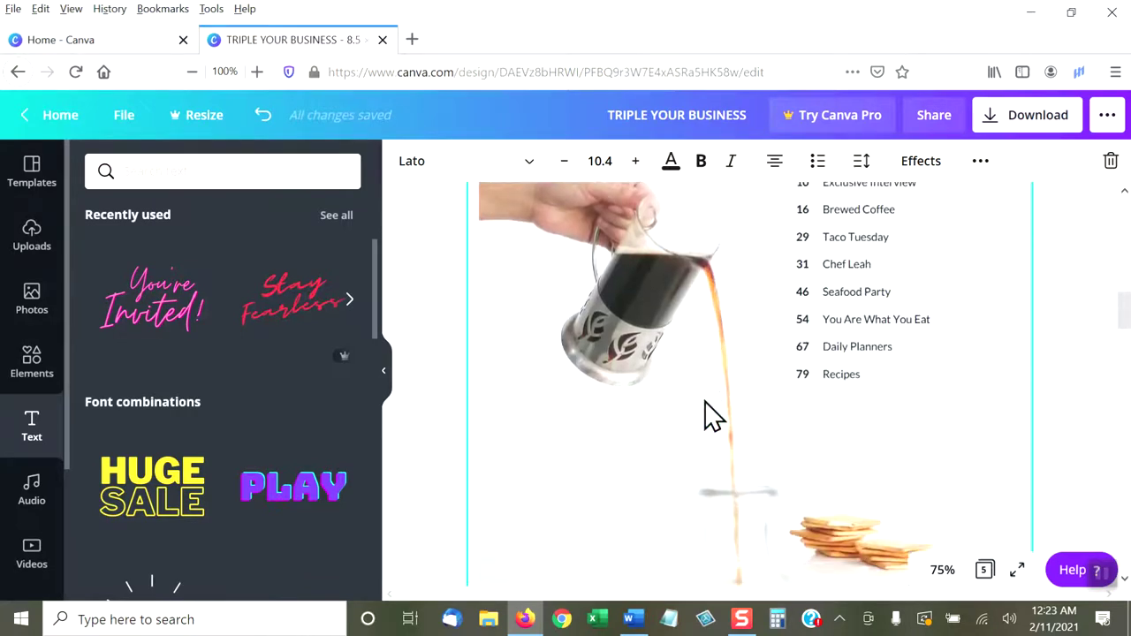
scroll(707, 416, down, 2)
scroll(710, 415, up, 7)
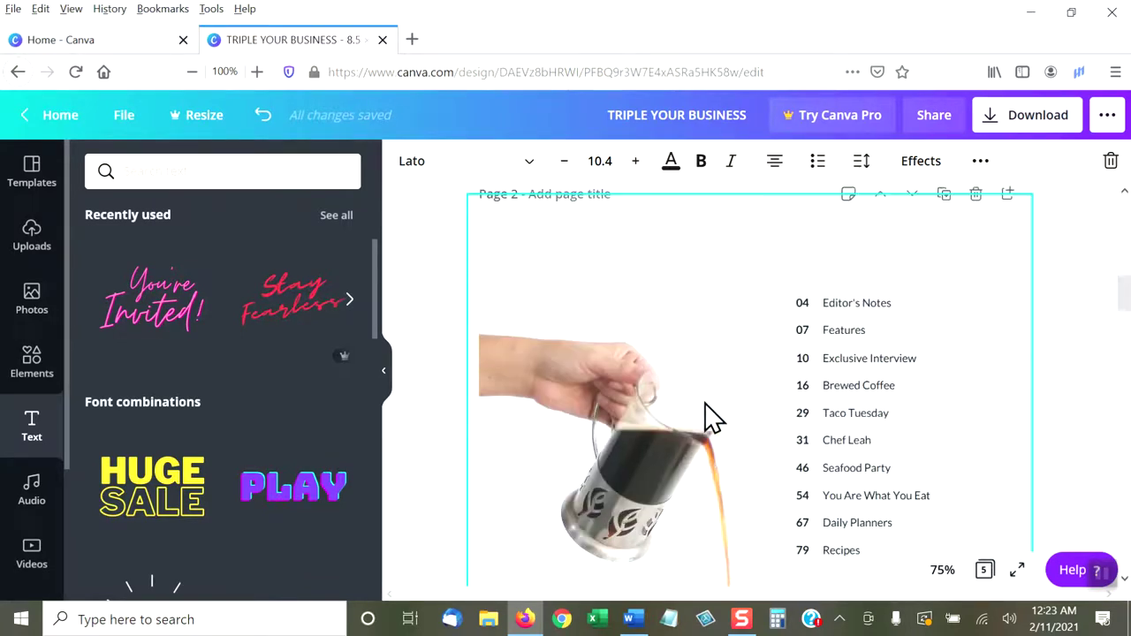
double_click(798, 496)
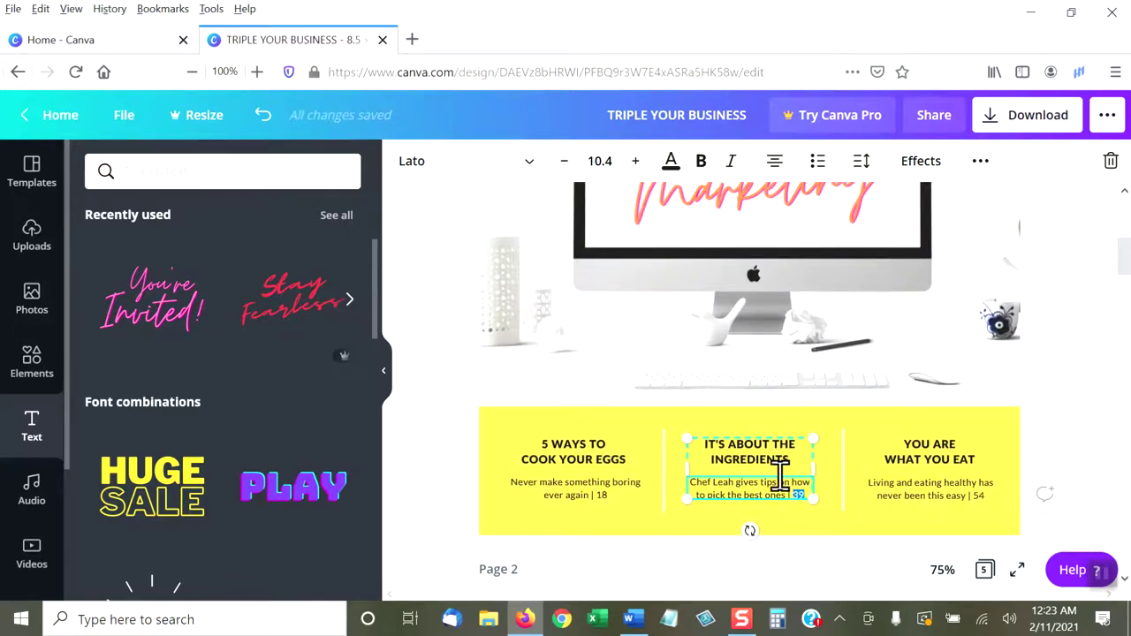
scroll(780, 477, up, 5)
scroll(800, 407, down, 1)
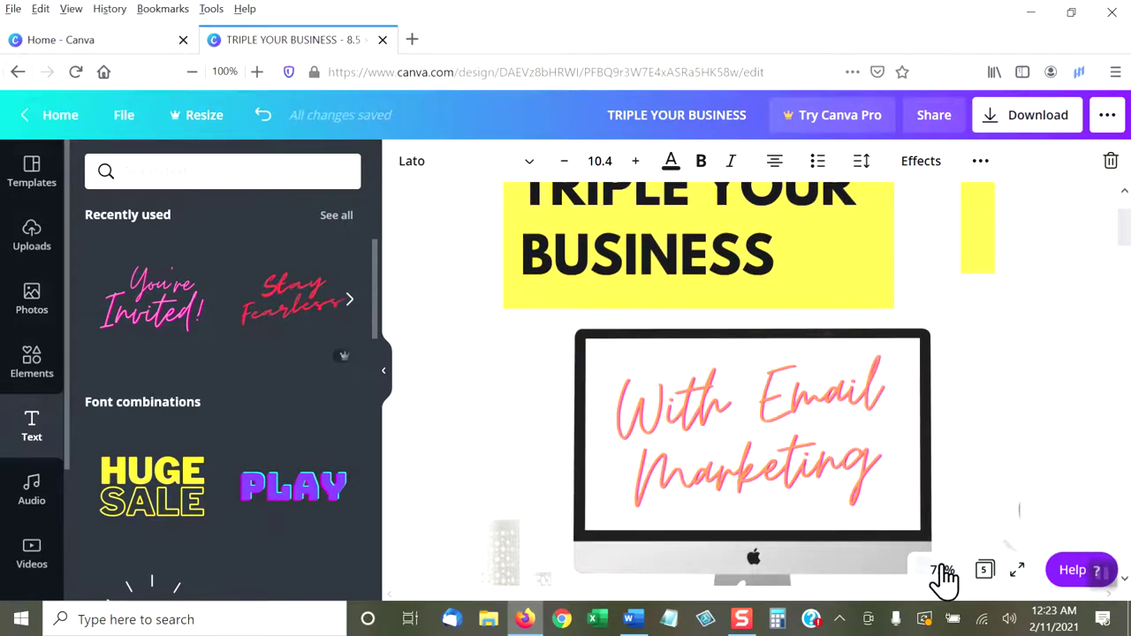
Review the cover and page 2's contents list and coffee photo at 50% zoom.
click(942, 570)
click(934, 369)
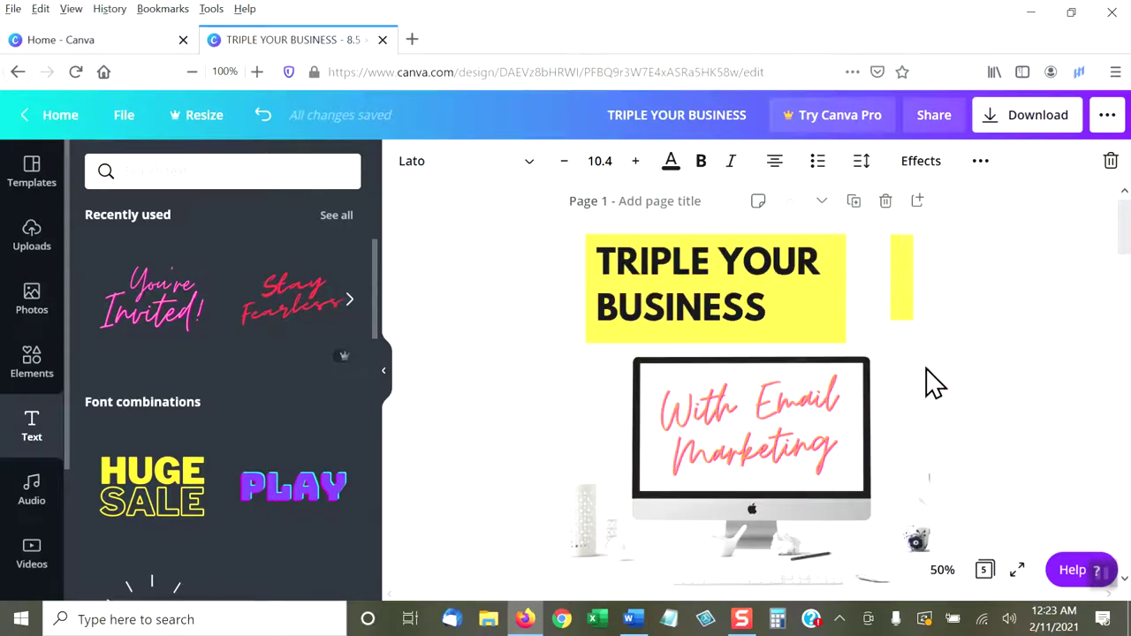
scroll(829, 361, down, 5)
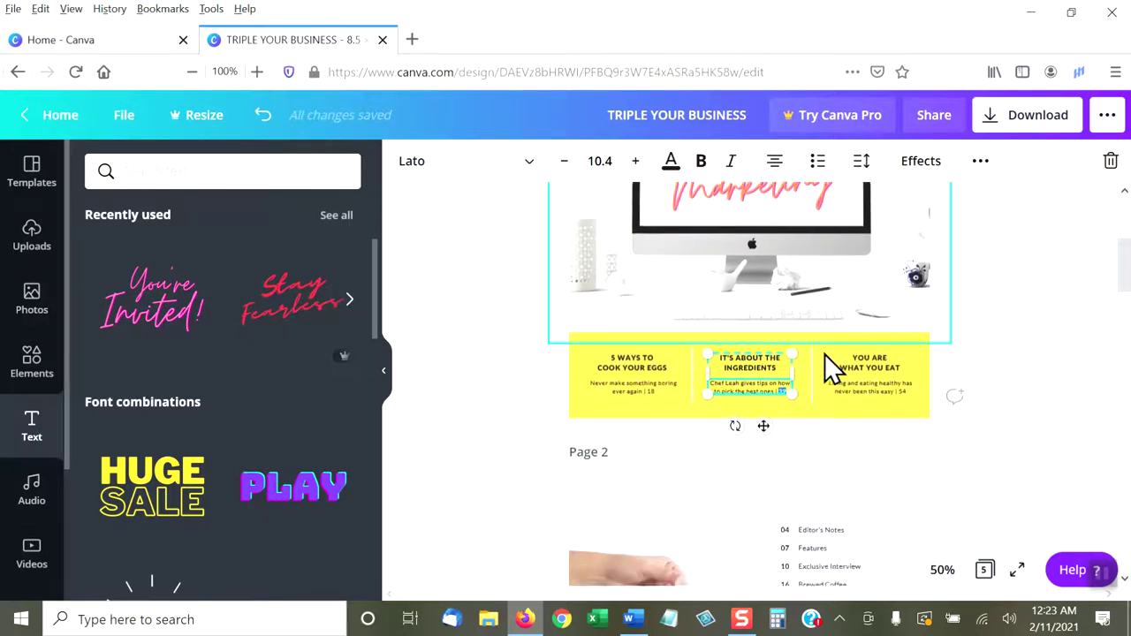
scroll(826, 362, down, 4)
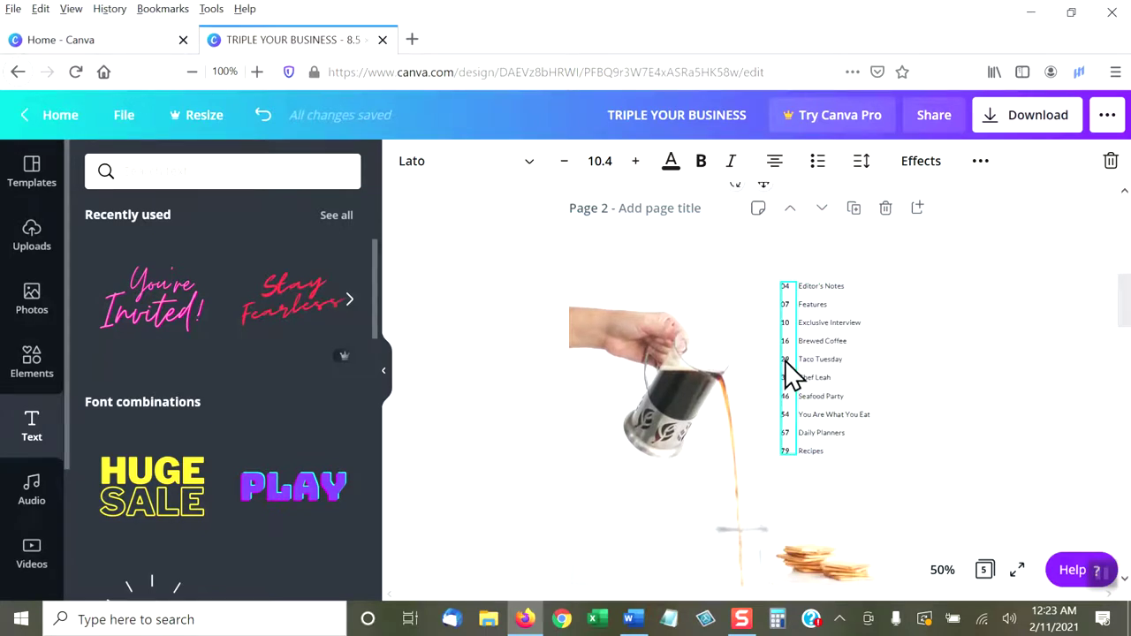
scroll(680, 375, down, 2)
scroll(677, 386, down, 1)
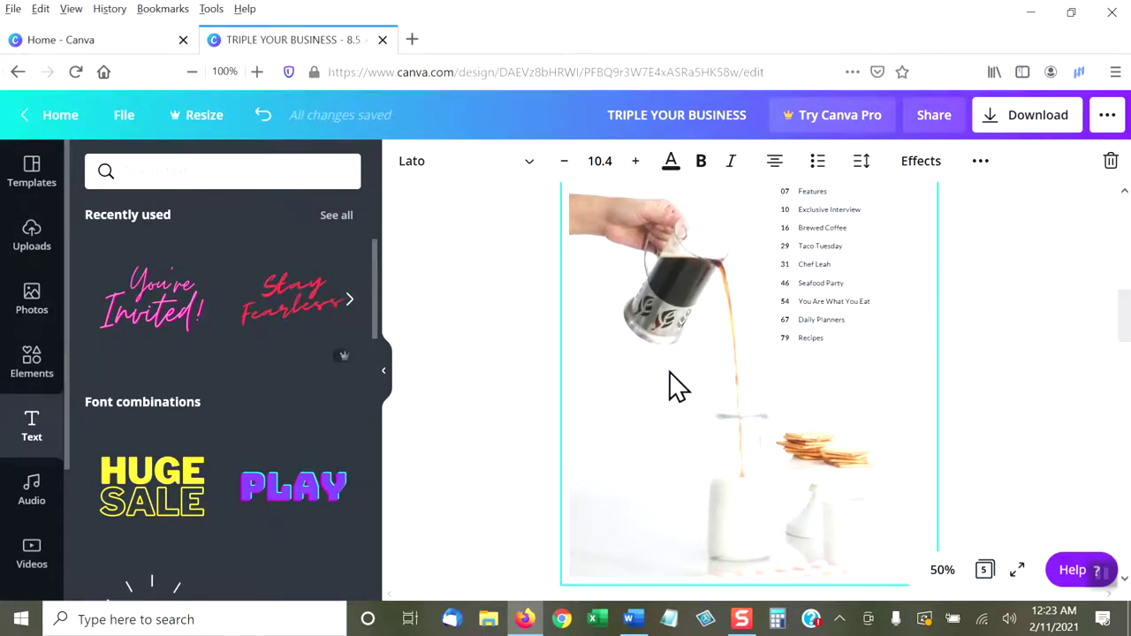
scroll(669, 372, up, 3)
scroll(670, 364, down, 2)
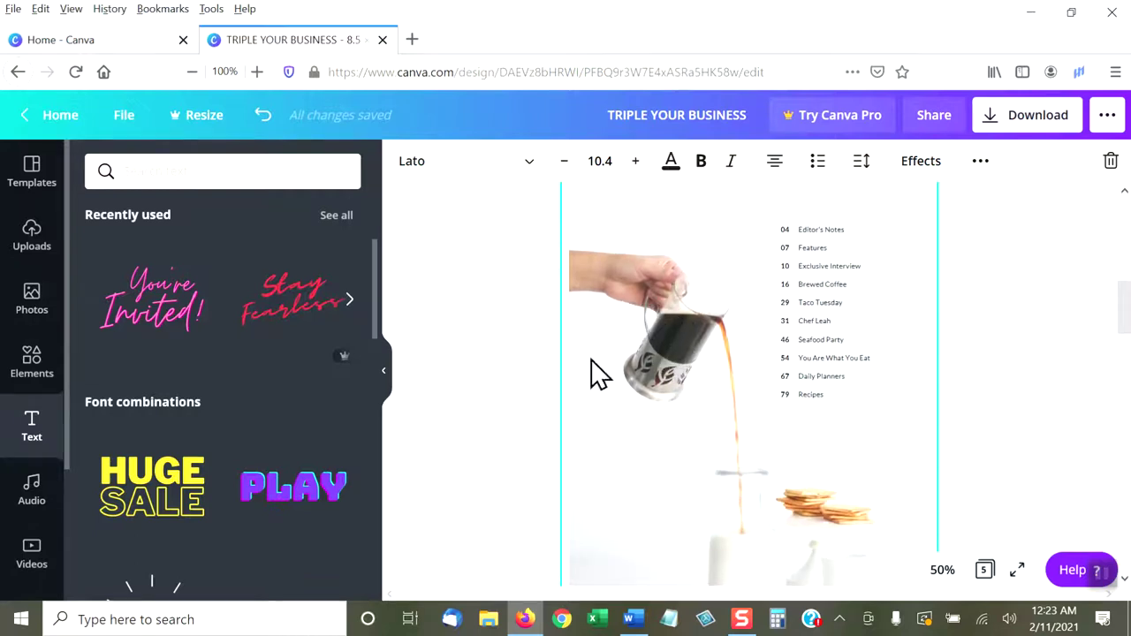
Search the photo library for "desk" in place of the EMAIL MARKETING search.
click(31, 310)
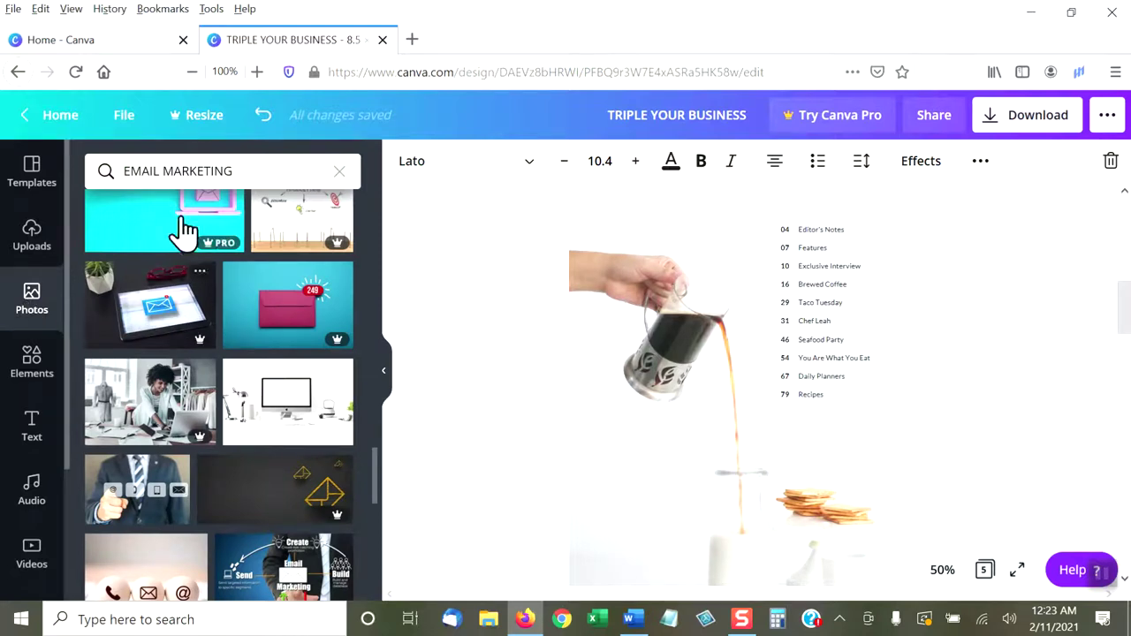
double_click(183, 171)
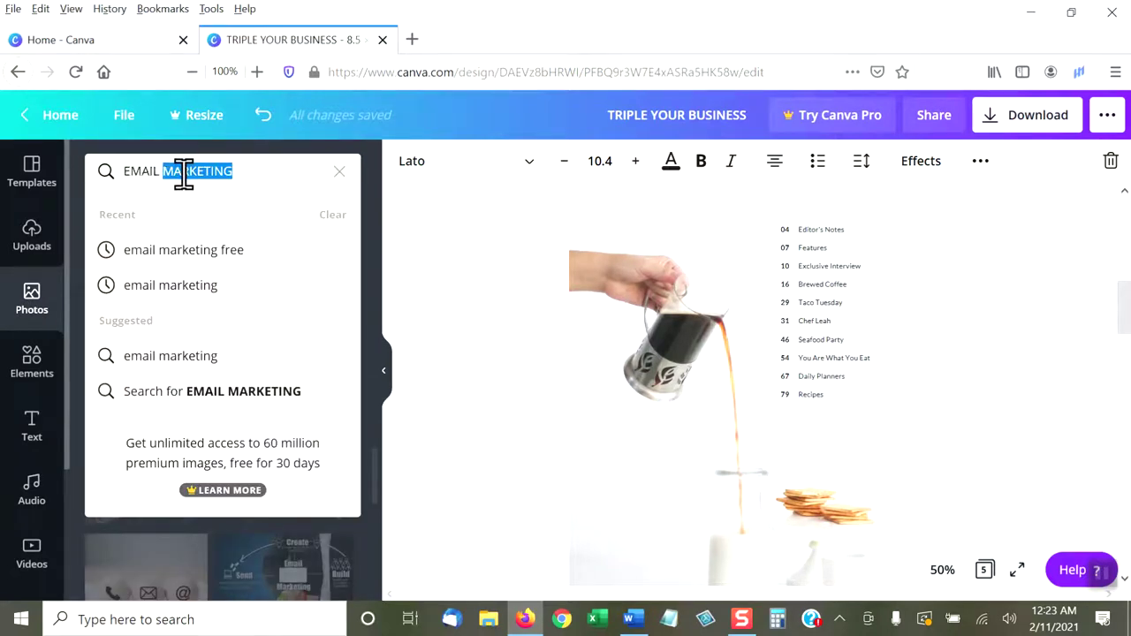
click(183, 173)
double_click(183, 172)
click(183, 172)
triple_click(183, 171)
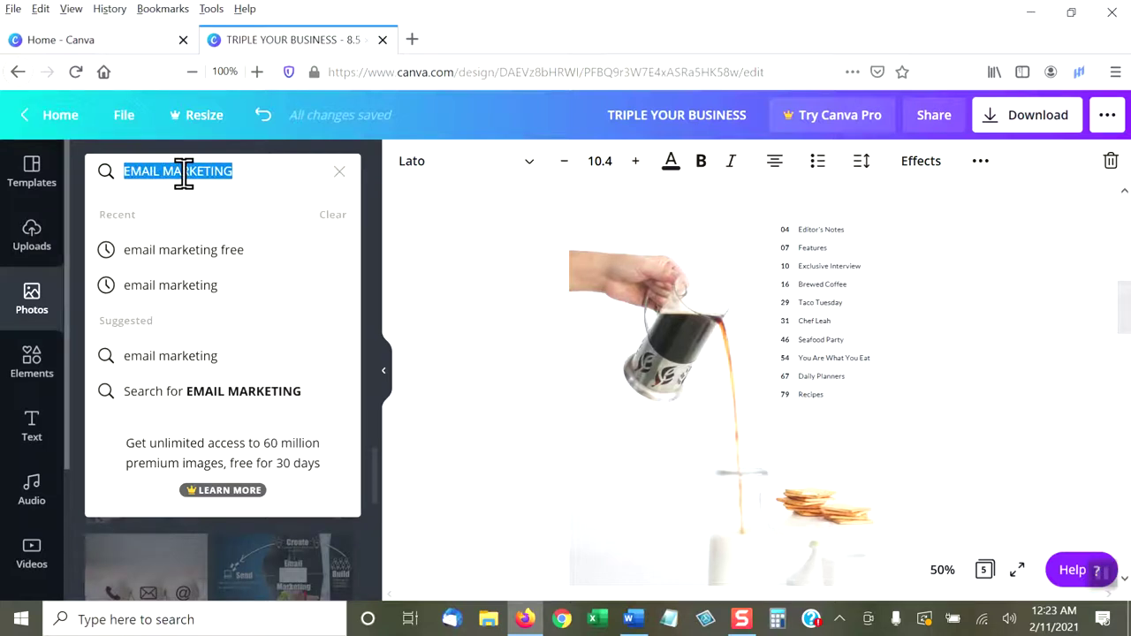
text(desk)
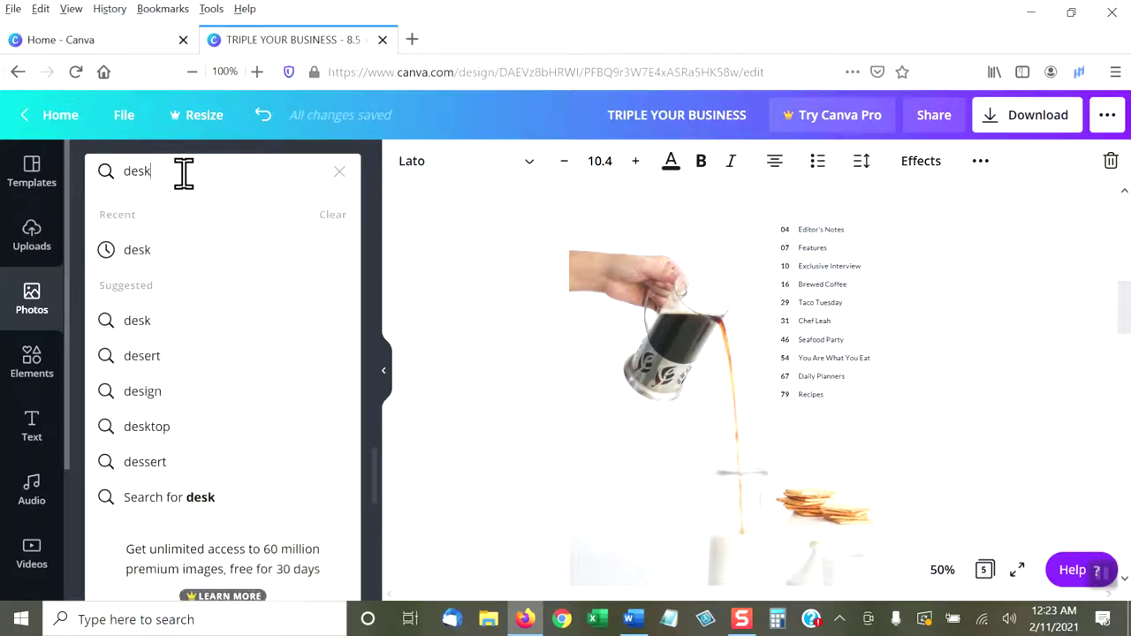
key(Return)
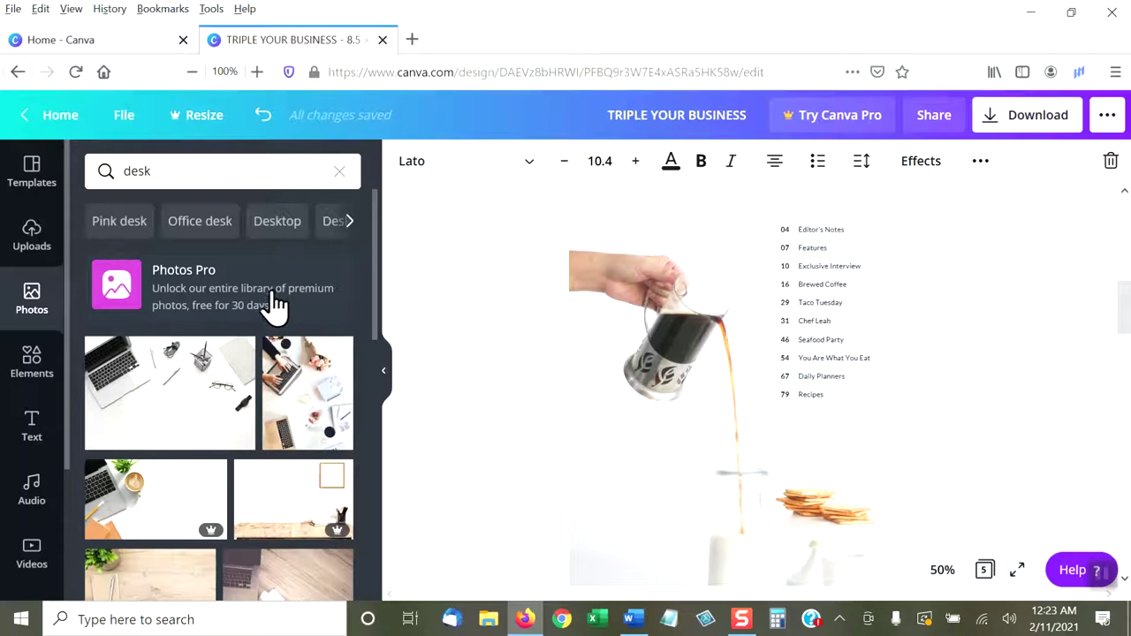
Replace page 2's coffee-pouring photo with the free flat-lay desk photo showing a keyboard, spiral notebook and coffee cup.
scroll(276, 303, down, 2)
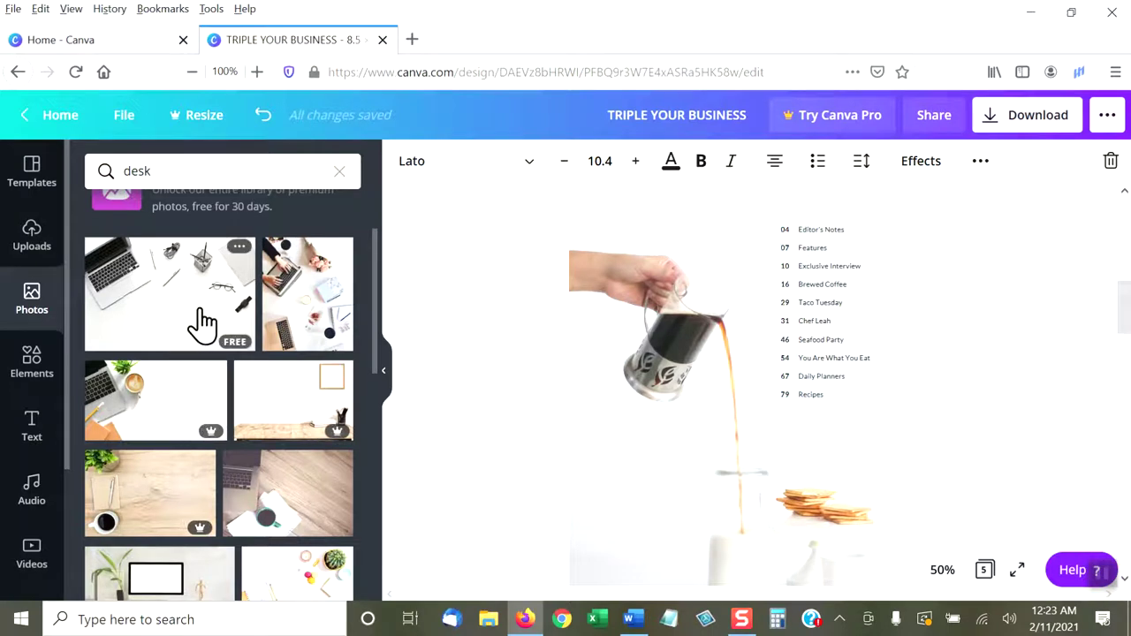
scroll(315, 361, down, 3)
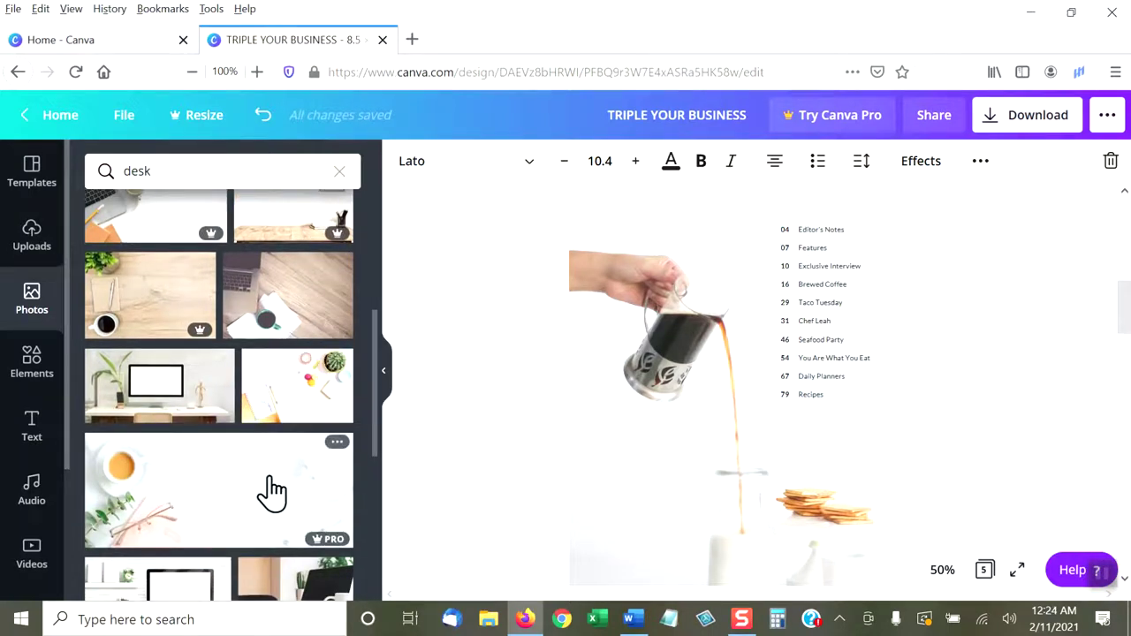
scroll(291, 459, down, 3)
scroll(296, 442, down, 2)
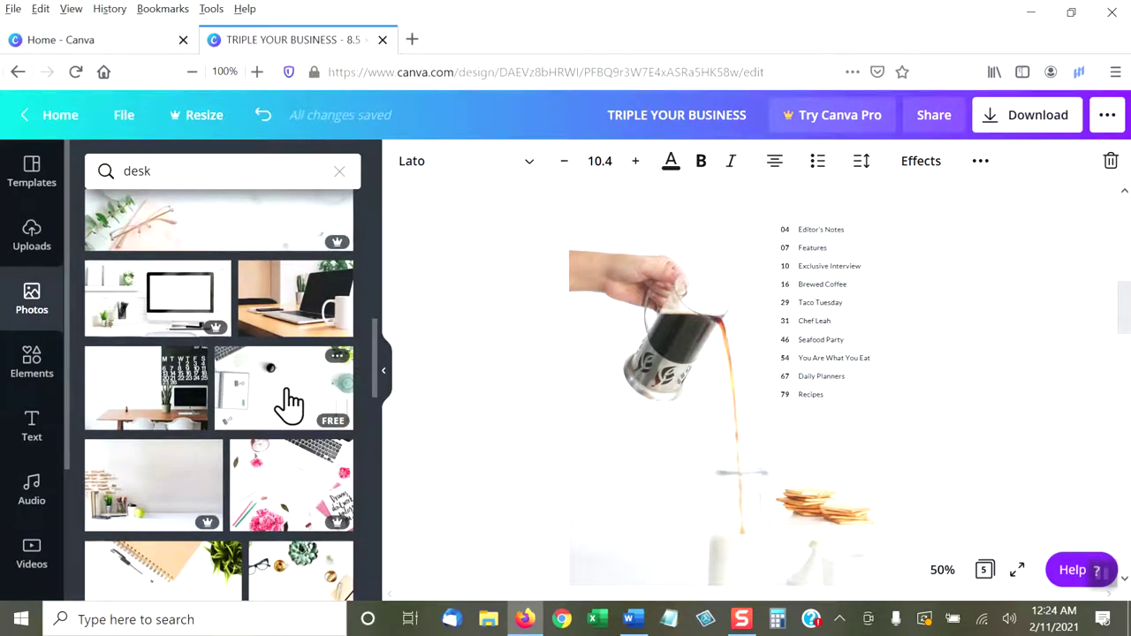
drag(291, 402, 677, 409)
scroll(682, 409, up, 2)
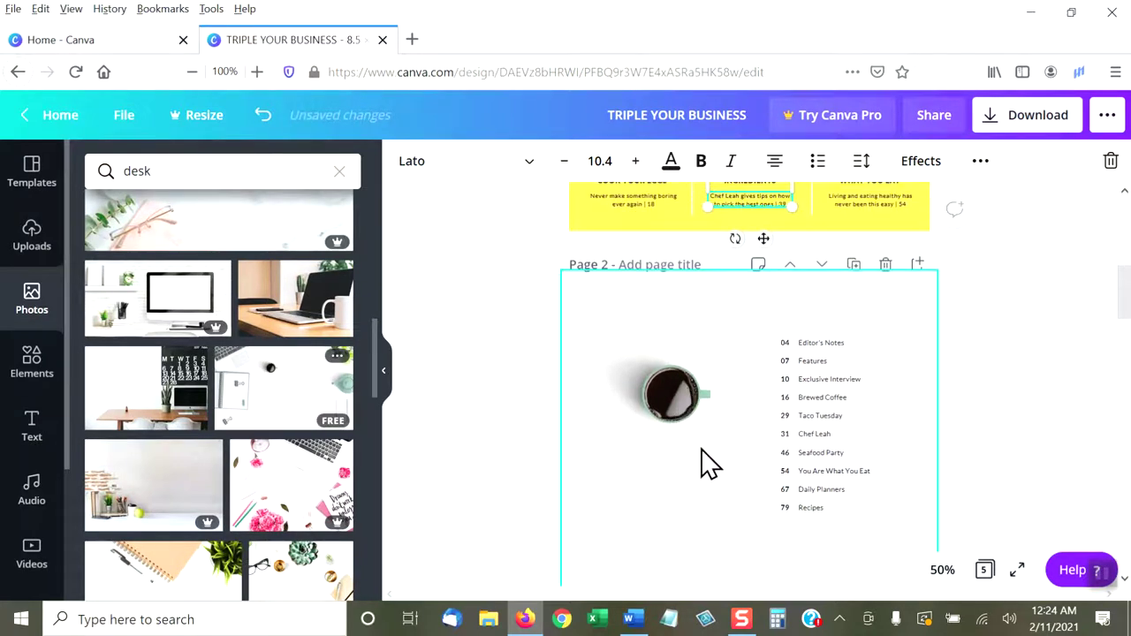
scroll(659, 481, down, 3)
scroll(653, 479, up, 2)
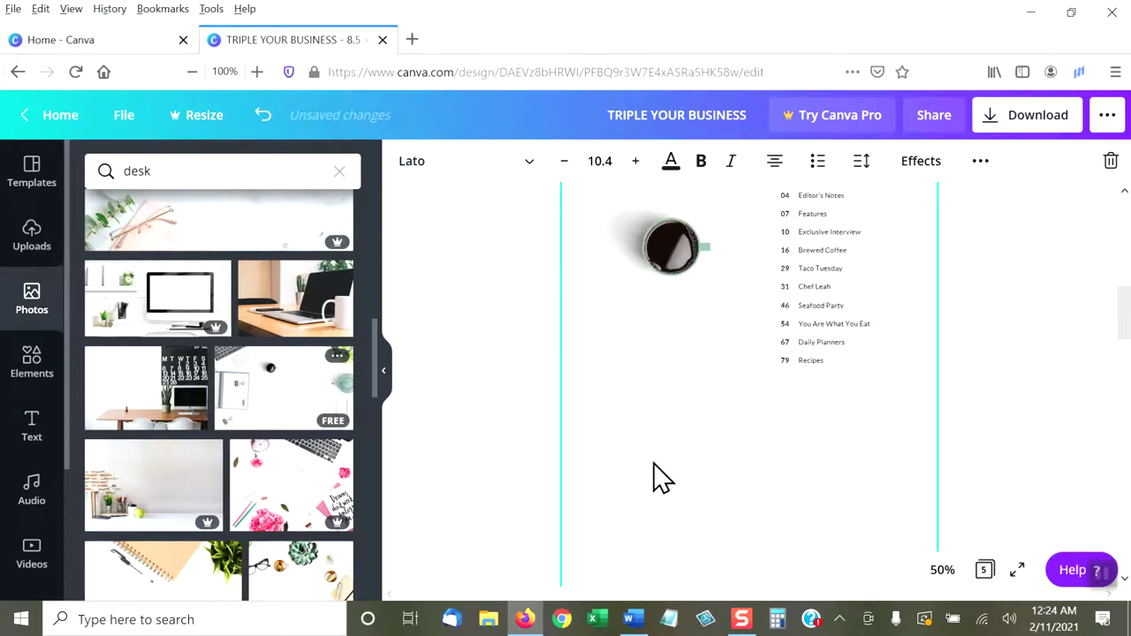
Reposition the desk photo within page 2's crop so the keyboard, notebook and coffee cup all fall inside the page.
click(628, 385)
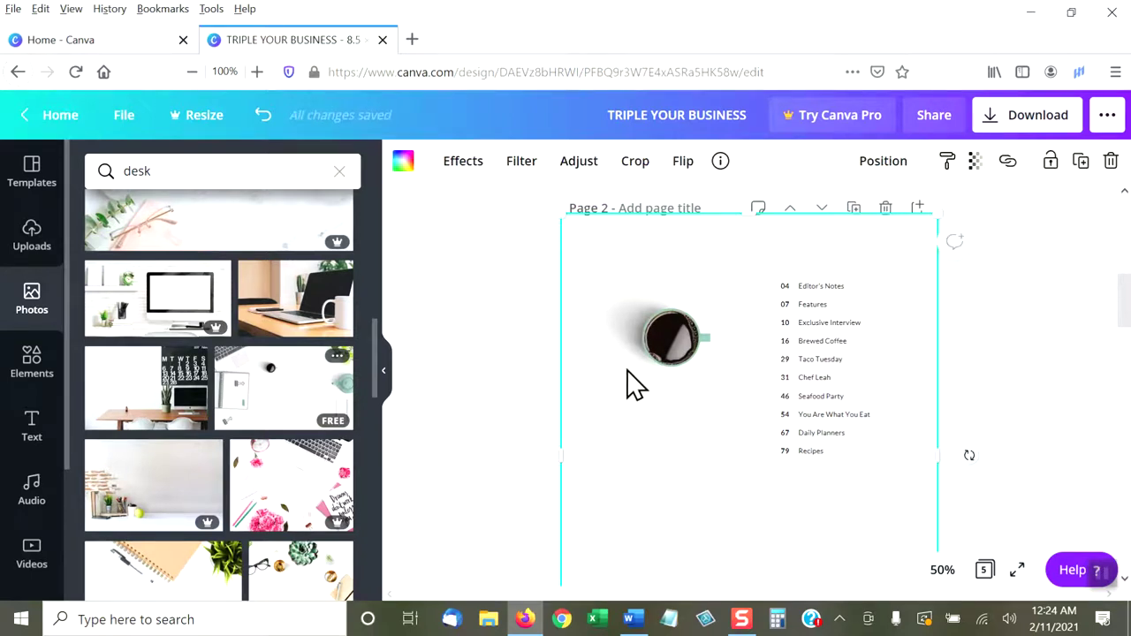
click(632, 181)
drag(601, 366, 828, 404)
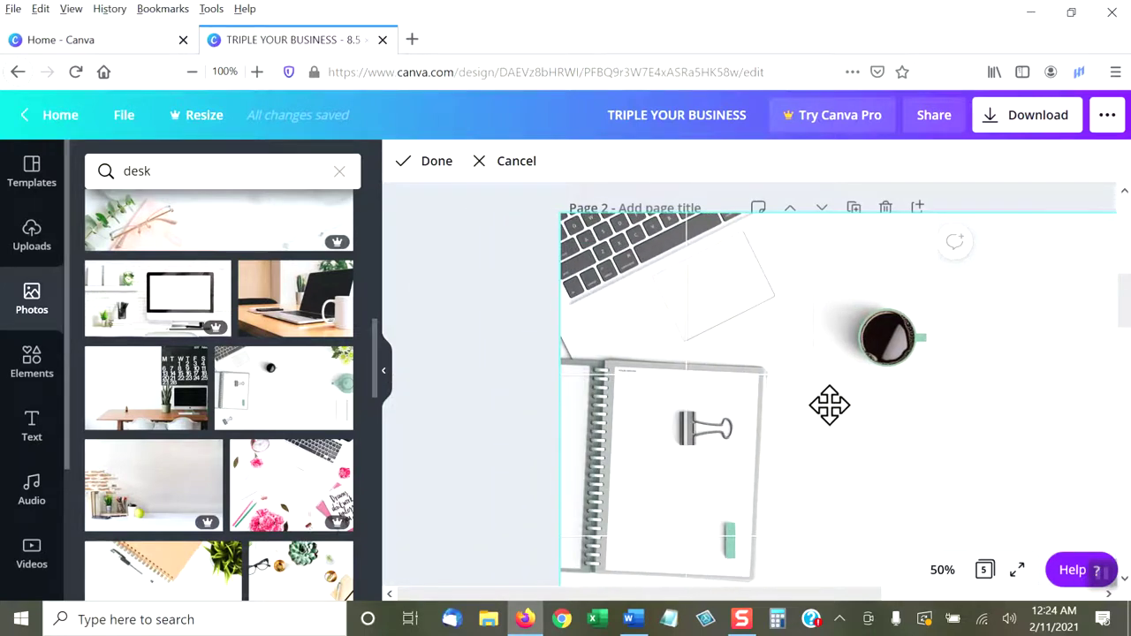
click(436, 162)
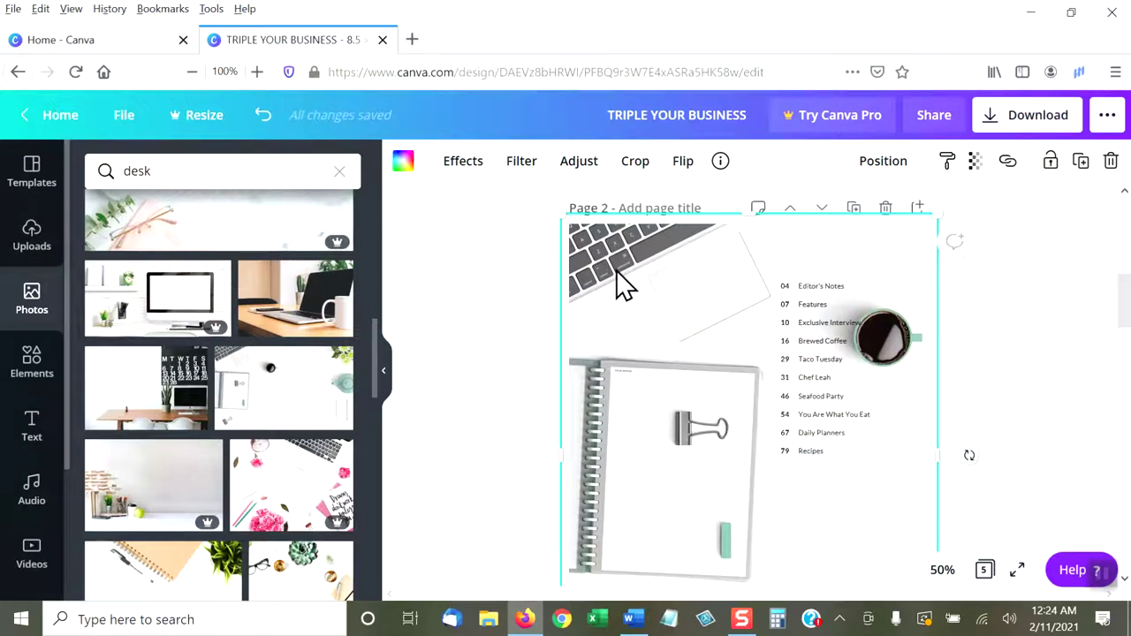
click(635, 162)
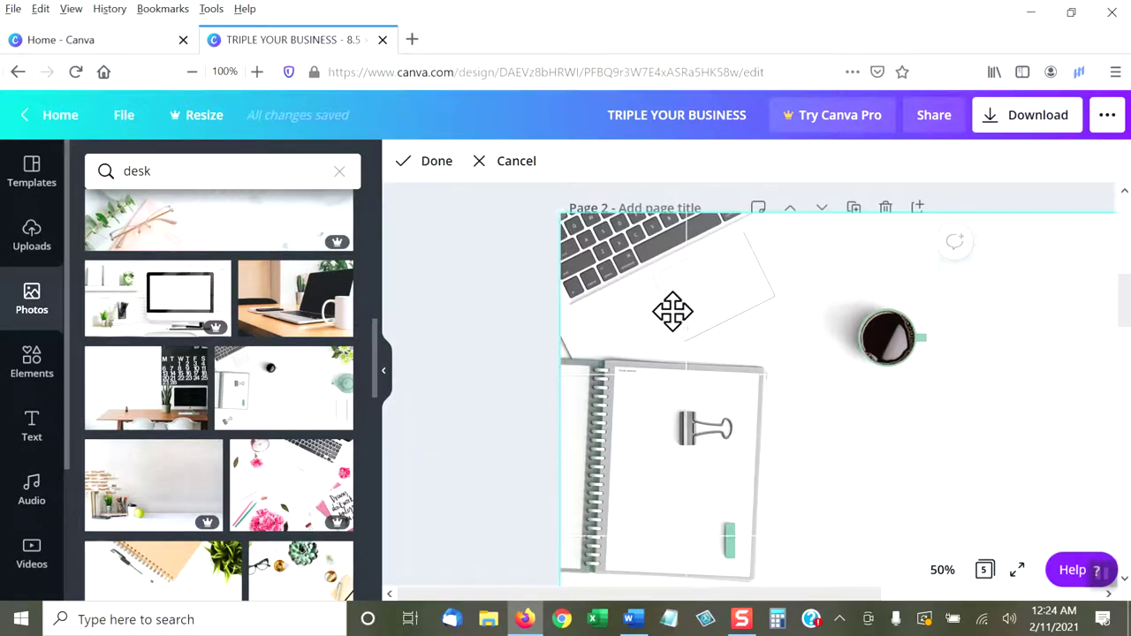
click(434, 164)
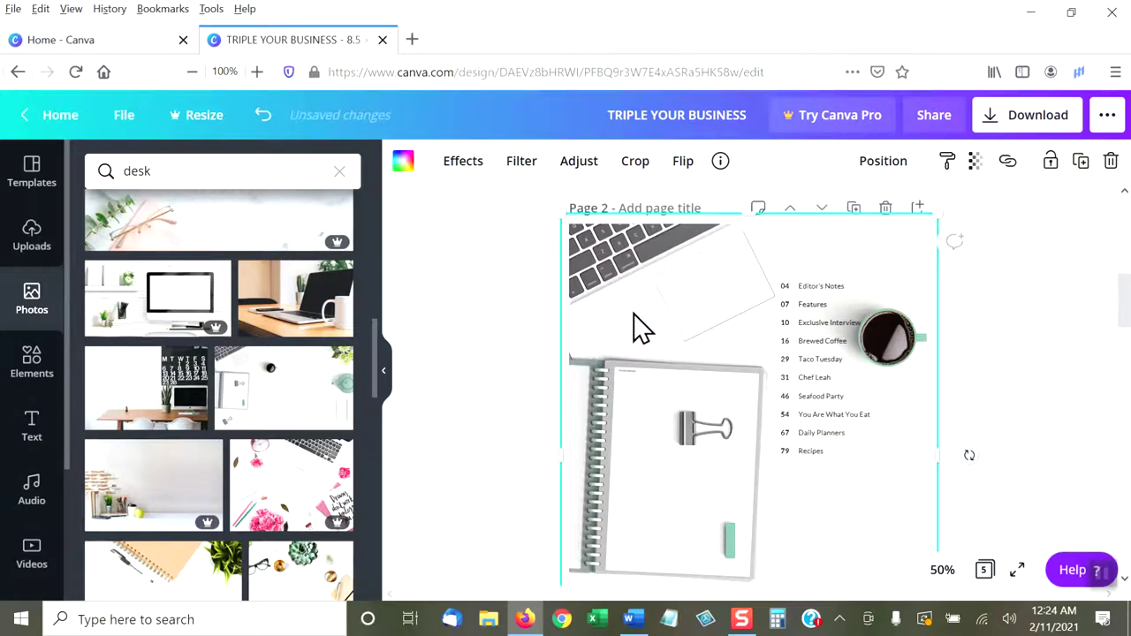
Enlarge the desk photo slightly within its crop and realign the keyboard with the page's upper left corner.
click(638, 174)
drag(562, 215, 499, 181)
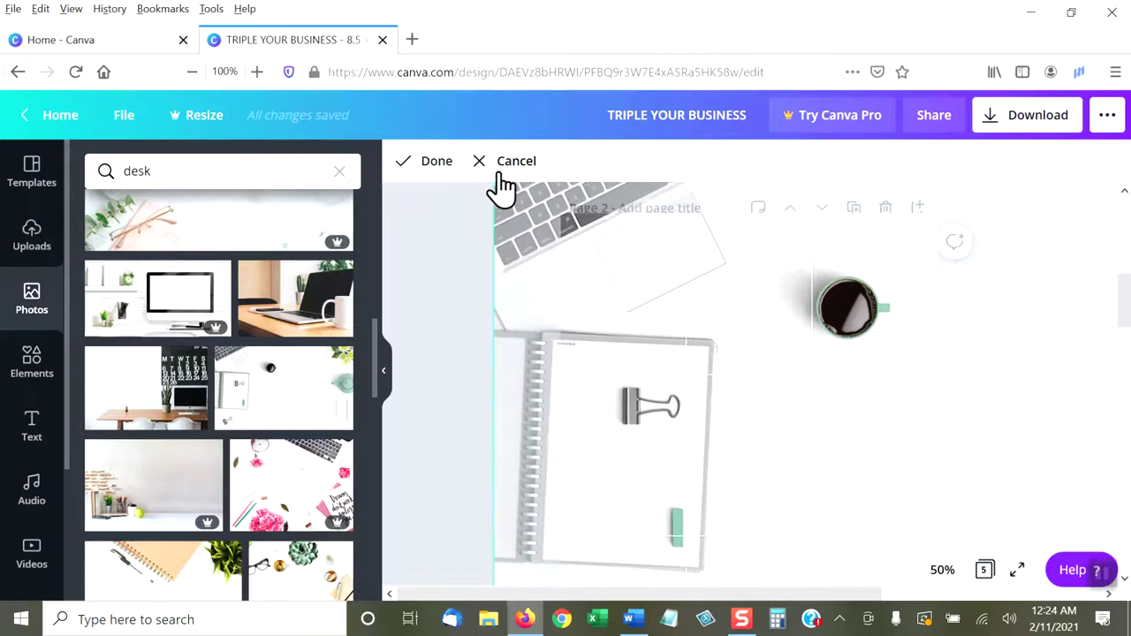
drag(628, 298, 690, 338)
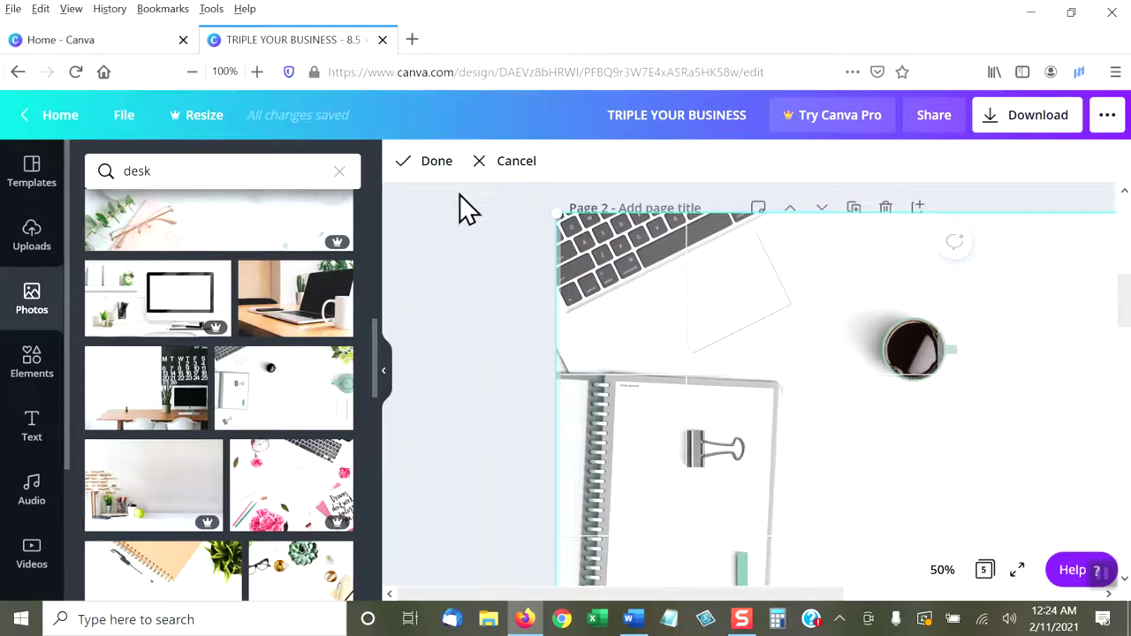
click(436, 168)
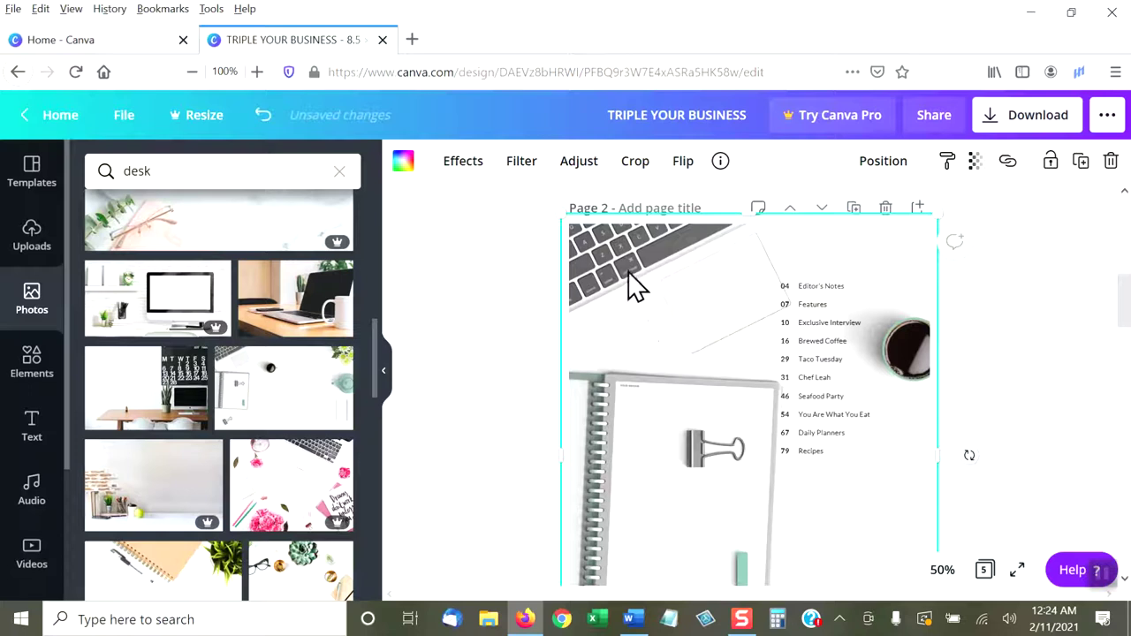
Shift the cropped desk photo slightly to the left to bring the whole round of the coffee cup onto page 2.
click(636, 163)
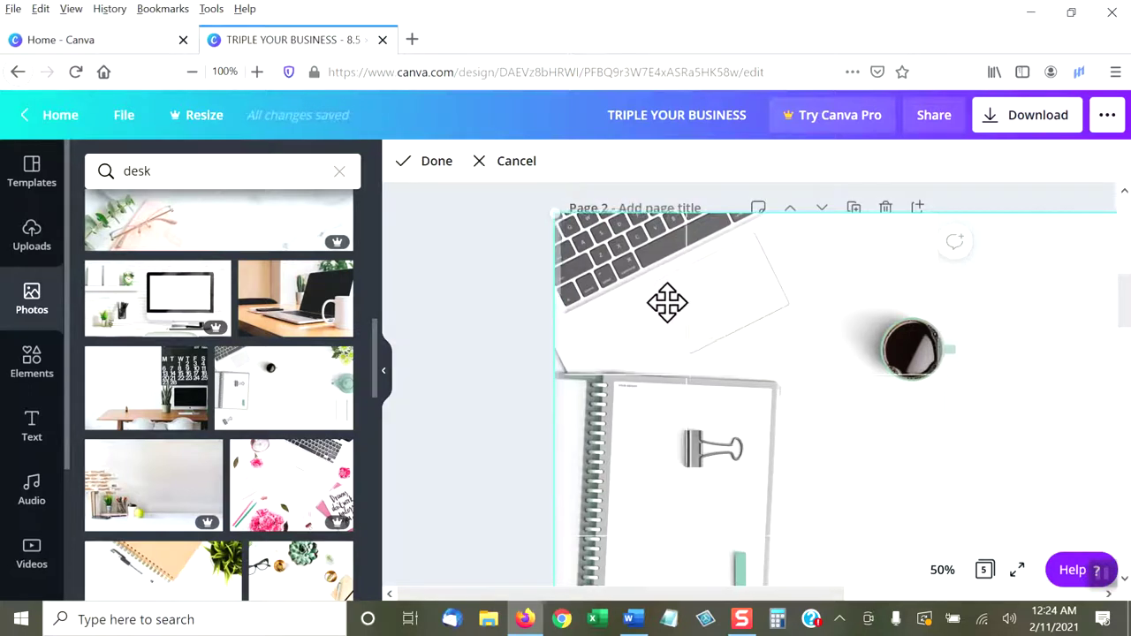
click(431, 166)
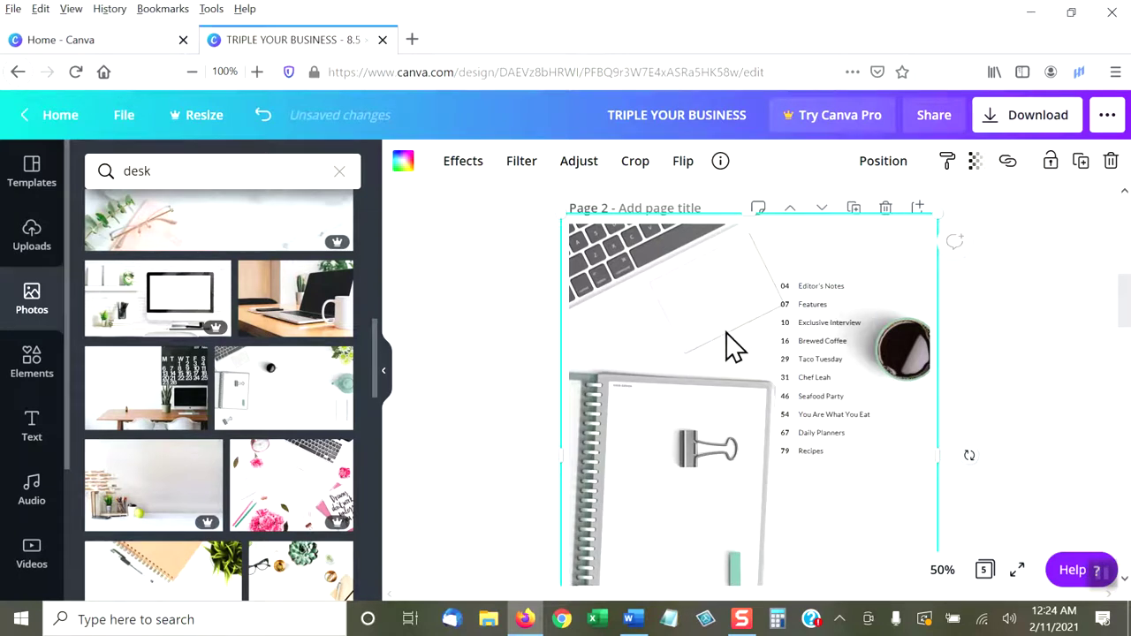
click(629, 165)
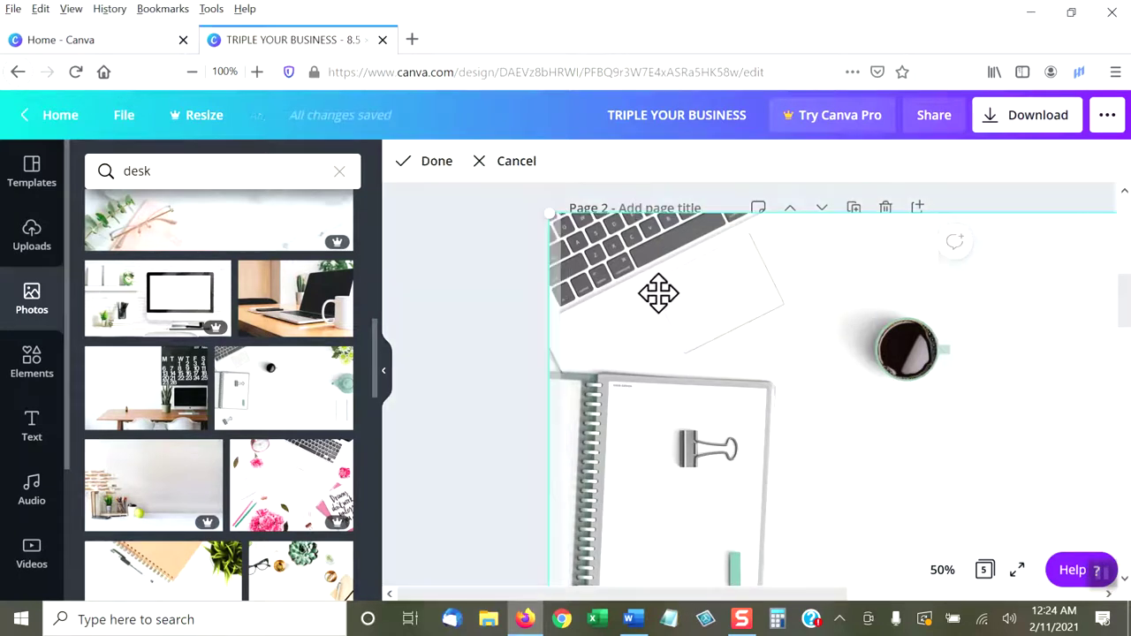
drag(659, 301, 649, 298)
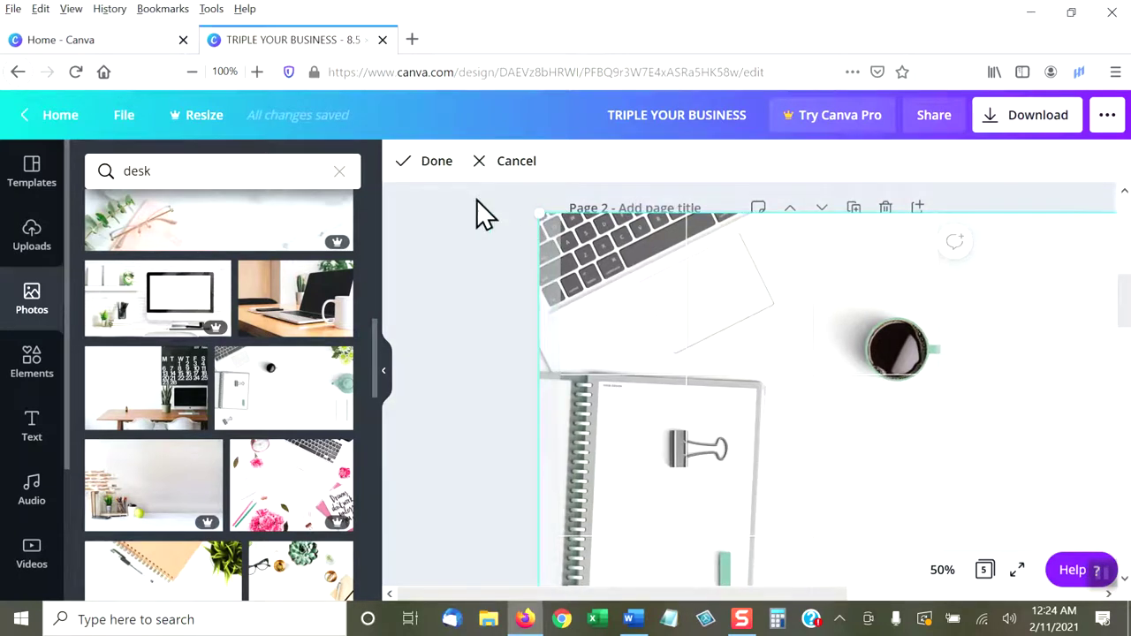
click(437, 163)
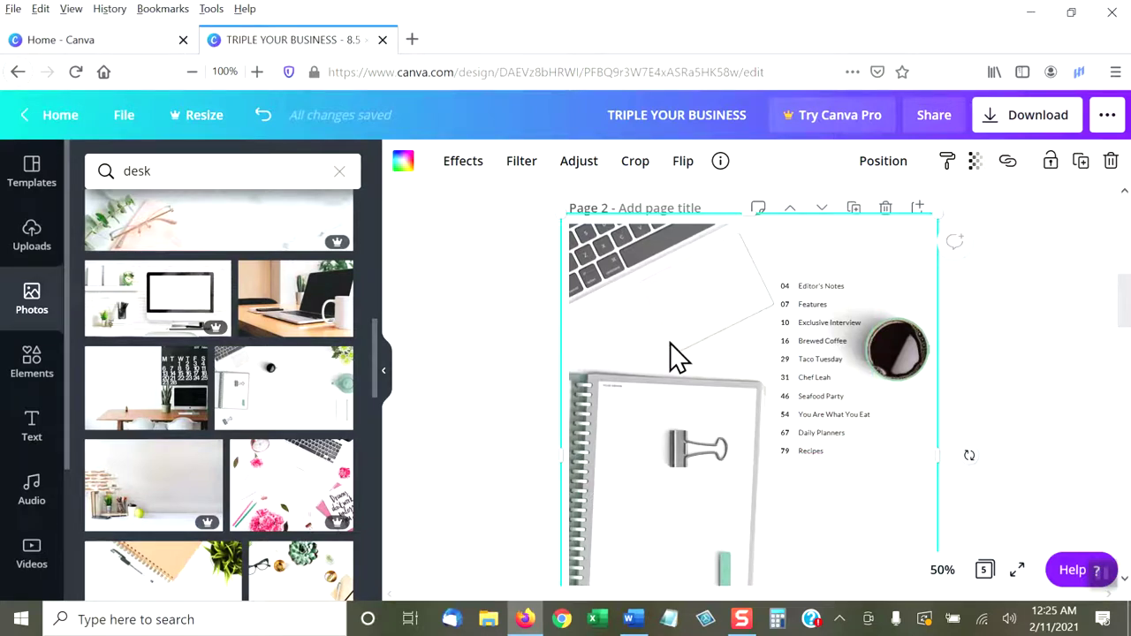
Move the contents titles and their page-number column down below the coffee cup, beside the notebook, keeping their rows aligned.
scroll(670, 353, down, 1)
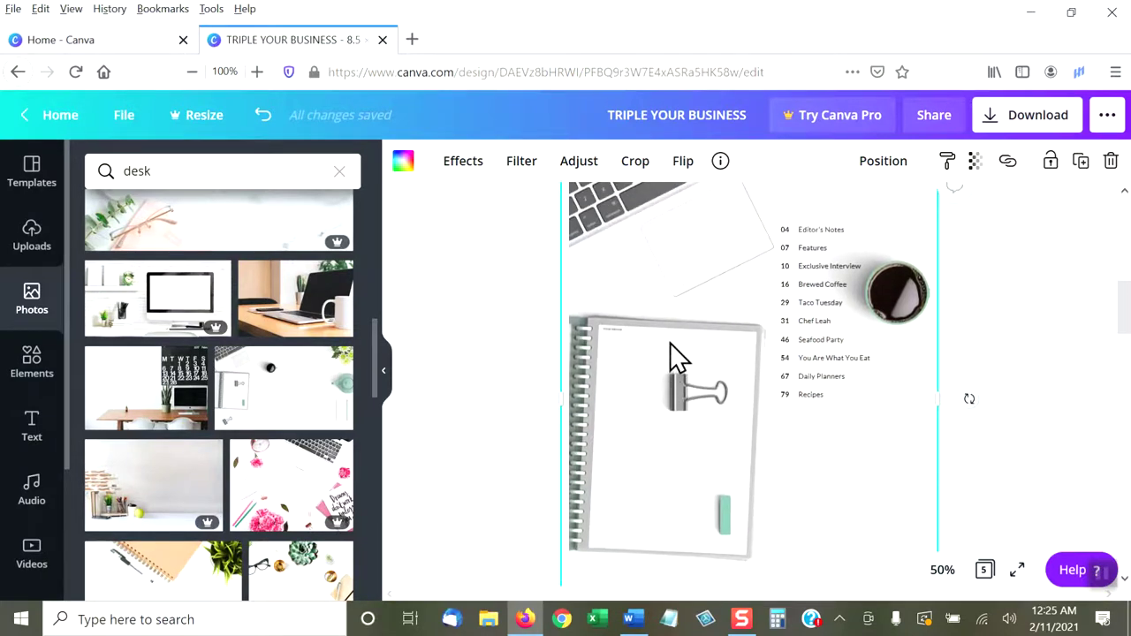
drag(818, 325, 836, 449)
drag(789, 336, 793, 457)
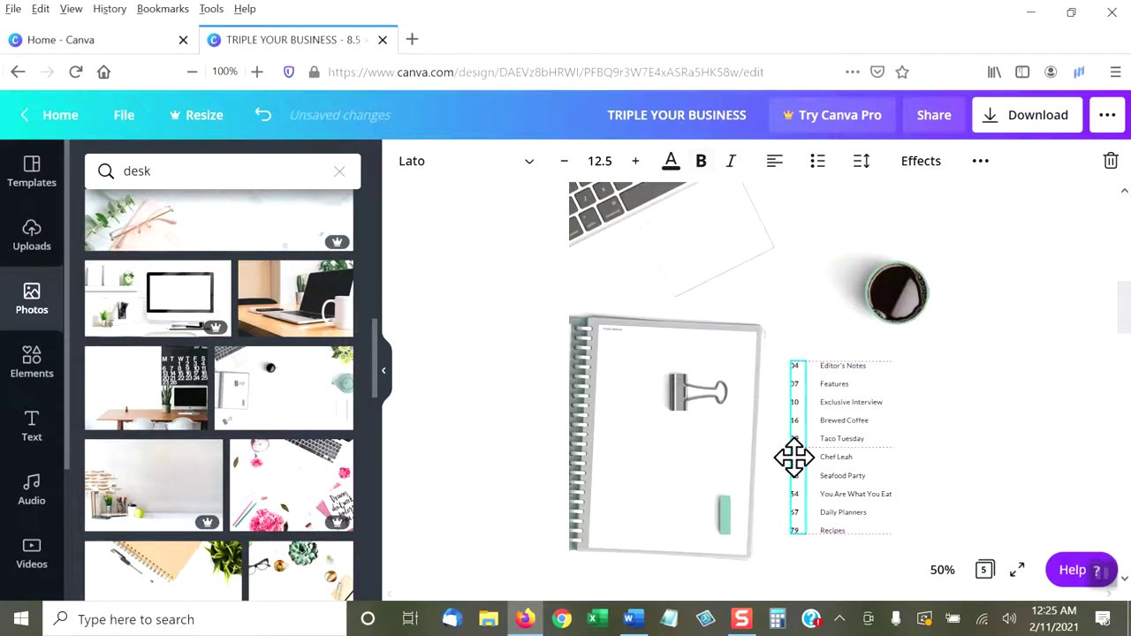
drag(793, 457, 794, 456)
Check the repositioned contents list at 100% zoom and review the layout of page 2 at 50%.
scroll(804, 422, down, 2)
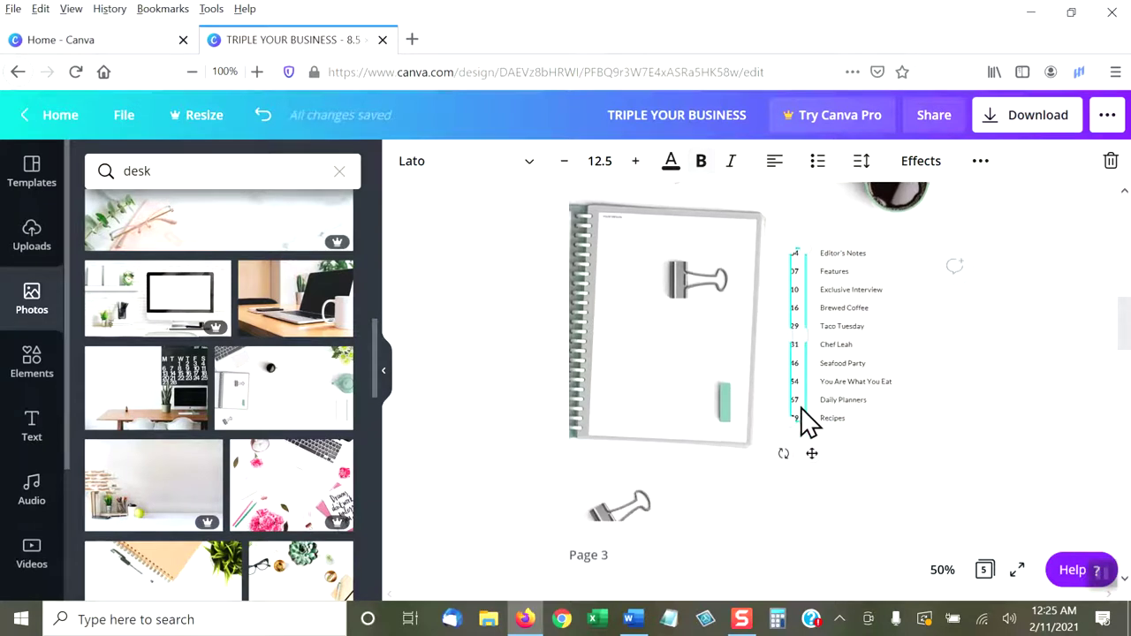
click(944, 570)
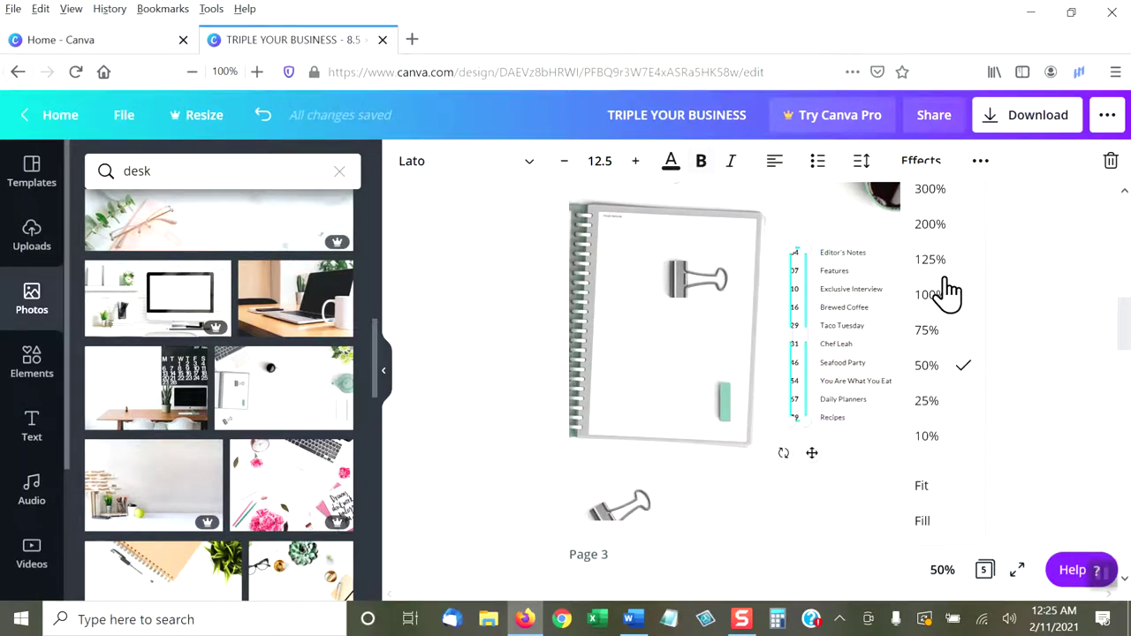
click(930, 295)
scroll(768, 353, up, 3)
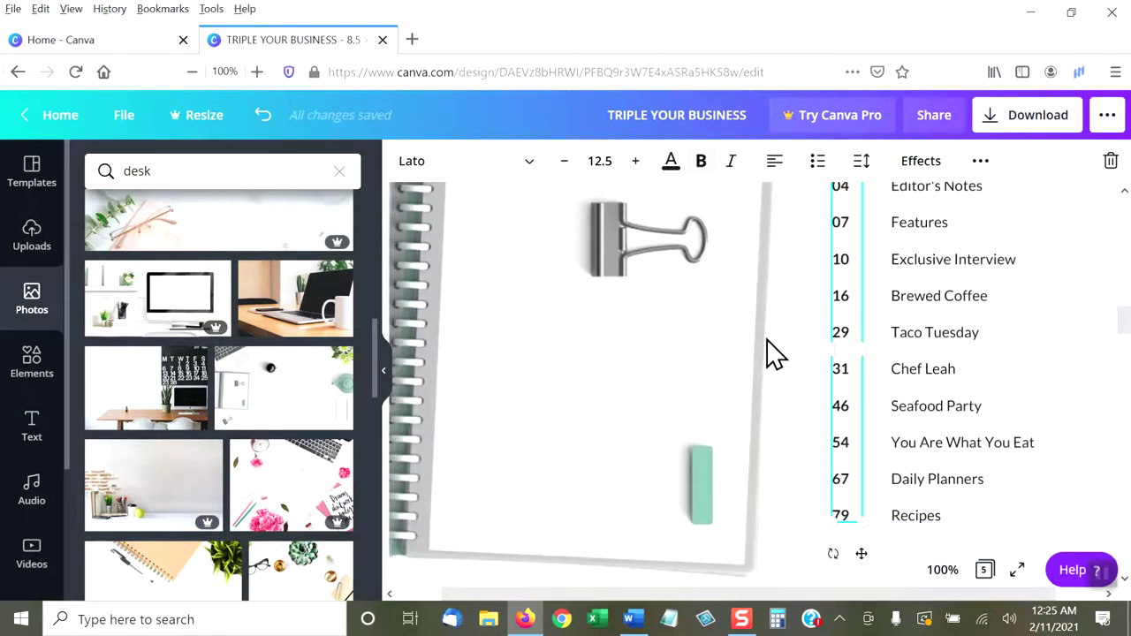
scroll(767, 343, down, 2)
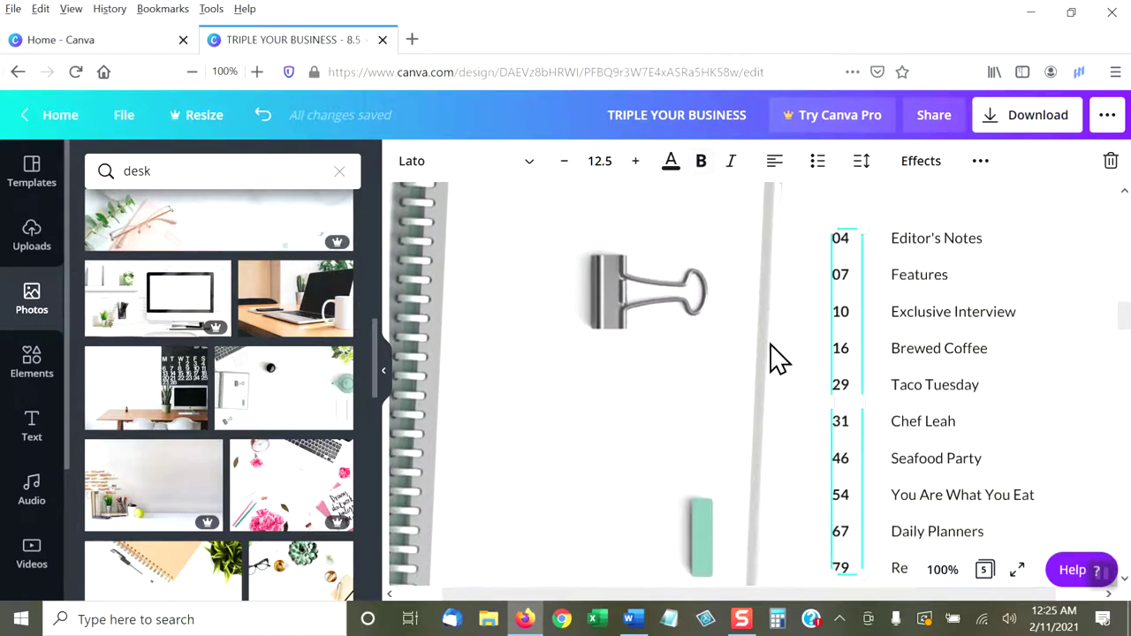
click(946, 573)
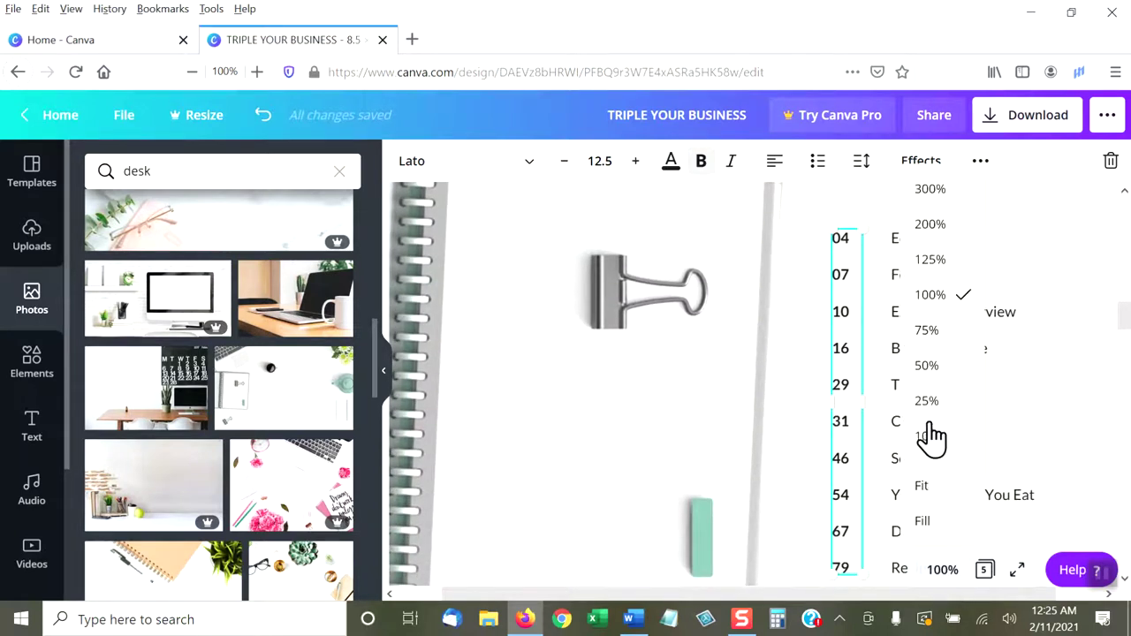
click(921, 369)
click(960, 398)
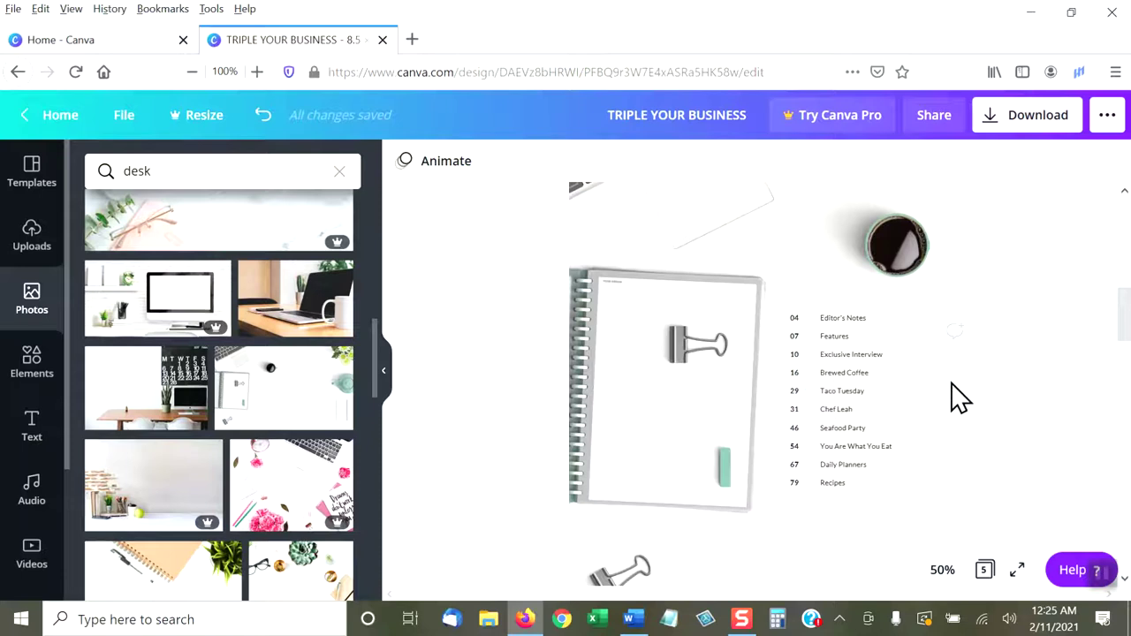
scroll(959, 398, up, 3)
scroll(960, 398, down, 3)
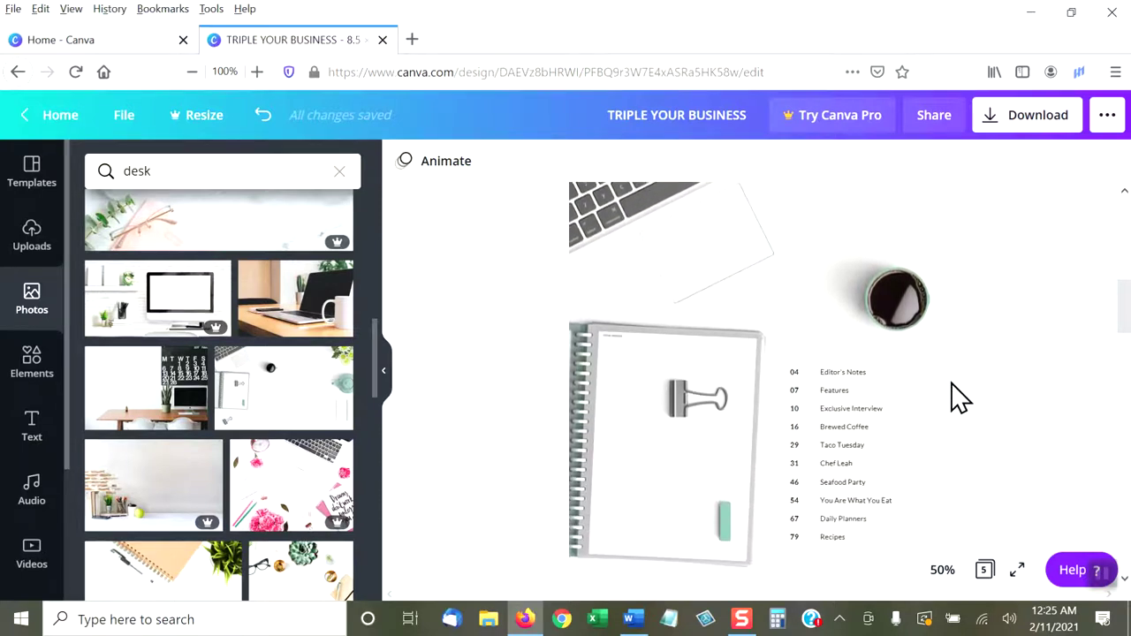
scroll(960, 399, down, 1)
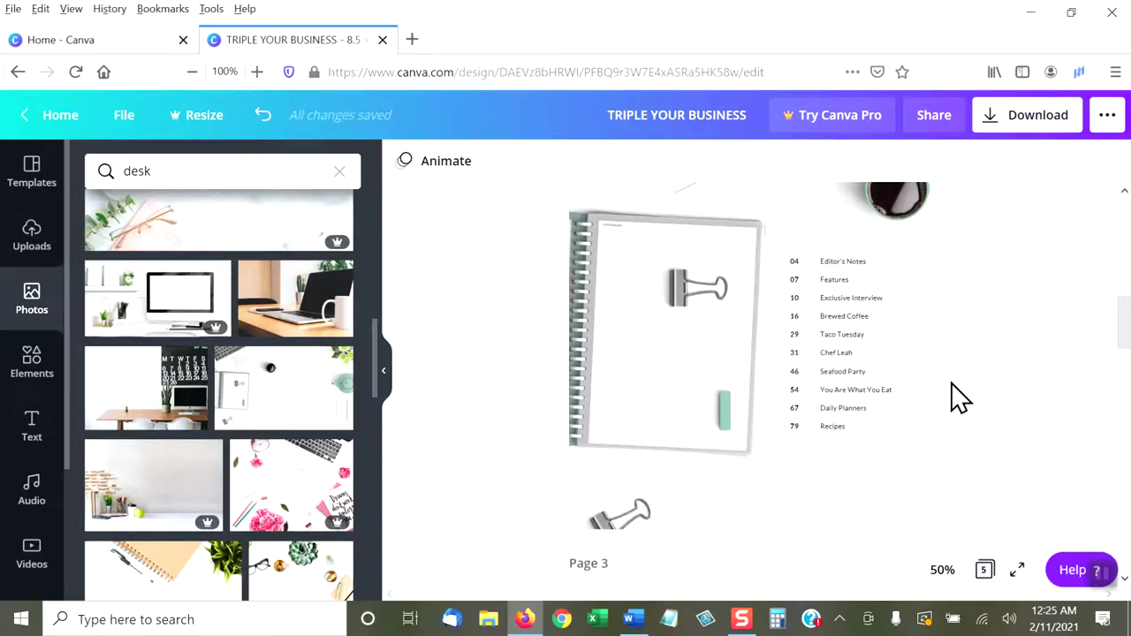
scroll(960, 399, up, 1)
scroll(959, 399, down, 5)
scroll(960, 399, up, 5)
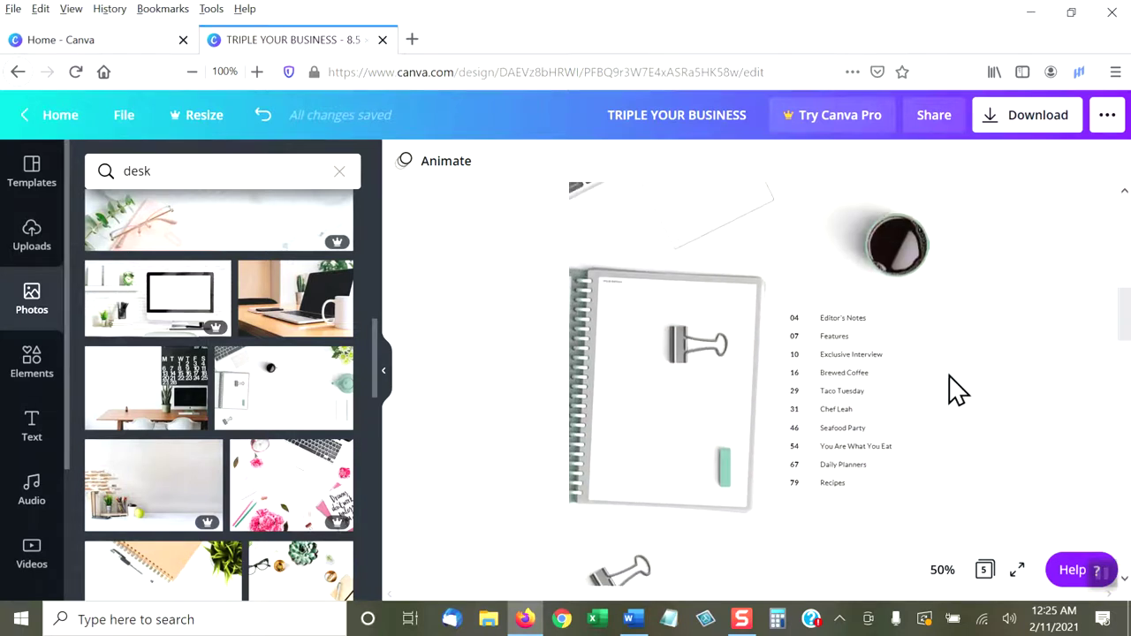
Delete the last four titles from page 2's contents list, from Seafood Party through Recipes.
click(844, 335)
triple_click(845, 352)
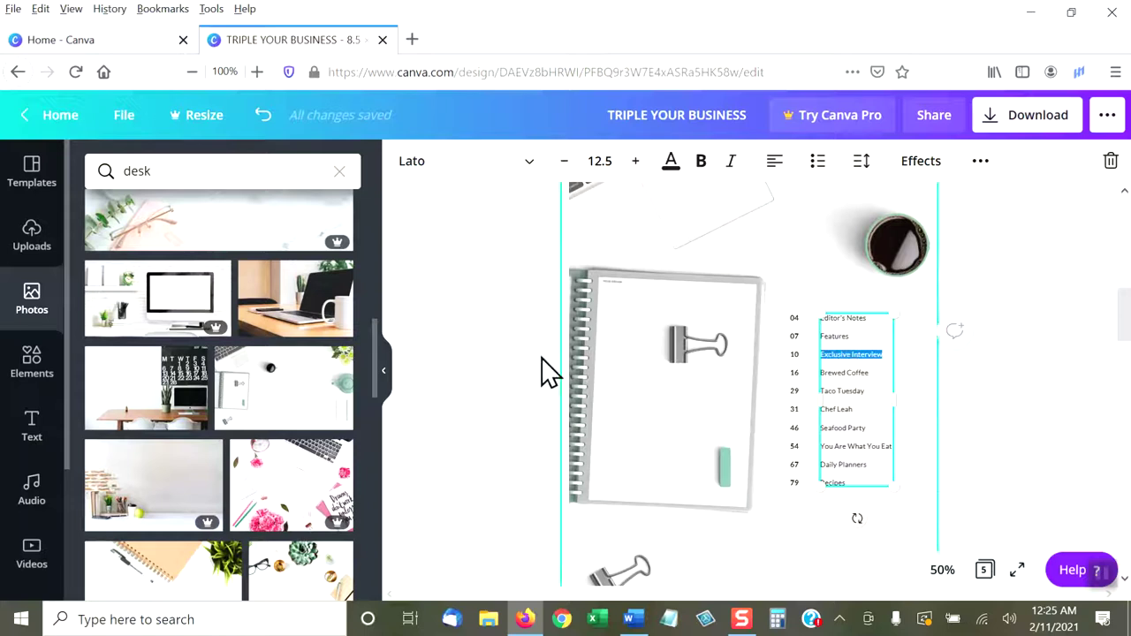
click(864, 368)
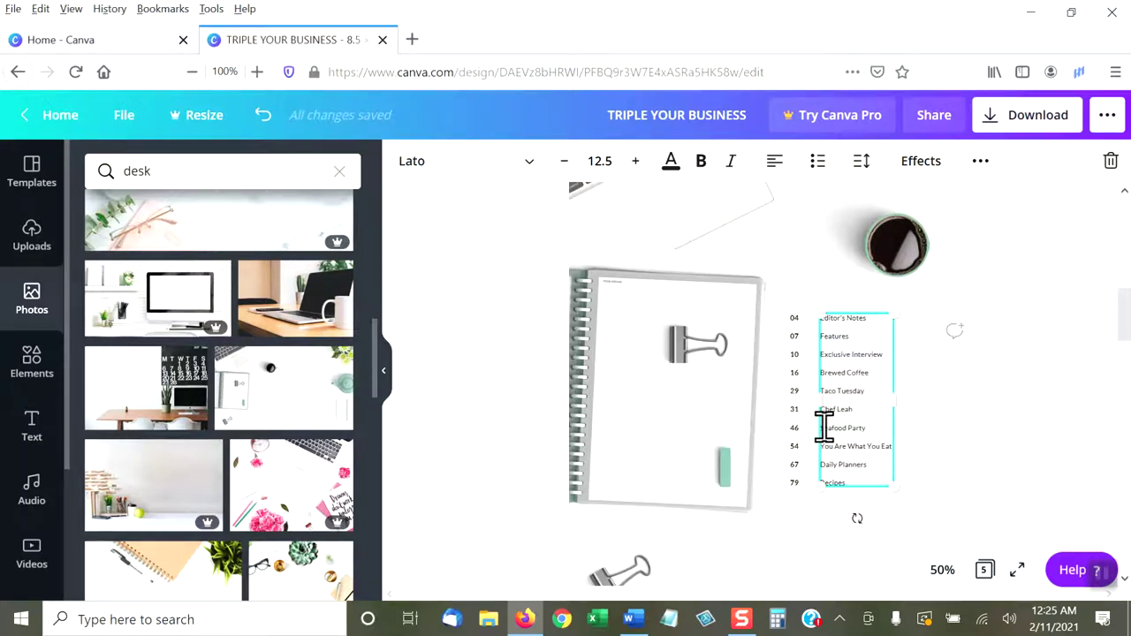
drag(873, 431, 879, 459)
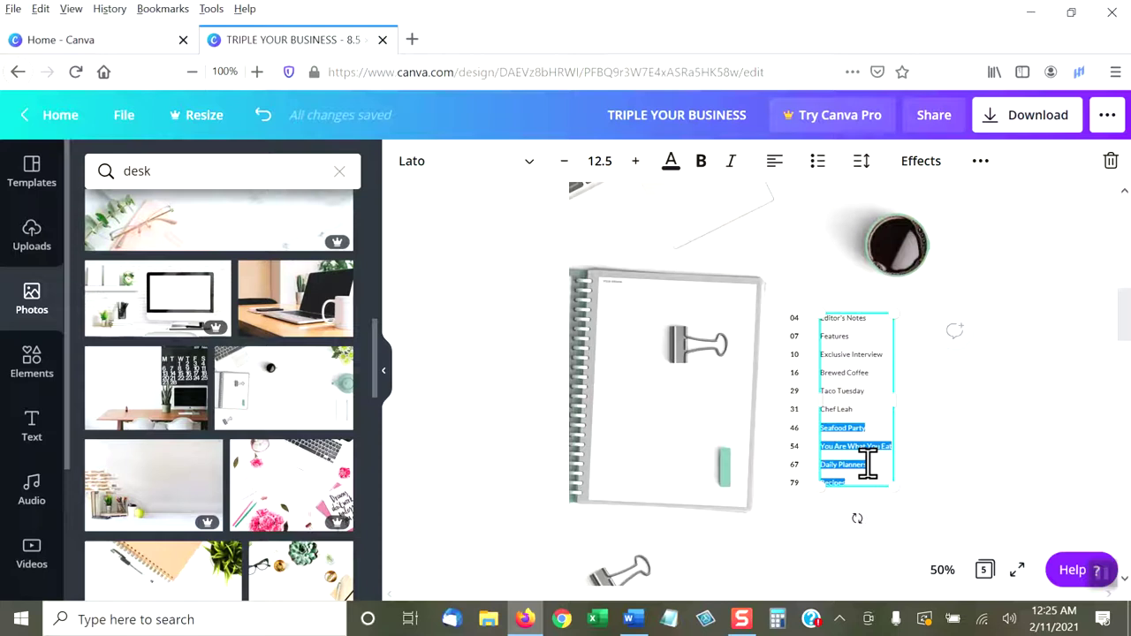
key(BackSpace)
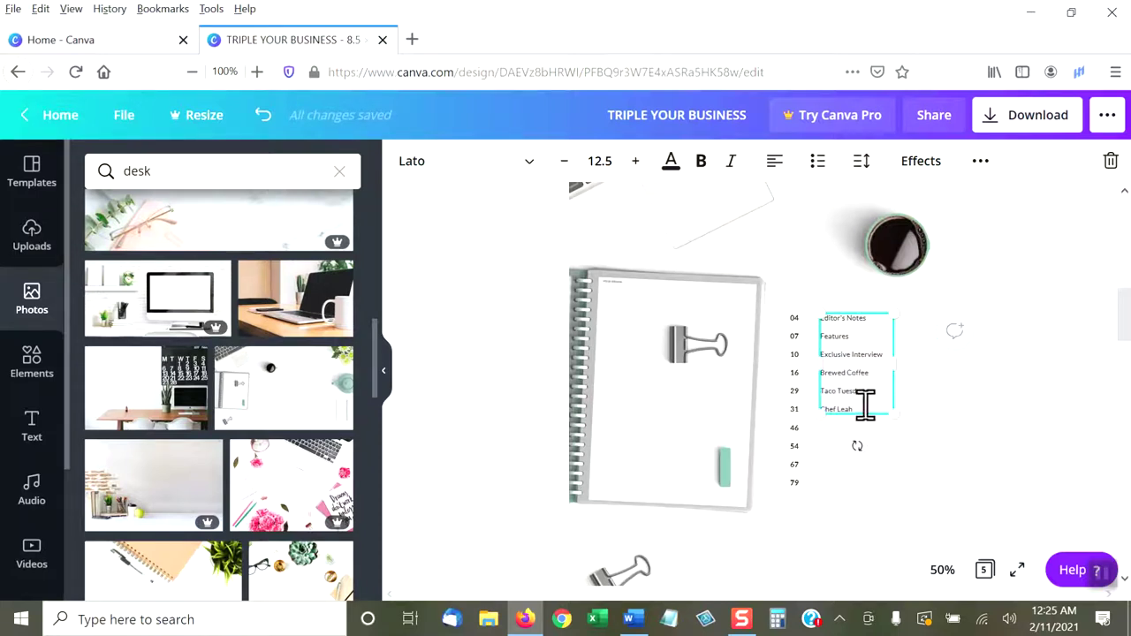
Remove the page numbers 46, 54, 67 and 79 from the contents list's number column and deselect it.
click(794, 336)
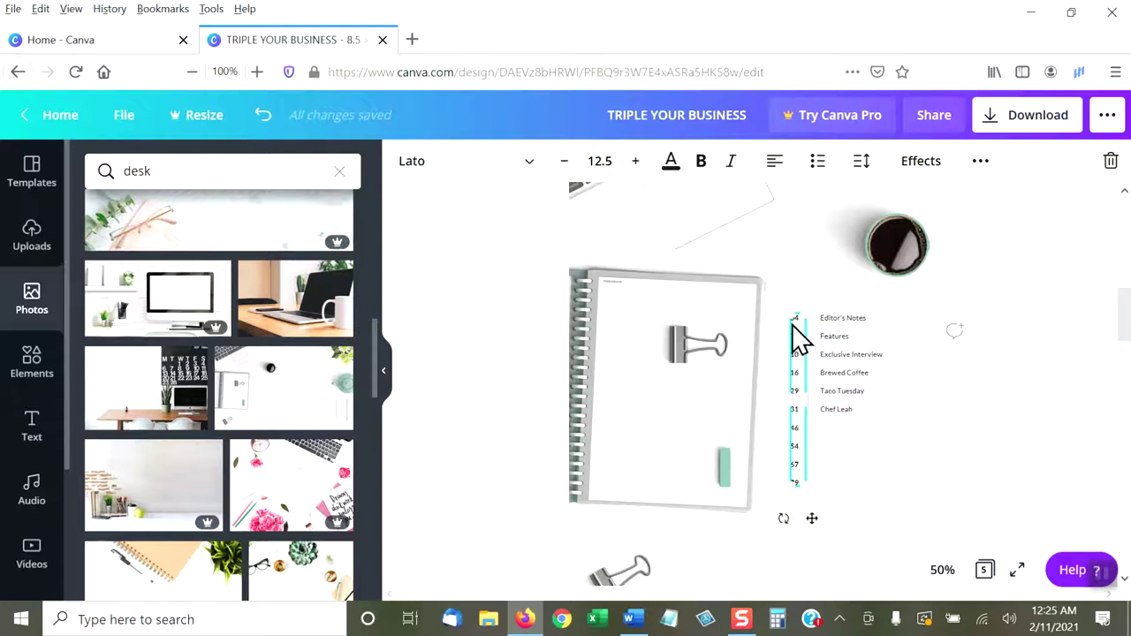
double_click(798, 415)
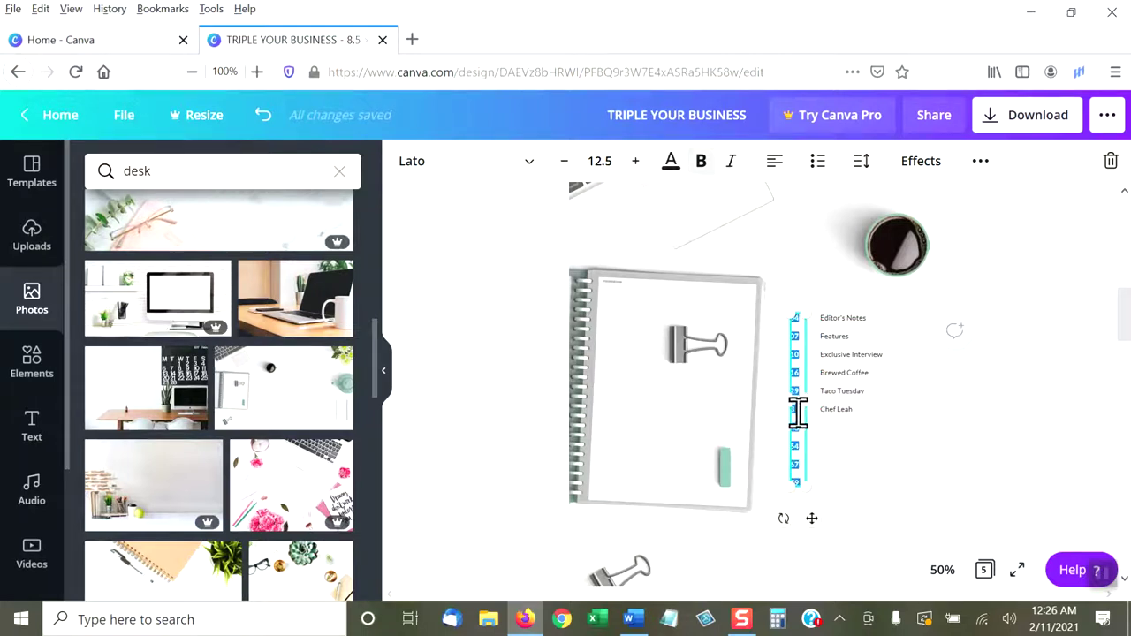
click(796, 421)
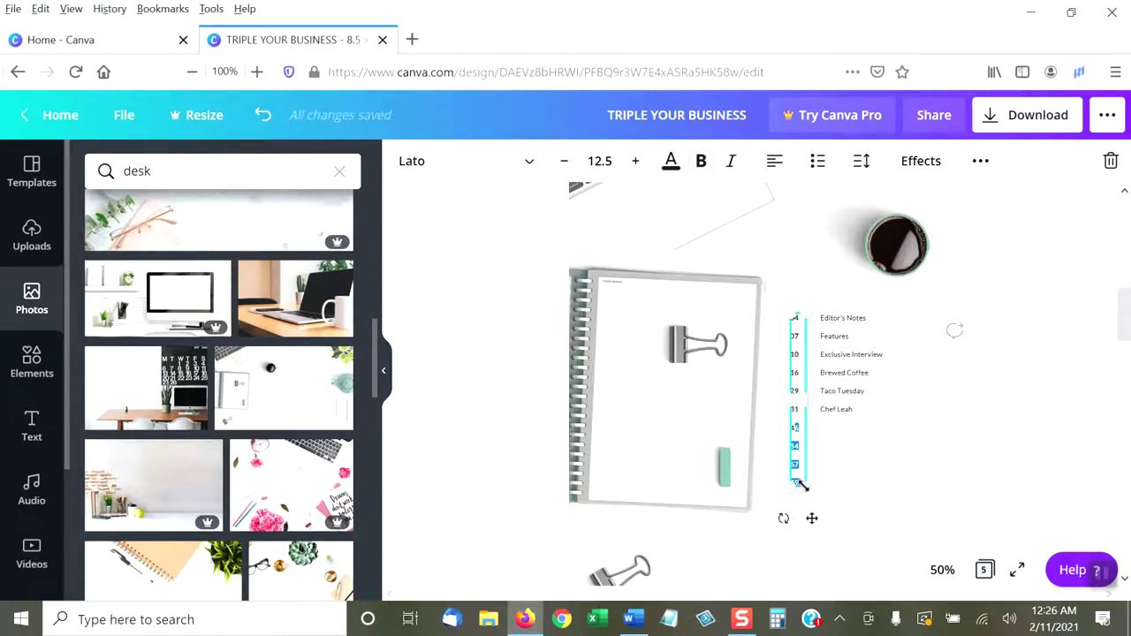
key(BackSpace)
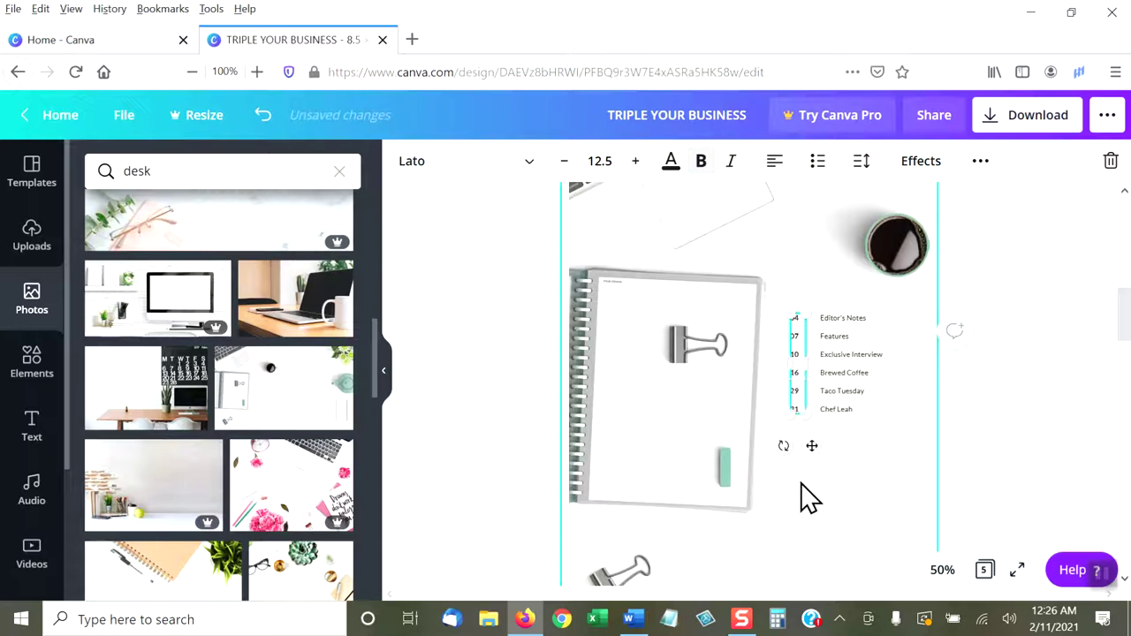
click(971, 417)
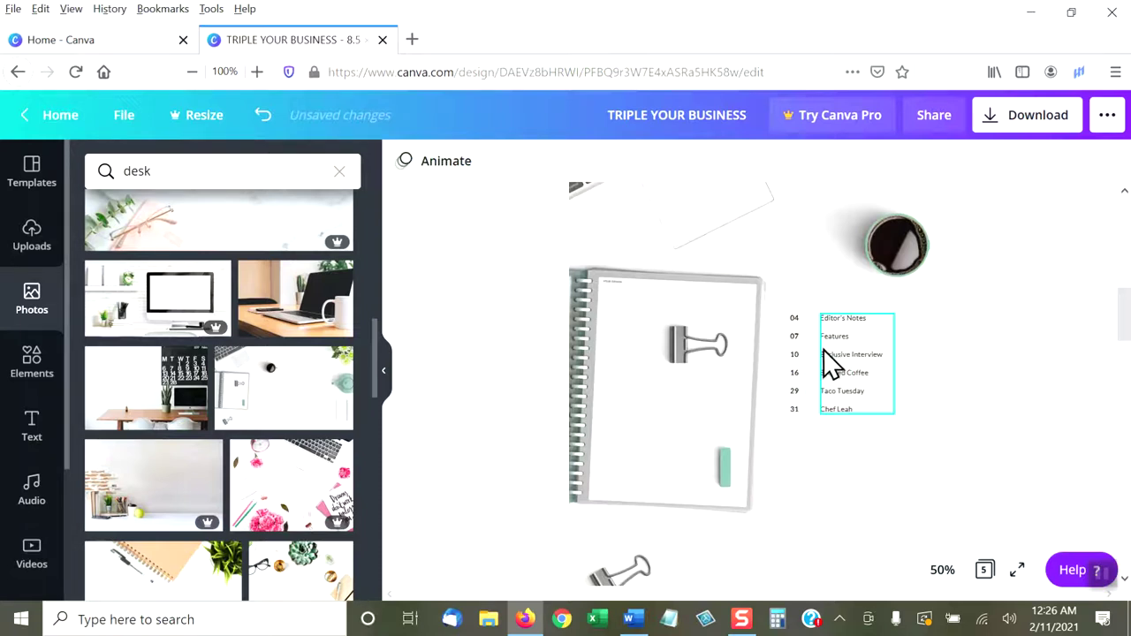
Review the layouts of pages 3, 4 and 5, checking their headings, article text, page footers and photos.
scroll(833, 366, down, 4)
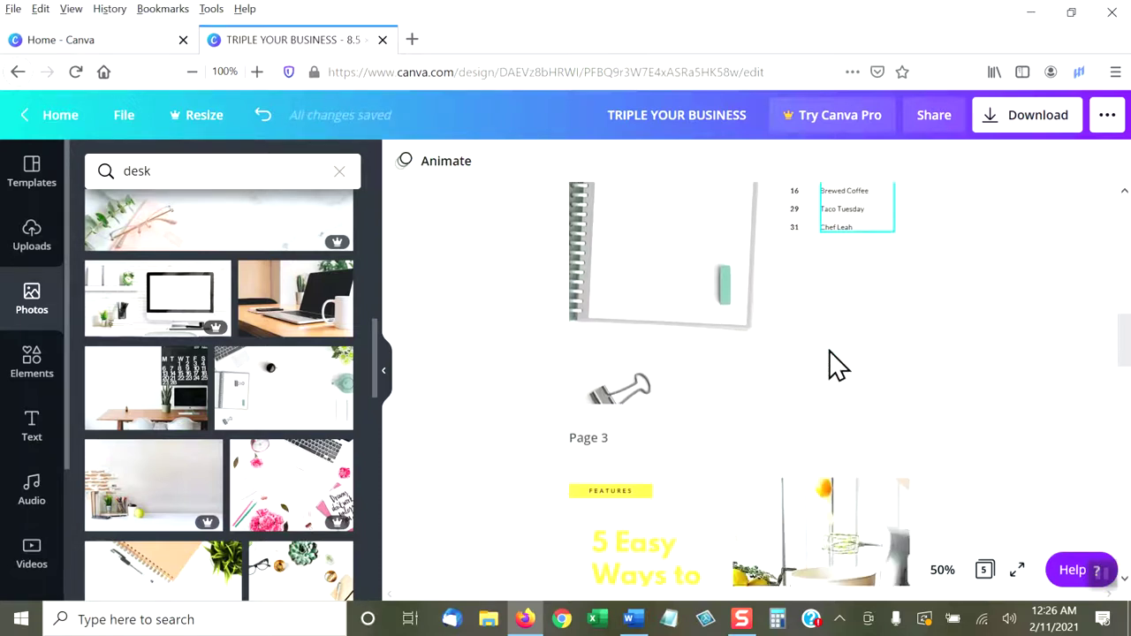
scroll(831, 355, down, 3)
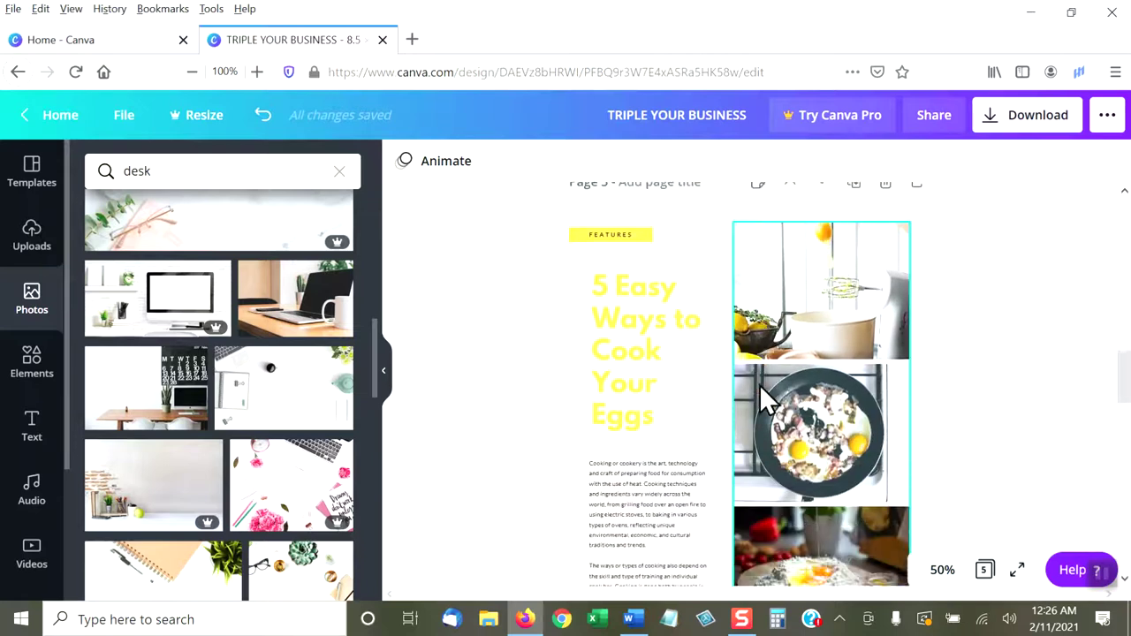
scroll(759, 385, down, 5)
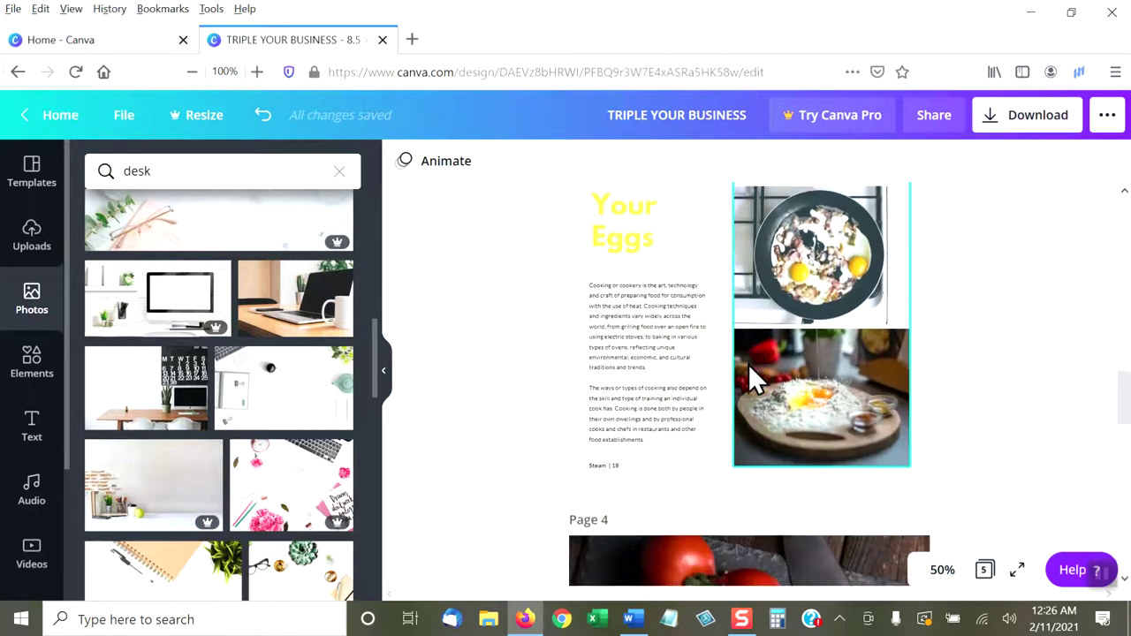
scroll(749, 370, down, 1)
scroll(747, 374, up, 4)
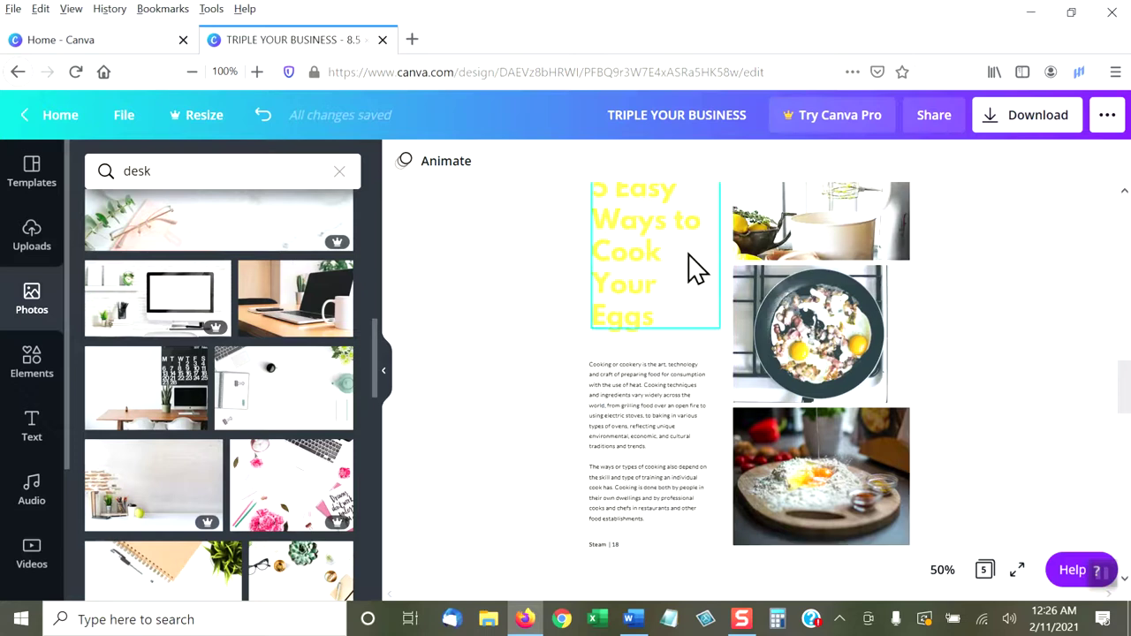
scroll(642, 290, up, 2)
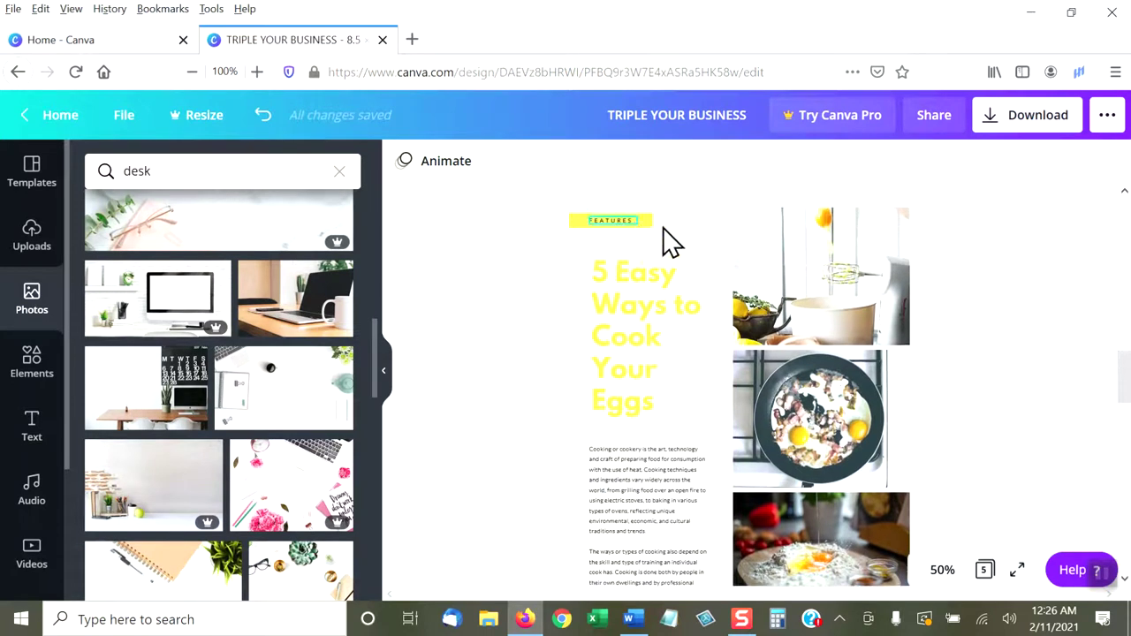
scroll(810, 276, down, 6)
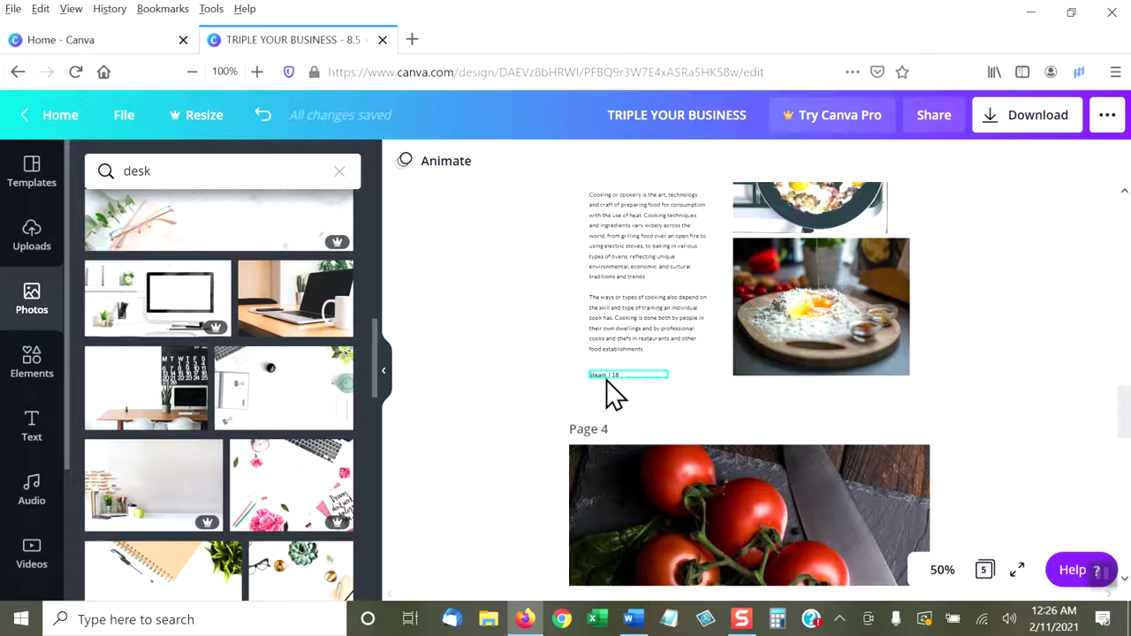
scroll(831, 327, down, 9)
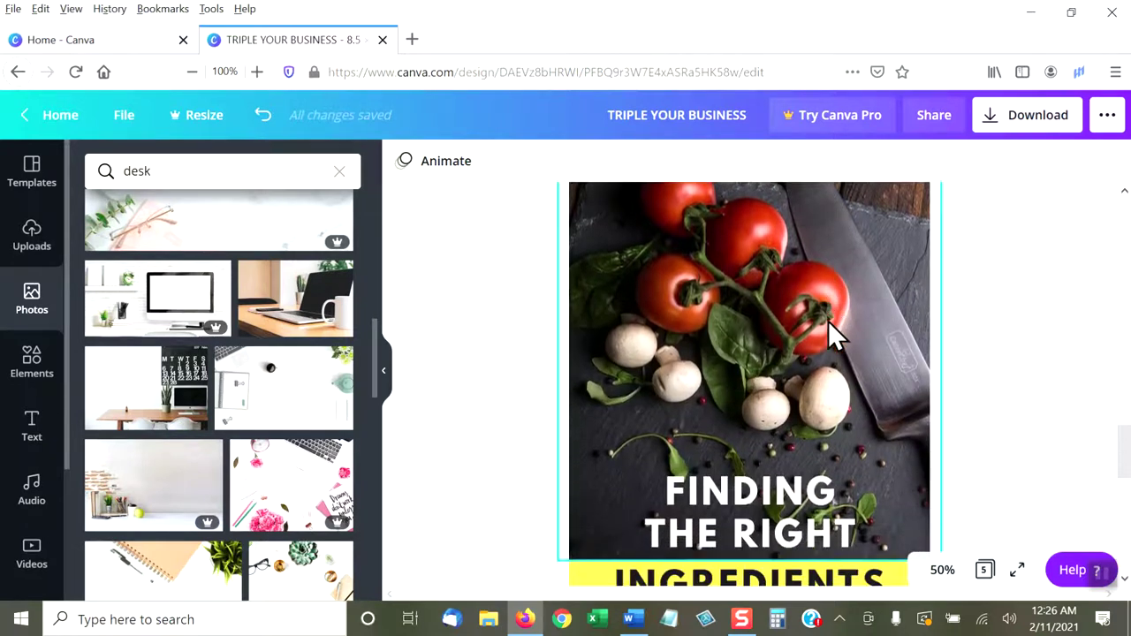
scroll(737, 324, down, 7)
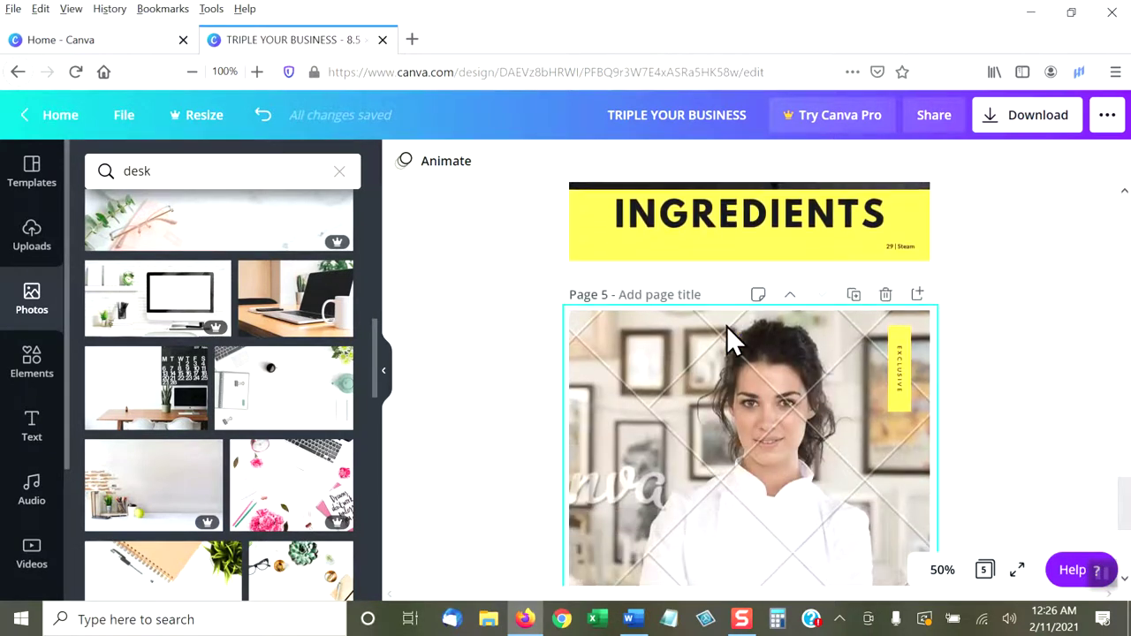
Try the free photo of a tan spiral notebook and pen in place of the chef portrait on page 5.
scroll(685, 323, down, 2)
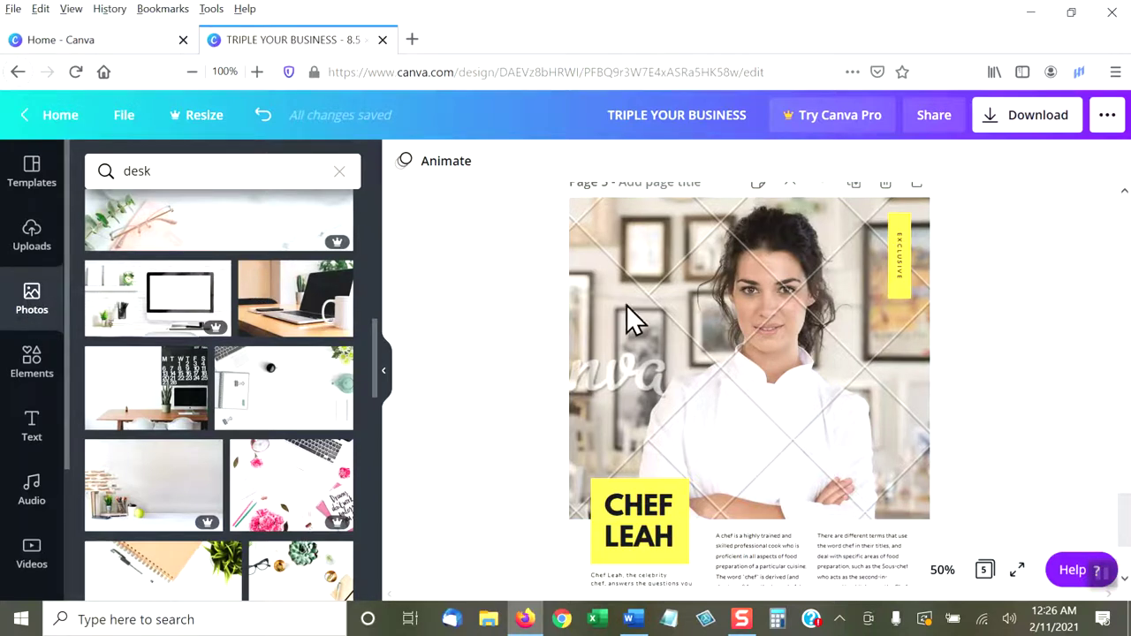
scroll(195, 375, down, 2)
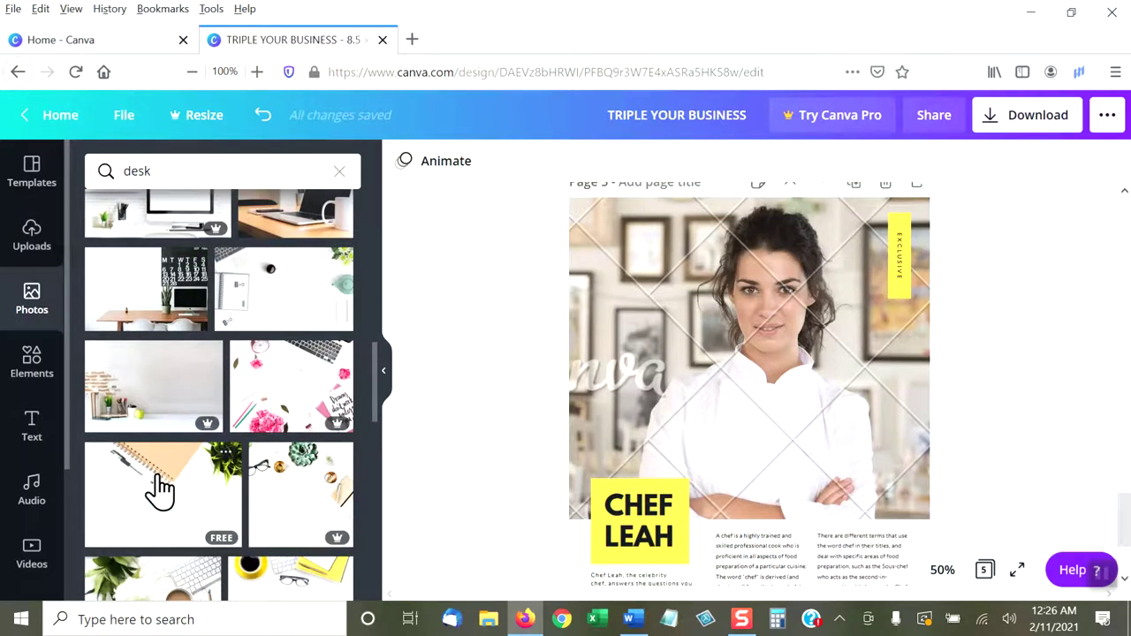
drag(161, 502, 591, 379)
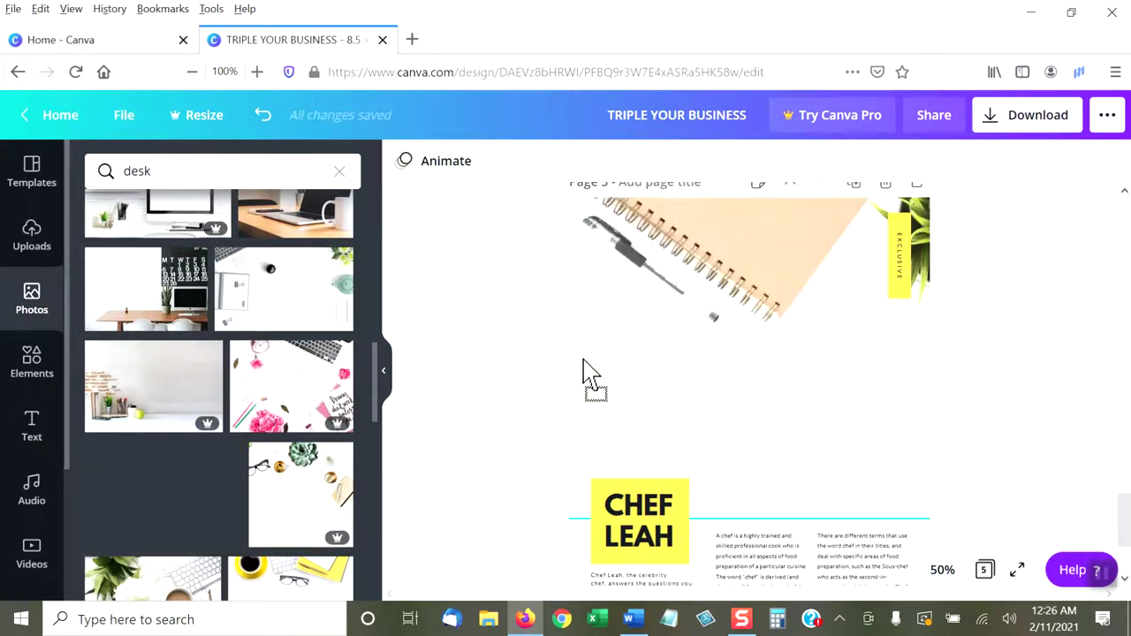
Fill page 5's main picture area with the free desk photo of a white spiral notebook, black pen and green plant.
scroll(214, 371, down, 5)
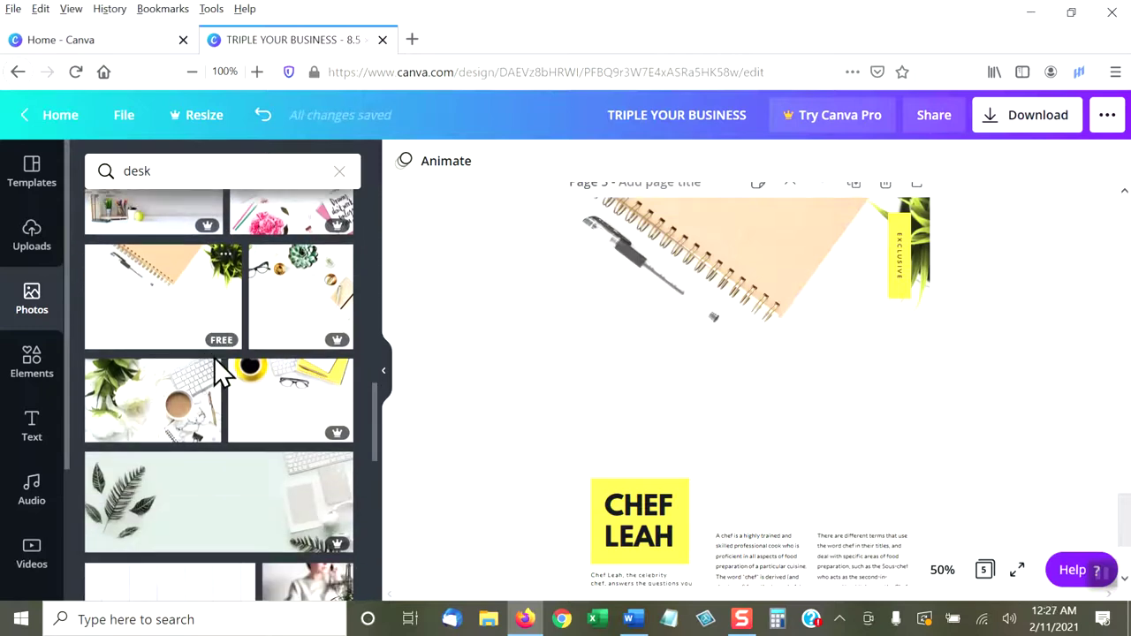
scroll(215, 384, down, 6)
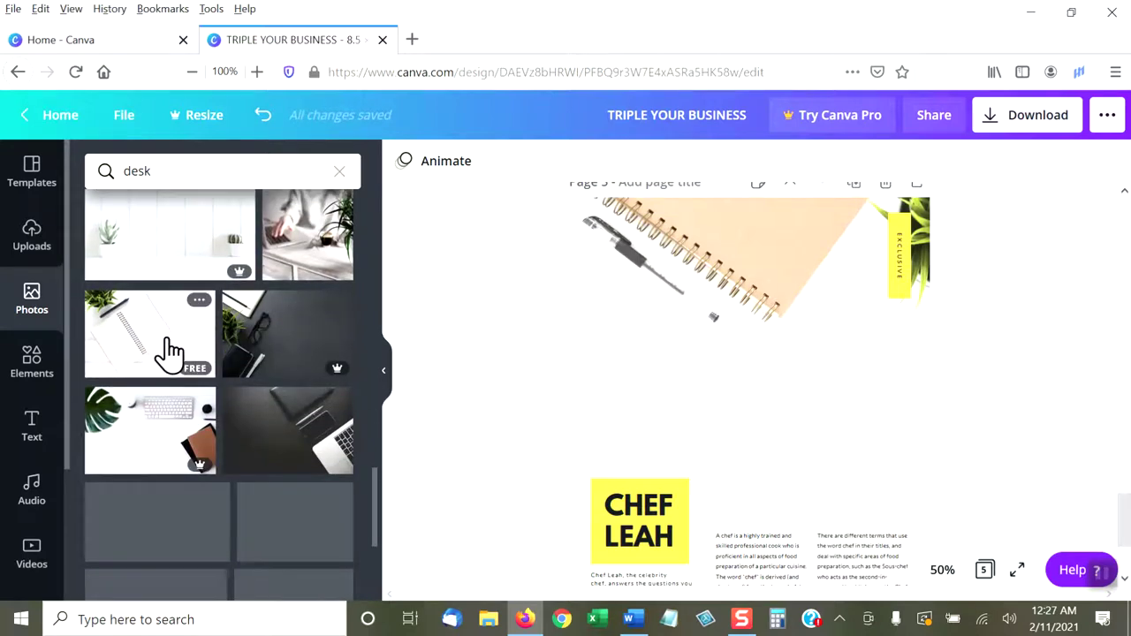
drag(168, 349, 645, 325)
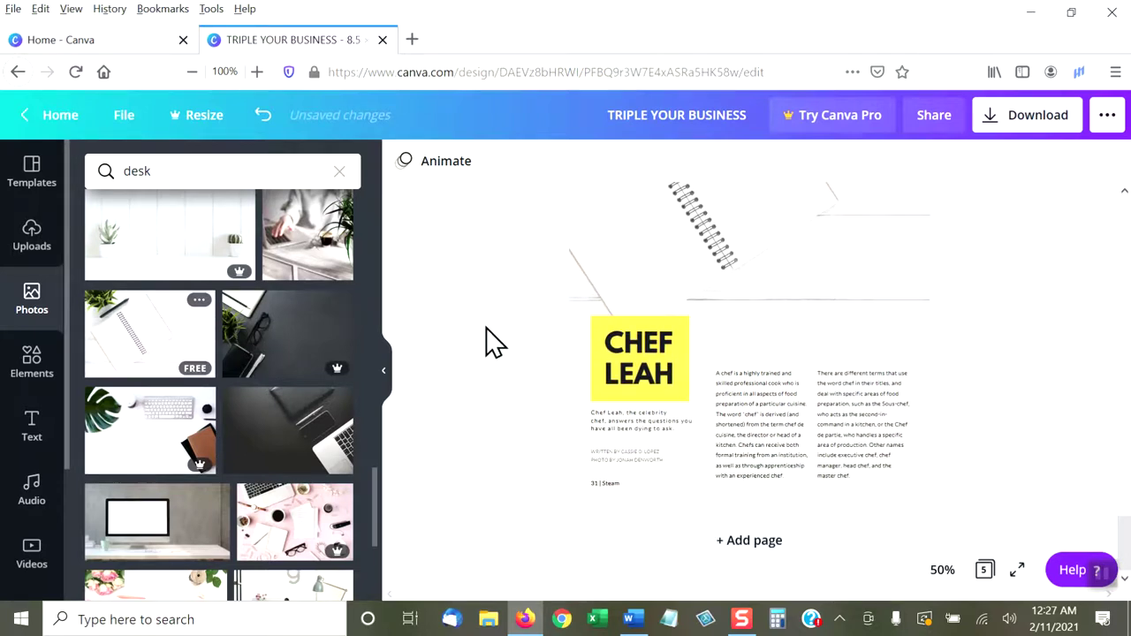
Review the magazine from the cover to the last page and examine page 3's article layout for reuse.
scroll(494, 336, up, 3)
scroll(497, 334, down, 5)
scroll(497, 334, up, 5)
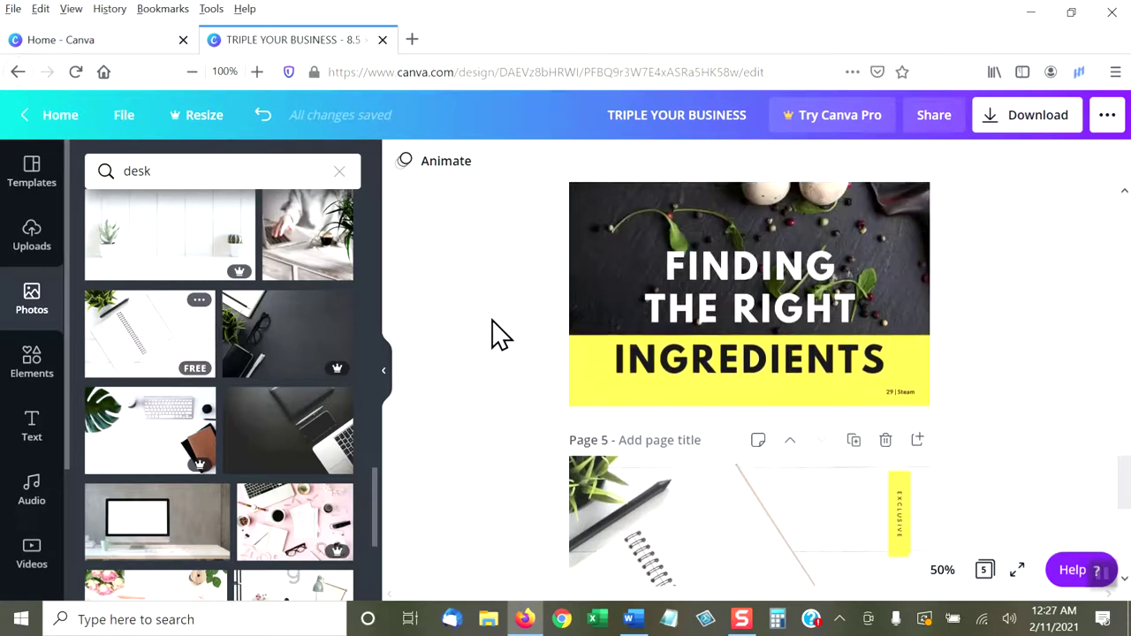
scroll(497, 334, up, 6)
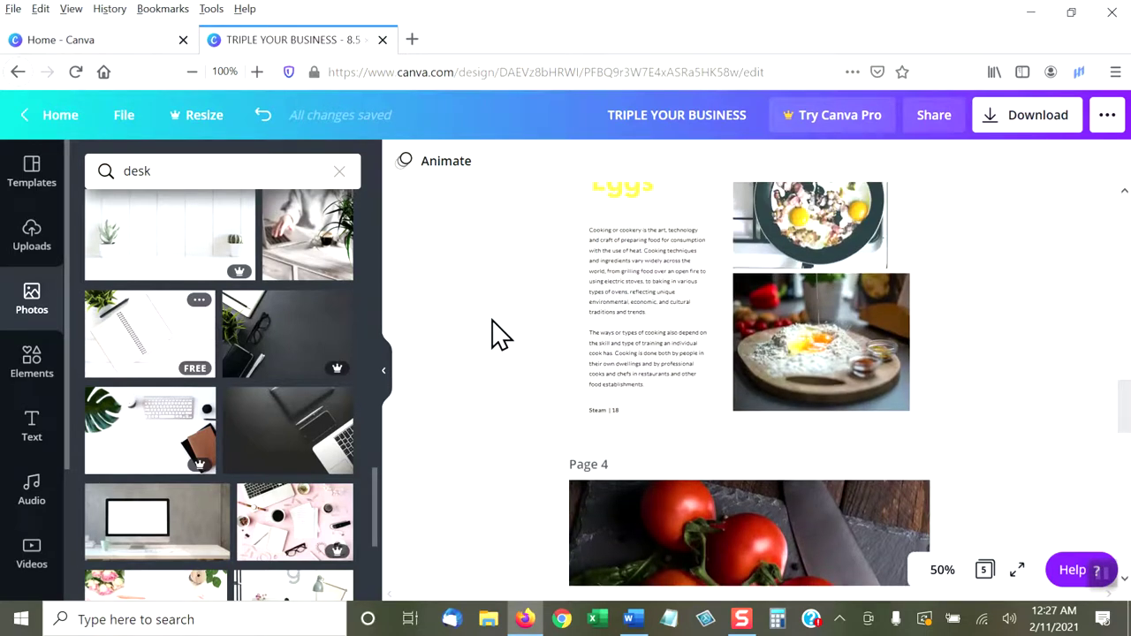
scroll(497, 334, up, 5)
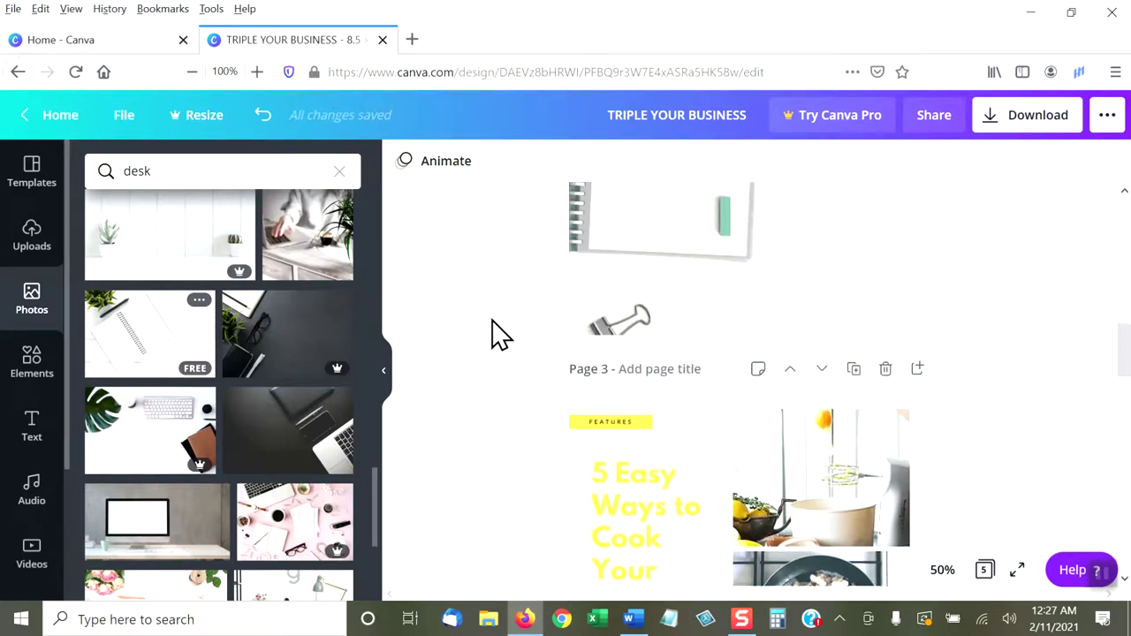
scroll(498, 334, up, 6)
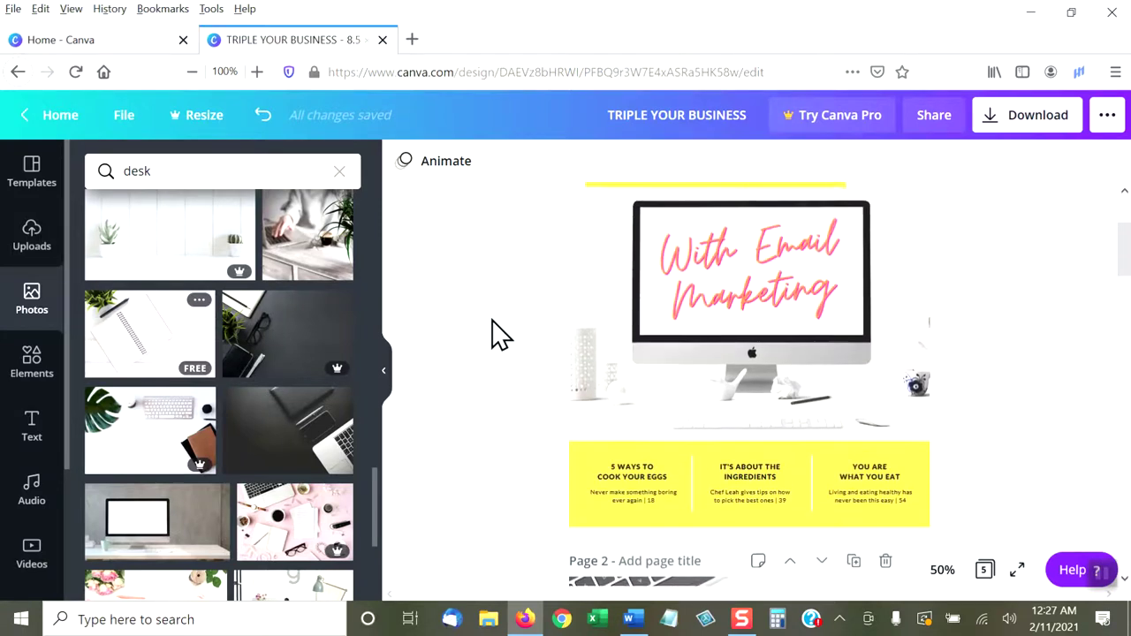
scroll(497, 334, down, 5)
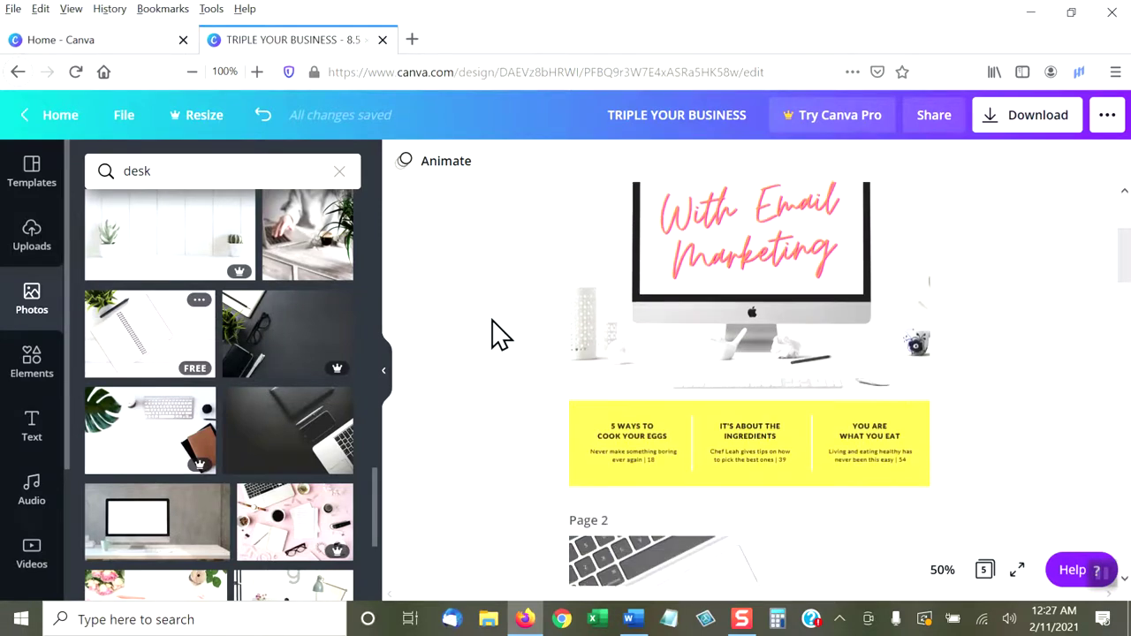
scroll(498, 334, down, 6)
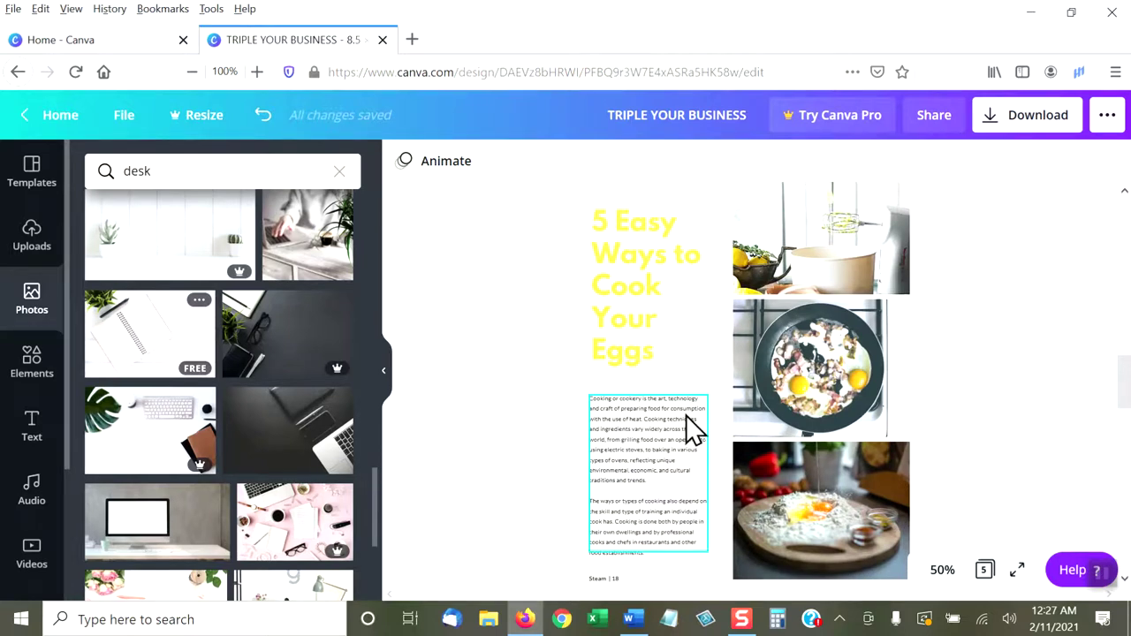
scroll(689, 426, up, 2)
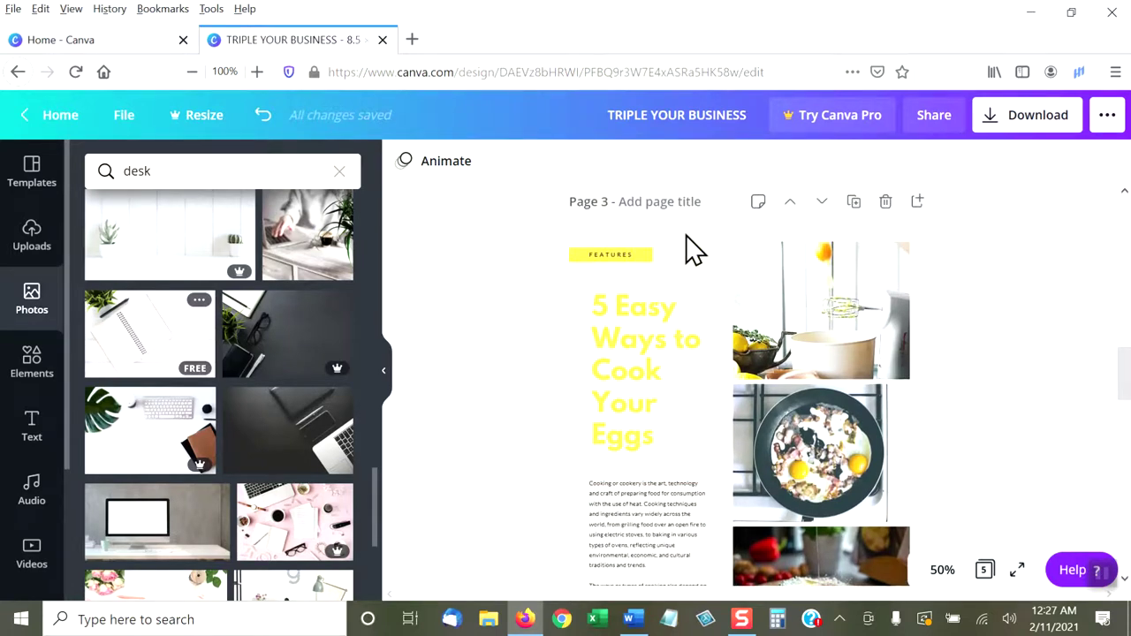
scroll(687, 315, down, 10)
scroll(718, 333, down, 2)
scroll(717, 333, up, 10)
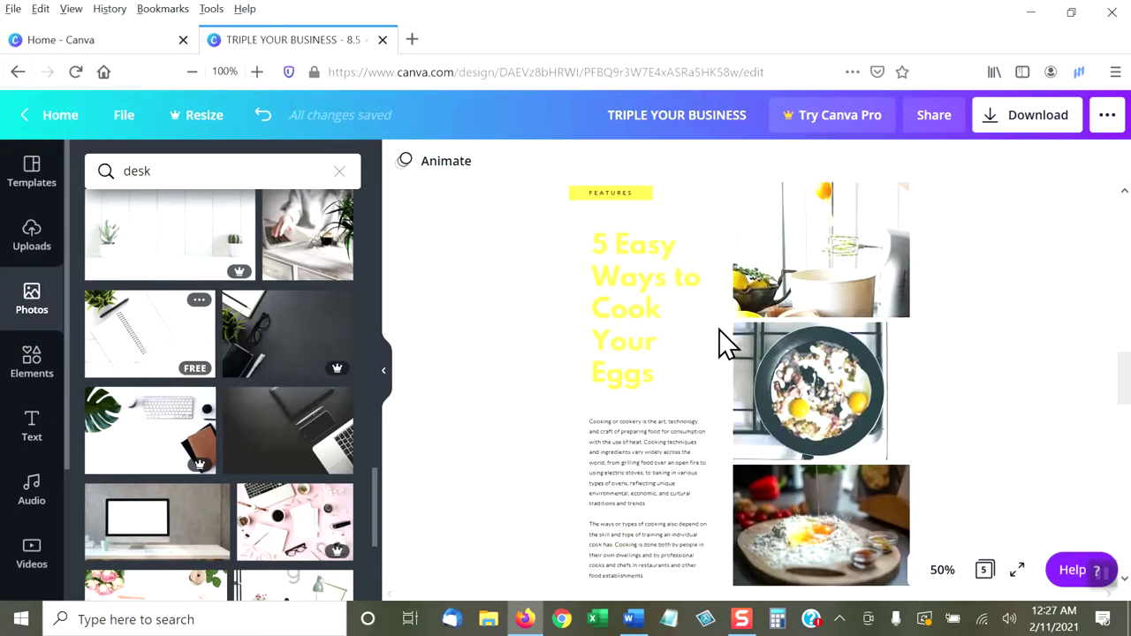
scroll(717, 333, up, 2)
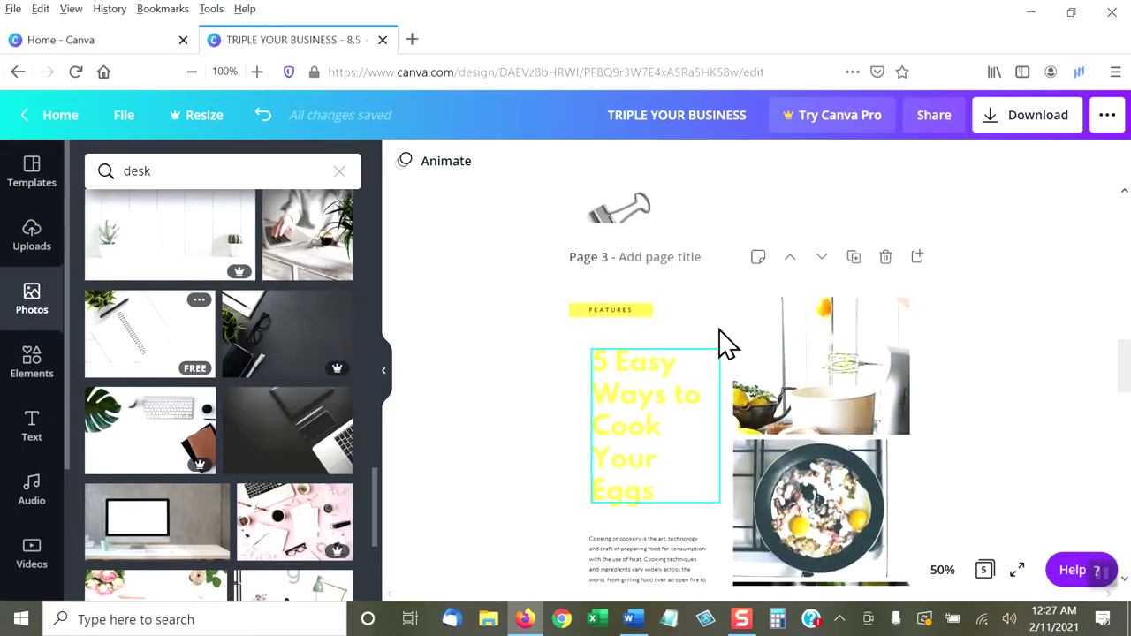
Duplicate page 3, the 5 Easy Ways to Cook Your Eggs article, and move the copy to the end as page 6.
click(855, 261)
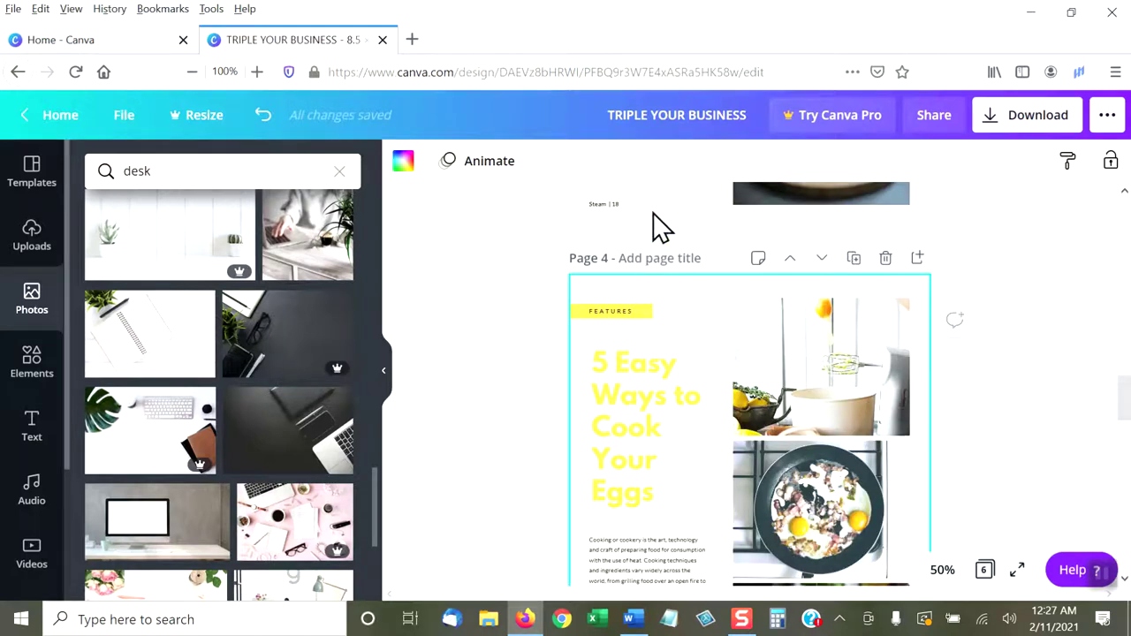
click(822, 260)
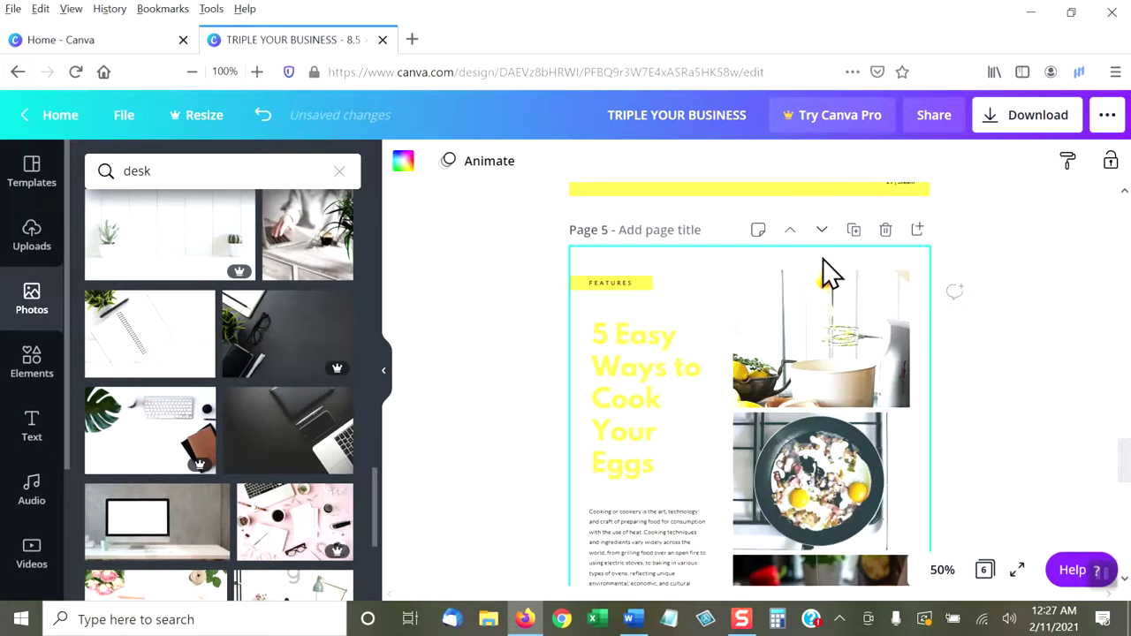
click(821, 234)
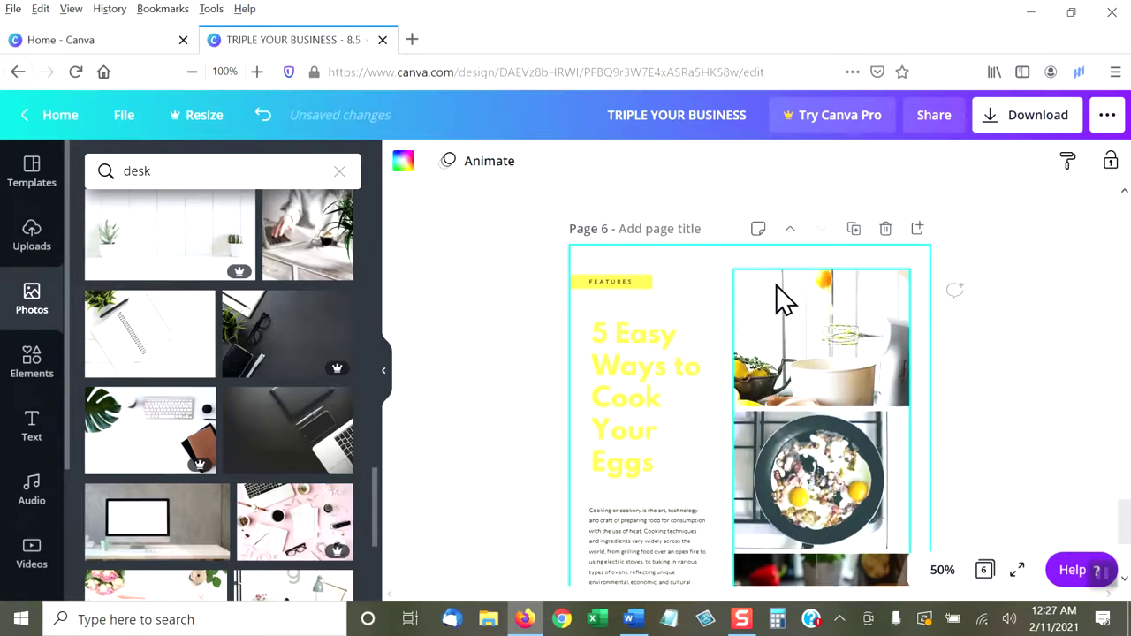
Review the magazine's pages from the duplicated egg article on page 6 back up to the cover.
scroll(848, 301, up, 5)
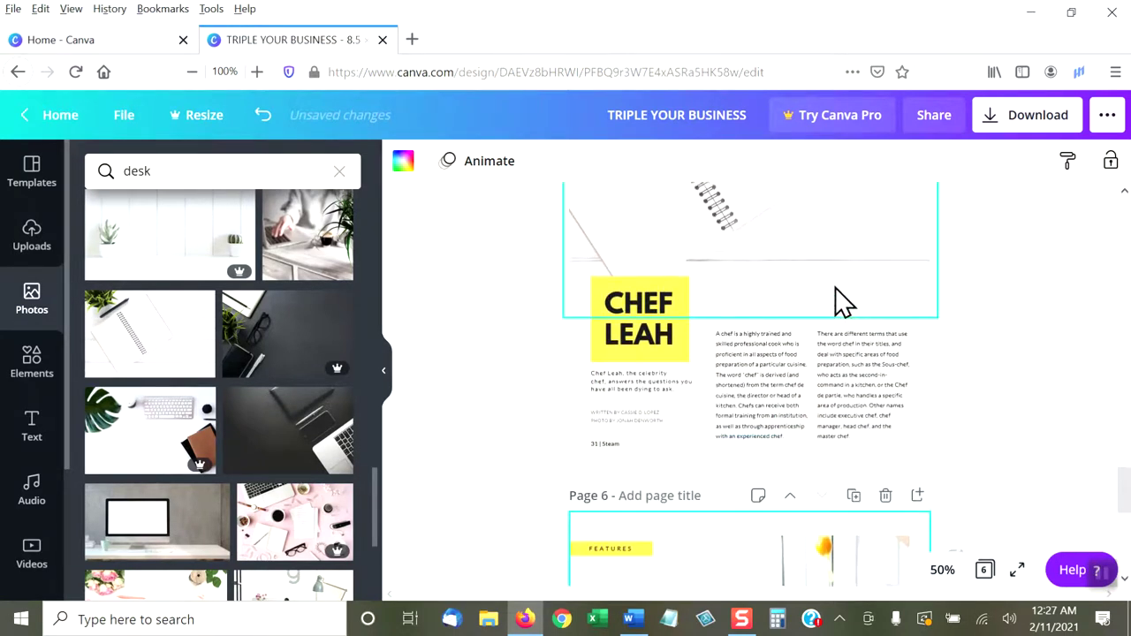
scroll(843, 300, up, 2)
scroll(840, 295, down, 7)
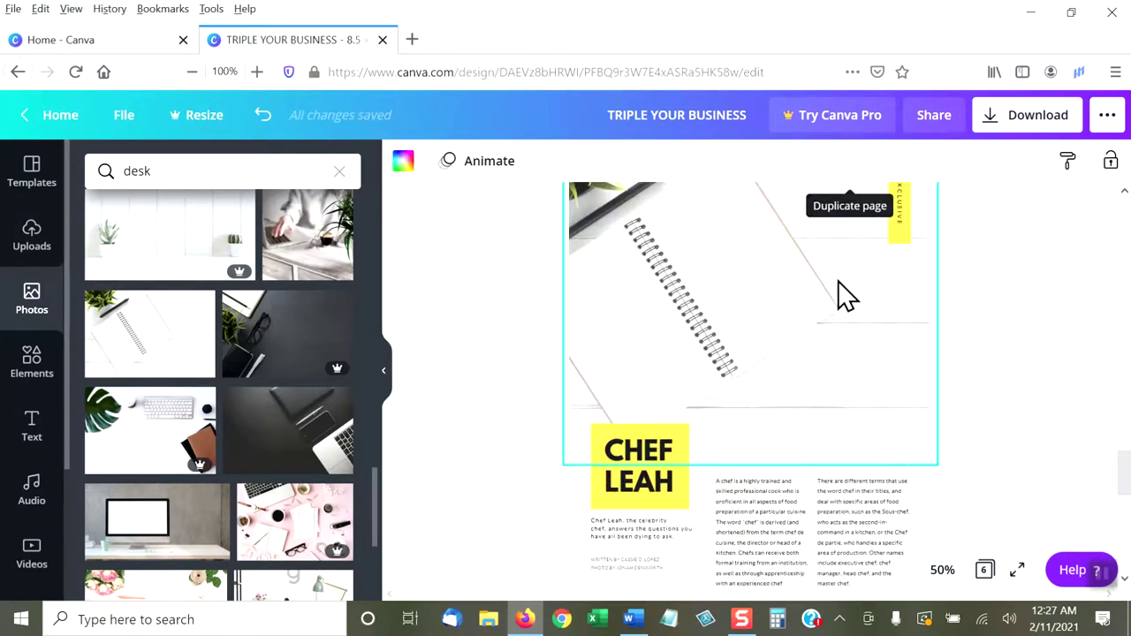
scroll(796, 320, down, 6)
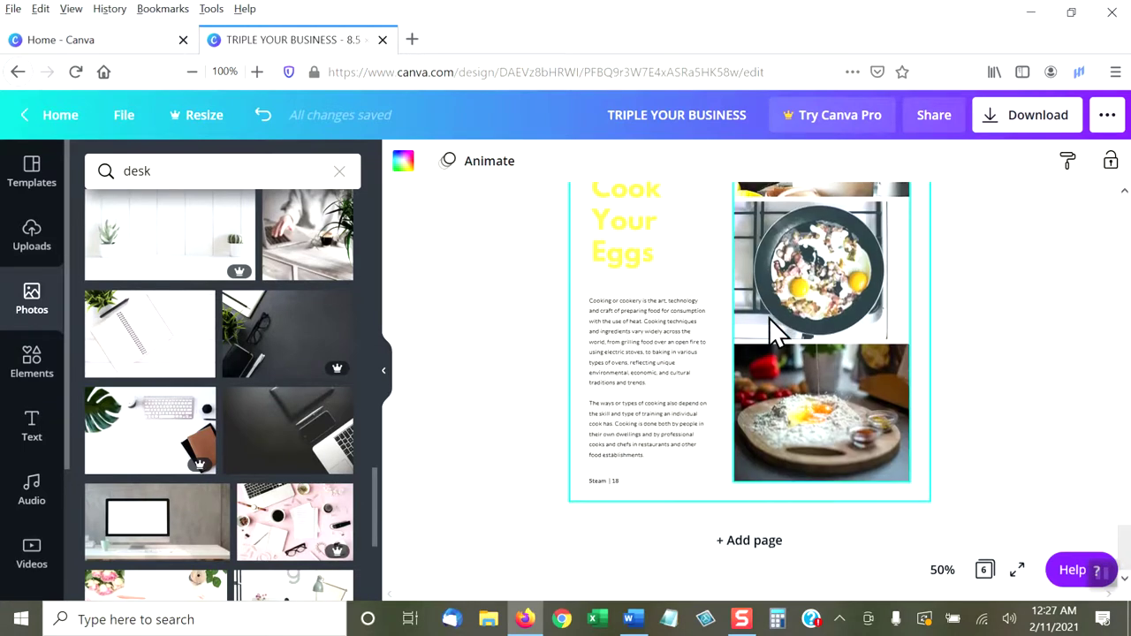
scroll(771, 329, up, 2)
scroll(770, 329, up, 6)
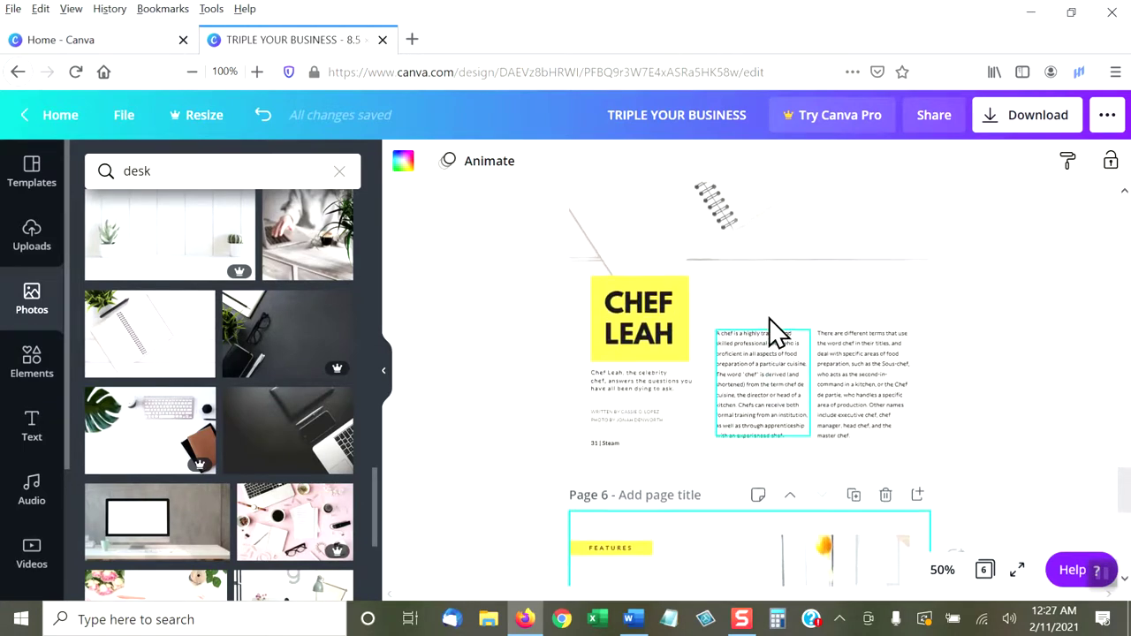
scroll(769, 331, up, 6)
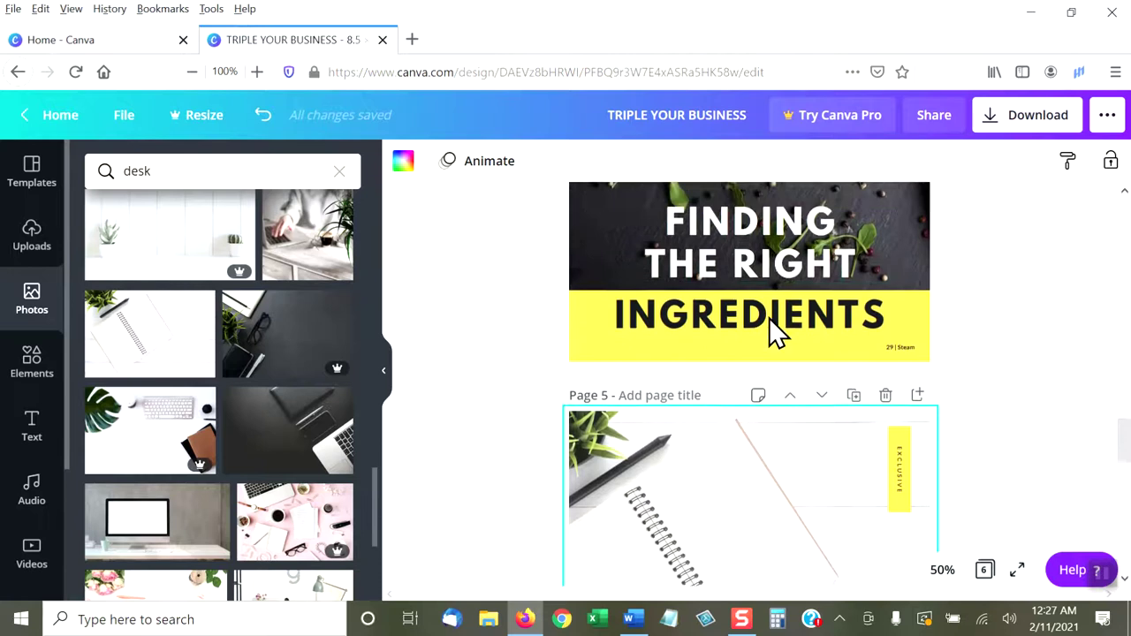
scroll(770, 331, up, 8)
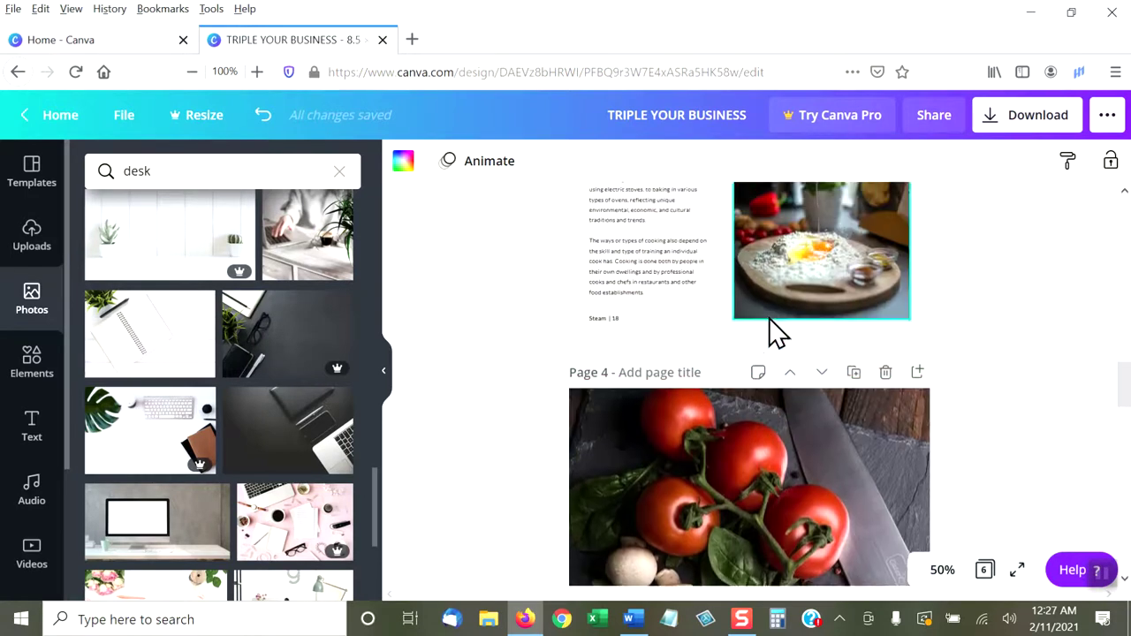
scroll(769, 320, up, 8)
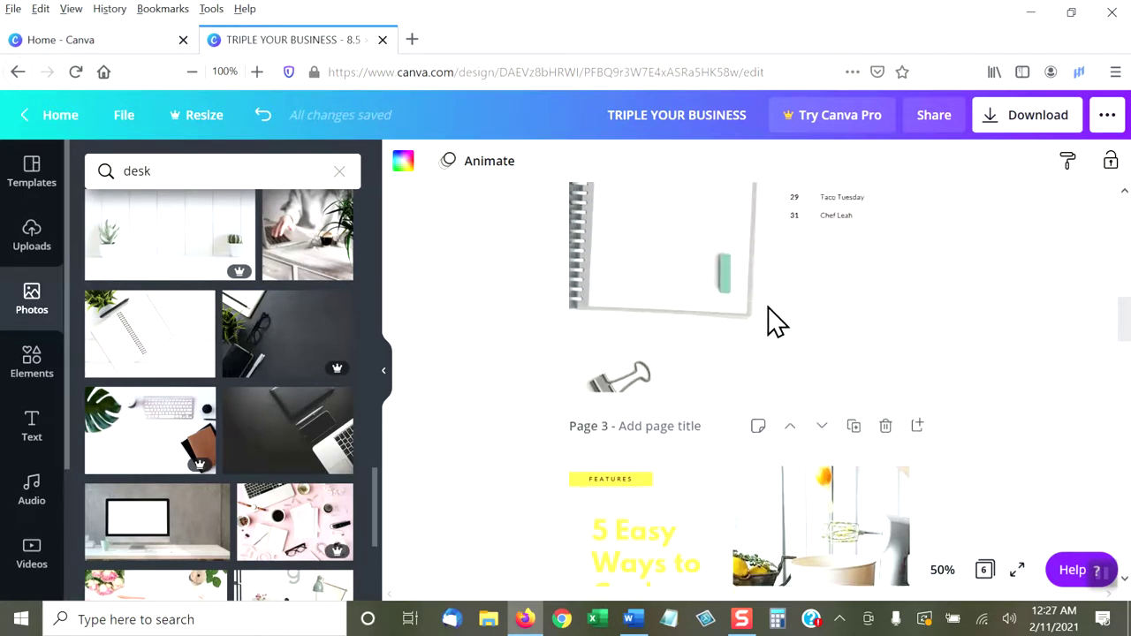
scroll(768, 306, up, 4)
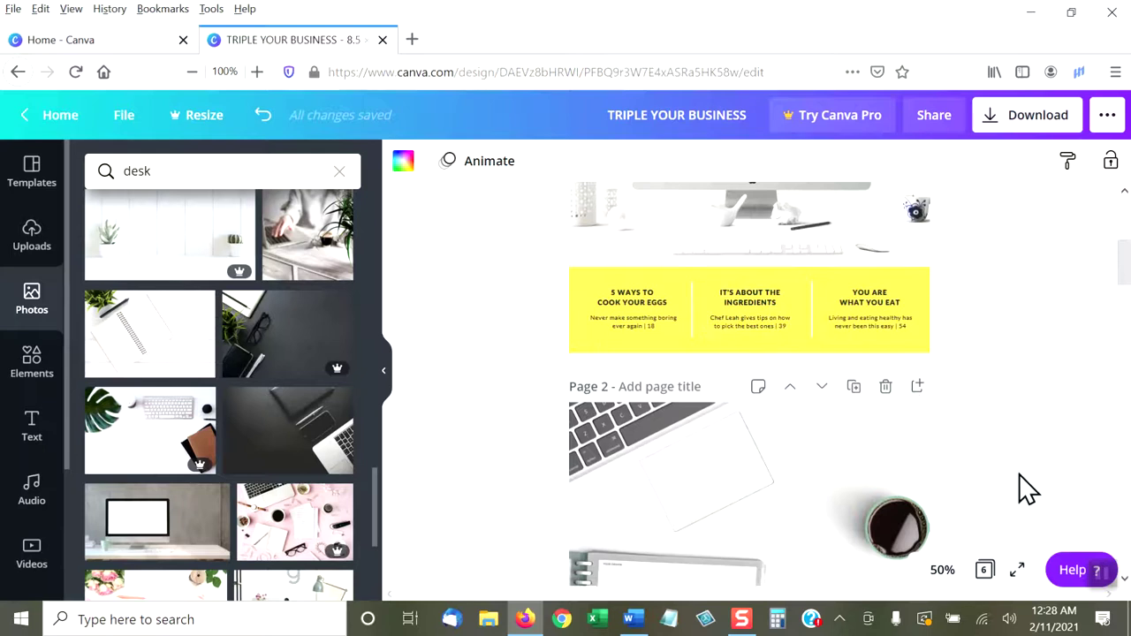
Check the order of all the magazine's pages in the page thumbnail overview and return to the normal page view.
click(985, 570)
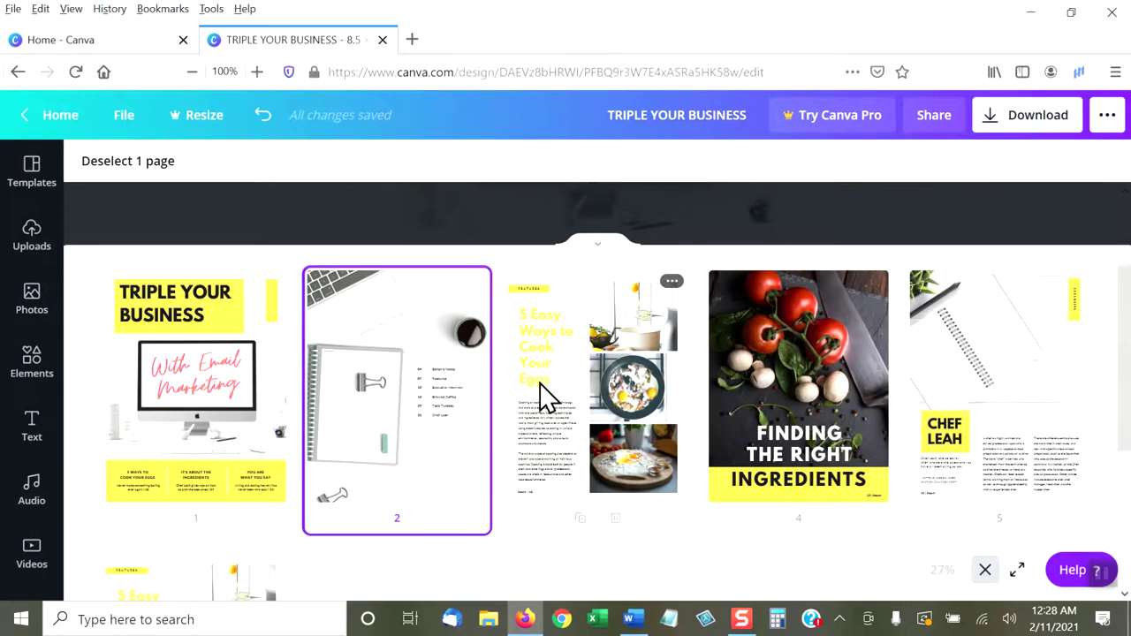
scroll(545, 397, down, 2)
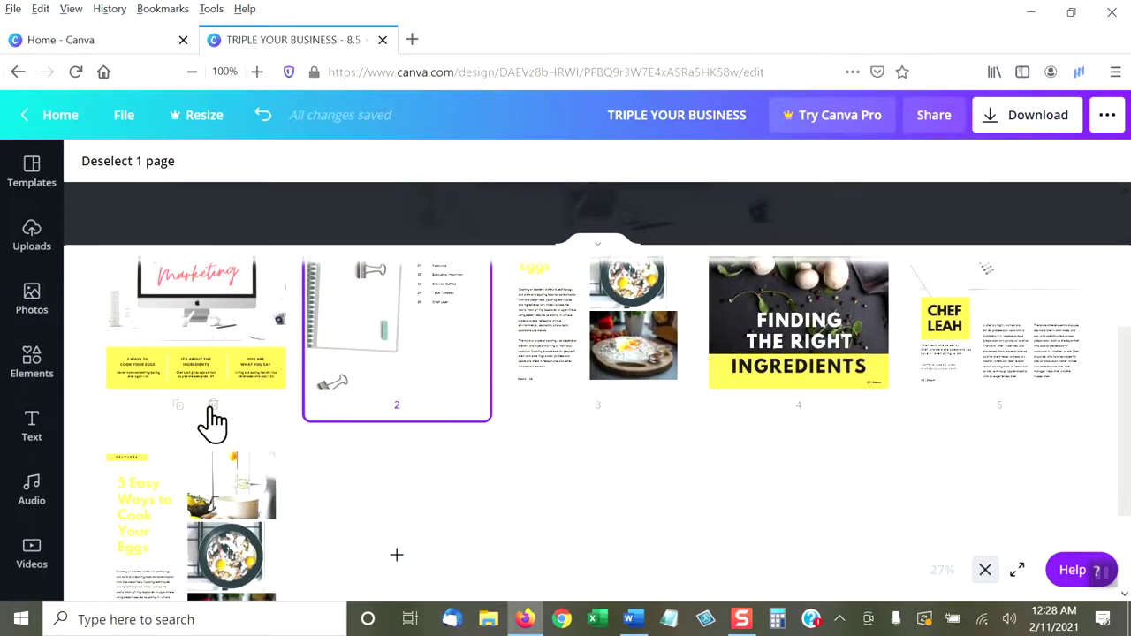
scroll(212, 417, up, 2)
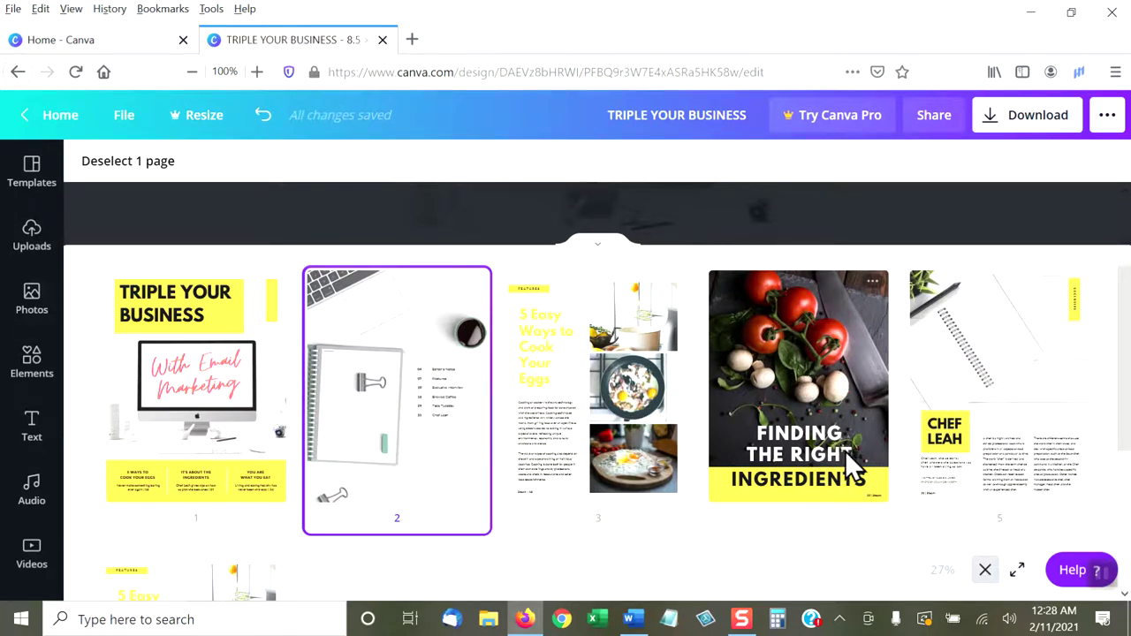
click(986, 570)
Examine the whole magazine again from the cover to page 6, including the article text on page 3 and the contents list on page 2.
scroll(896, 378, up, 5)
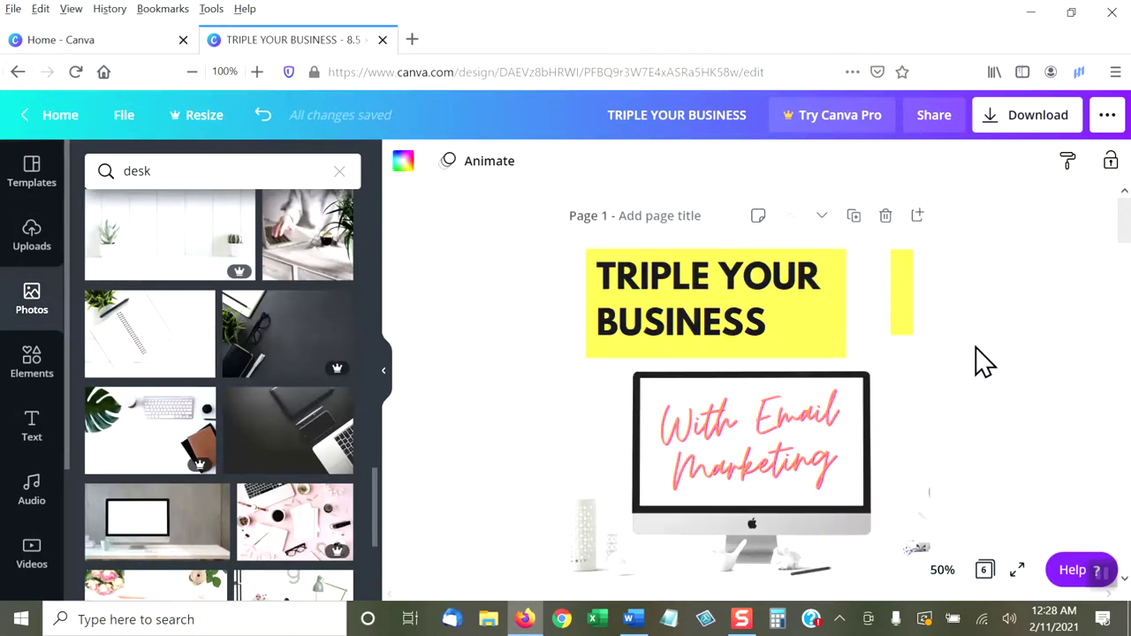
scroll(981, 358, down, 7)
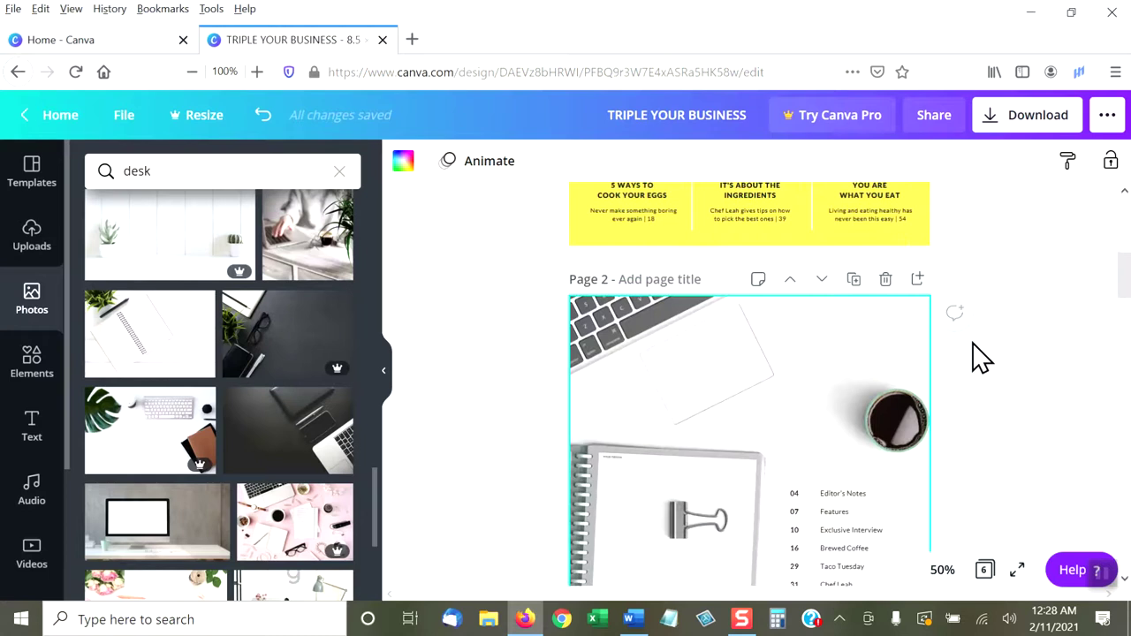
scroll(981, 358, down, 8)
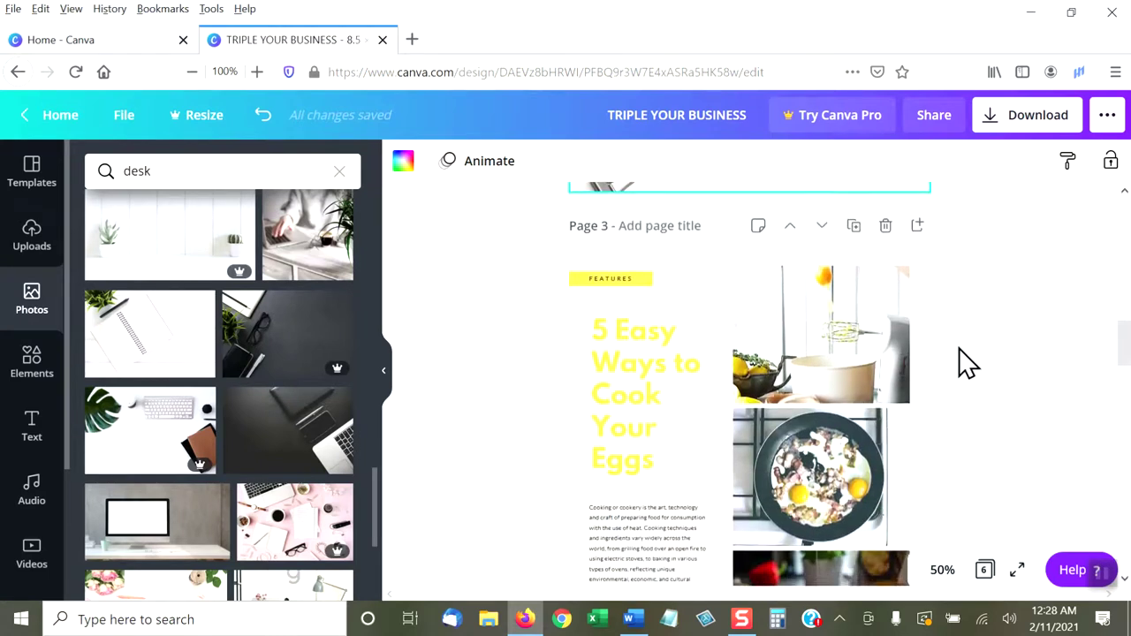
click(610, 348)
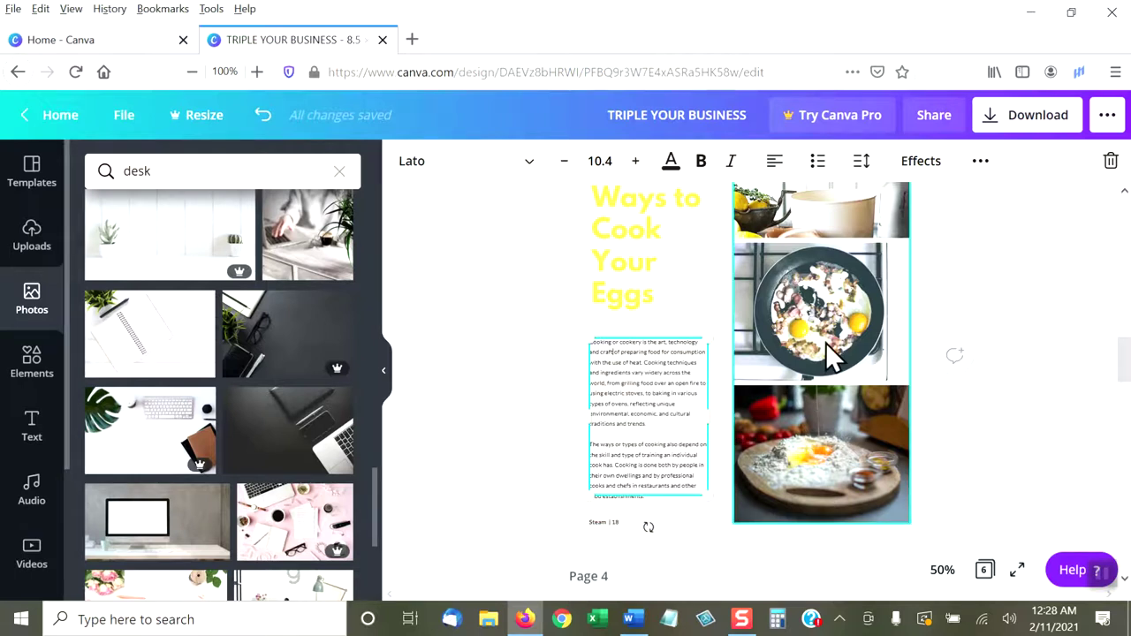
scroll(825, 342, up, 3)
scroll(804, 313, up, 6)
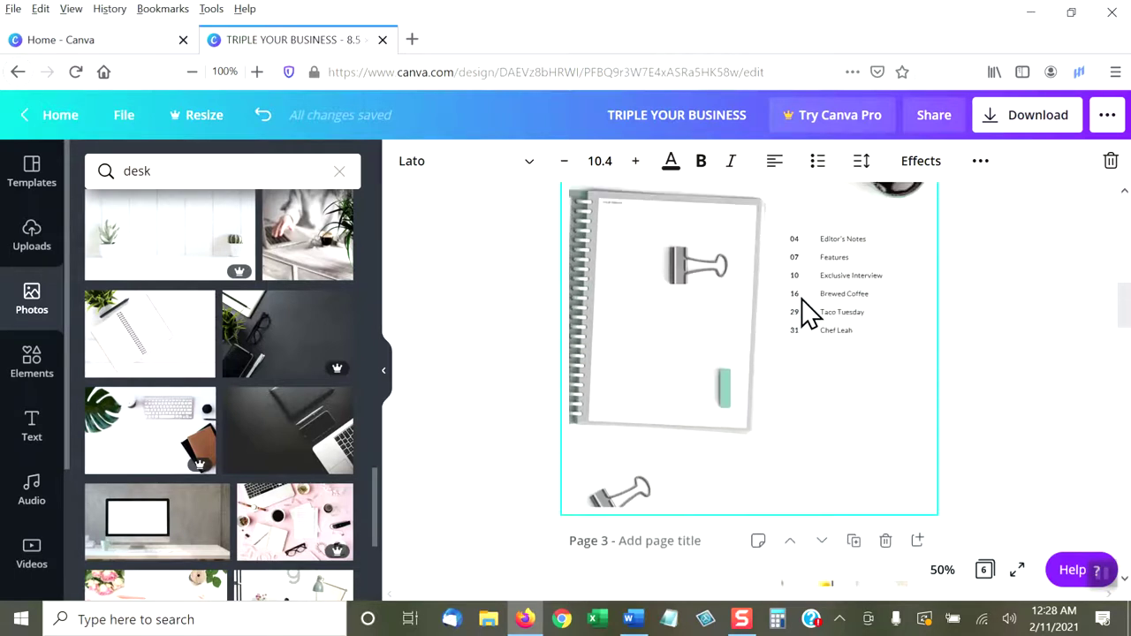
scroll(787, 294, up, 5)
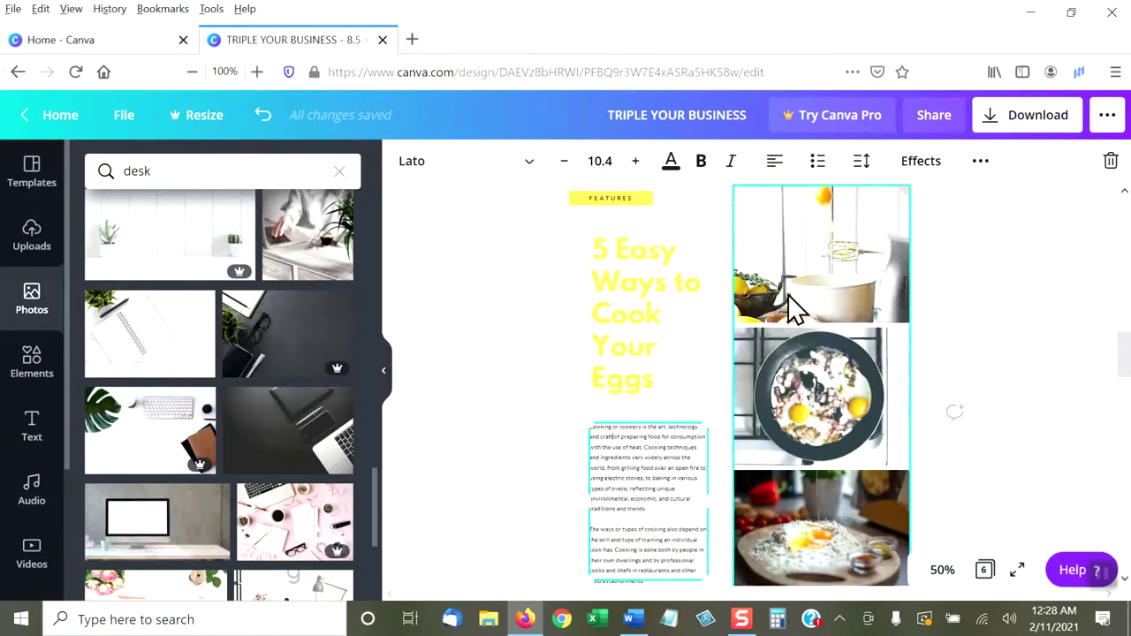
scroll(788, 295, down, 10)
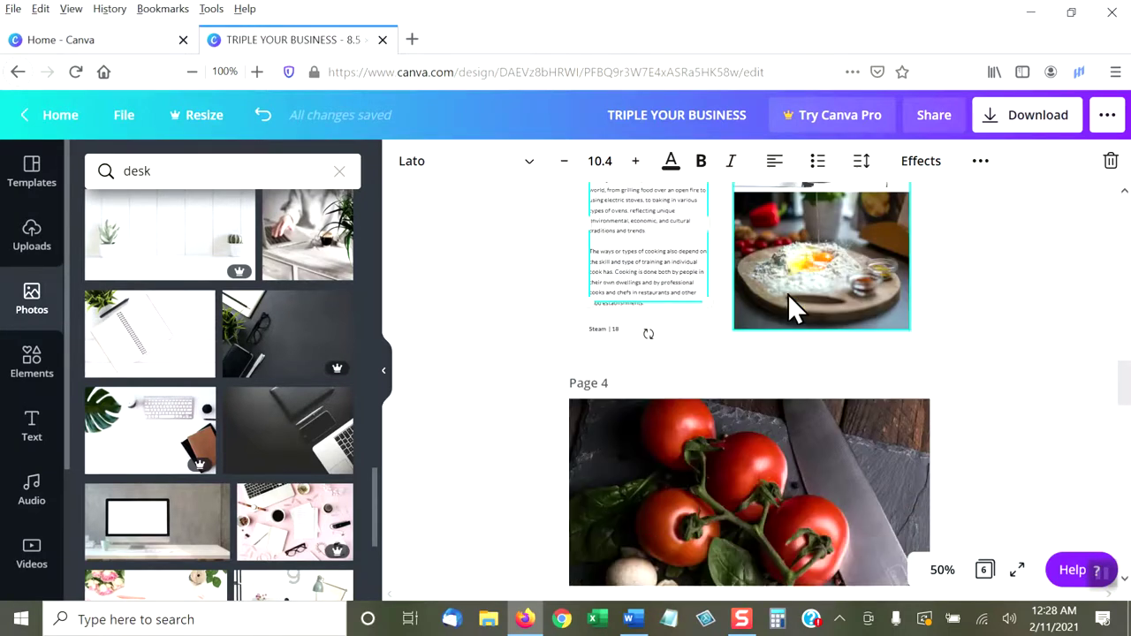
scroll(795, 309, down, 10)
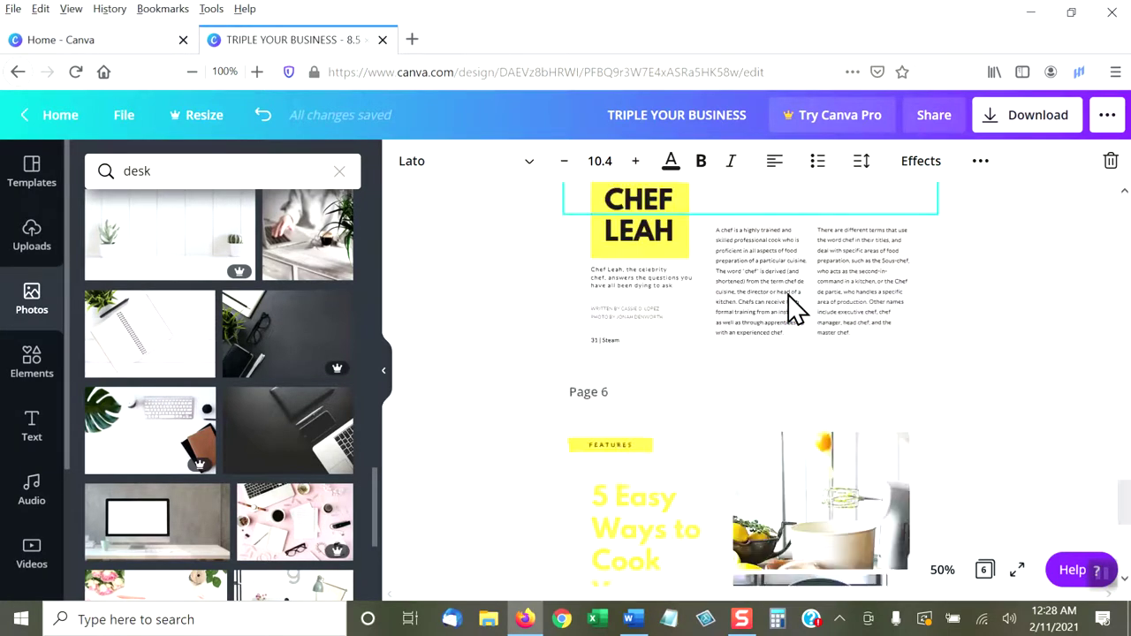
scroll(795, 309, up, 4)
scroll(795, 309, up, 15)
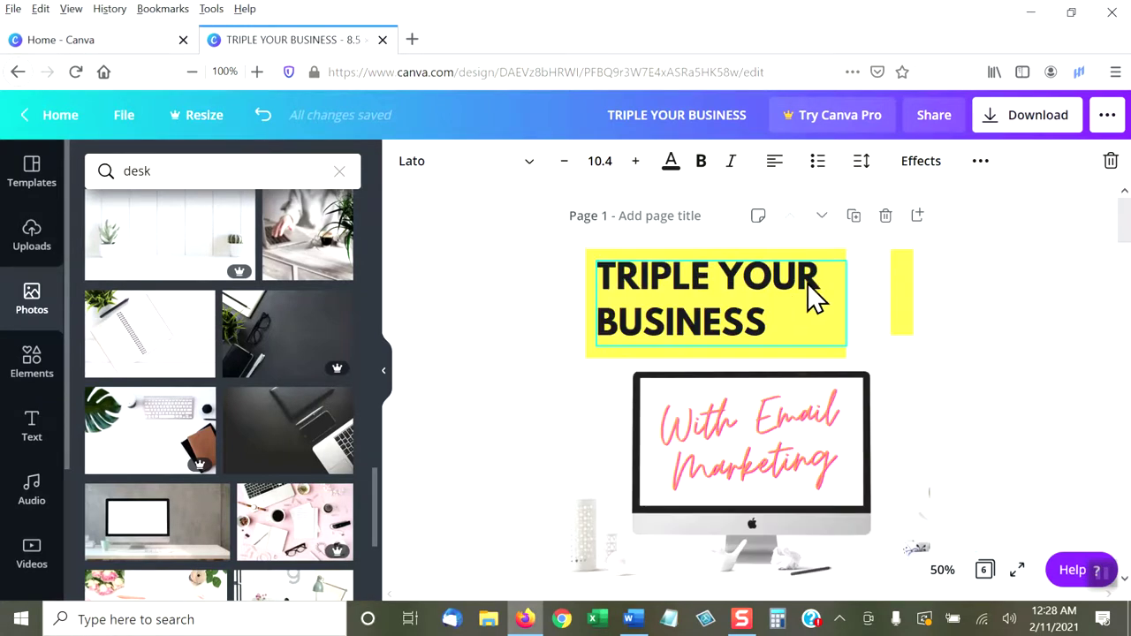
click(978, 277)
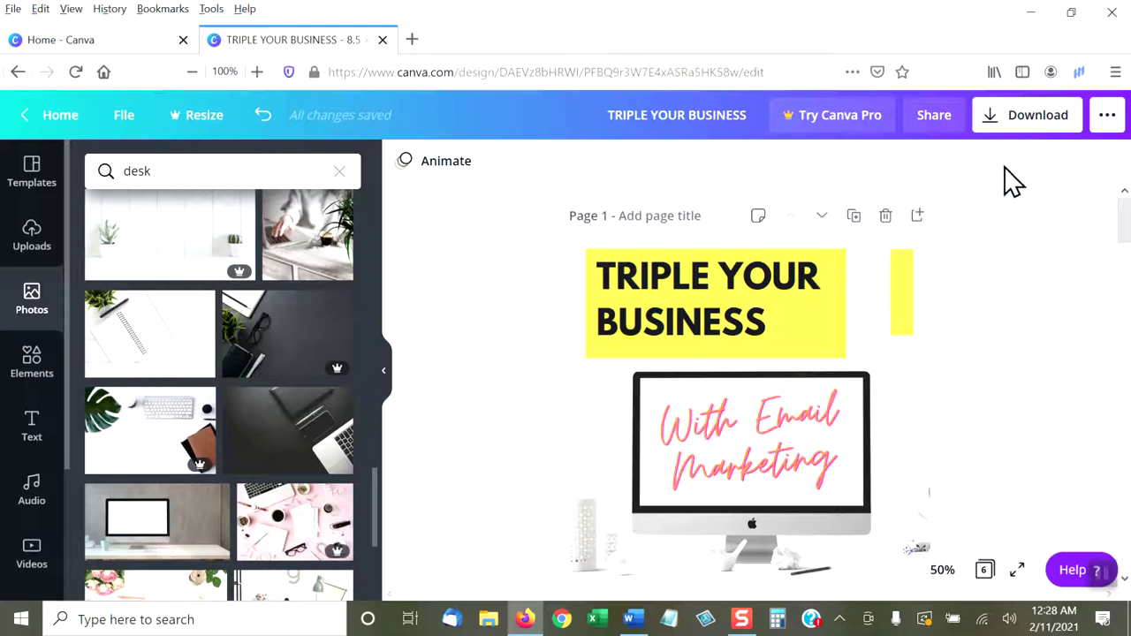
Download all pages of the magazine as PNG images and save the resulting TRIPLE YOUR BUSINESS.zip file.
click(1018, 124)
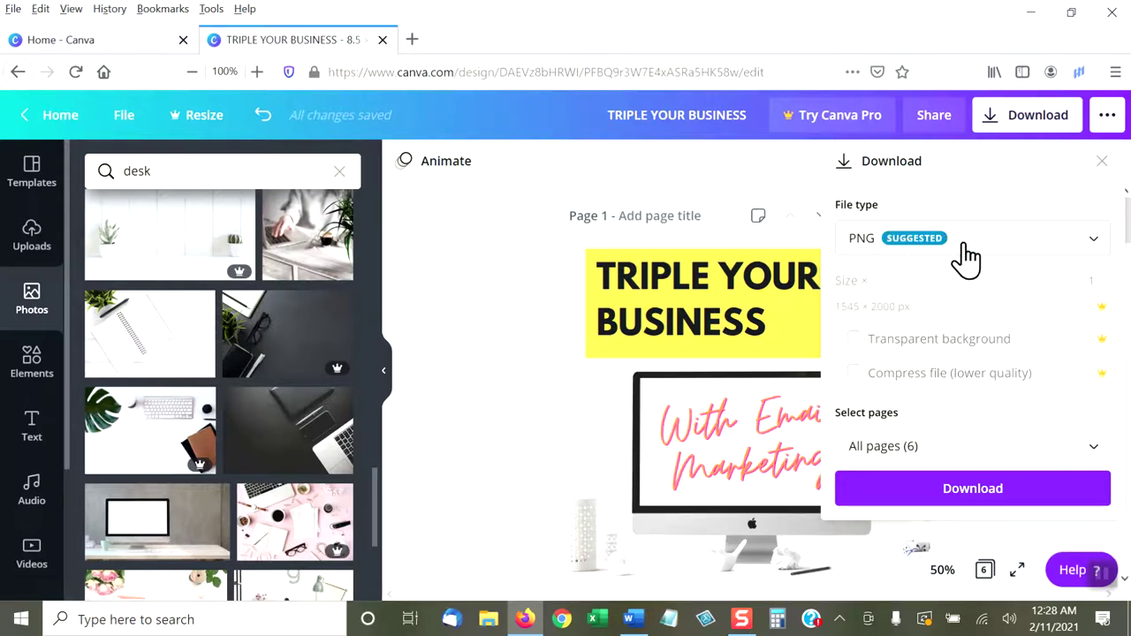
click(965, 257)
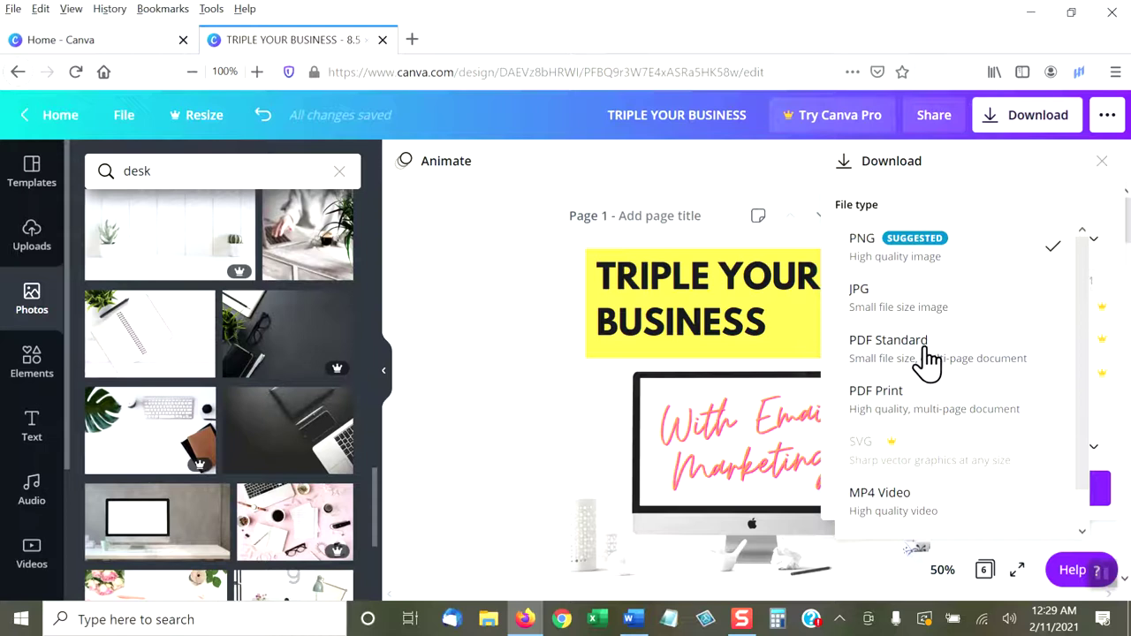
click(944, 258)
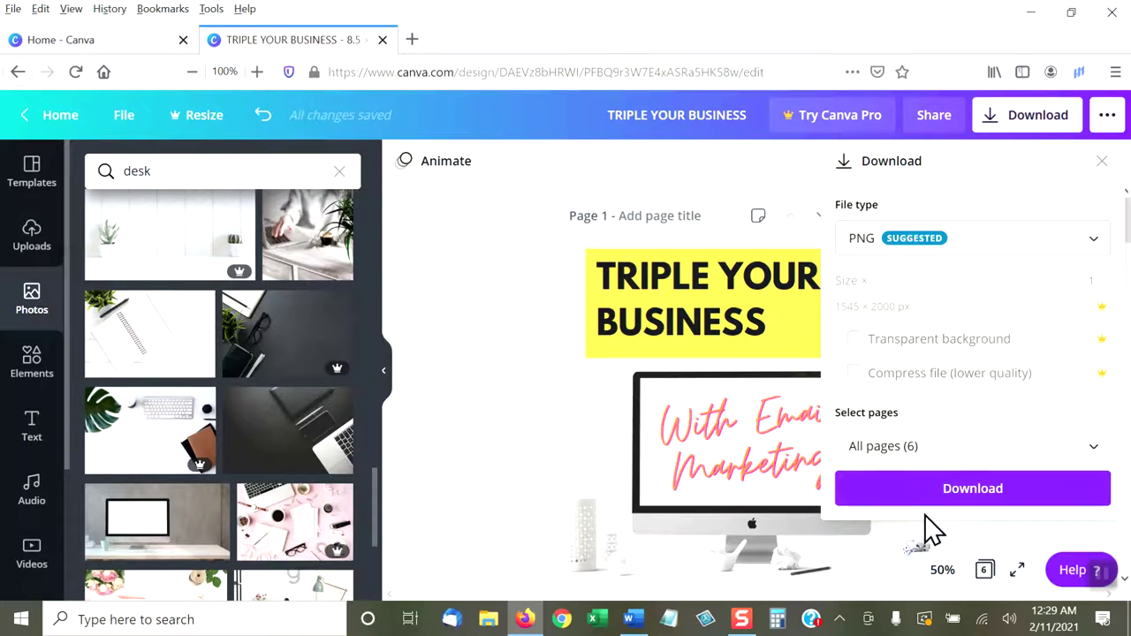
scroll(610, 398, down, 5)
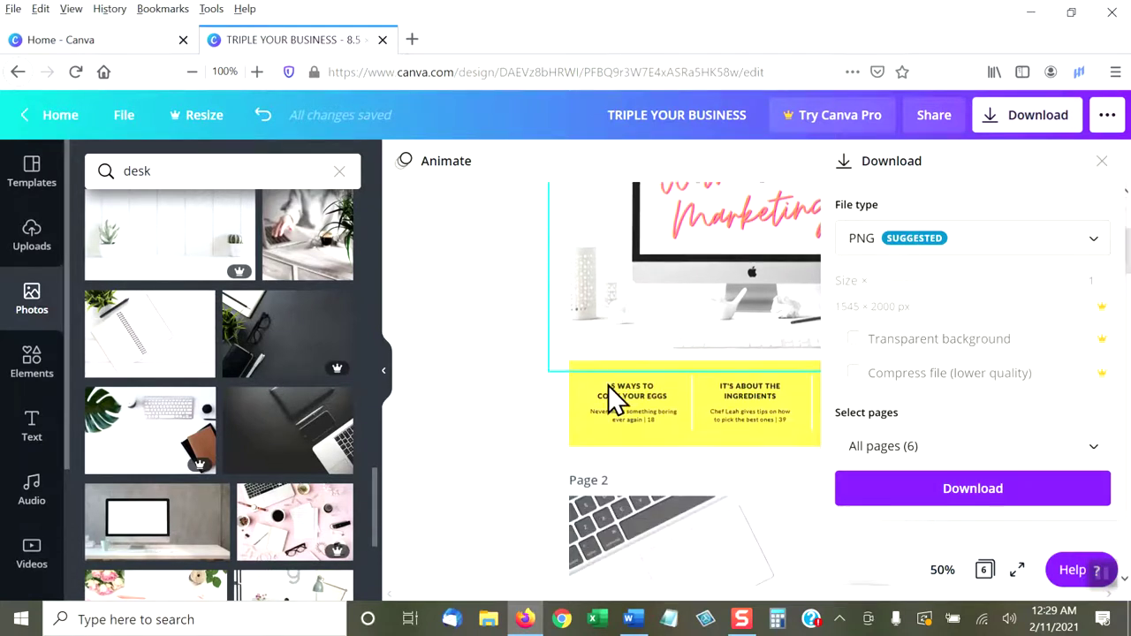
scroll(608, 386, up, 3)
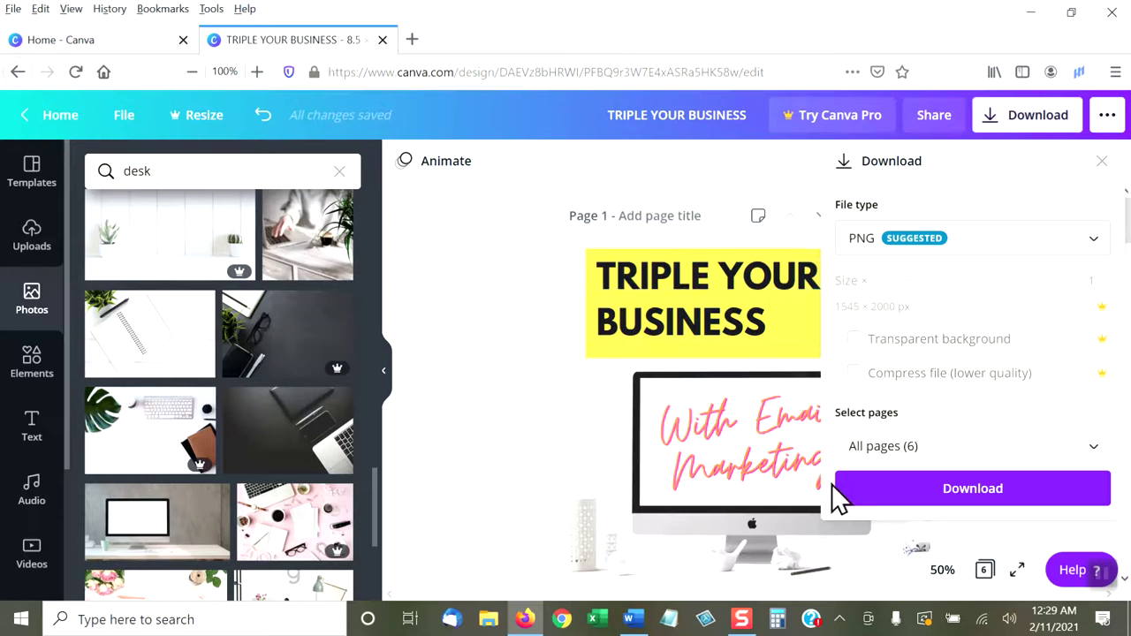
click(916, 496)
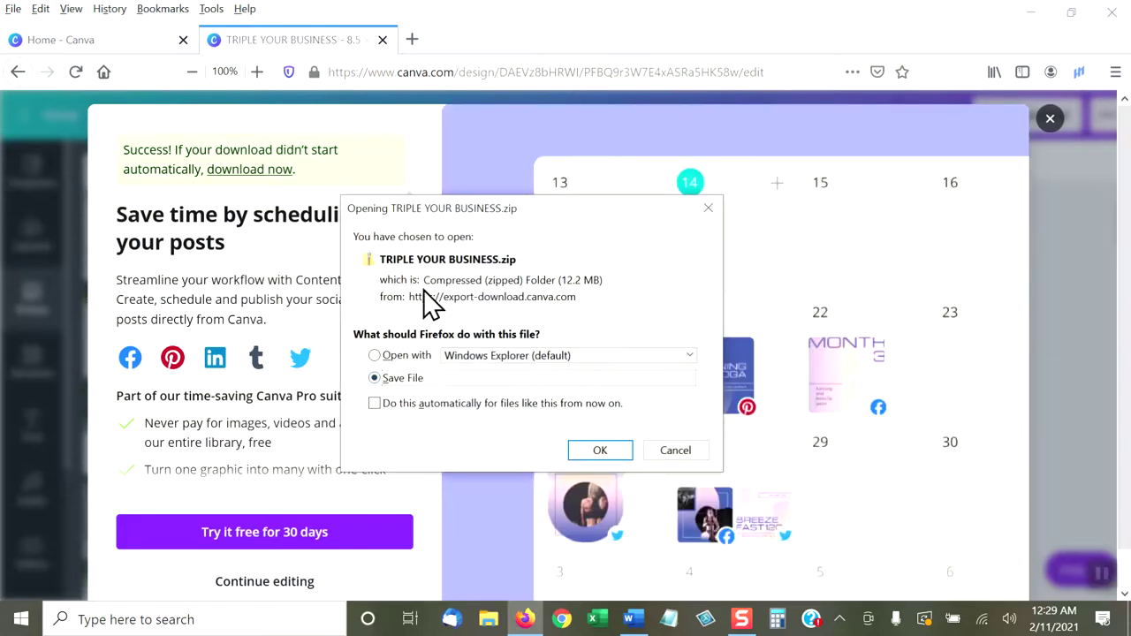
click(599, 452)
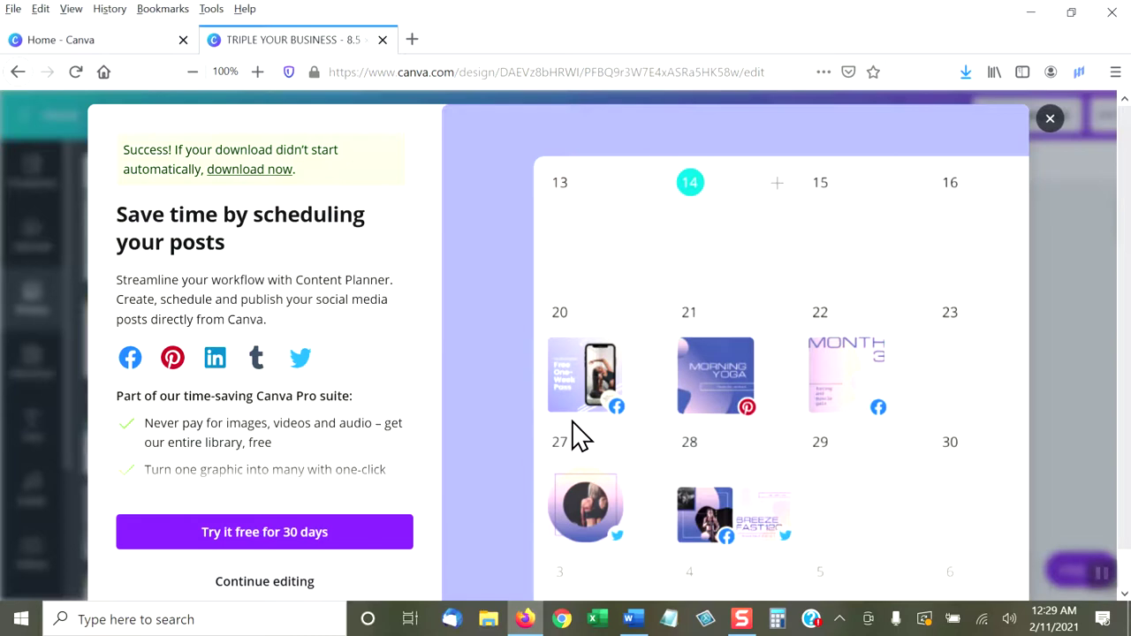
Open the folder containing the downloaded TRIPLE YOUR BUSINESS.zip in File Explorer.
click(967, 74)
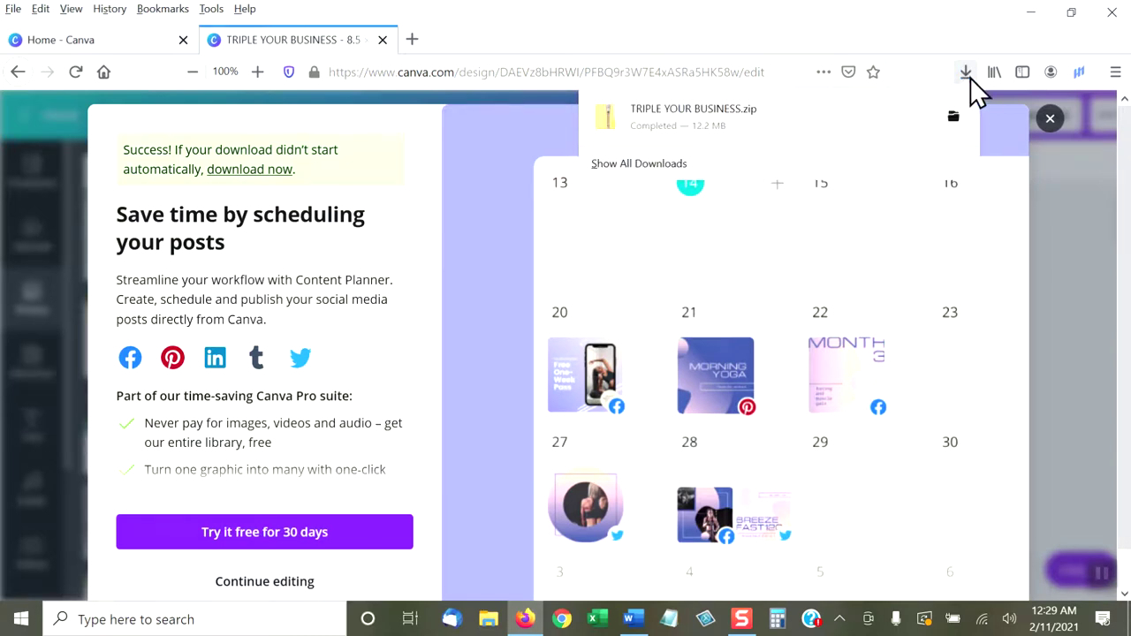
right_click(783, 131)
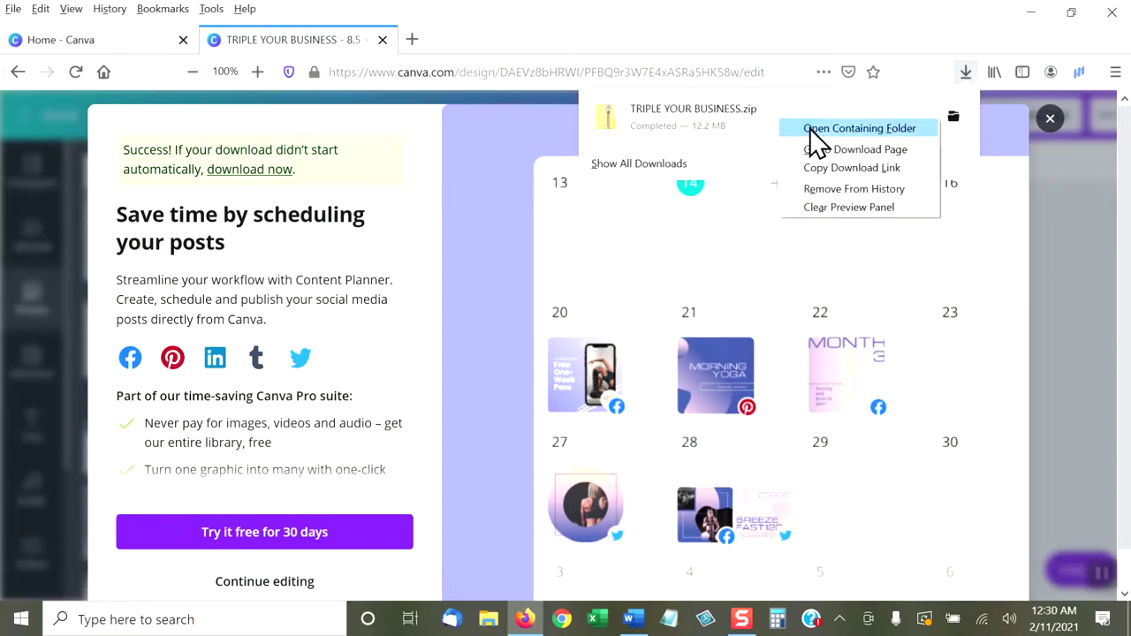
click(811, 128)
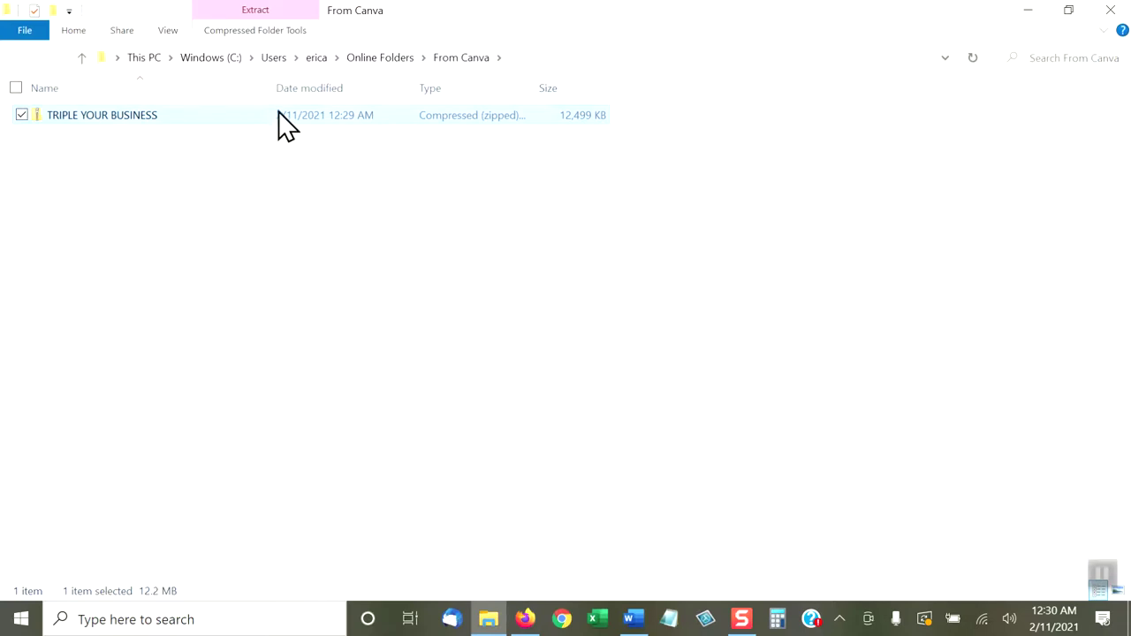
Extract the TRIPLE YOUR BUSINESS zip into a folder of the same name inside From Canva and return to Canva in Firefox.
right_click(273, 116)
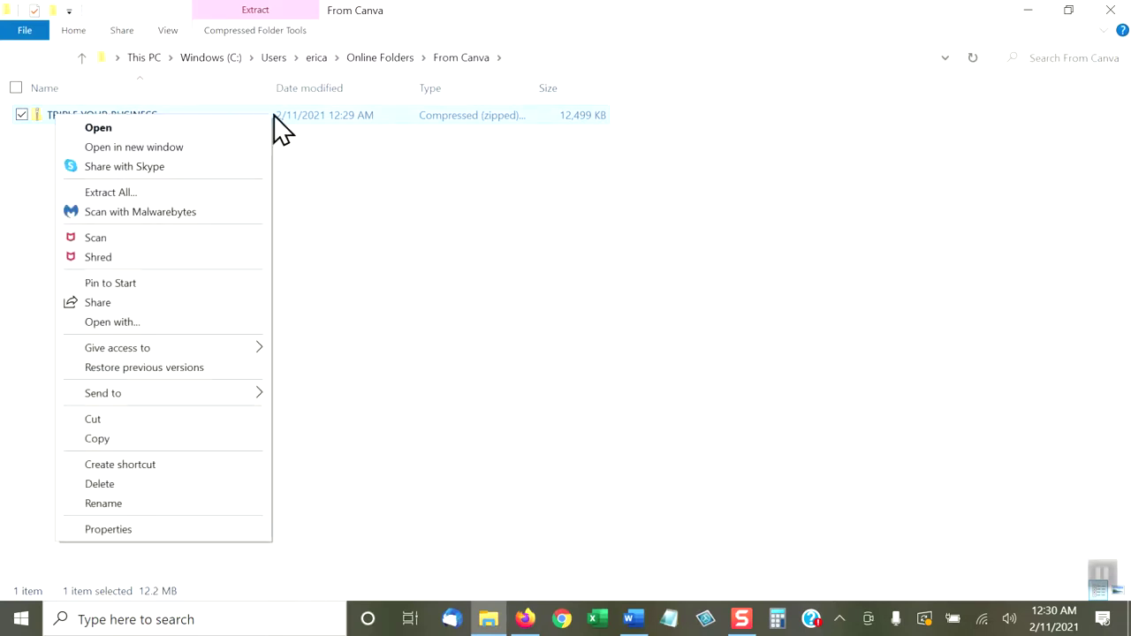
click(184, 192)
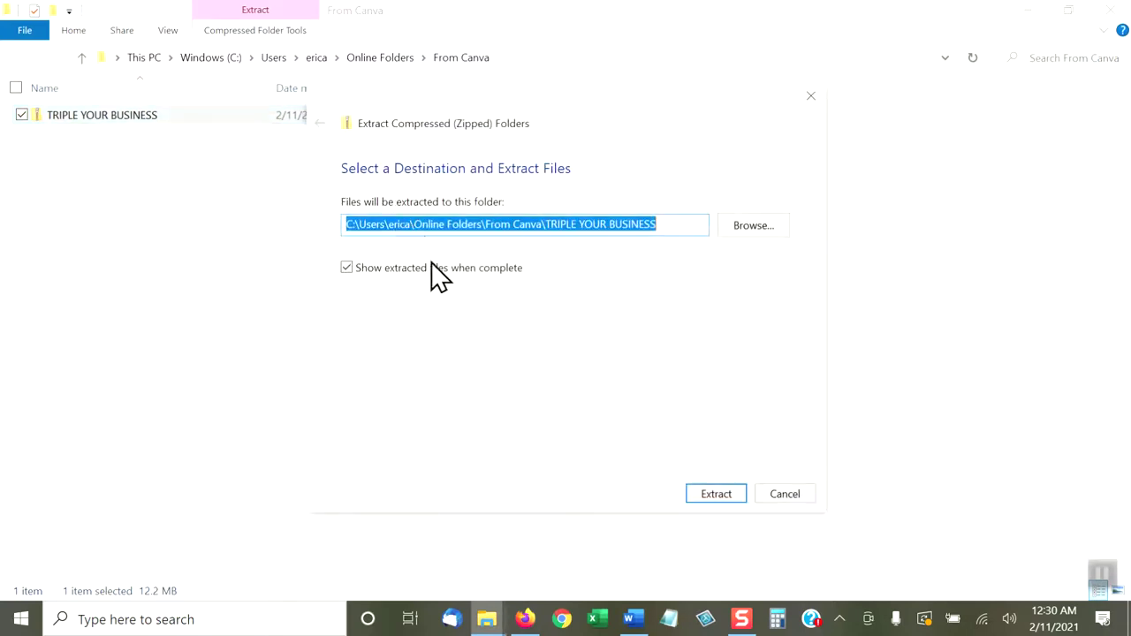
click(712, 496)
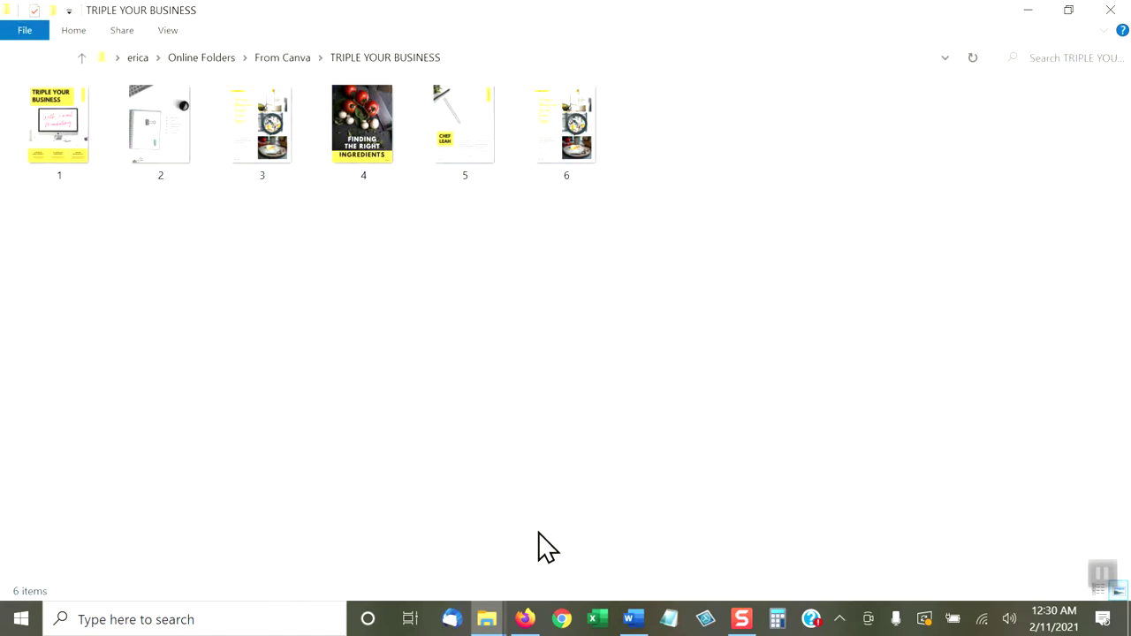
click(527, 622)
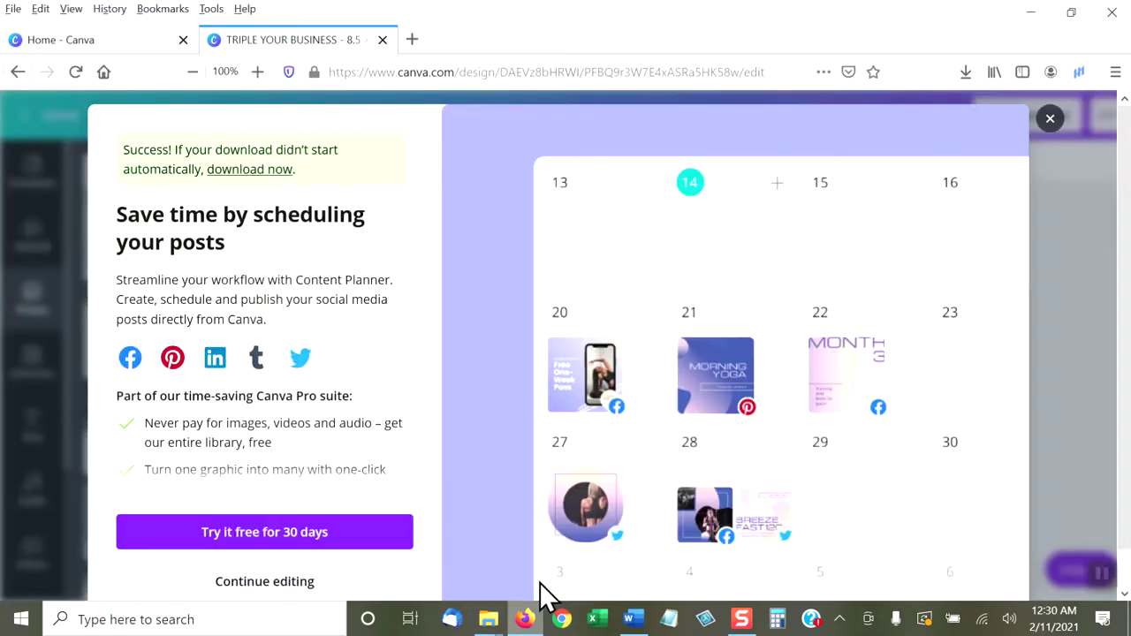
Close the finished-download window and look over the magazine's cover page.
click(1050, 121)
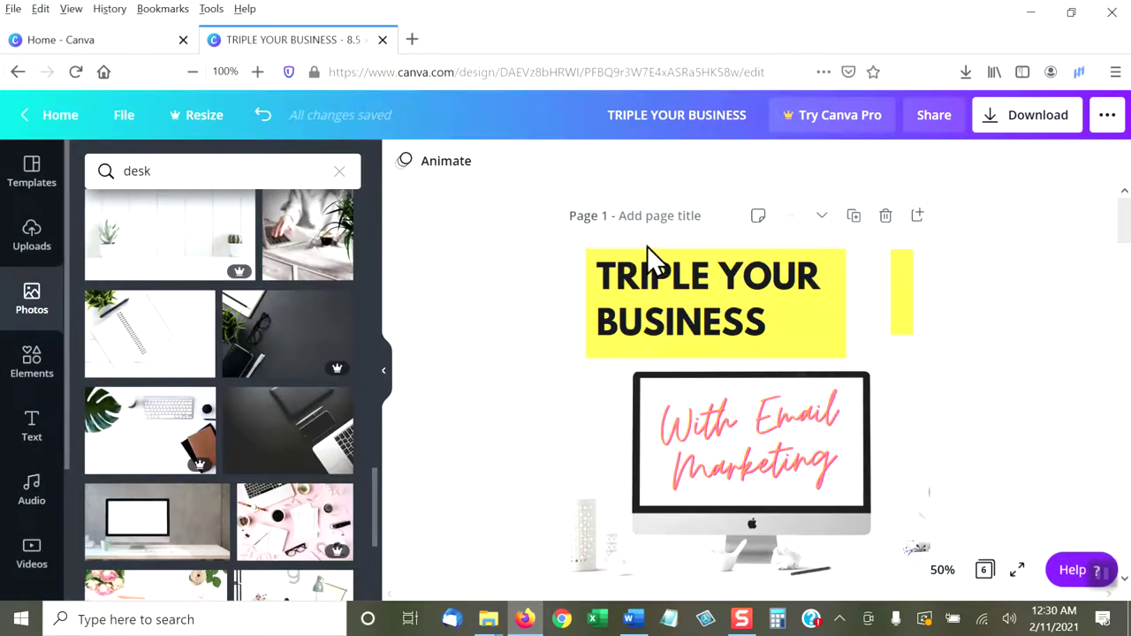
click(646, 215)
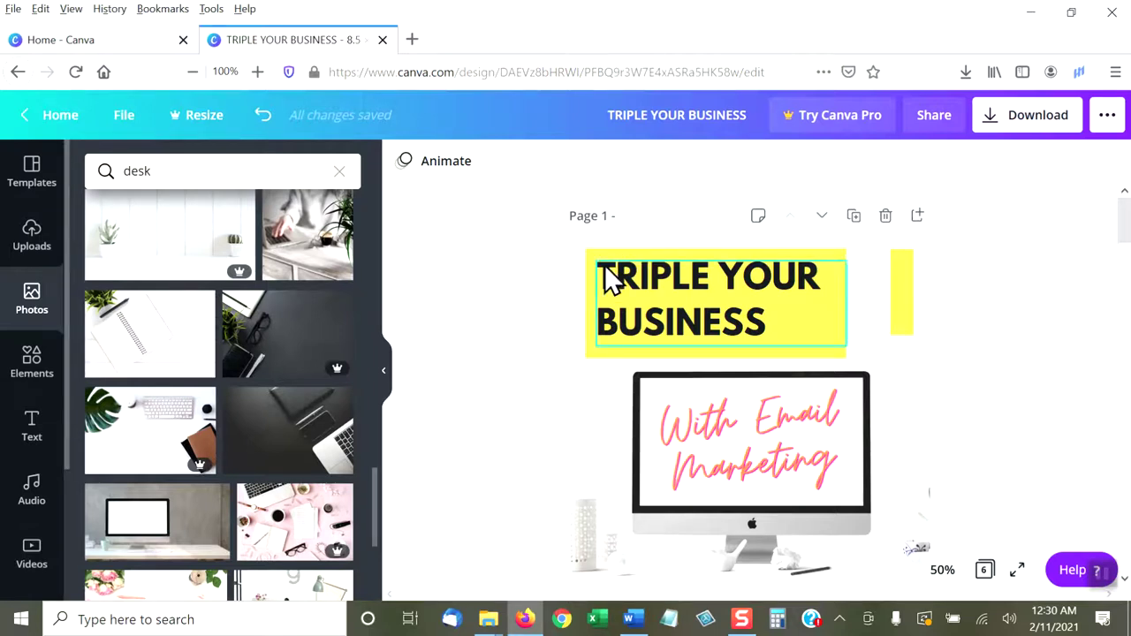
scroll(613, 239, down, 5)
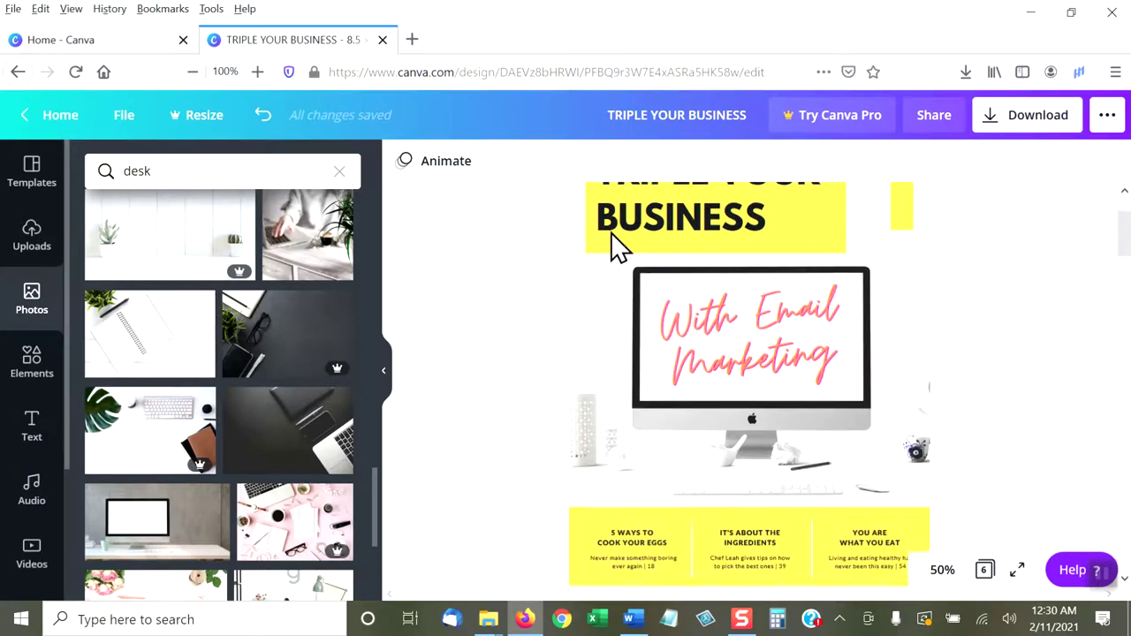
scroll(615, 247, up, 5)
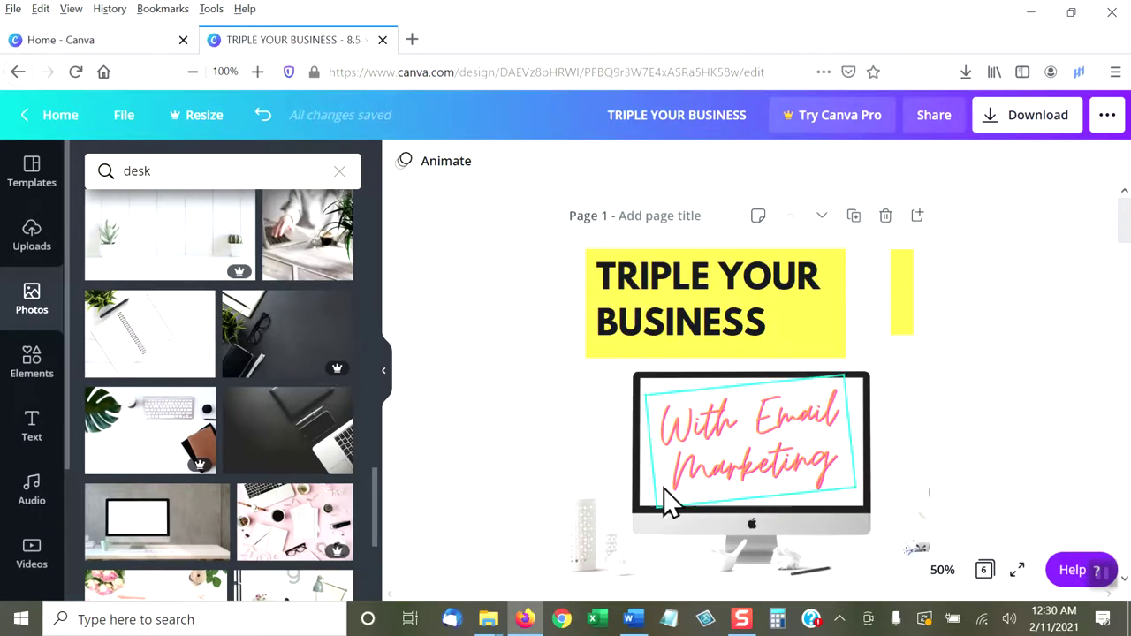
Check the extracted TRIPLE YOUR BUSINESS folder in File Explorer and switch to the blank Document1 in Word.
mouse_move(488, 619)
click(618, 568)
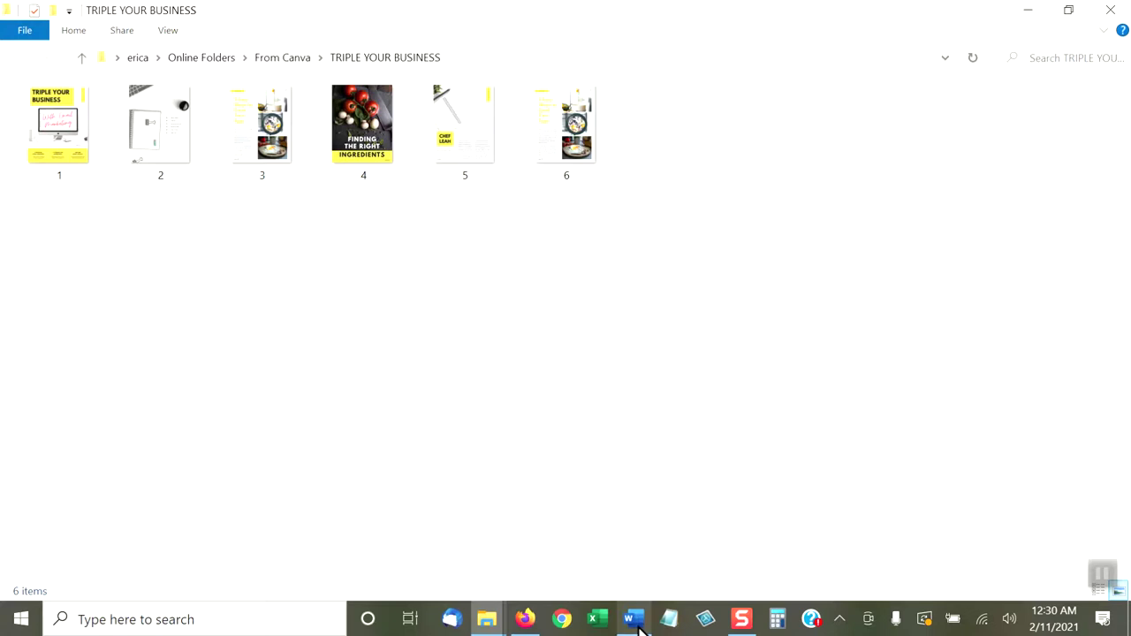
mouse_move(640, 628)
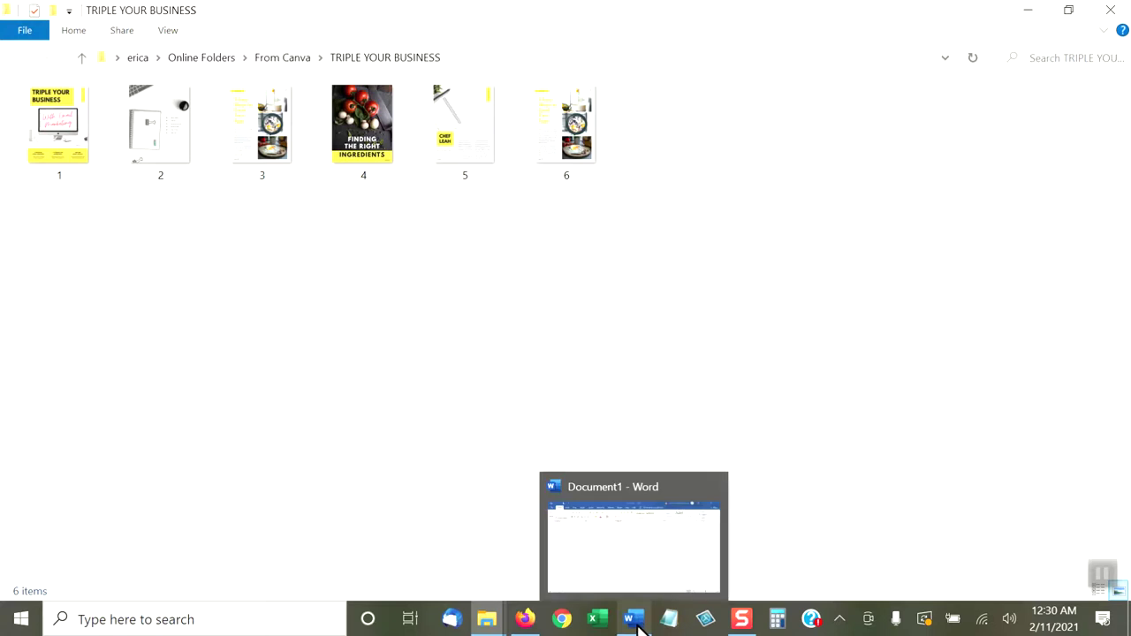
click(640, 623)
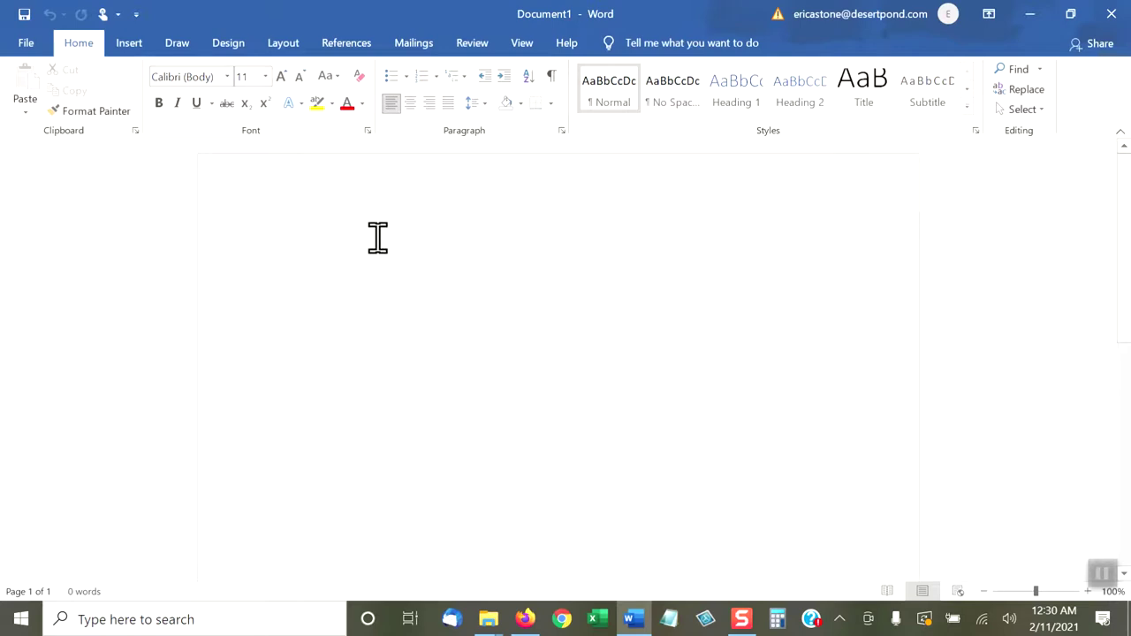
Enter custom page margins of 0 for top, left, bottom and right, accepting the suggested fix for the printable area.
click(284, 45)
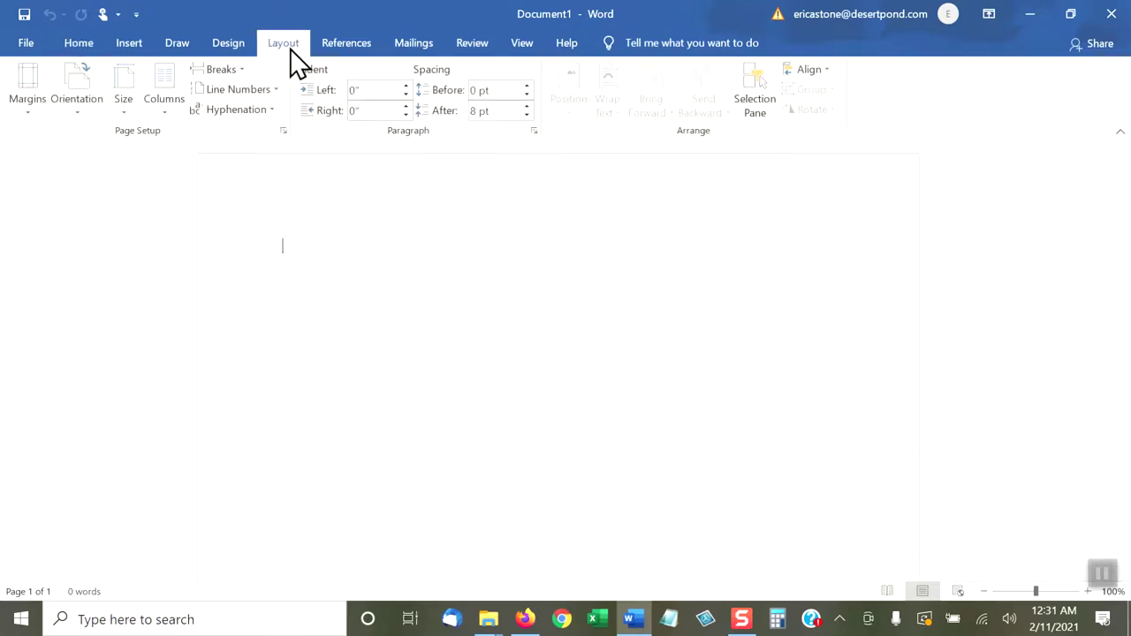
click(33, 110)
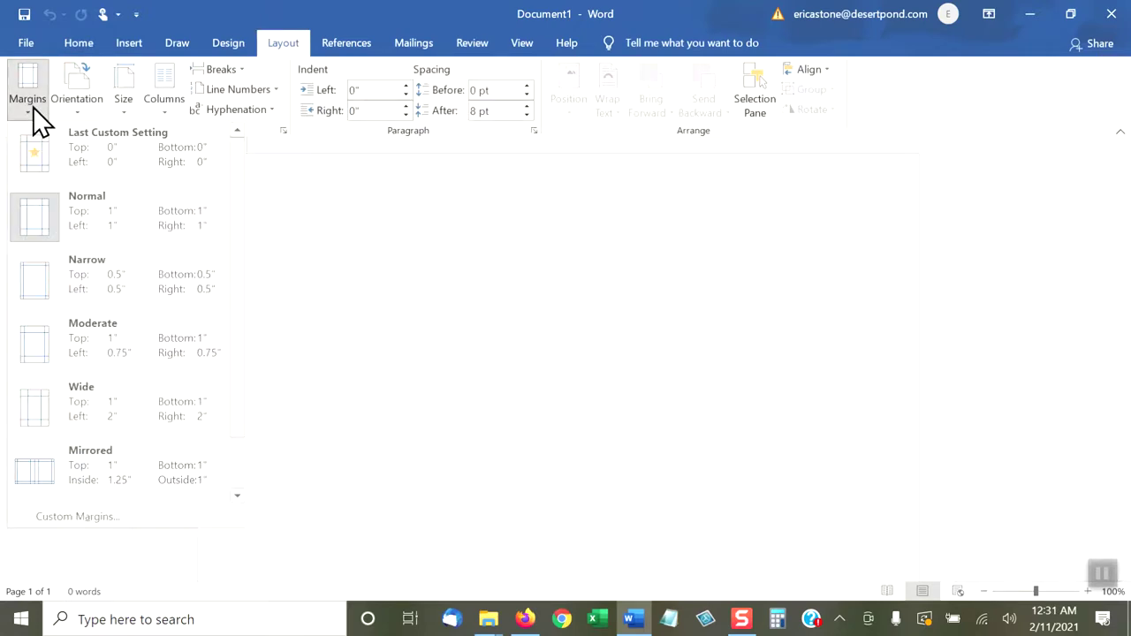
click(49, 520)
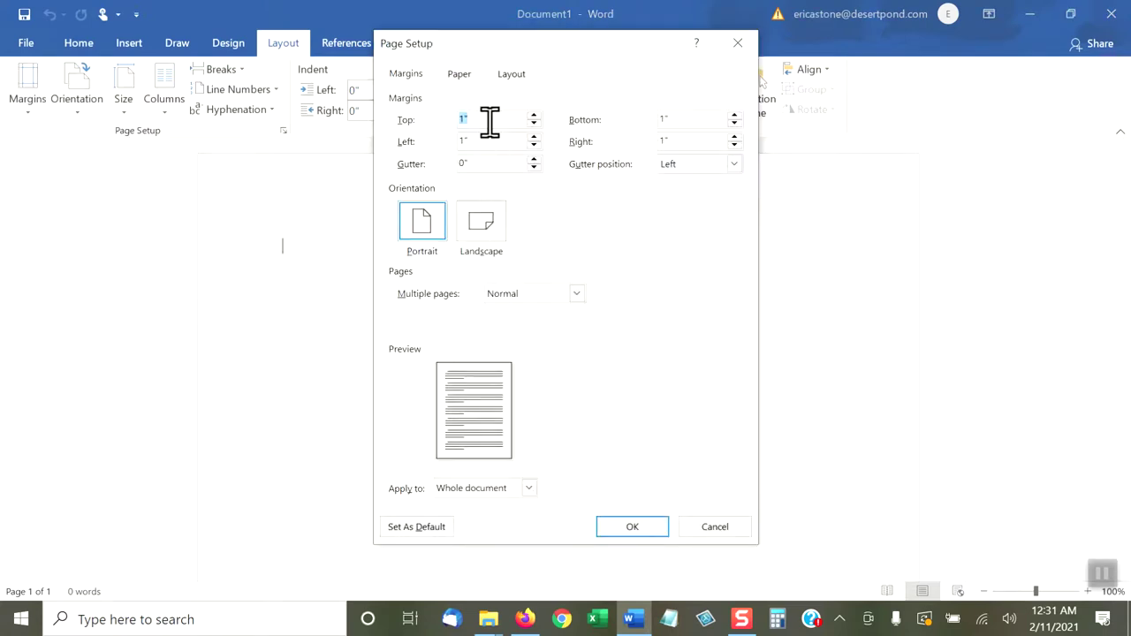
text(0)
key(Tab)
key(BackSpace)
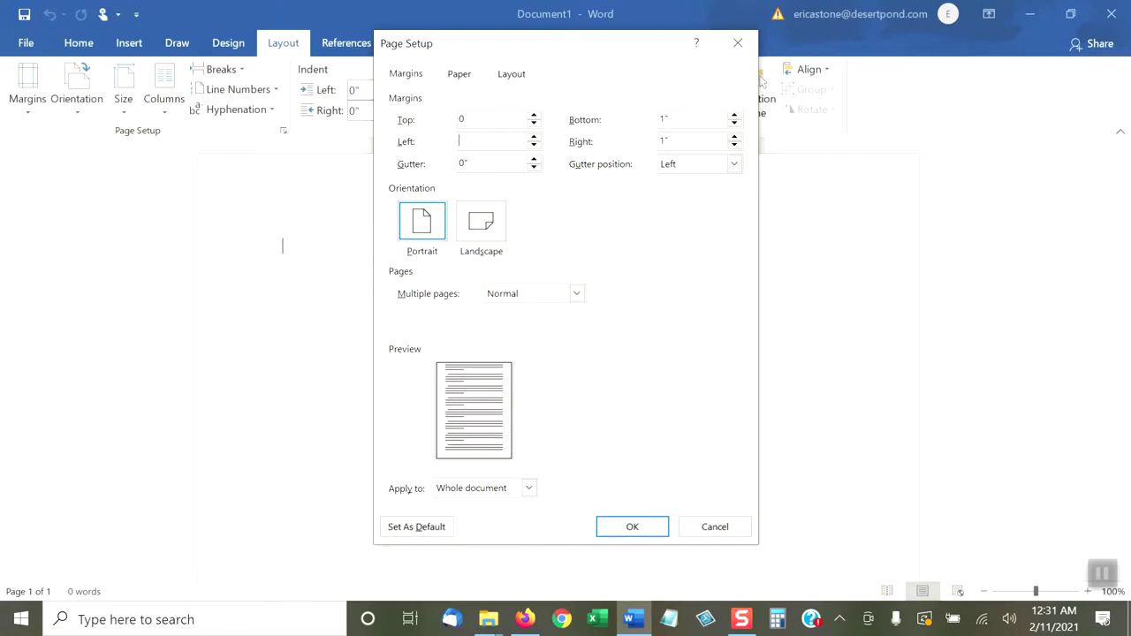
click(680, 119)
key(BackSpace)
key(BackSpace)
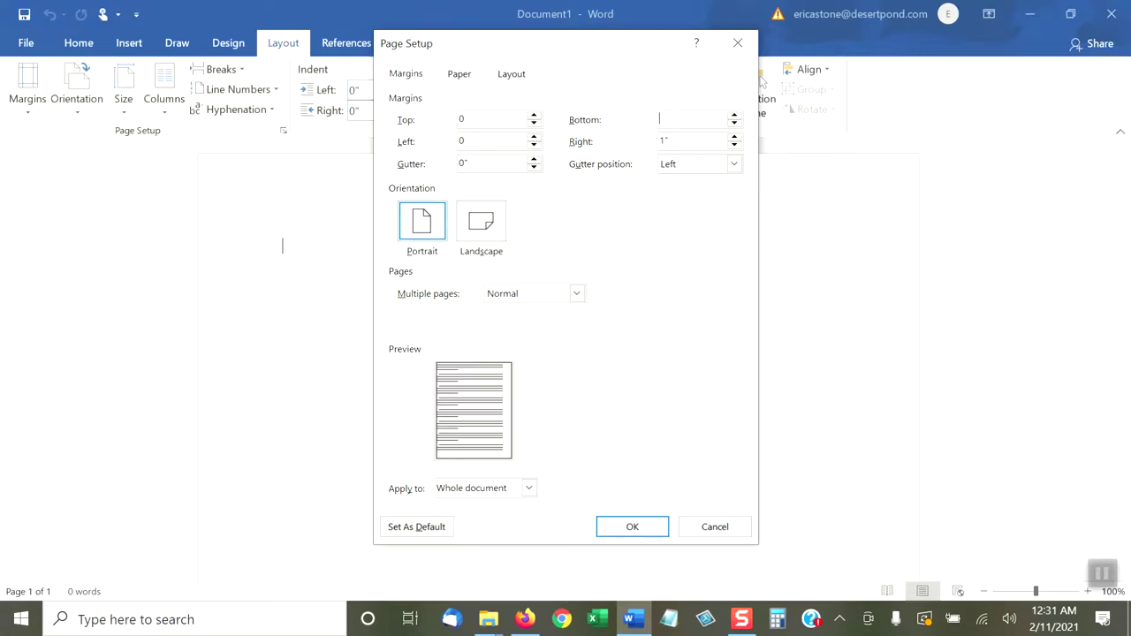
click(683, 138)
key(End)
text(0)
click(623, 528)
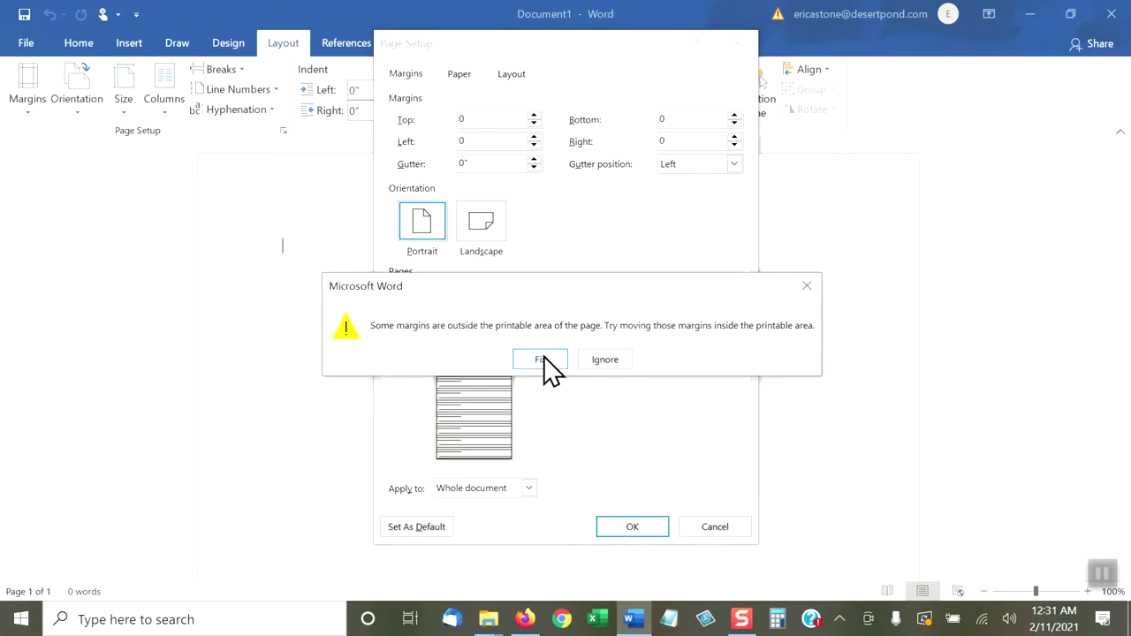
click(541, 360)
Reduce all four page margins to 0" again and apply them, ignoring the printable-area warning.
click(534, 123)
click(534, 123)
click(533, 145)
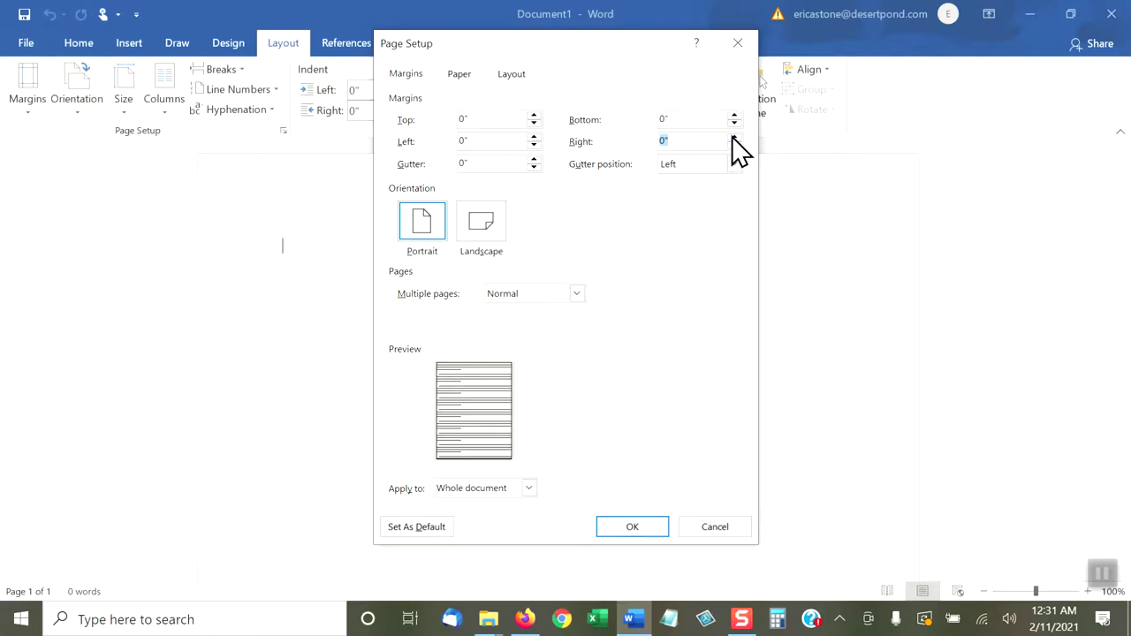
click(624, 525)
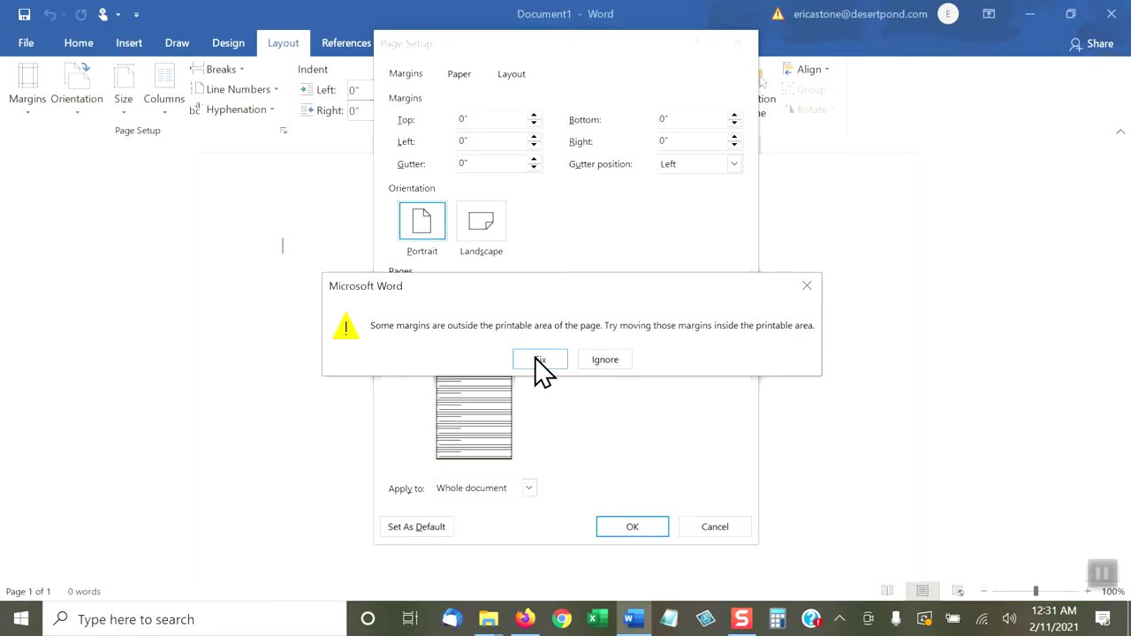
click(604, 363)
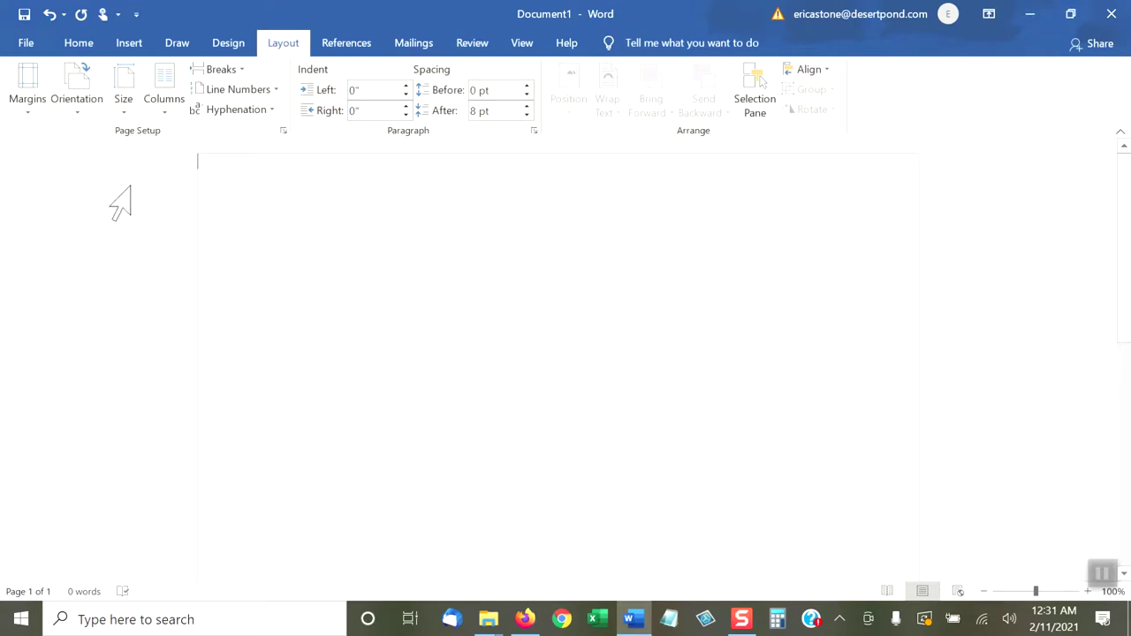
Insert page breaks until the blank document has seven pages.
click(133, 49)
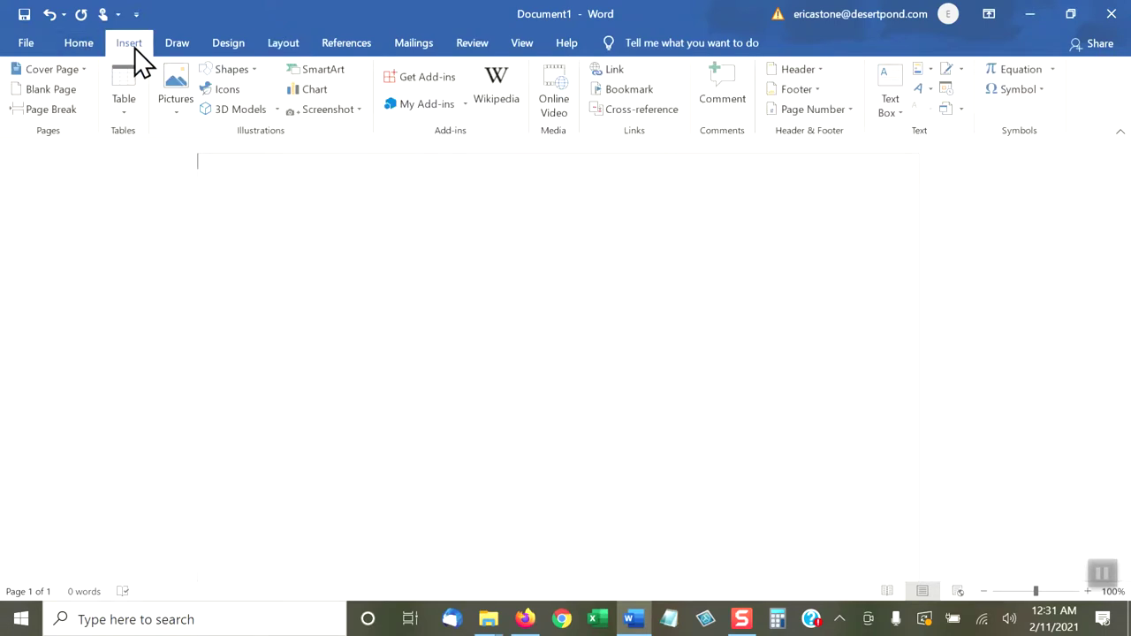
click(58, 113)
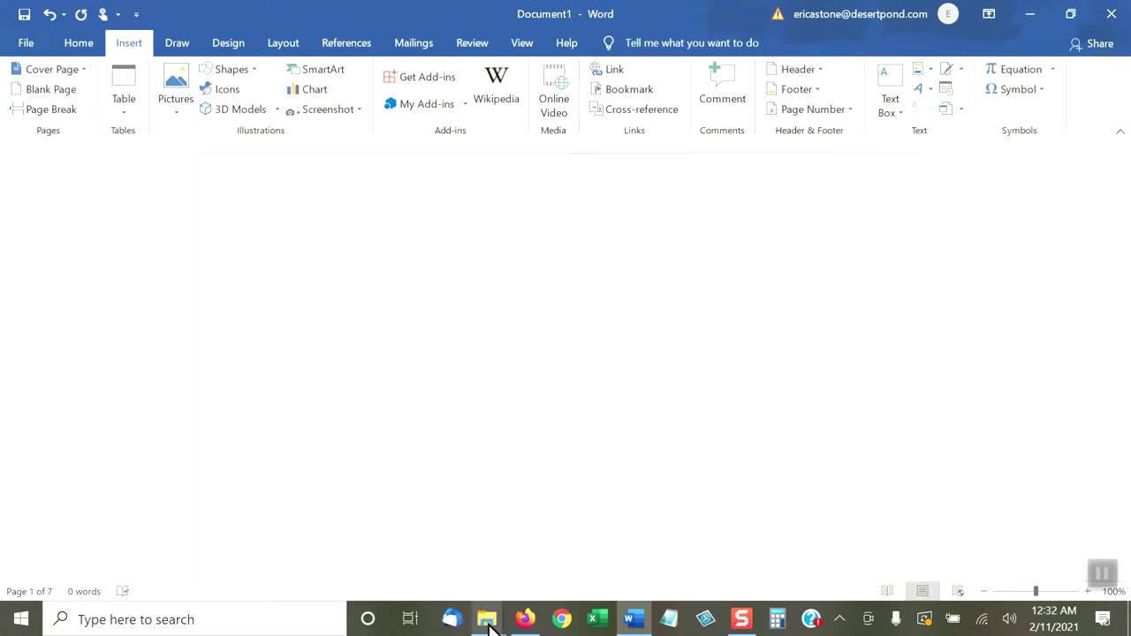
Copy image 1 from the TRIPLE YOUR BUSINESS folder and paste it onto page 1 of the Word document.
mouse_move(488, 627)
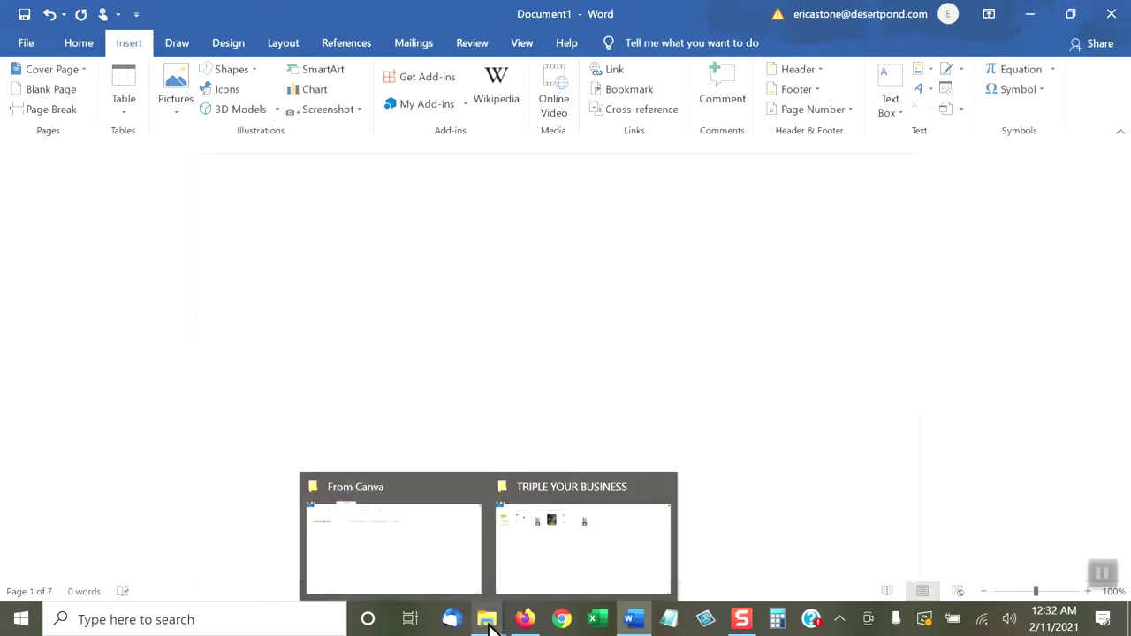
click(530, 578)
right_click(63, 130)
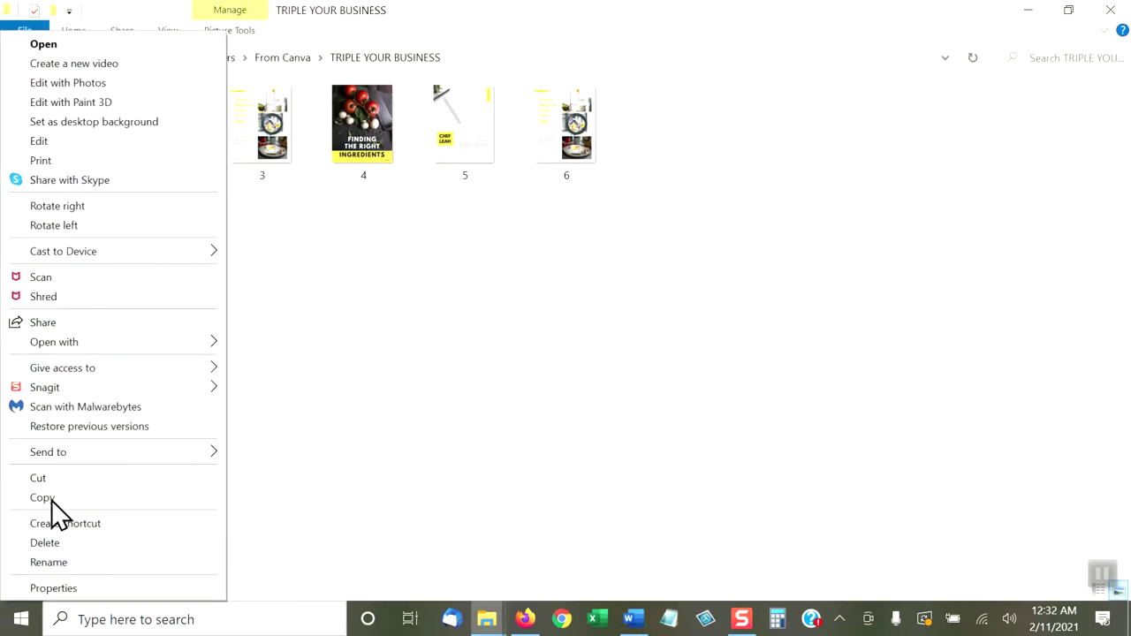
click(50, 498)
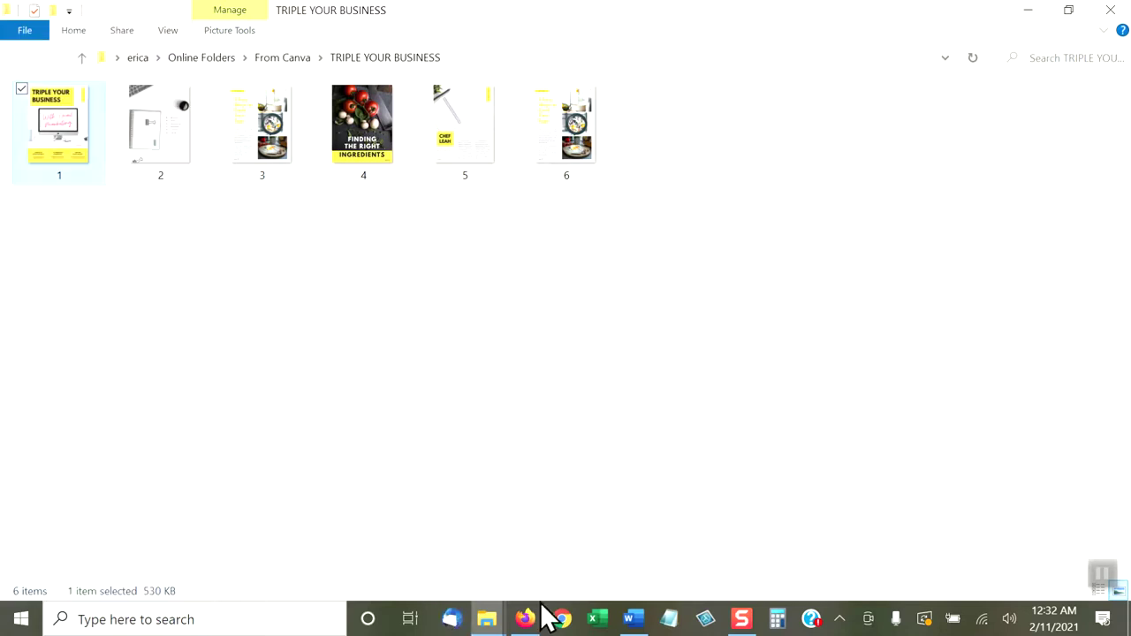
click(633, 619)
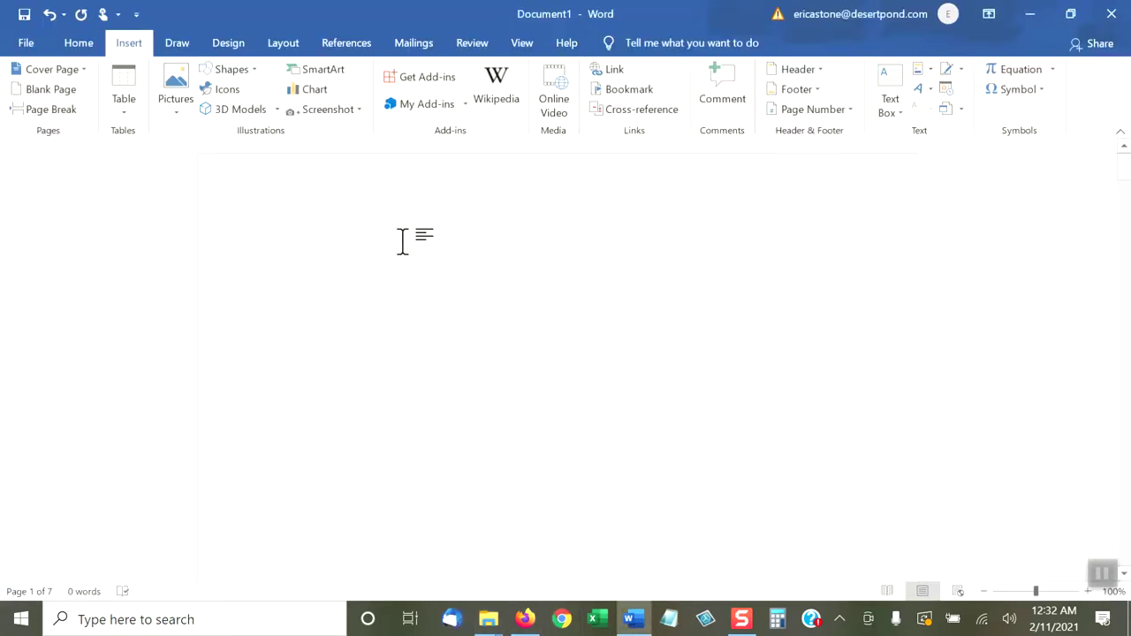
right_click(260, 183)
click(290, 252)
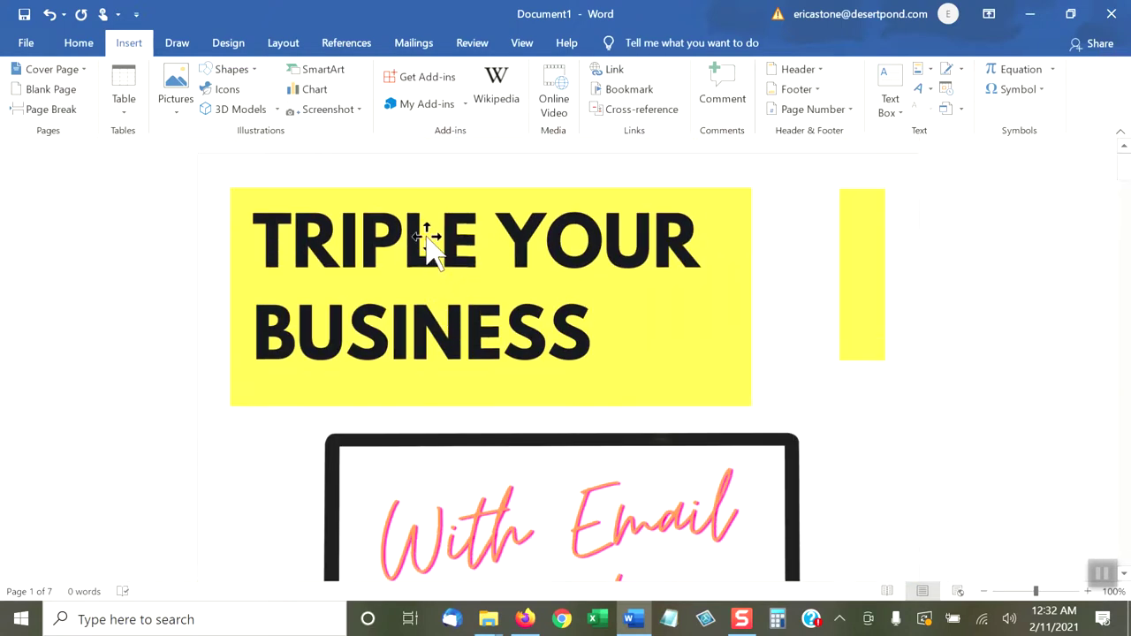
Copy image 2 from the TRIPLE YOUR BUSINESS folder and paste it onto page 2 of the Word document.
scroll(646, 320, down, 5)
scroll(643, 313, down, 3)
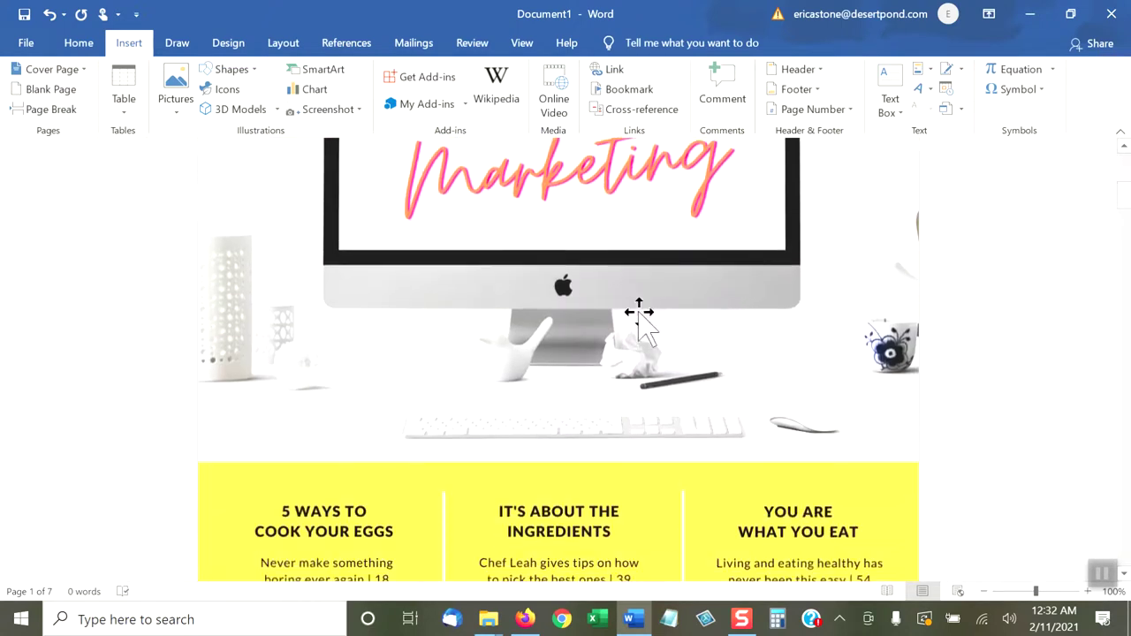
scroll(548, 329, down, 5)
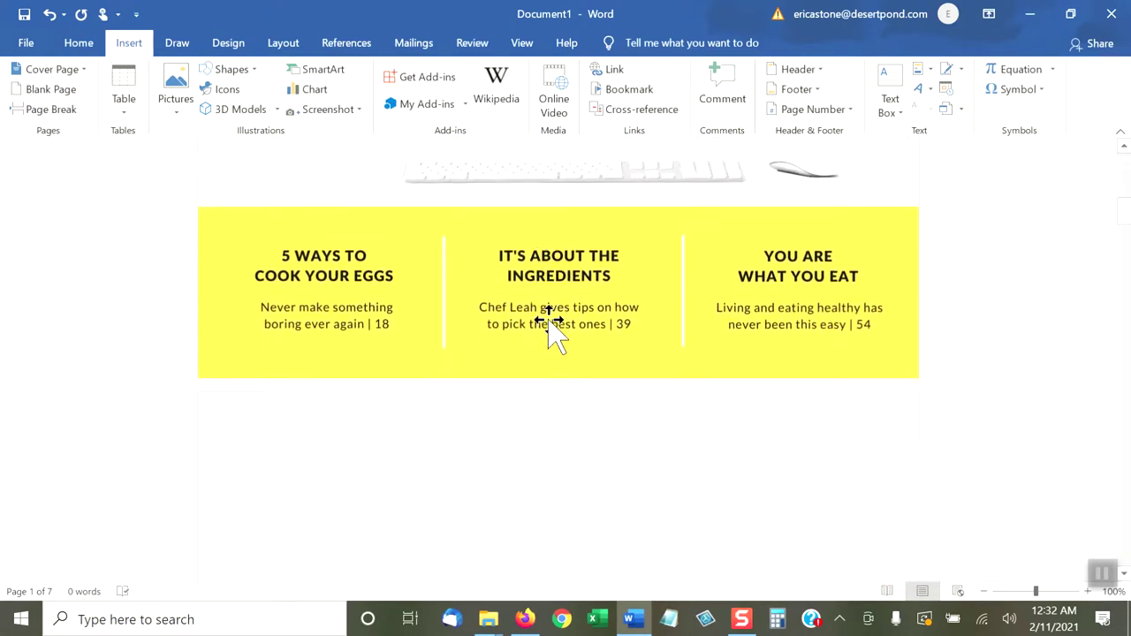
mouse_move(485, 630)
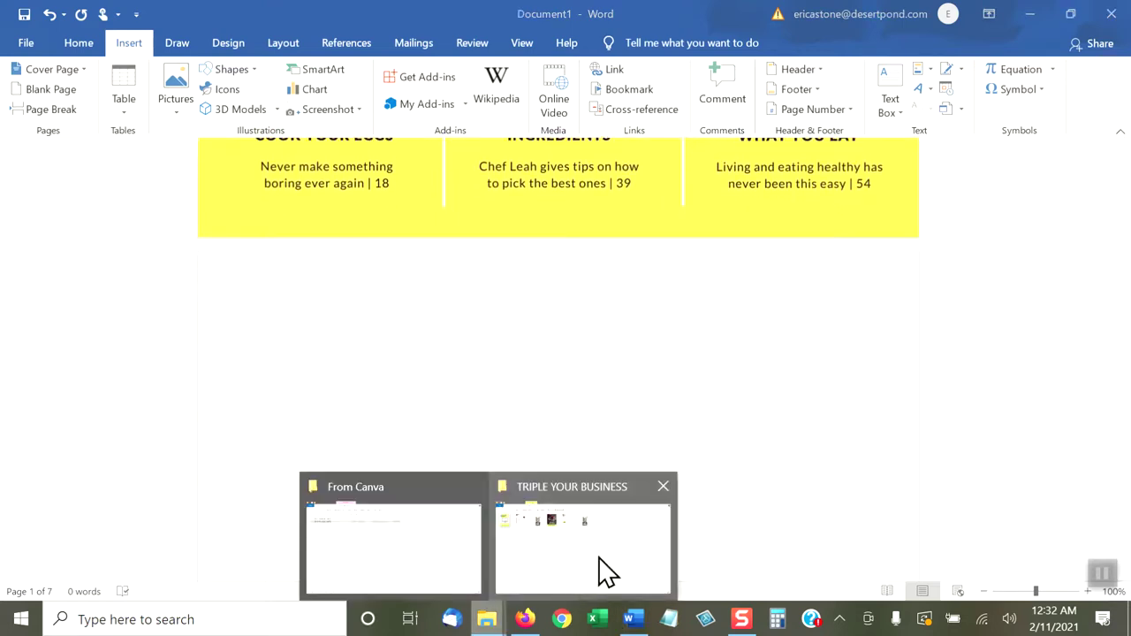
click(606, 566)
click(165, 149)
right_click(164, 138)
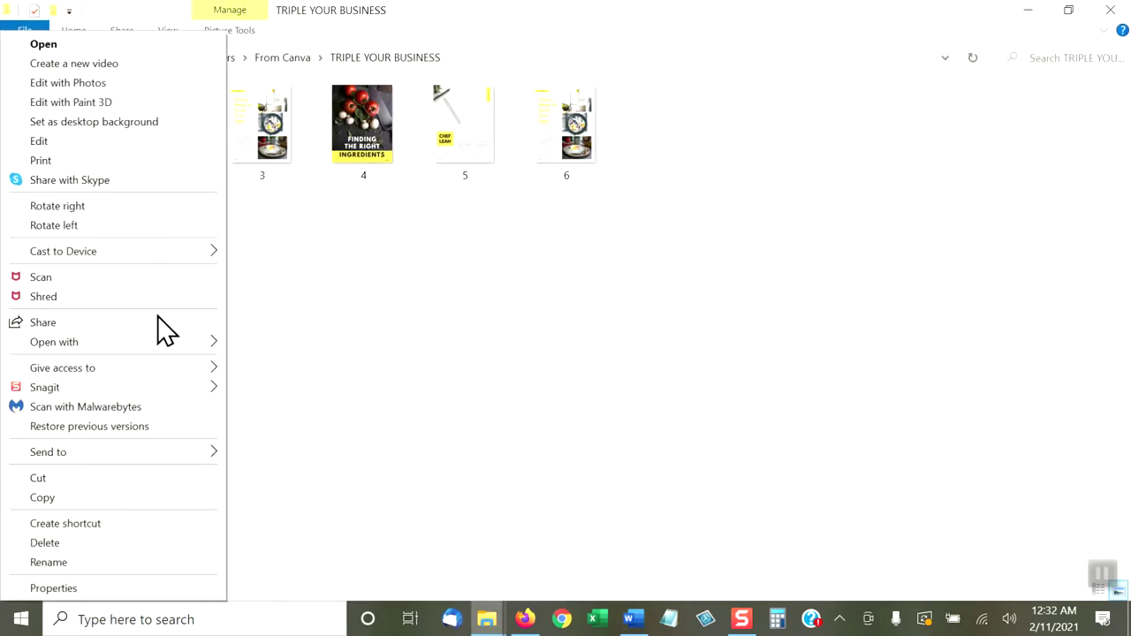
click(96, 500)
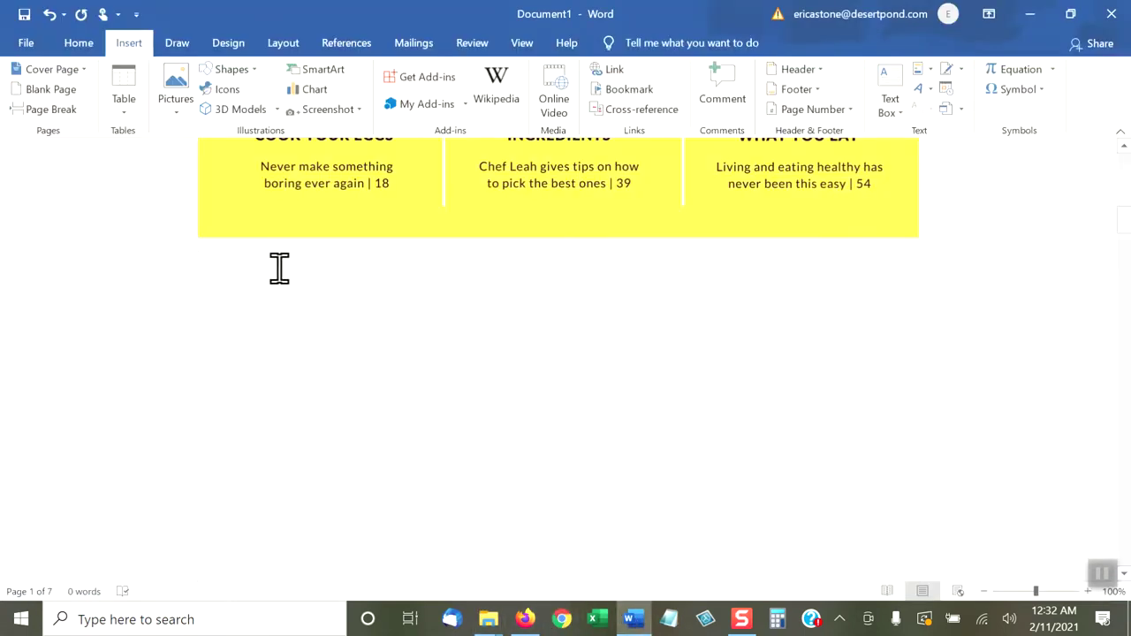
right_click(253, 274)
Copy image 3 from the TRIPLE YOUR BUSINESS folder and paste it onto page 3 of the Word document.
scroll(557, 353, down, 6)
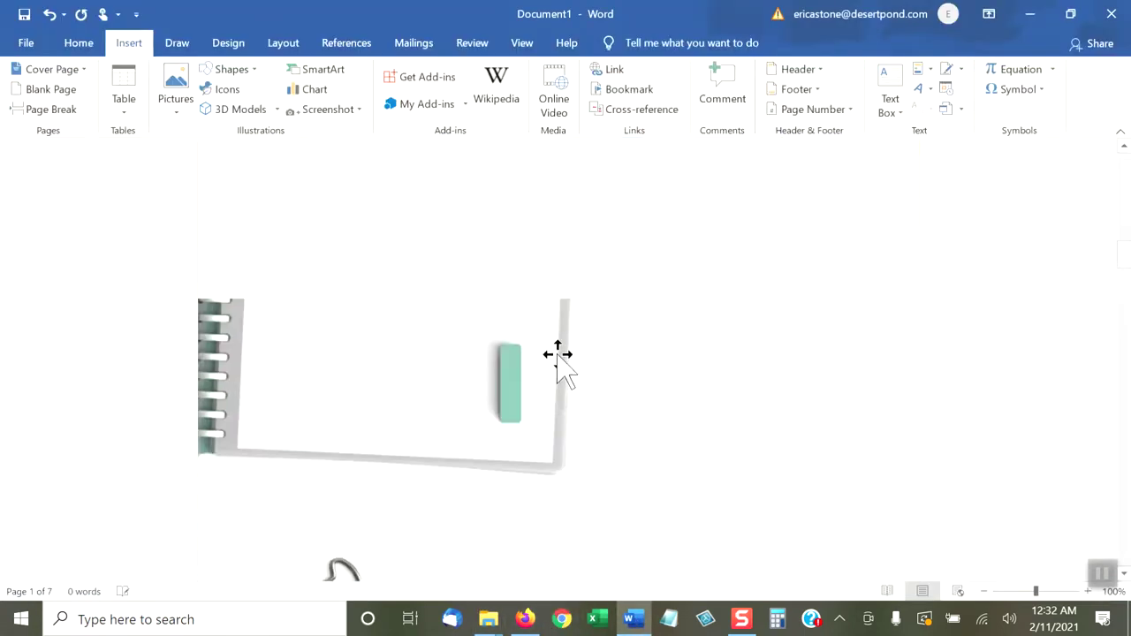
scroll(549, 372, down, 3)
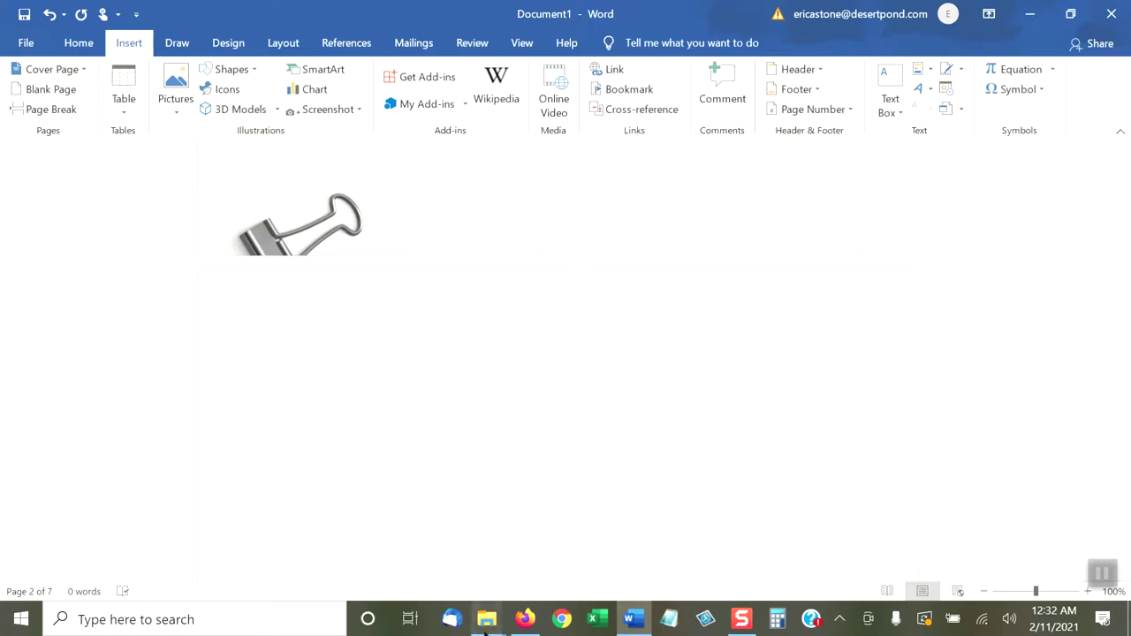
mouse_move(487, 619)
click(669, 521)
click(247, 121)
right_click(265, 151)
click(133, 501)
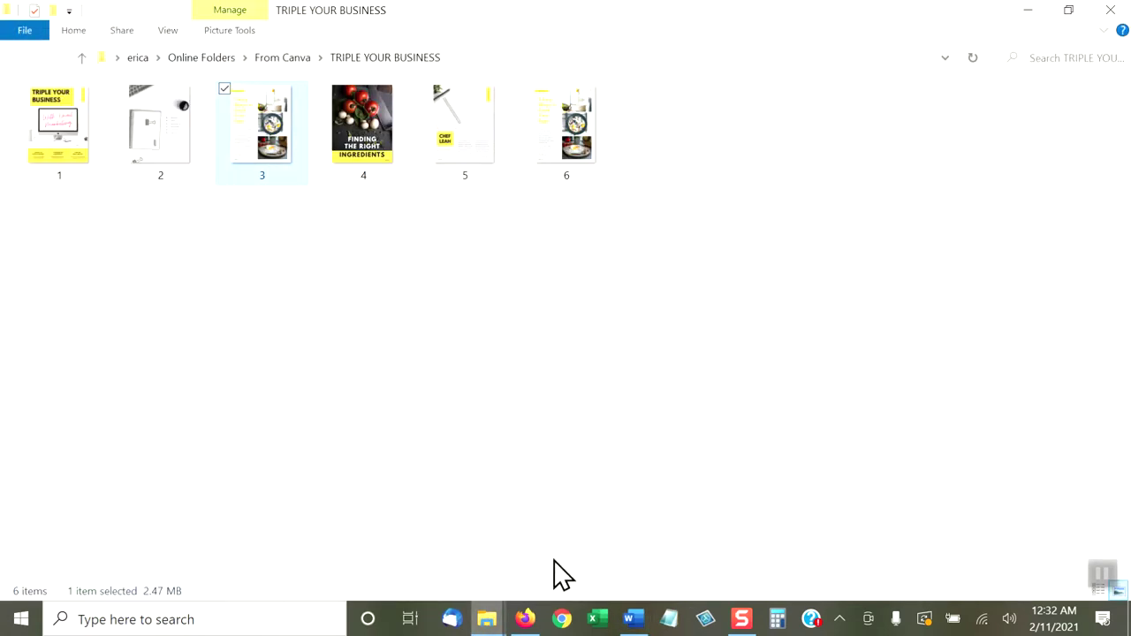
click(633, 619)
right_click(281, 294)
click(316, 373)
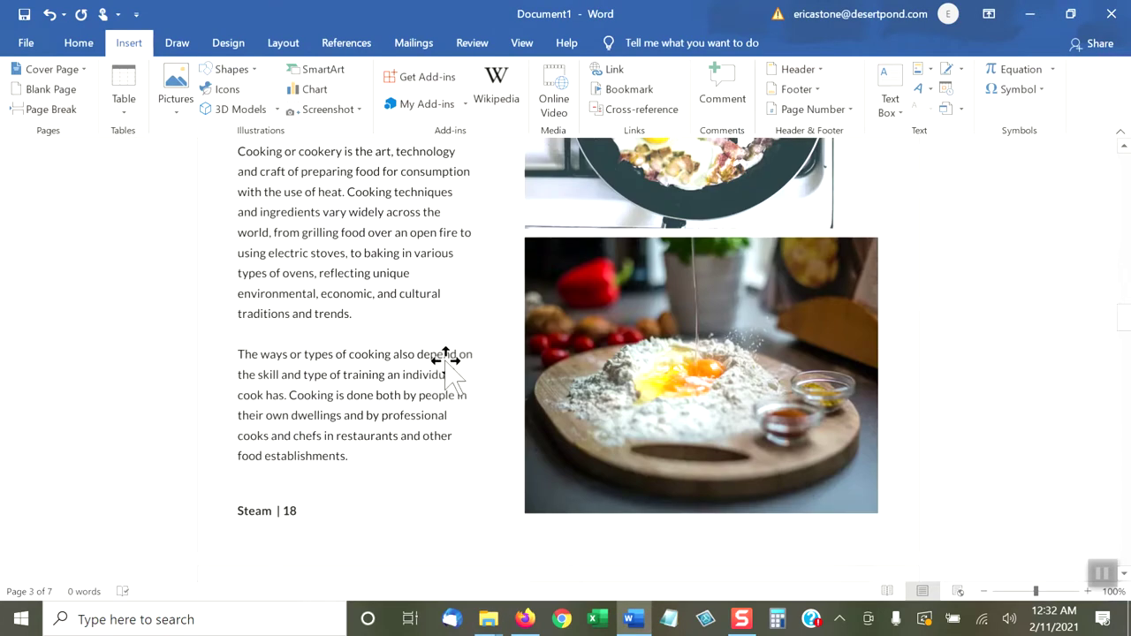
Examine the pasted magazine images and the transitions between pages 1 to 3 of the Word document.
scroll(446, 361, up, 10)
scroll(495, 331, up, 8)
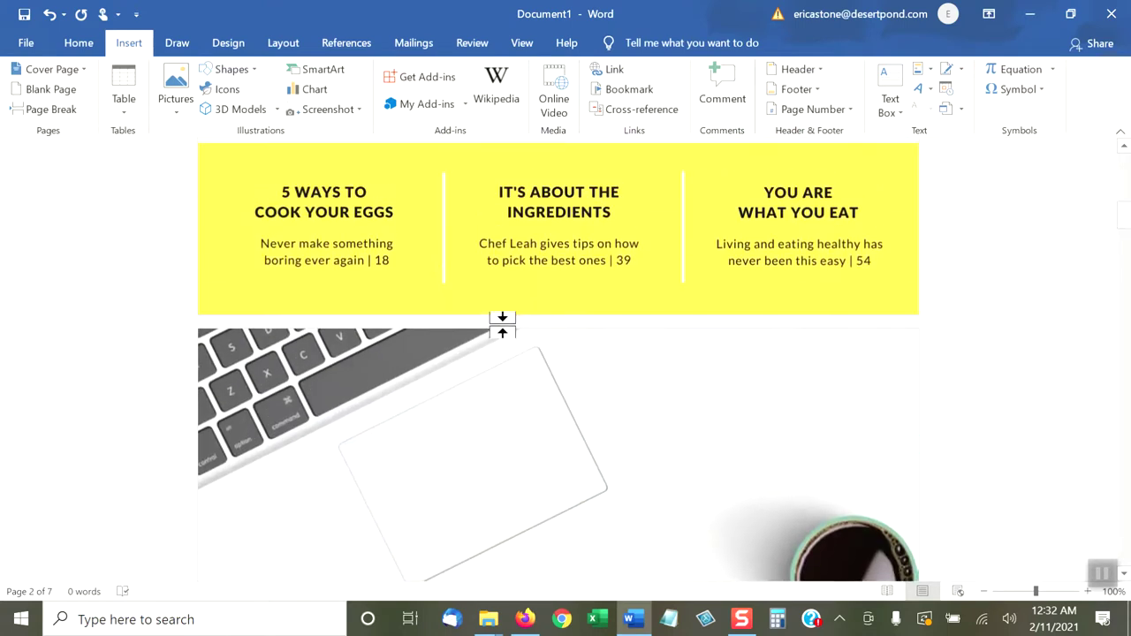
scroll(502, 324, down, 15)
scroll(502, 325, down, 3)
scroll(502, 325, up, 2)
scroll(502, 325, up, 2)
scroll(502, 325, down, 8)
scroll(500, 327, up, 1)
Copy image 5 from the TRIPLE YOUR BUSINESS folder and paste it below the page 3 image in the Word document.
mouse_move(499, 623)
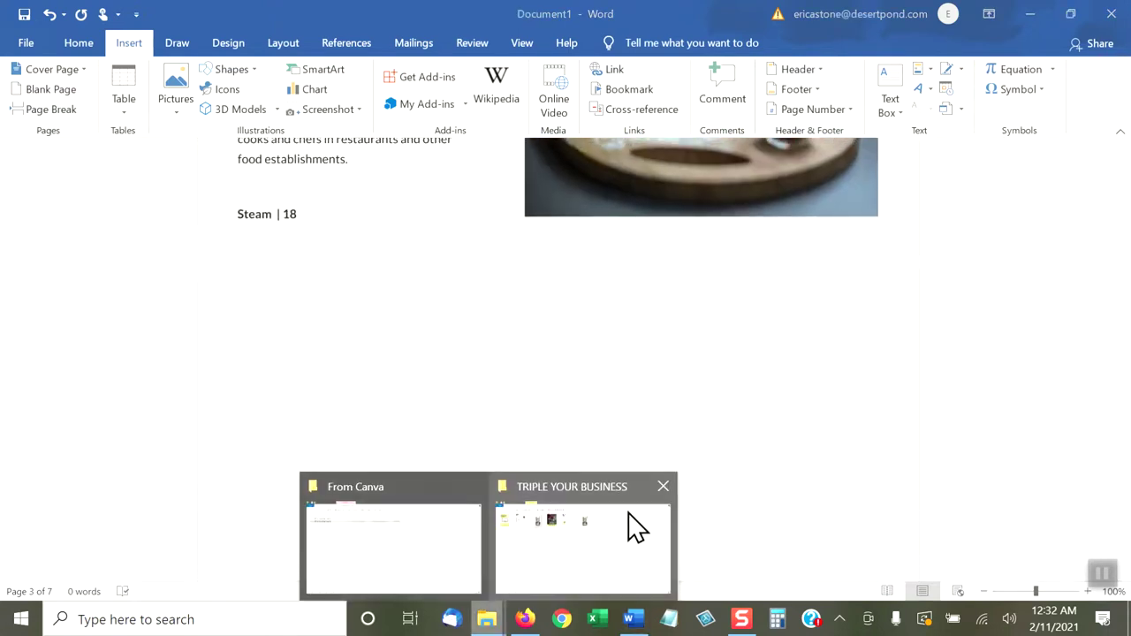
click(630, 528)
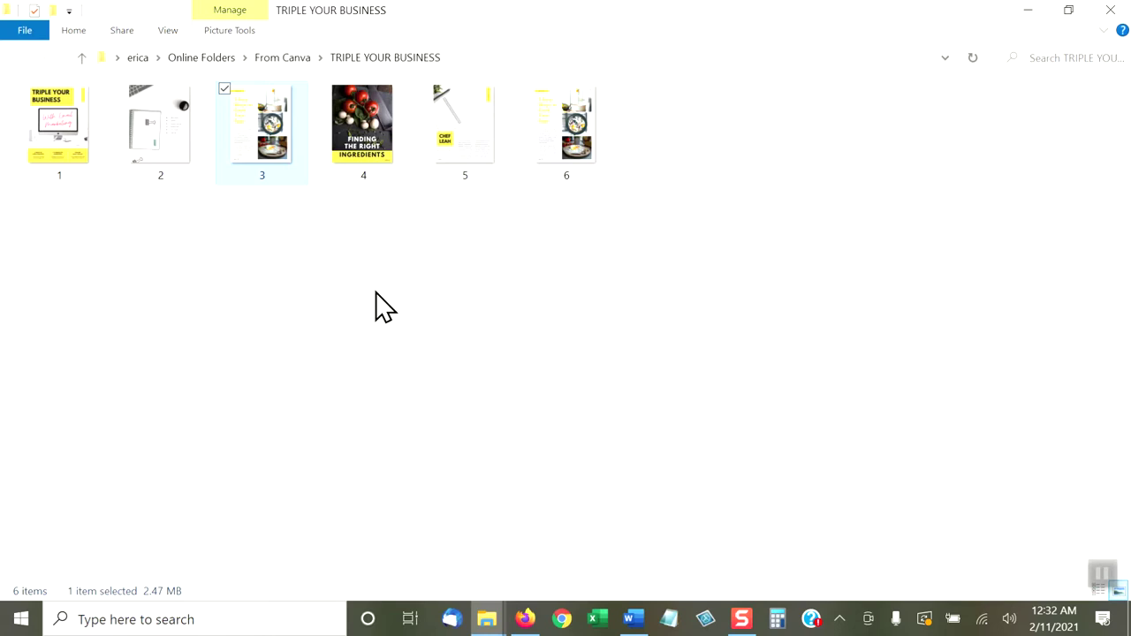
click(473, 139)
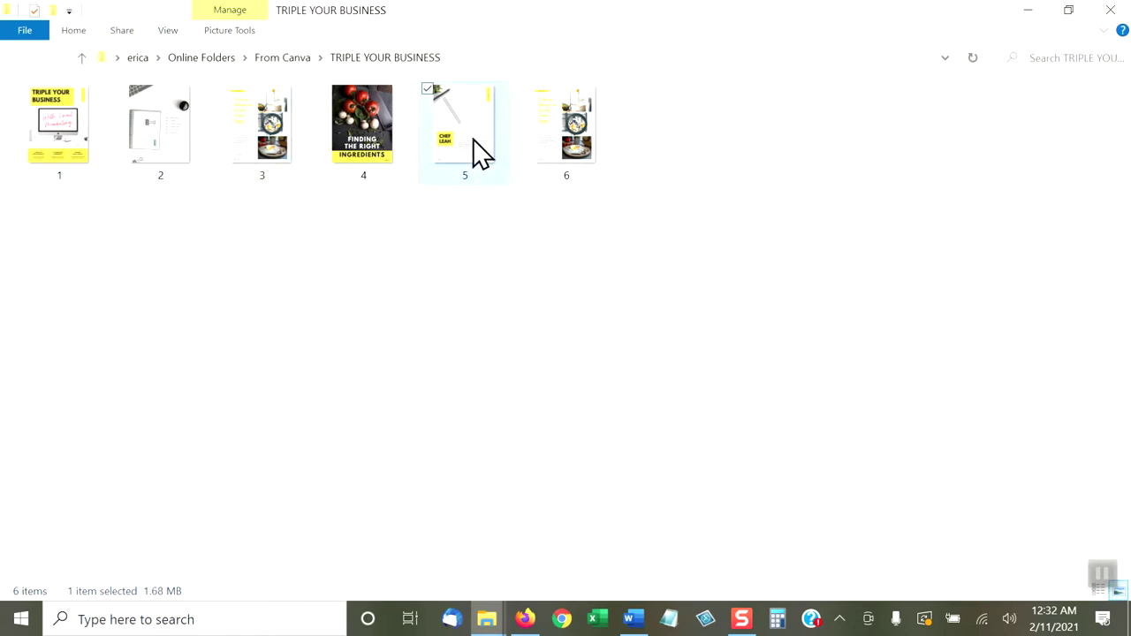
right_click(472, 139)
click(477, 550)
click(633, 618)
right_click(363, 302)
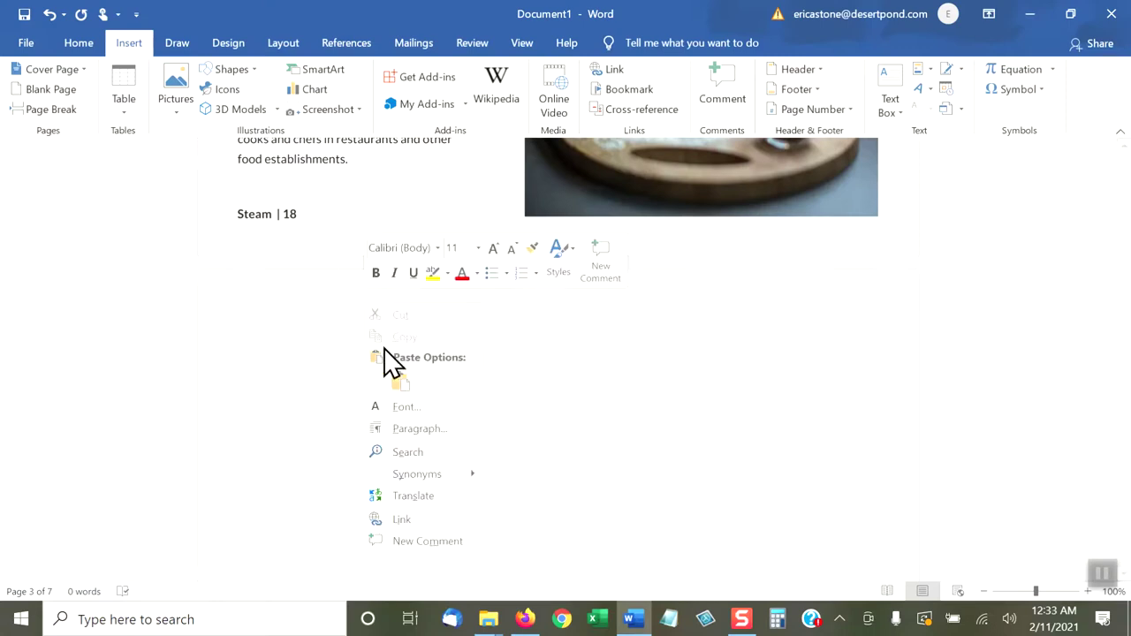
click(397, 396)
scroll(581, 361, down, 2)
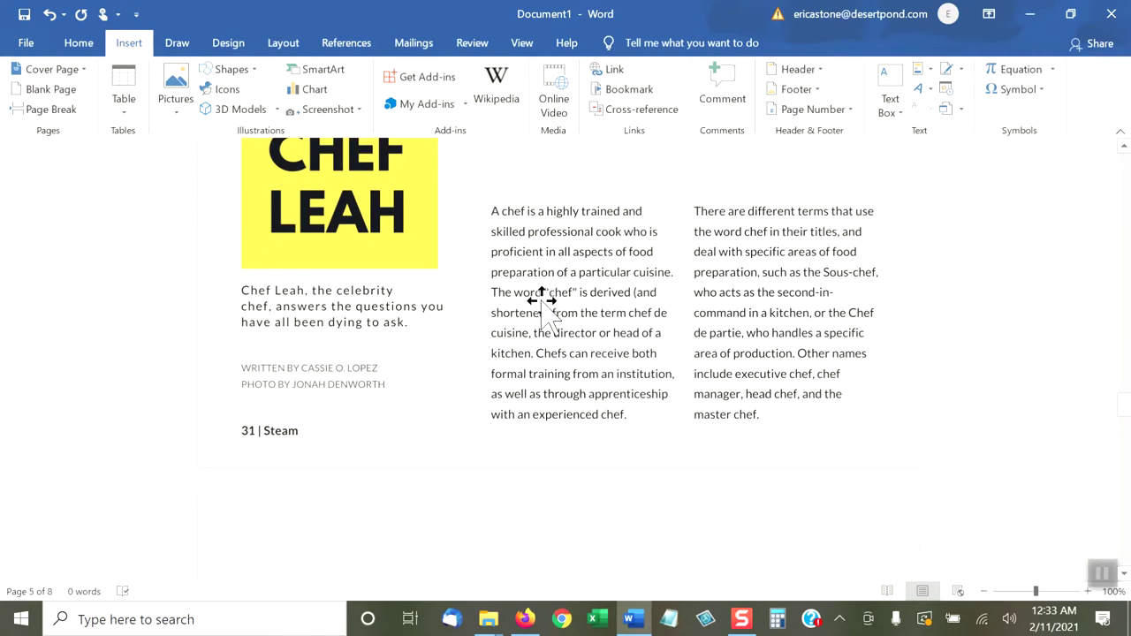
scroll(565, 318, up, 2)
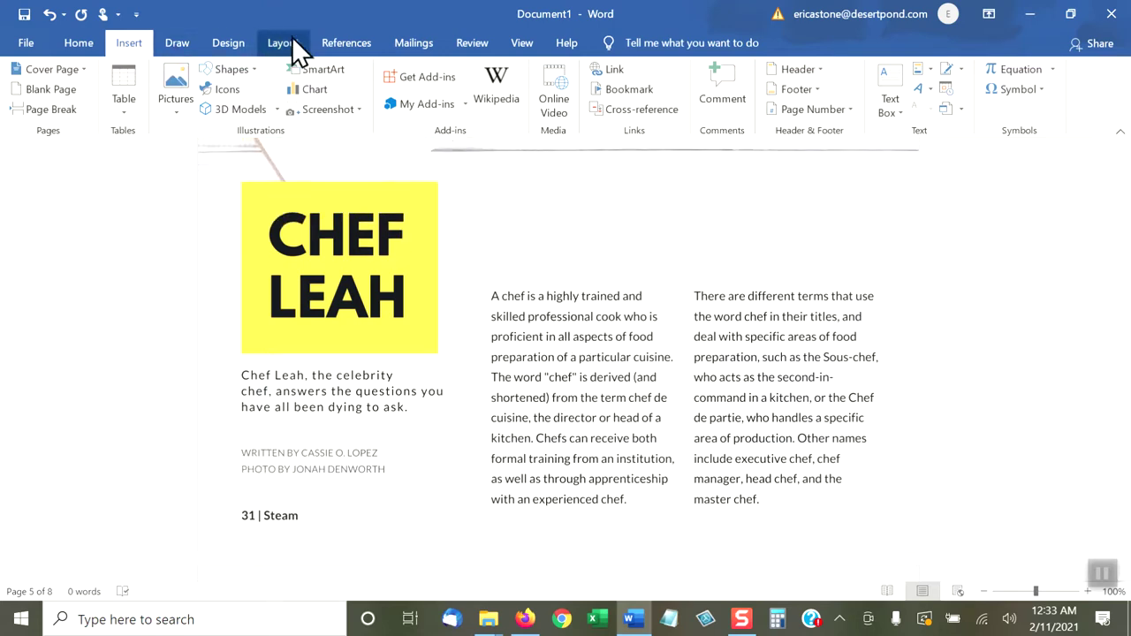
click(26, 44)
click(24, 51)
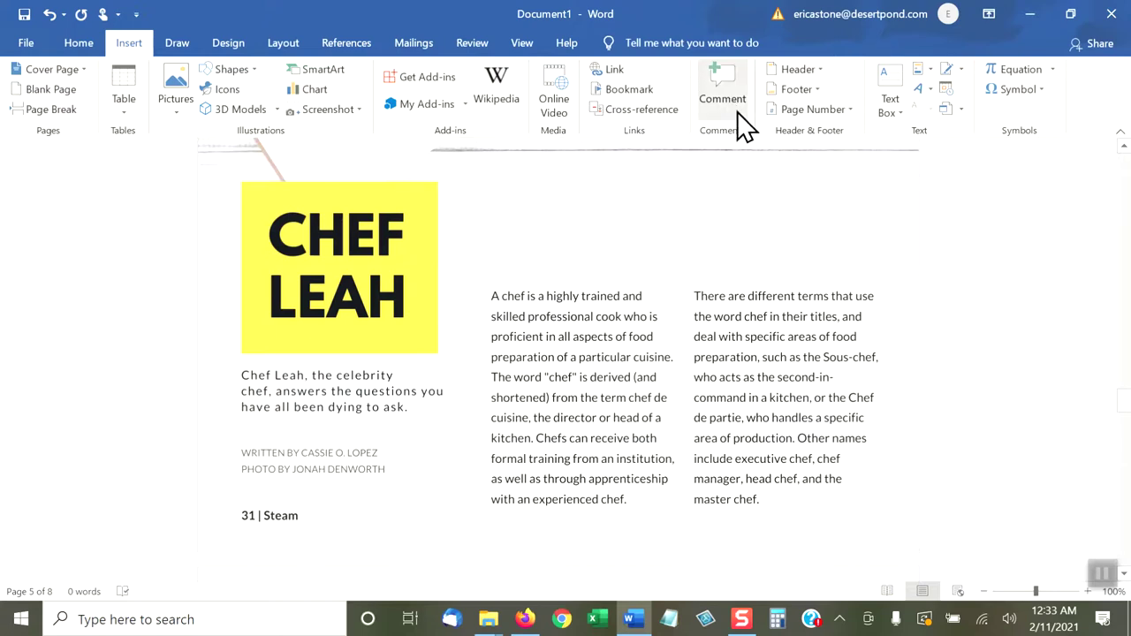
click(889, 102)
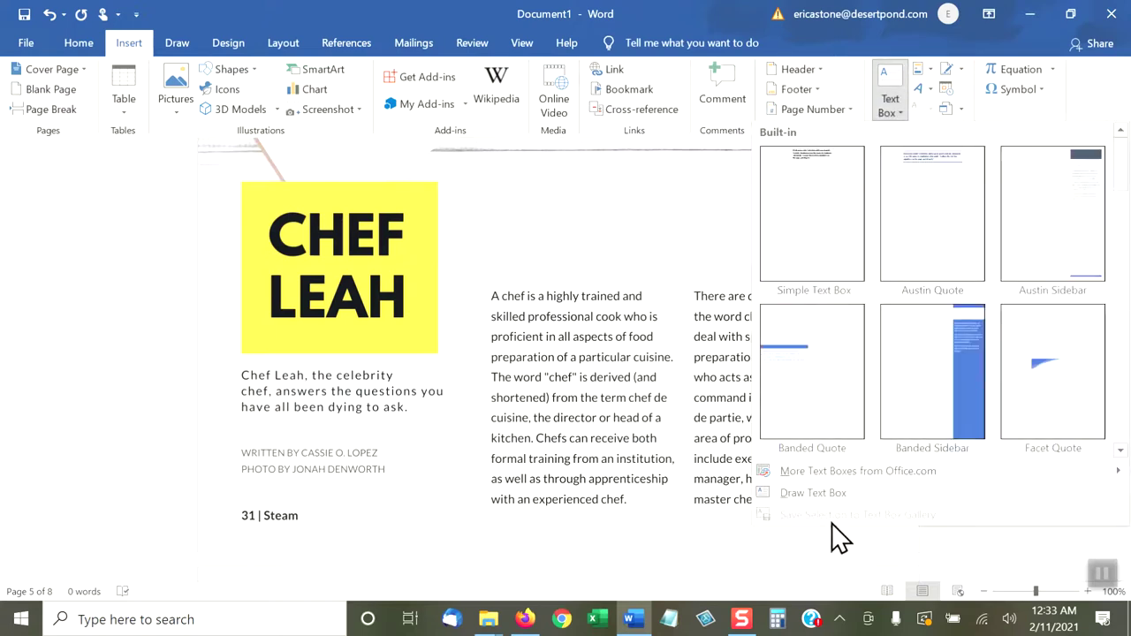
click(811, 494)
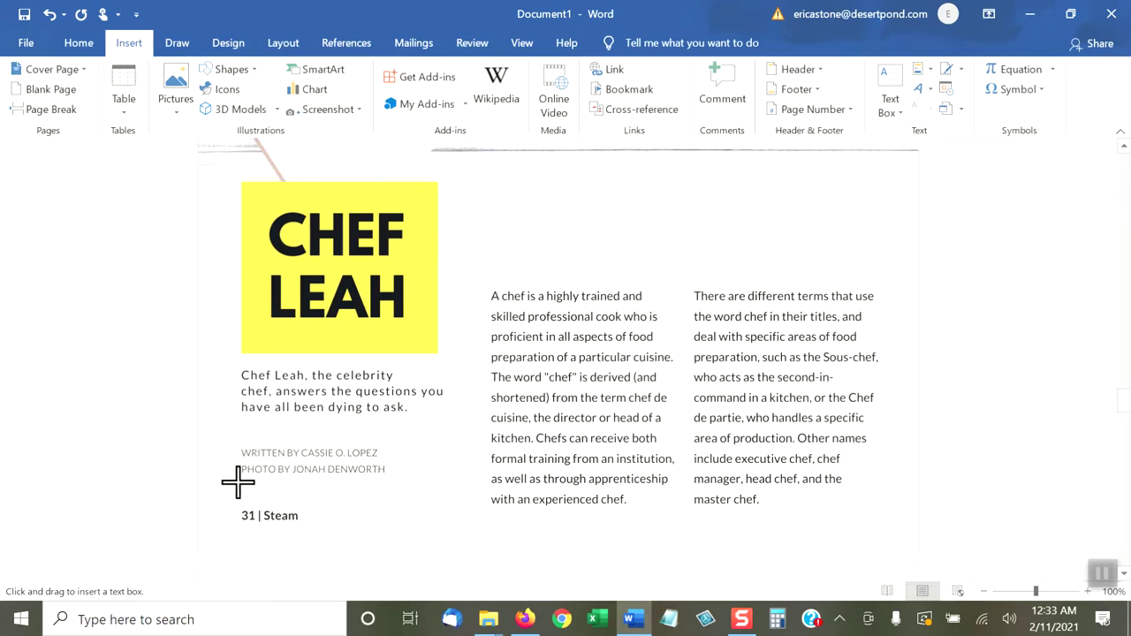
mouse_move(243, 476)
mouse_down()
mouse_move(291, 502)
mouse_move(481, 505)
mouse_up()
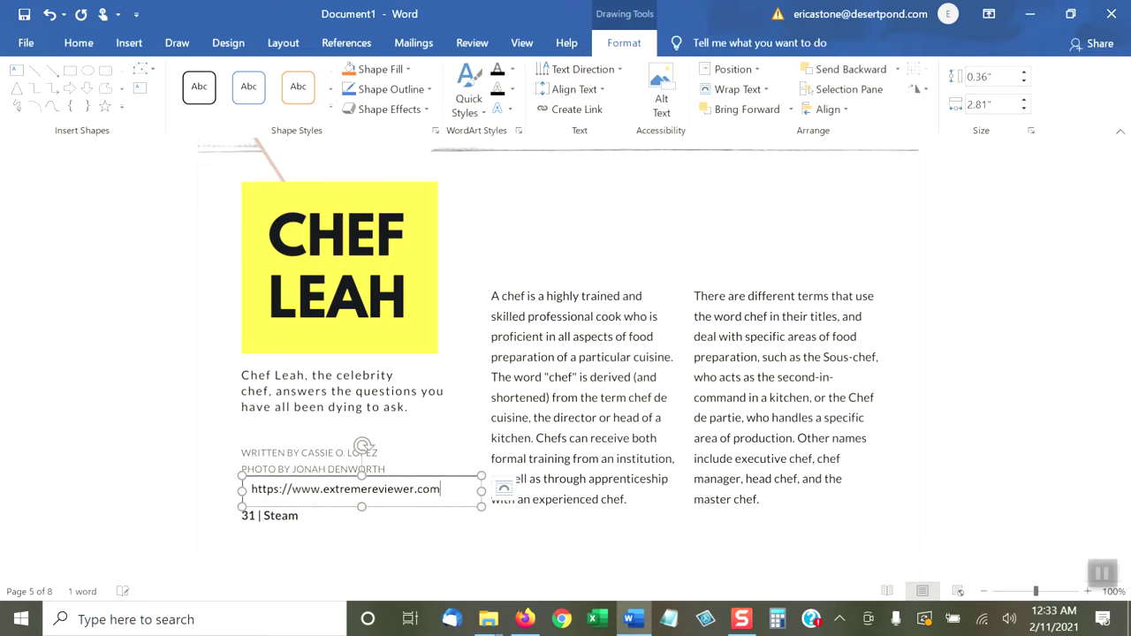
double_click(336, 489)
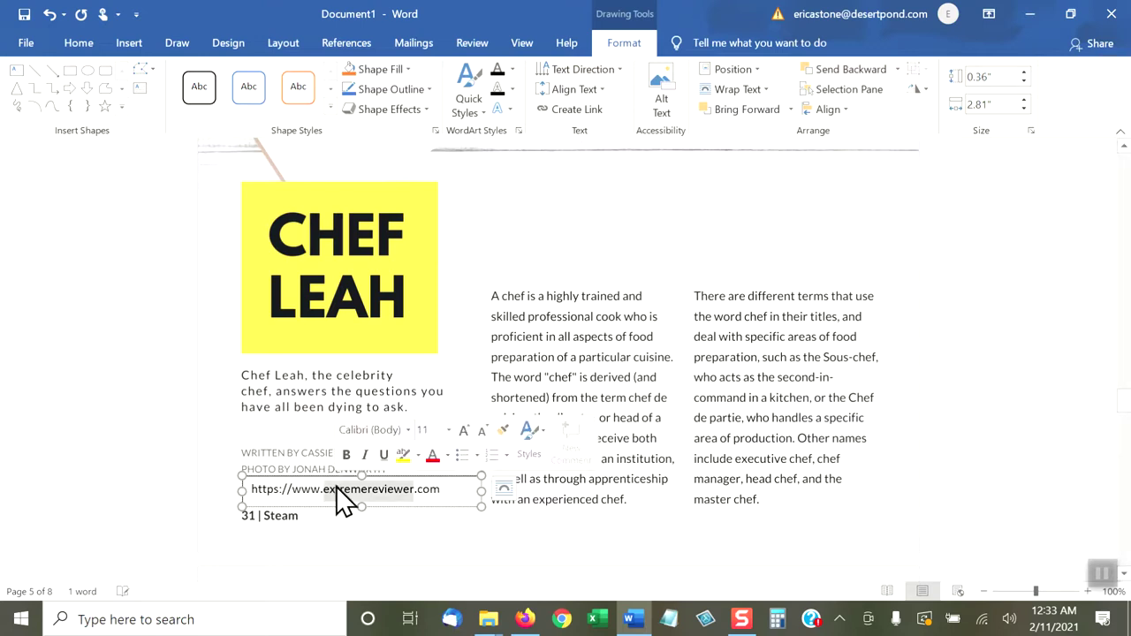
triple_click(335, 489)
drag(334, 490, 330, 496)
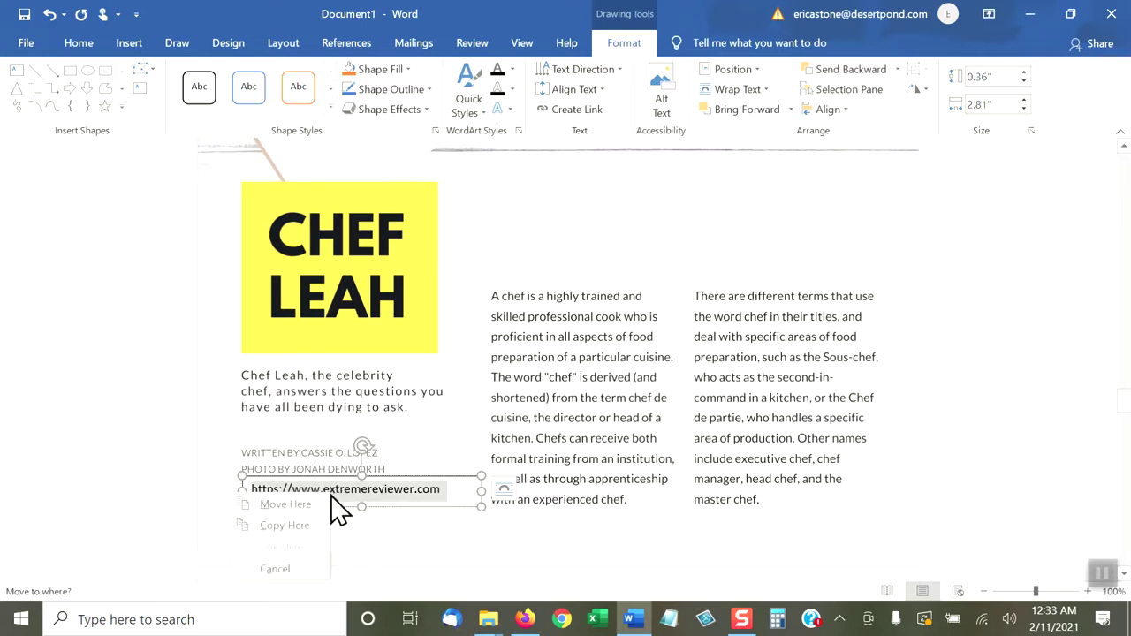
key(Escape)
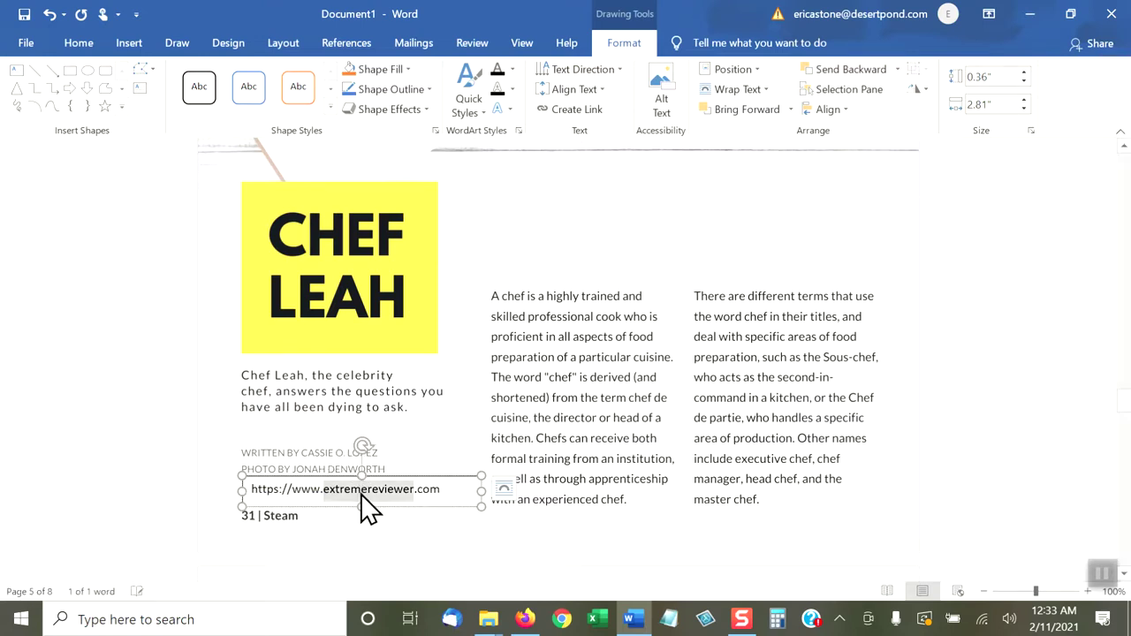
right_click(362, 497)
click(398, 460)
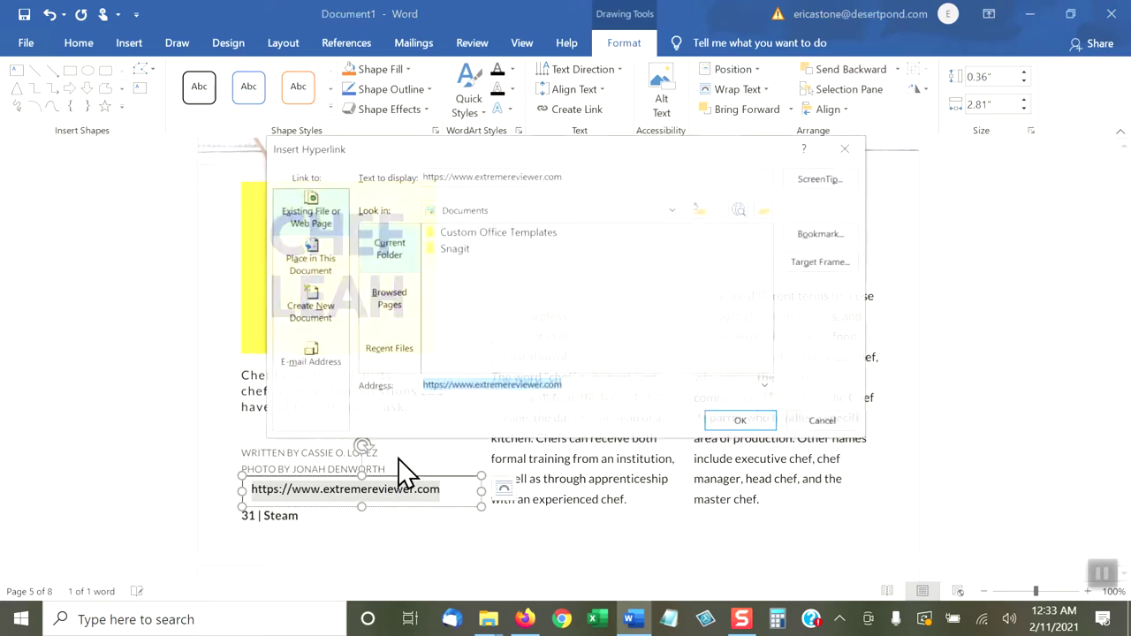
click(734, 423)
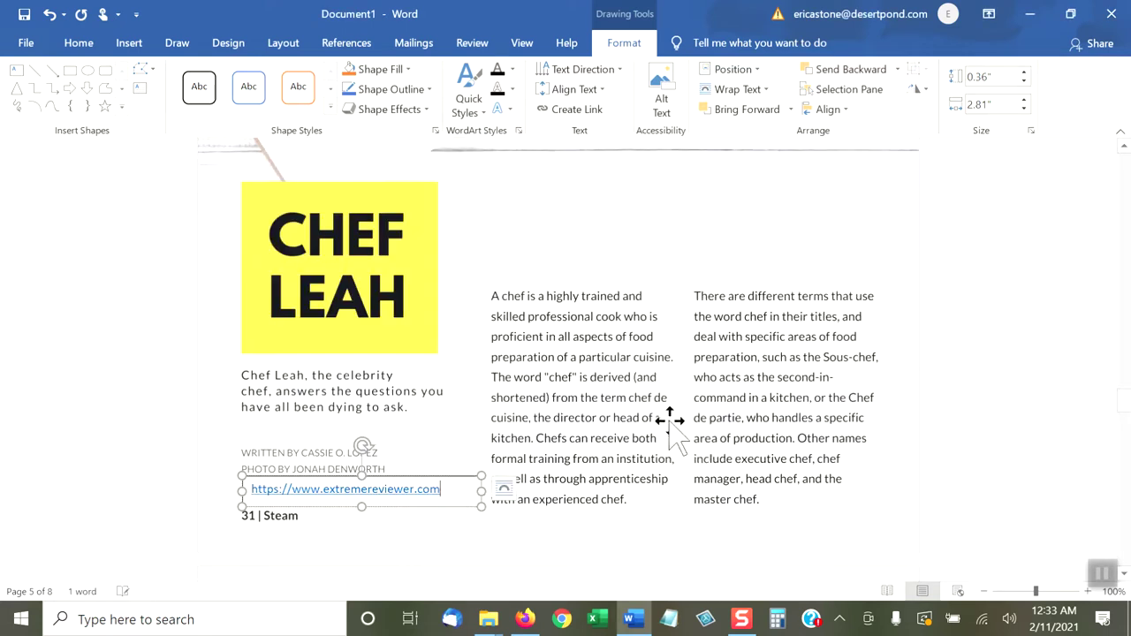
click(586, 242)
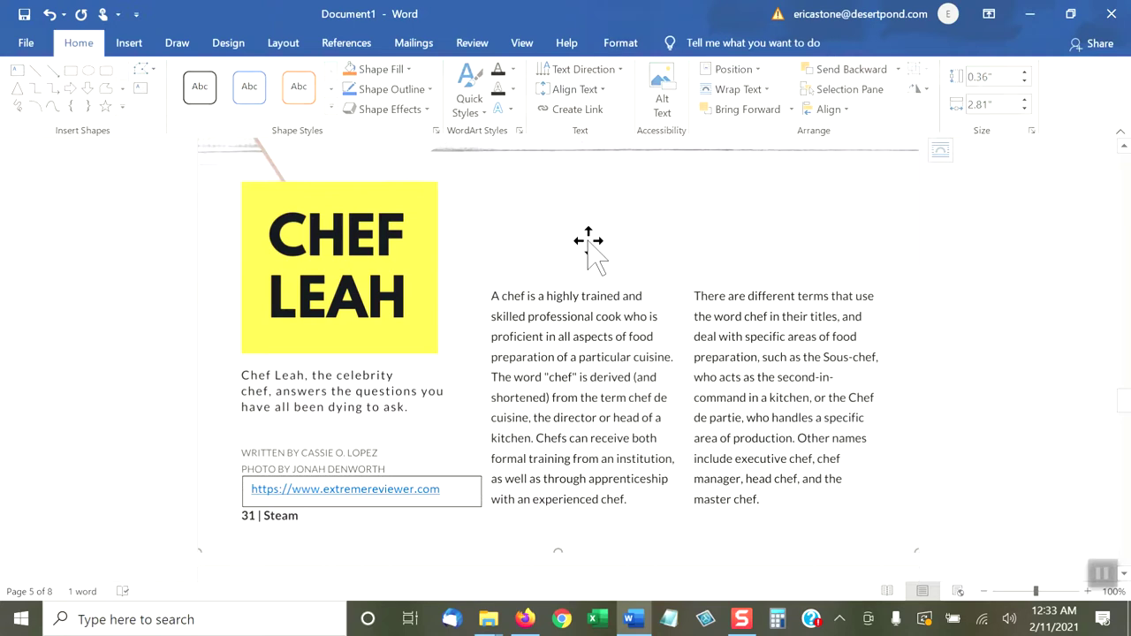
Remove the outline of the hyperlink's text box by setting its line to No line.
click(470, 482)
right_click(476, 493)
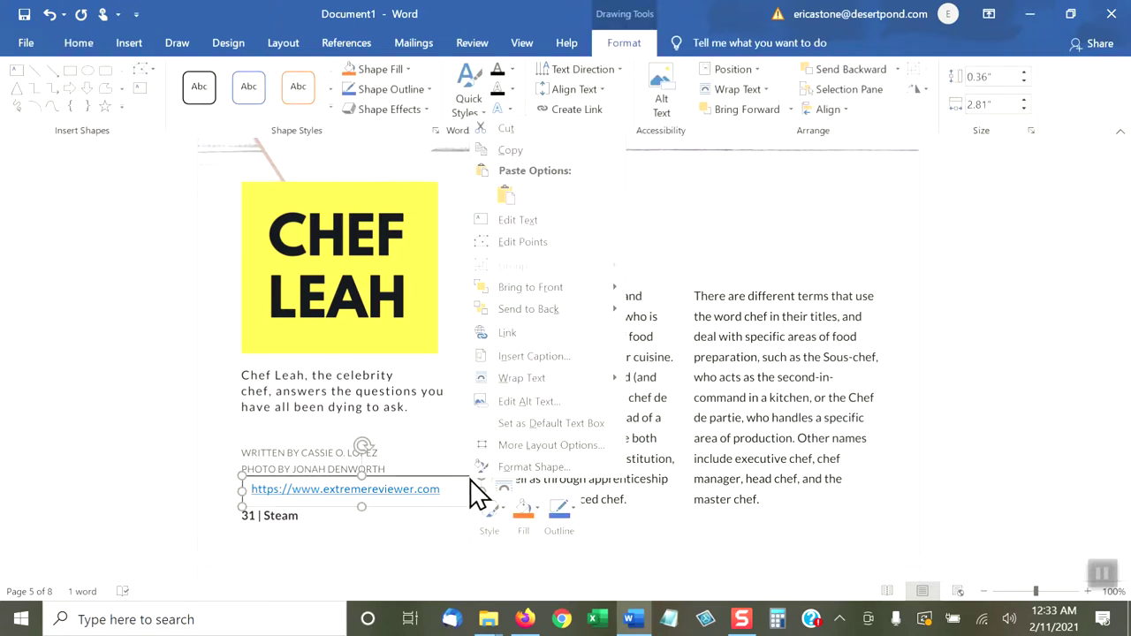
click(530, 466)
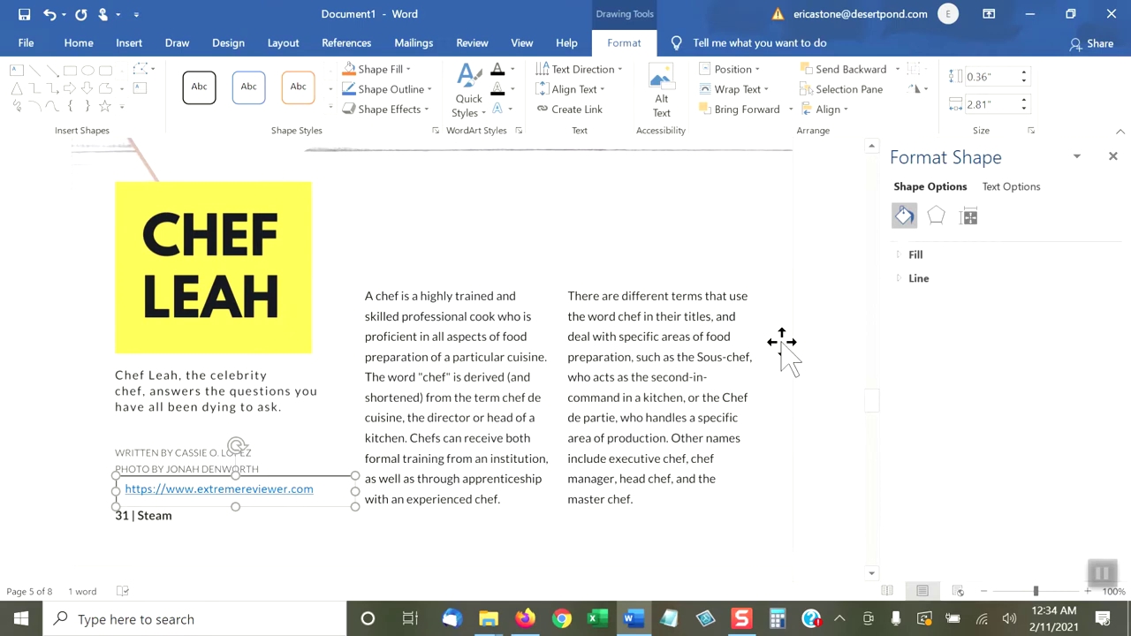
click(911, 281)
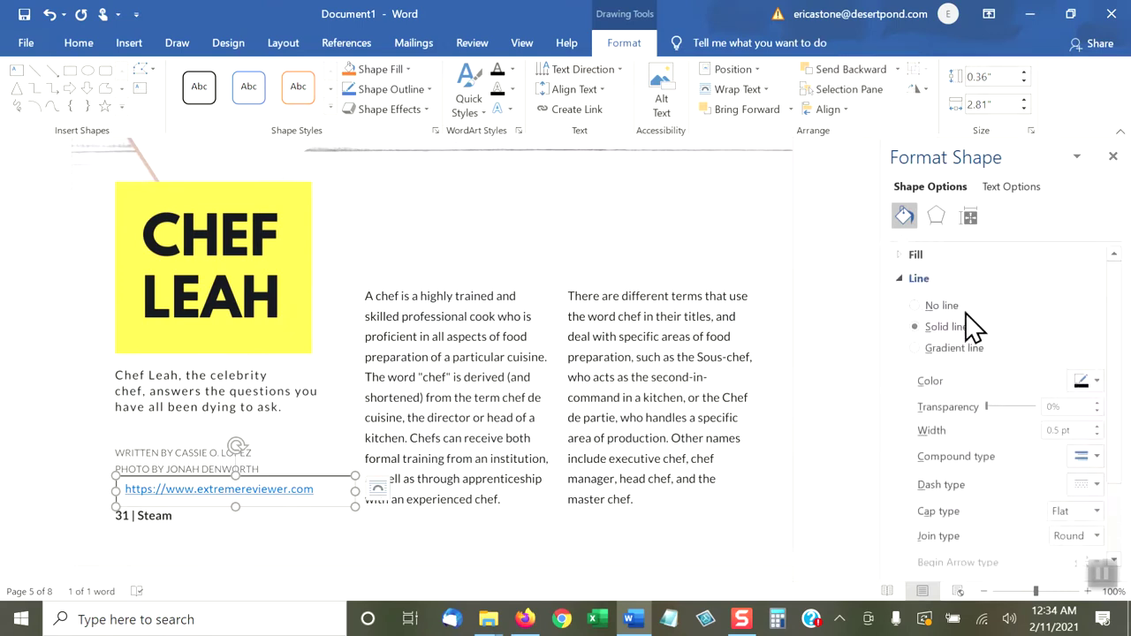
click(950, 308)
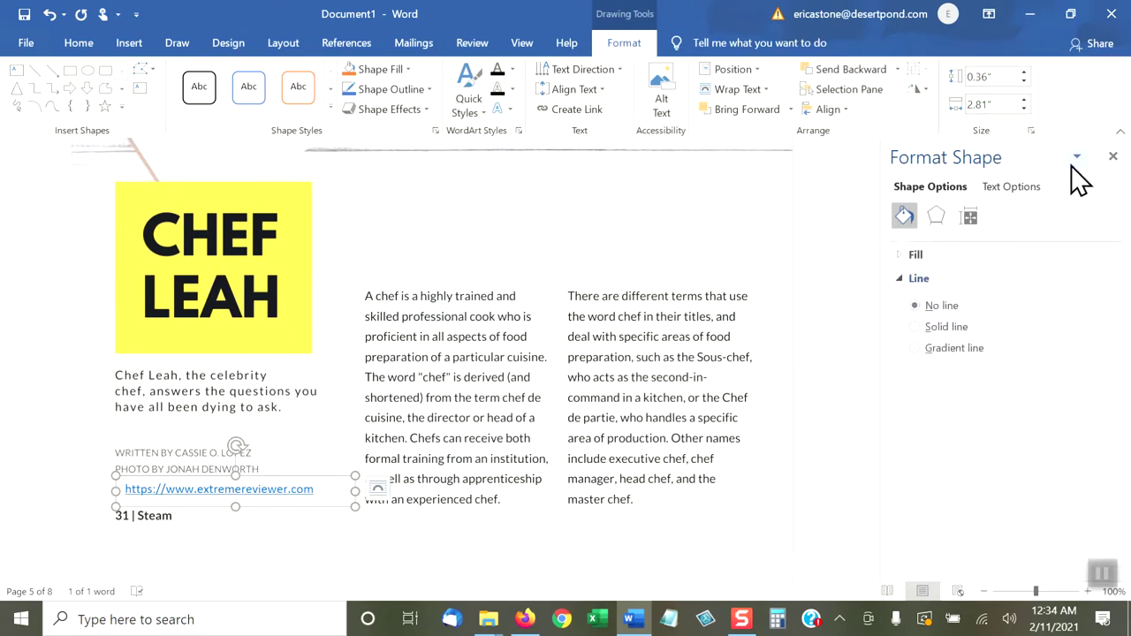
click(1112, 156)
click(582, 264)
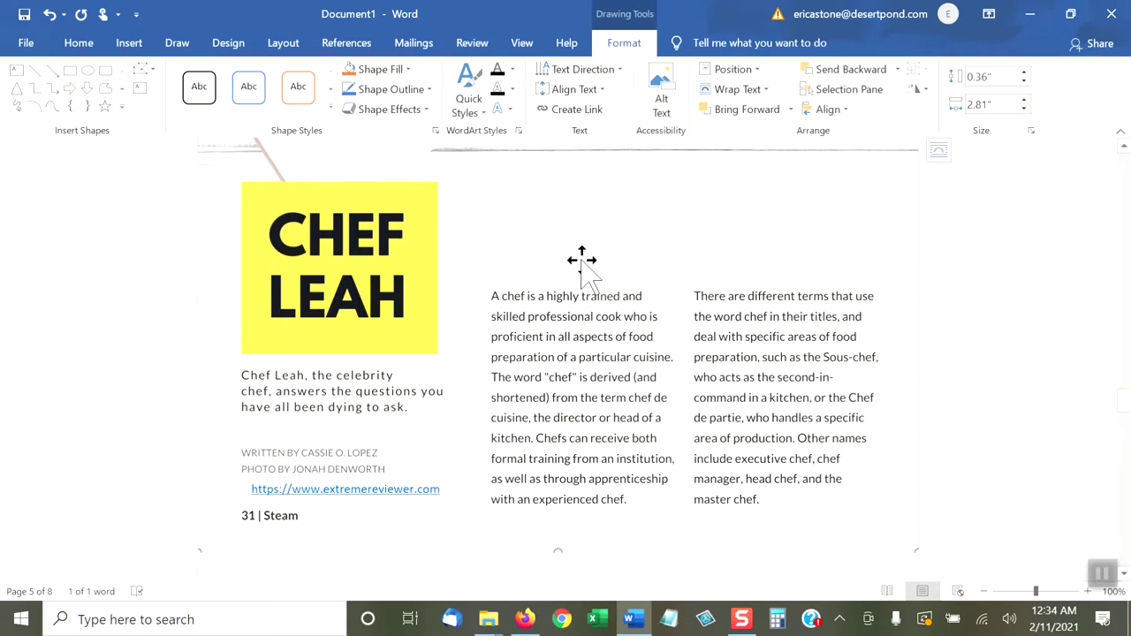
Move the hyperlink's text box up between the Chef Leah introduction and the author credit, aligning its text with the introduction.
click(451, 462)
click(429, 472)
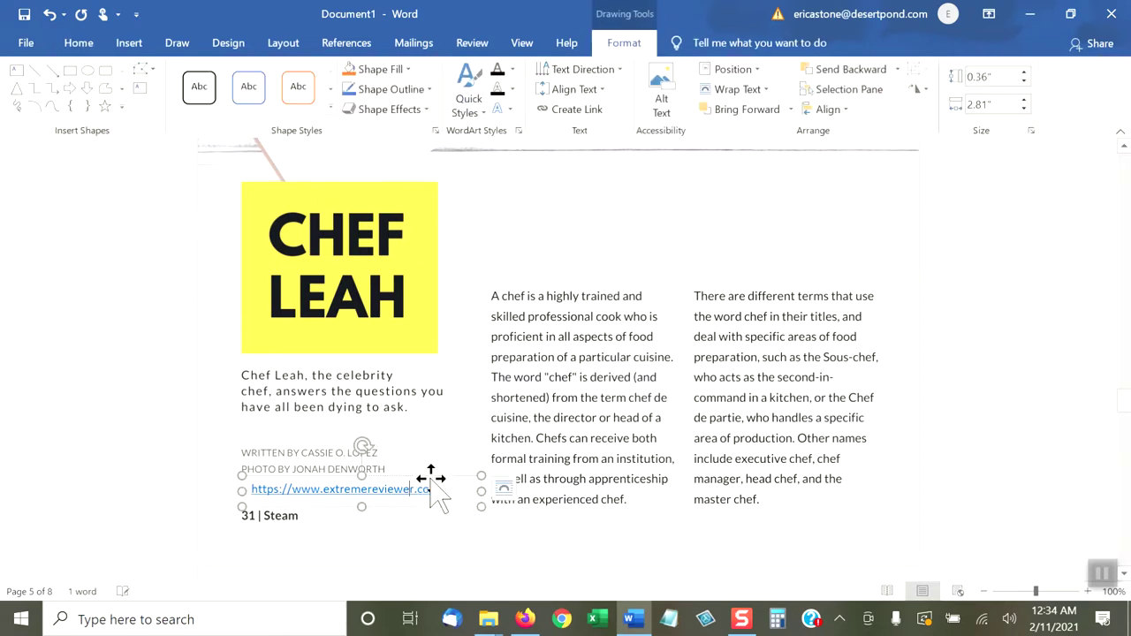
mouse_move(429, 472)
mouse_down()
mouse_move(417, 477)
mouse_move(420, 415)
mouse_up()
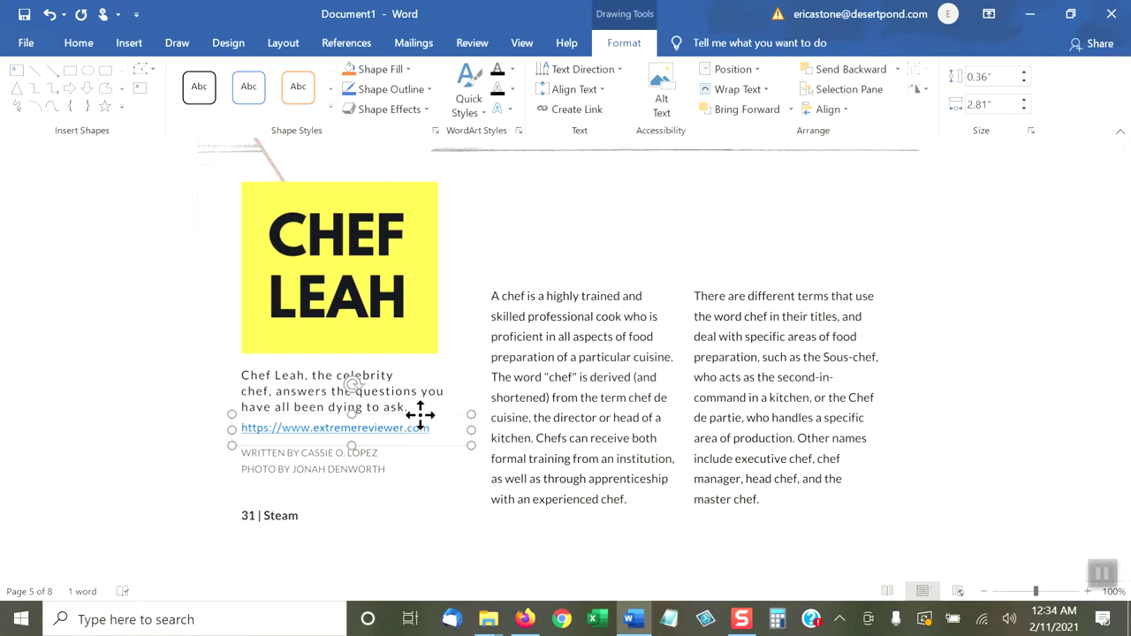
Increase the font size of the hyperlink text to 12.
triple_click(403, 430)
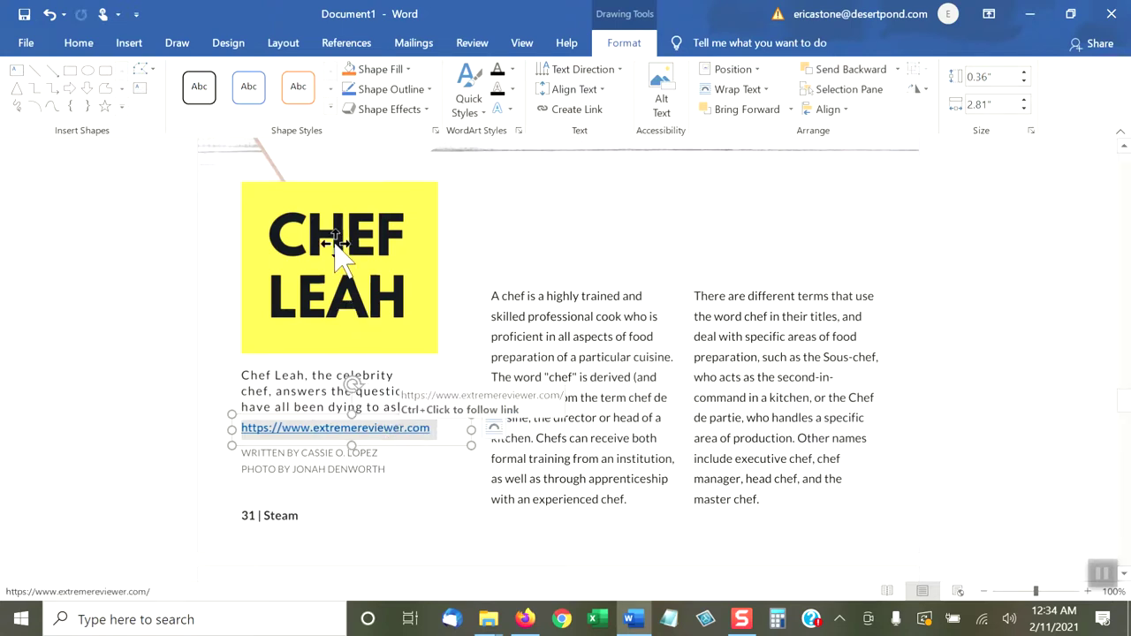
click(62, 42)
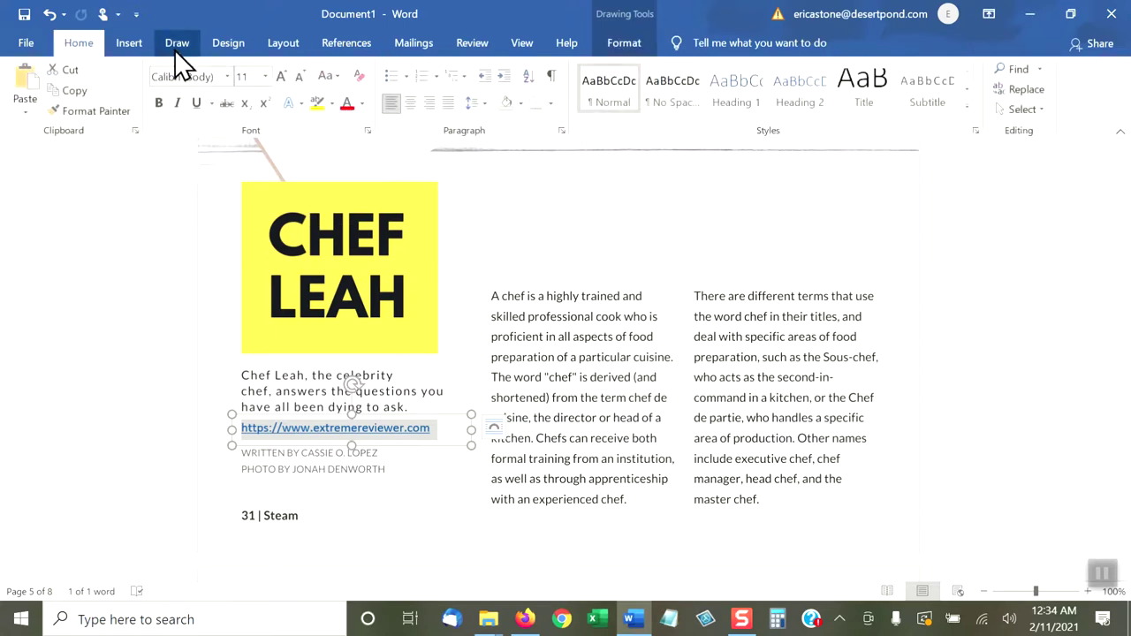
click(281, 76)
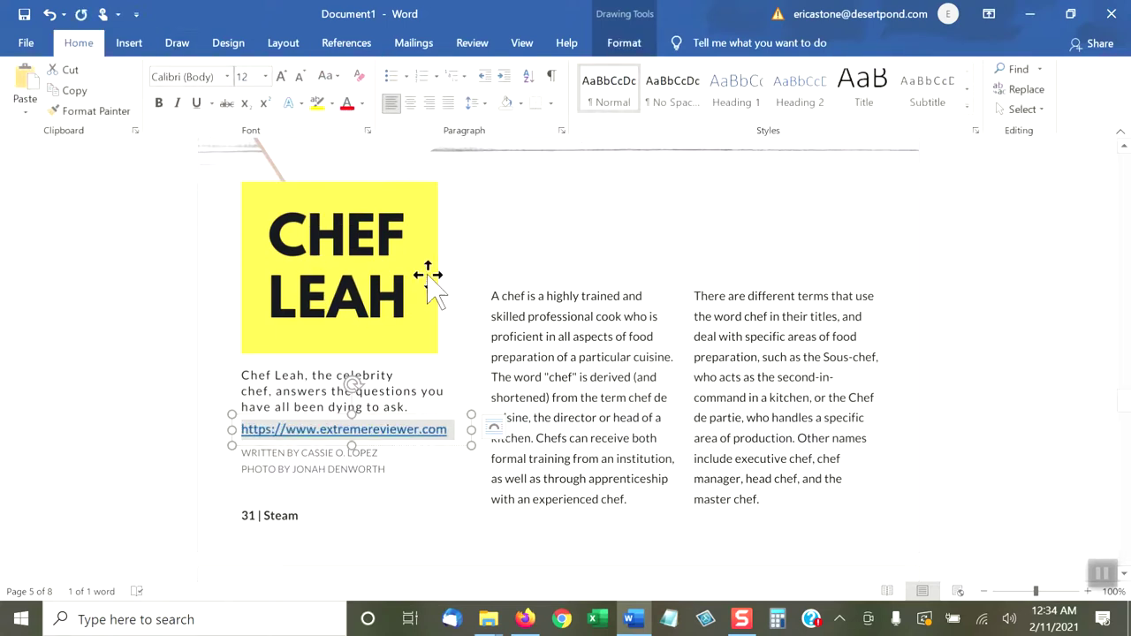
click(512, 233)
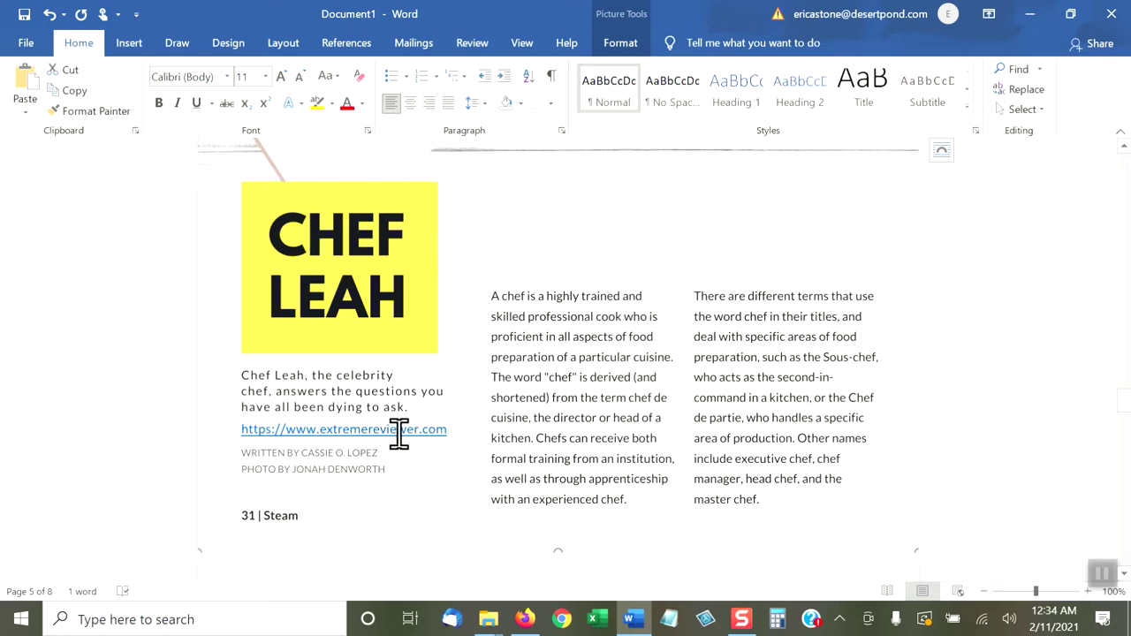
Save the document as a PDF named Doc1 in the Word Docs folder and view the published file.
scroll(499, 353, up, 5)
scroll(465, 333, down, 1)
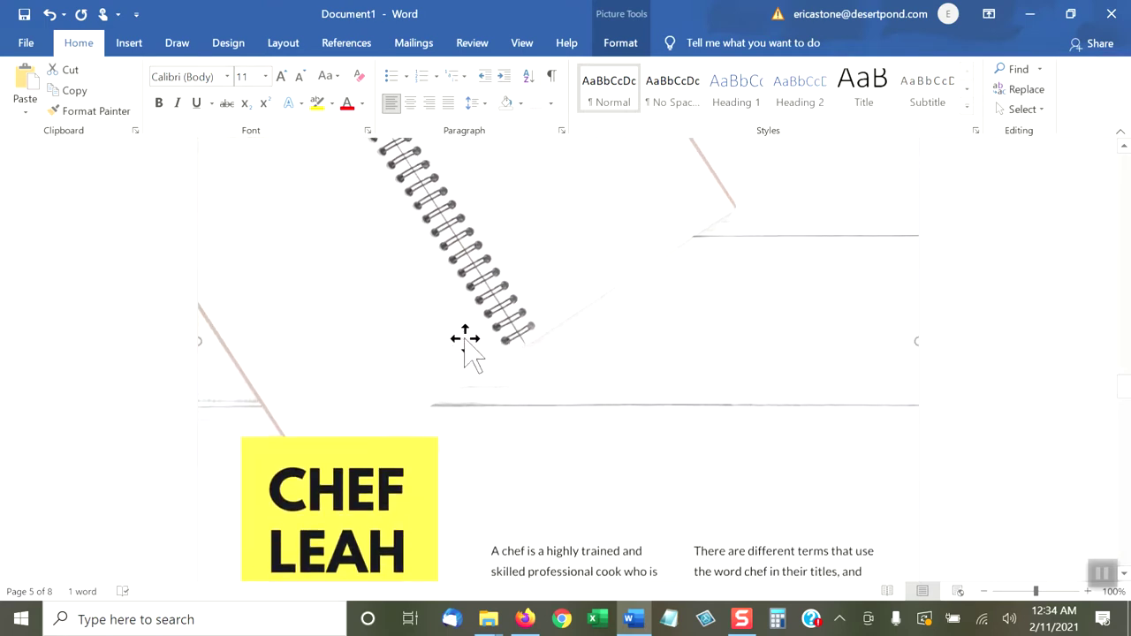
click(19, 44)
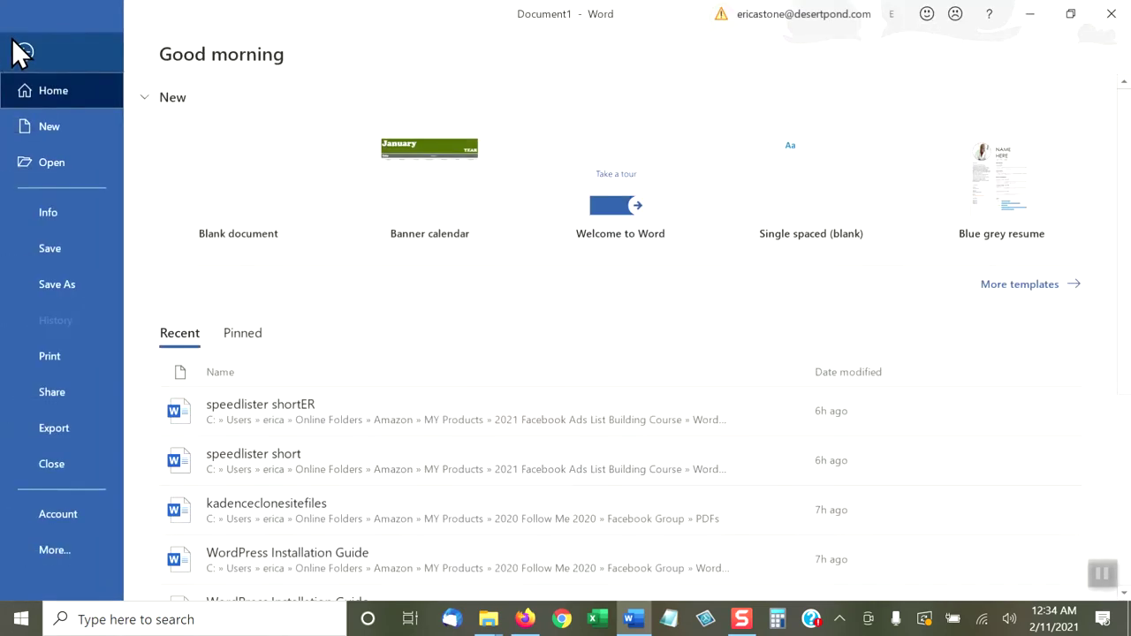
click(52, 289)
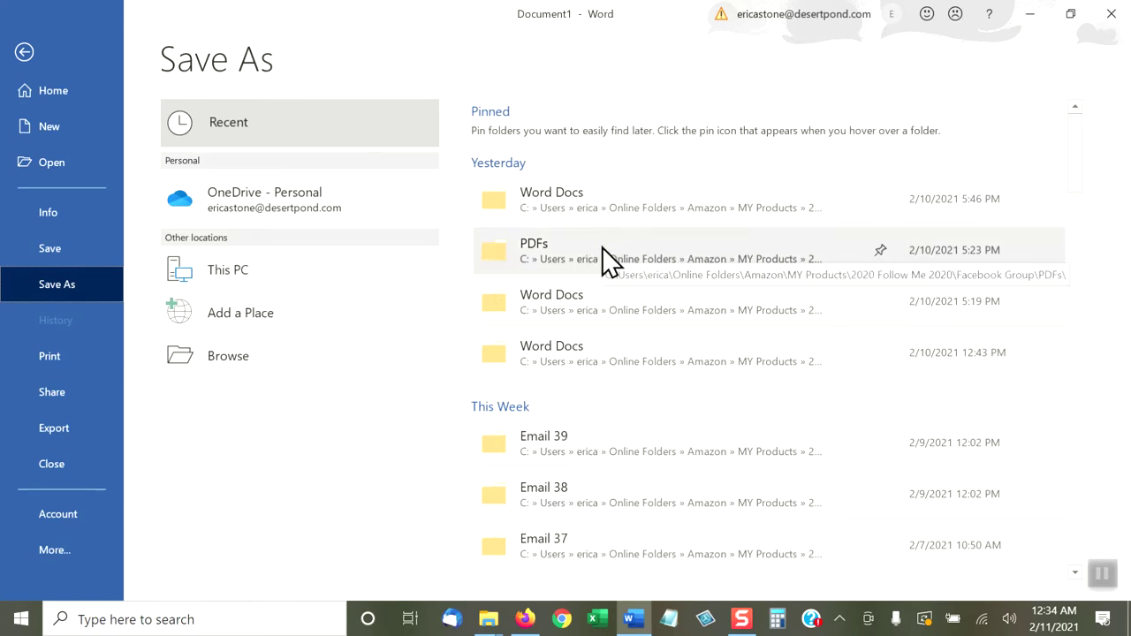
click(590, 217)
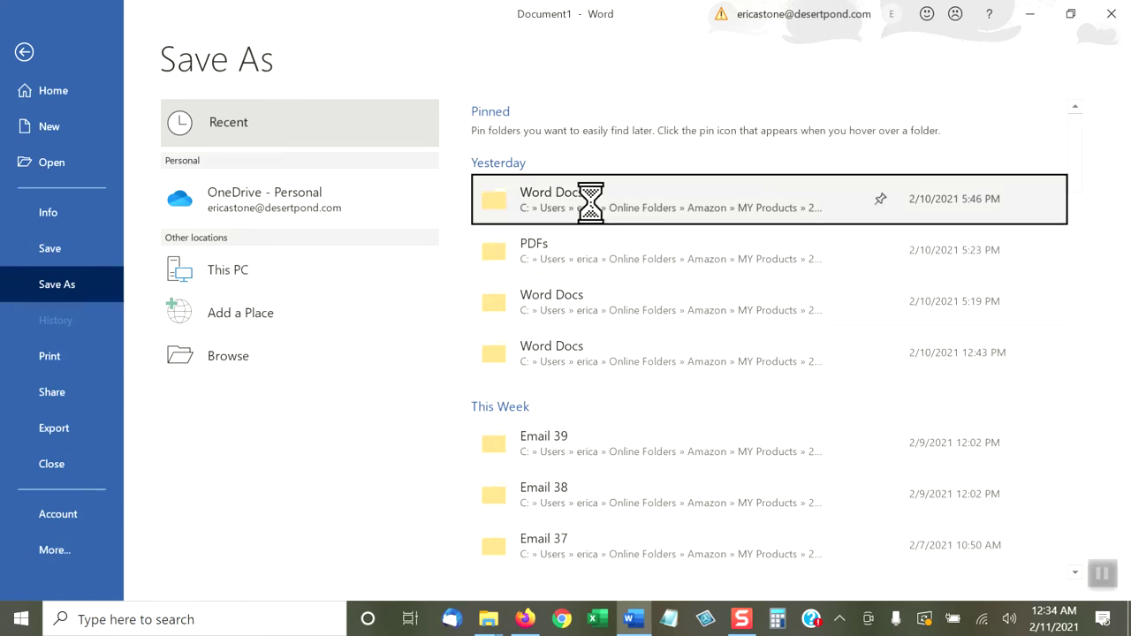
click(176, 320)
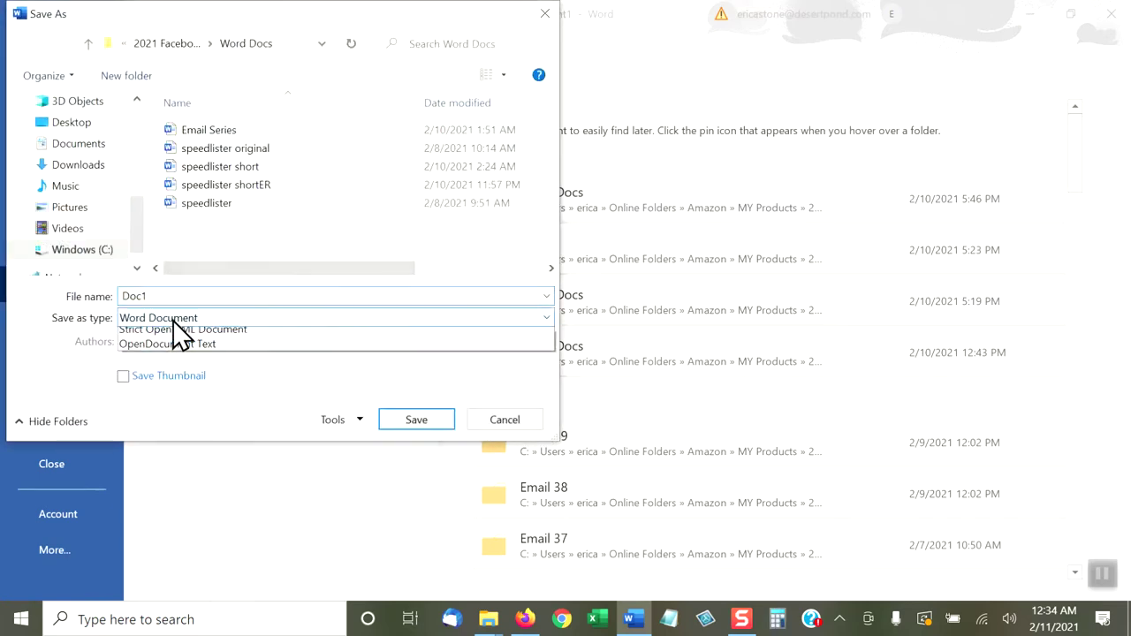
click(161, 423)
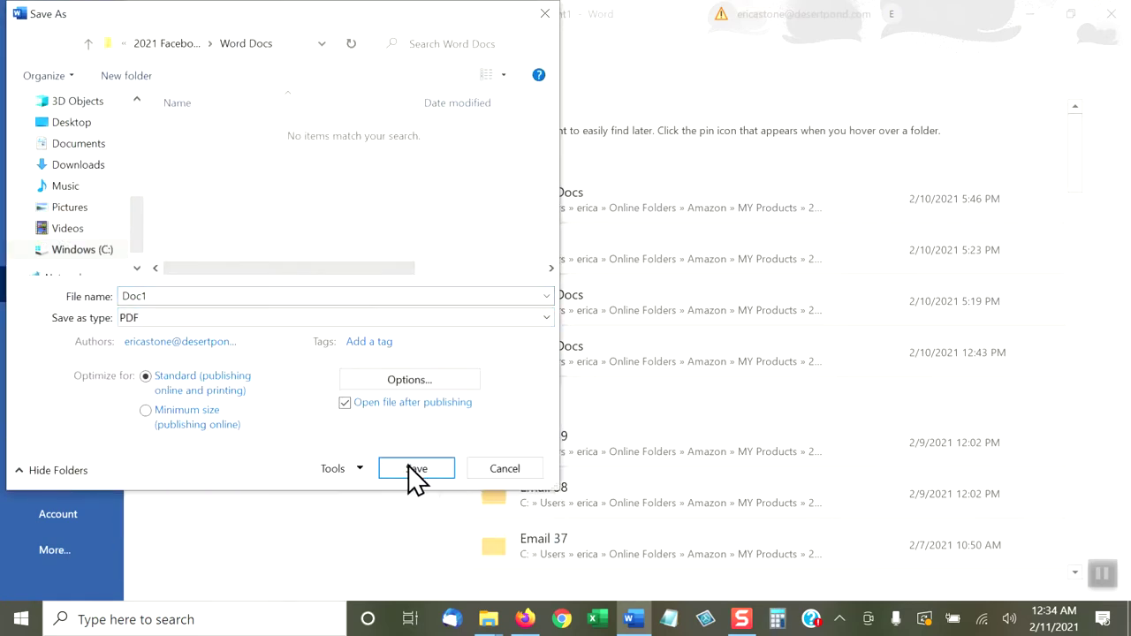
click(414, 476)
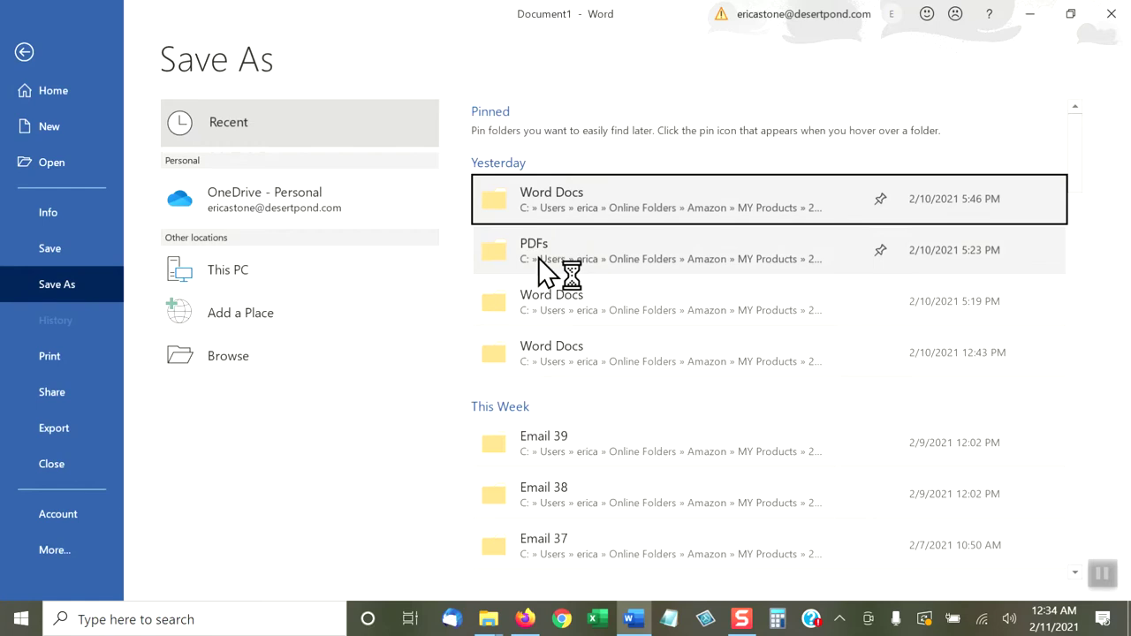
scroll(534, 252, down, 5)
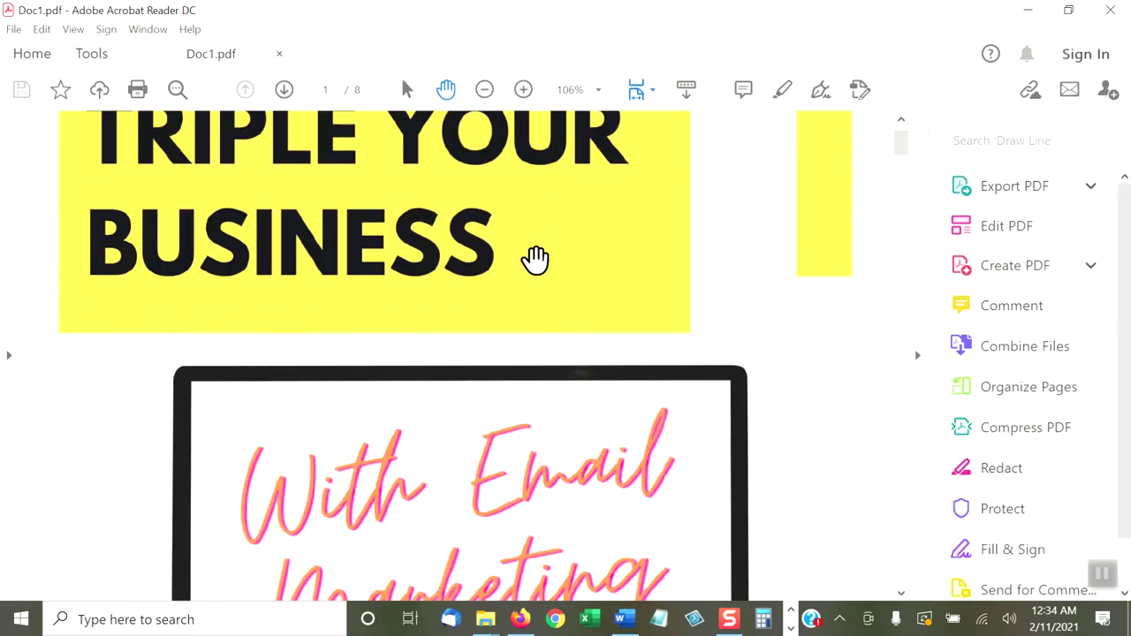
Review the published PDF through the Chef Leah page with its hyperlink, and switch to Firefox to view the linked website.
scroll(521, 275, down, 15)
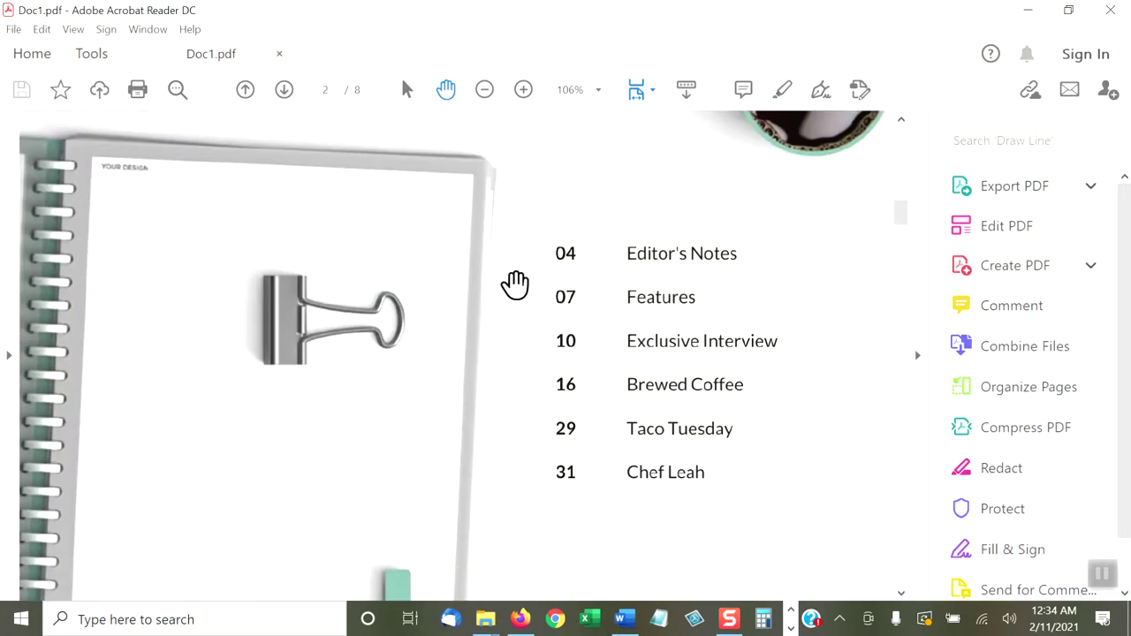
scroll(515, 283, down, 15)
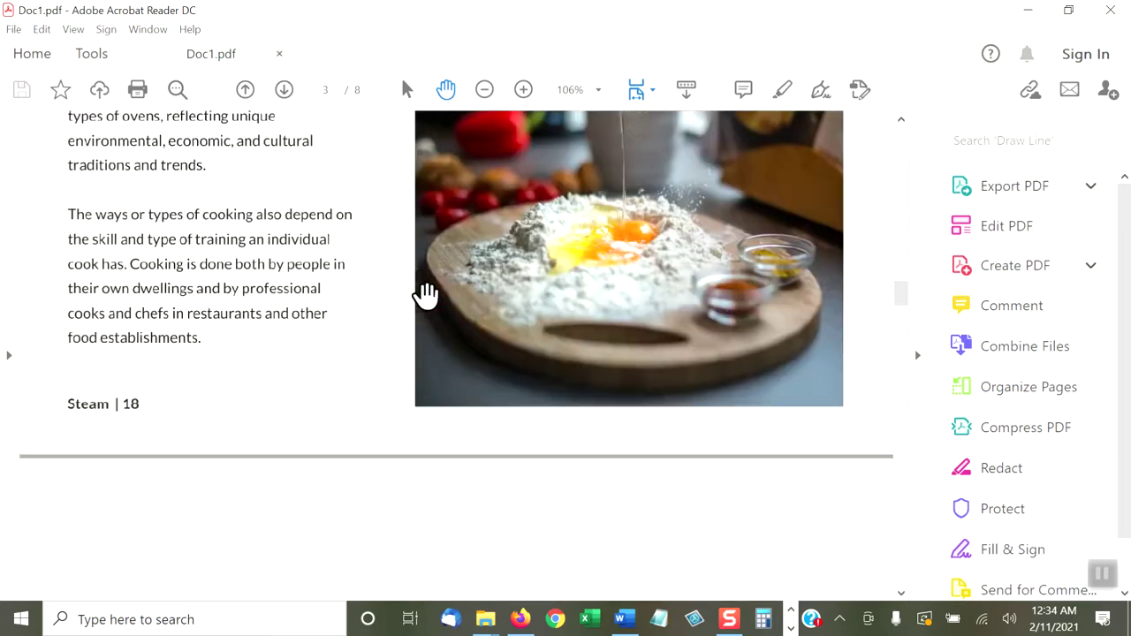
scroll(422, 293, down, 8)
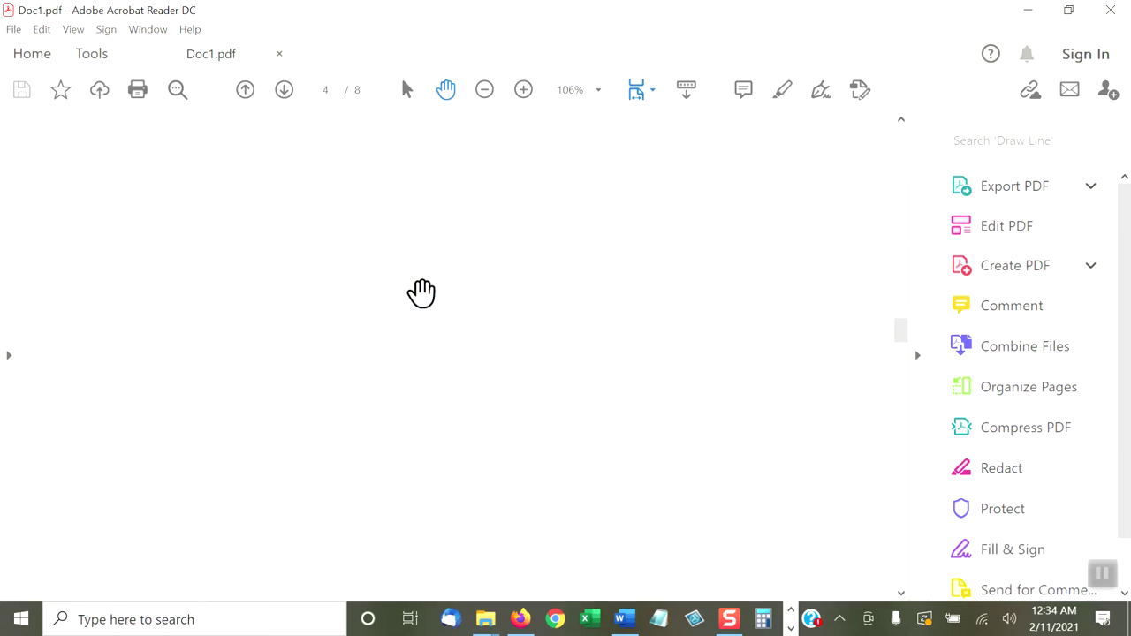
scroll(421, 293, down, 10)
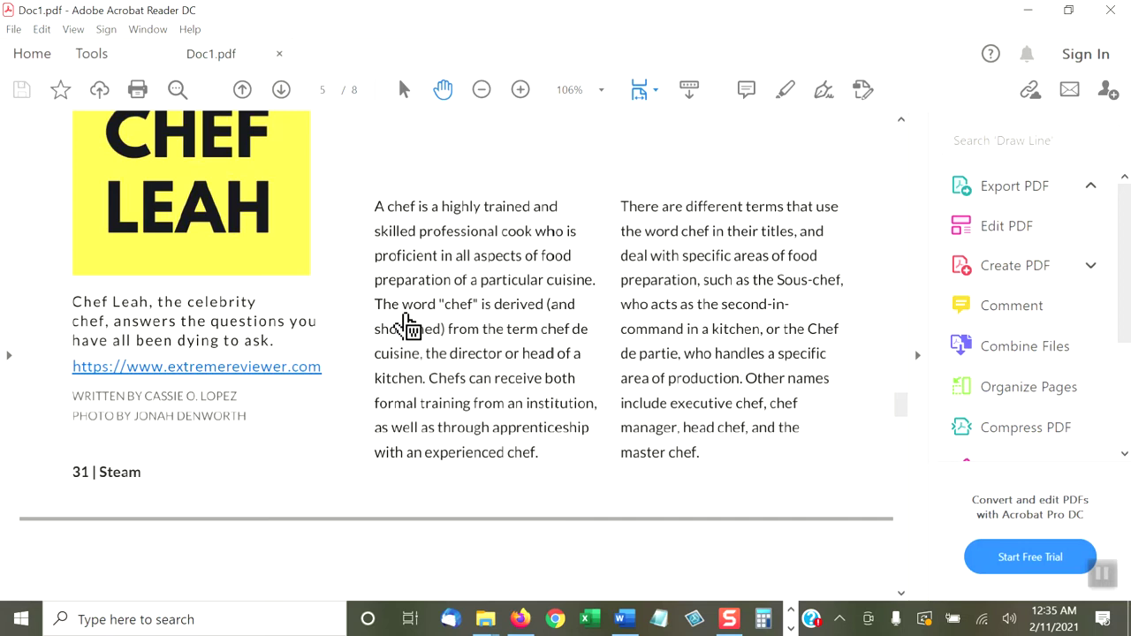
click(520, 617)
mouse_move(560, 308)
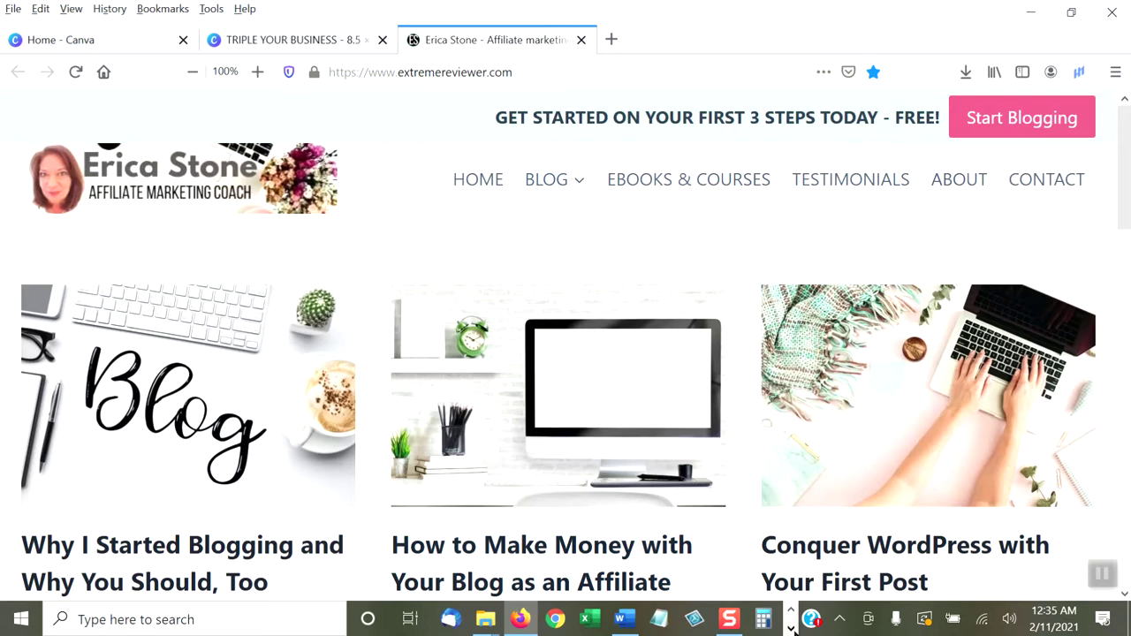
mouse_move(625, 625)
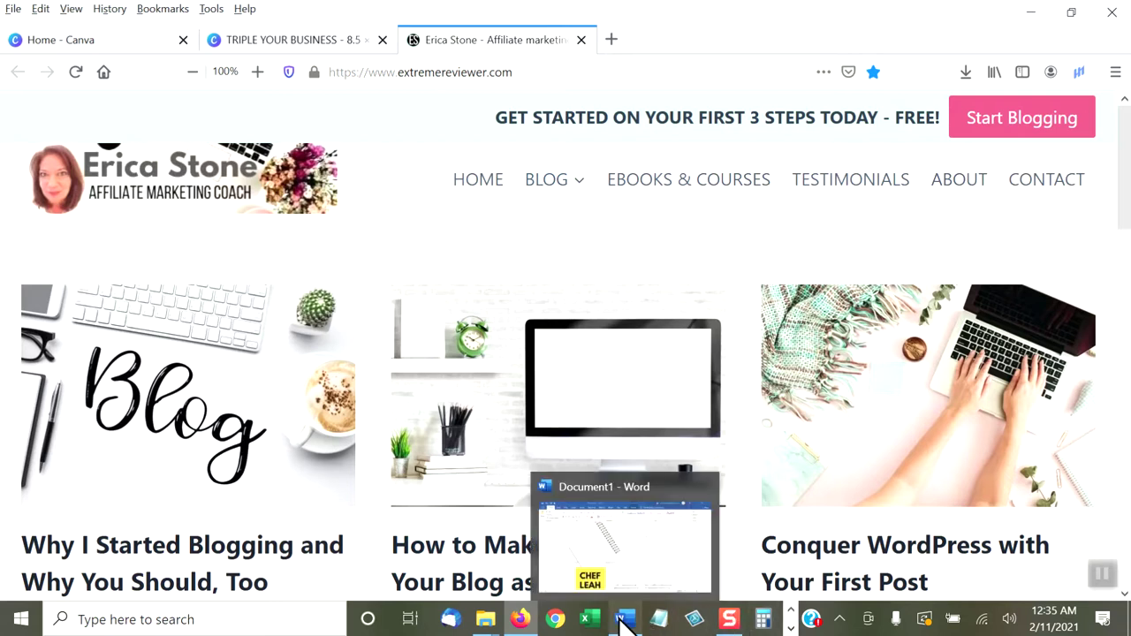
mouse_move(519, 621)
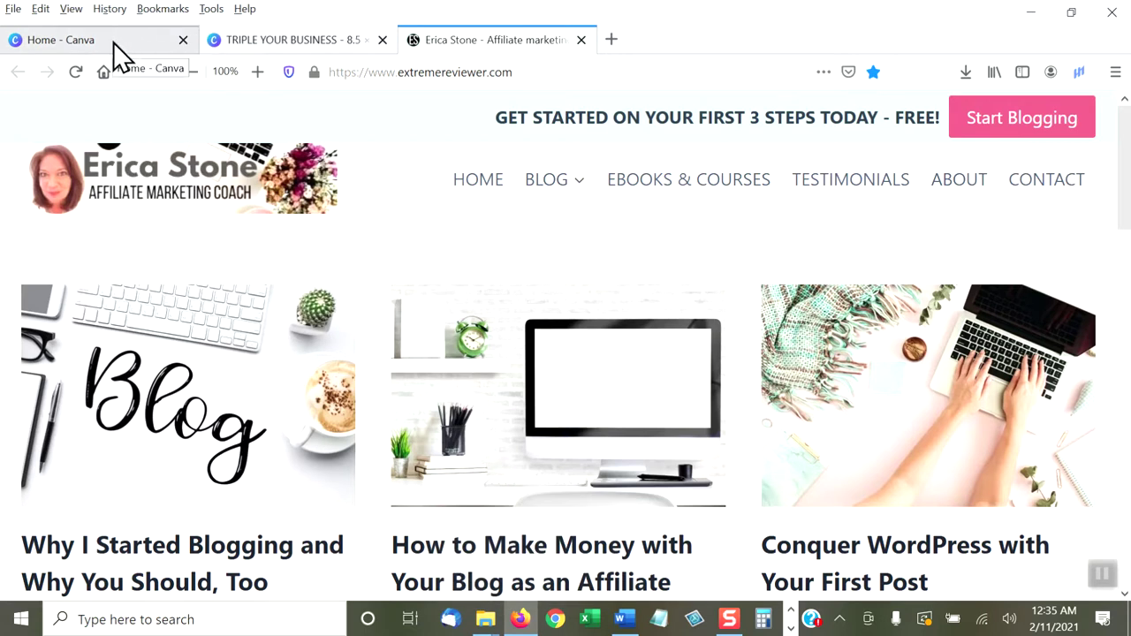
In the Canva design, try the orange document color on the yellow band below the cover's monitor, and restore the yellow.
click(246, 42)
scroll(719, 361, down, 1)
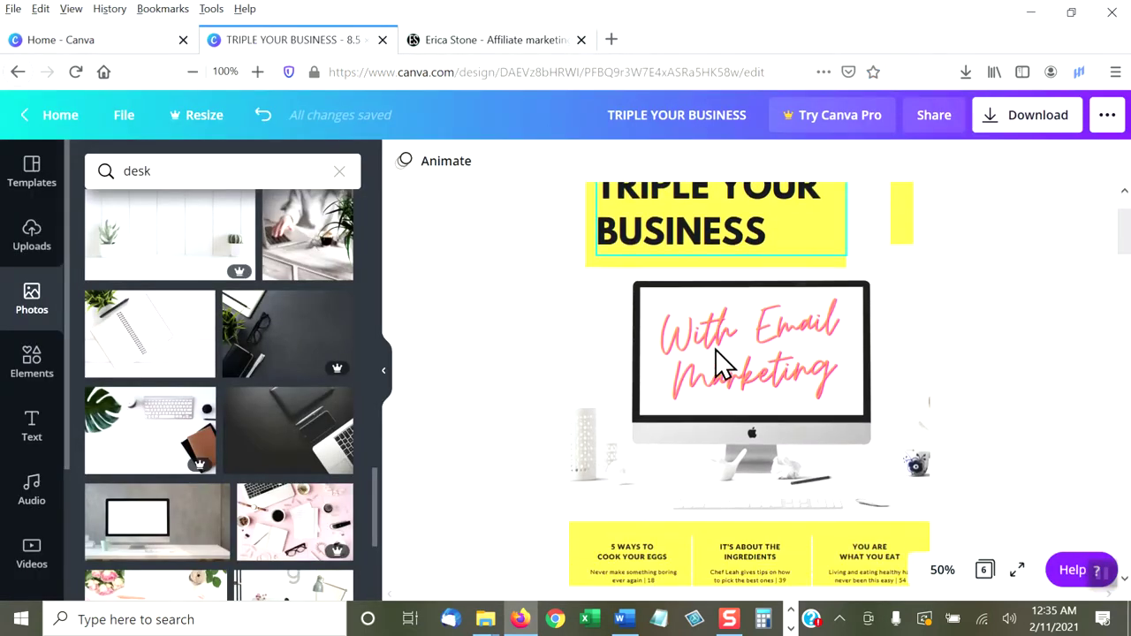
scroll(719, 361, down, 3)
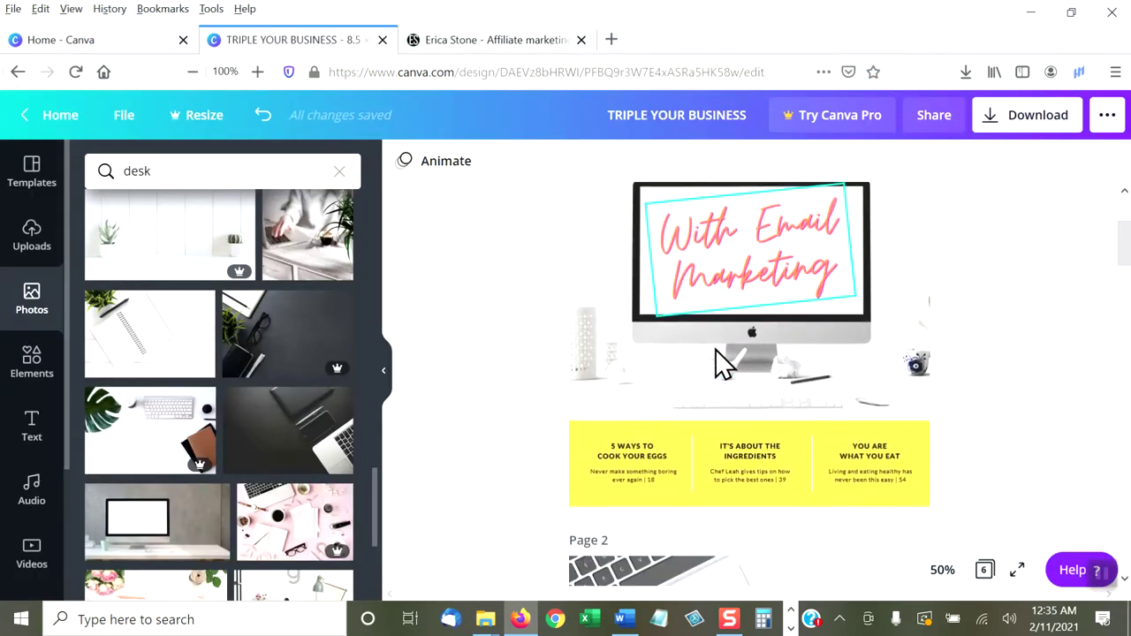
click(583, 460)
click(403, 168)
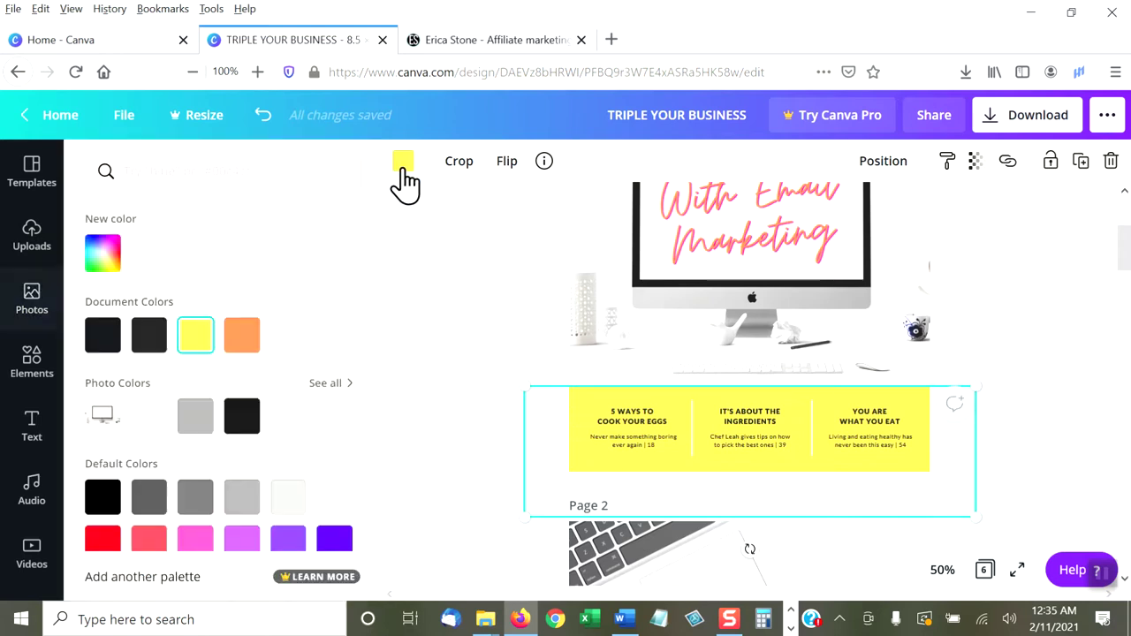
click(240, 342)
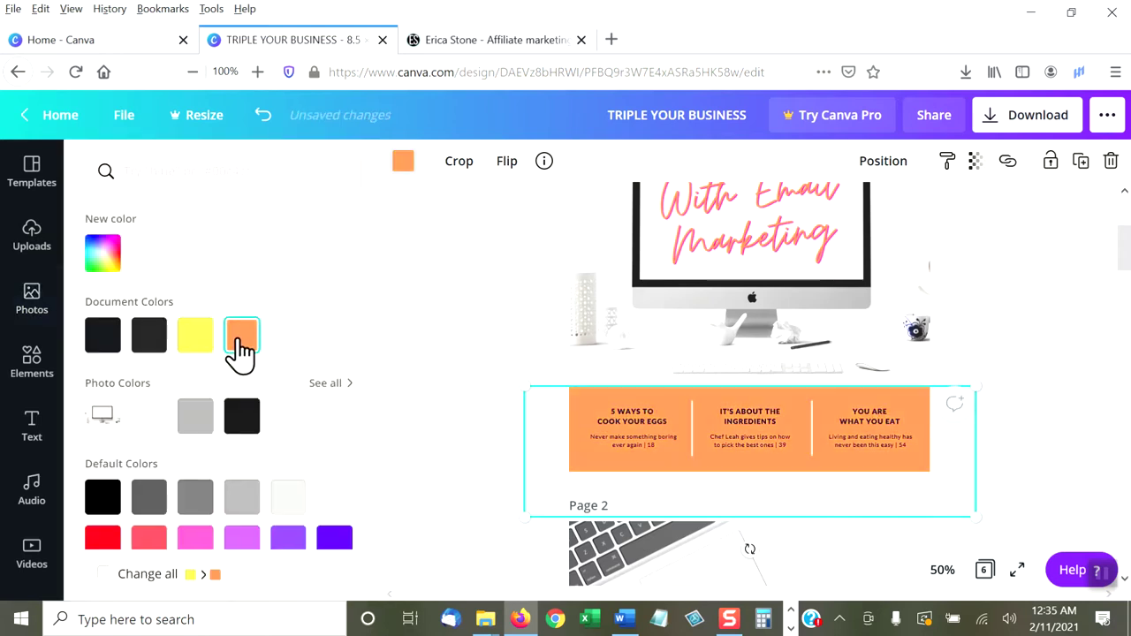
click(195, 335)
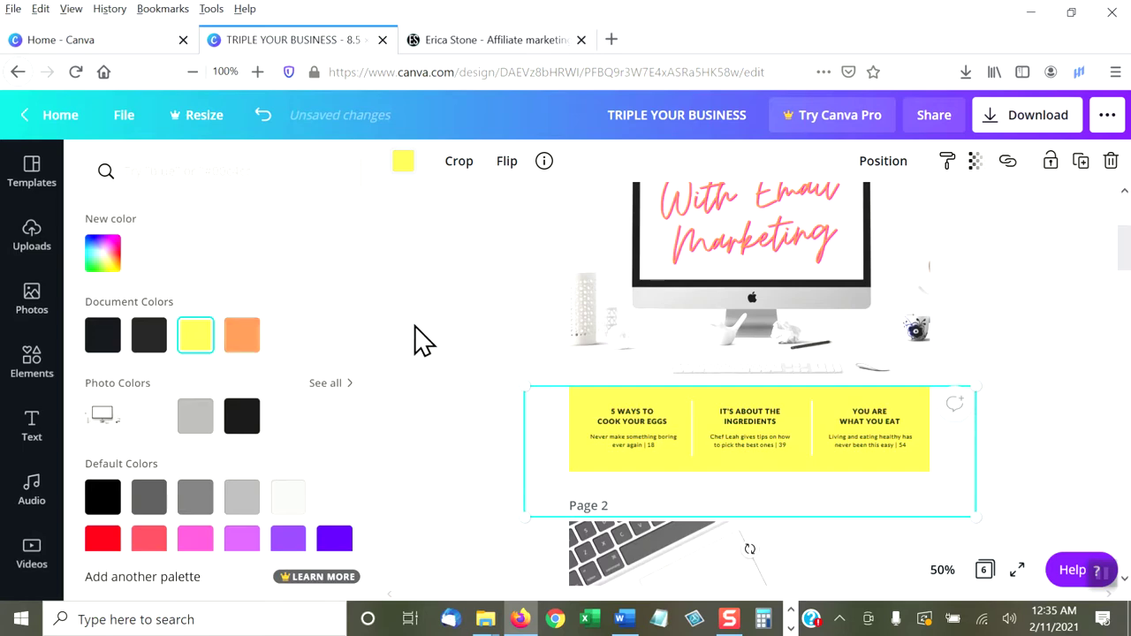
click(566, 389)
Look through the Canva magazine's pages from the cover to page 4 and return to the cover.
scroll(693, 356, down, 5)
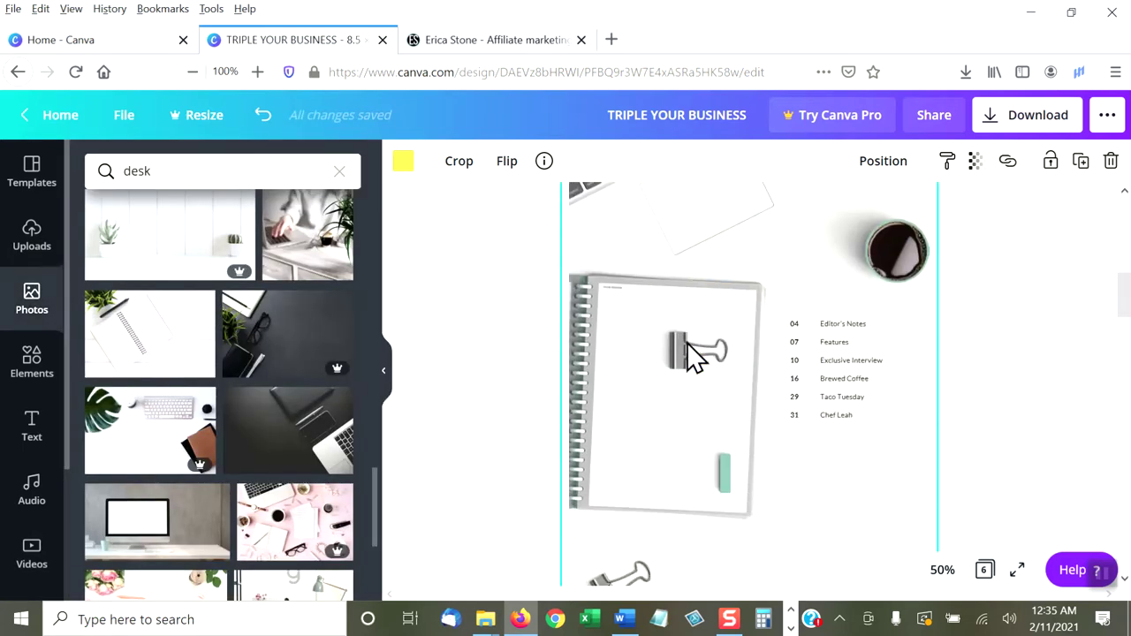
scroll(733, 350, down, 5)
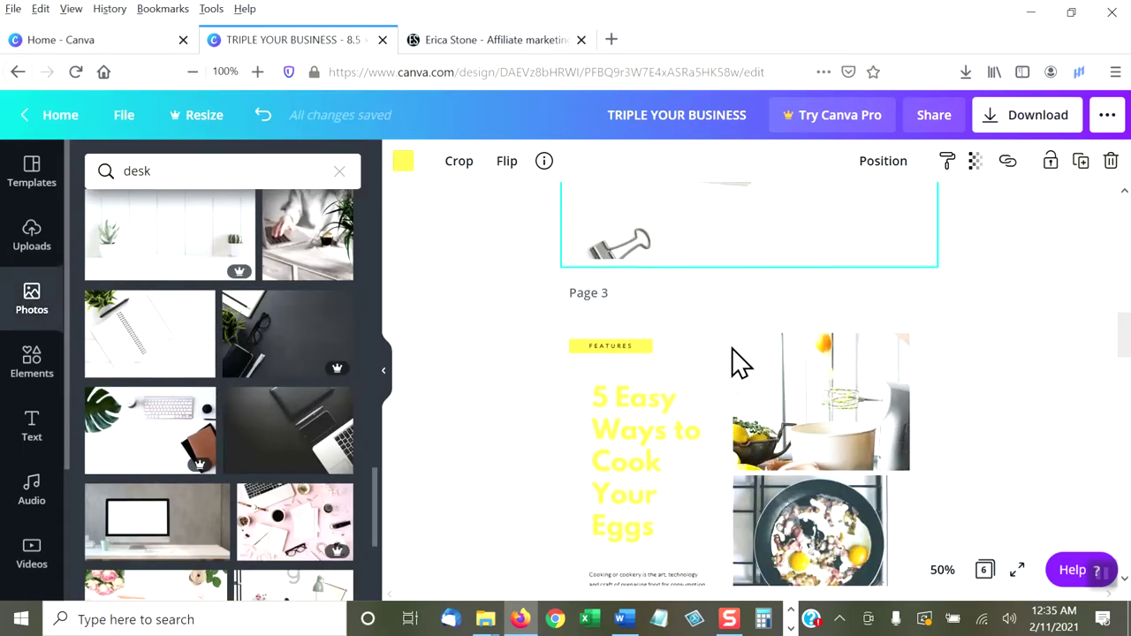
scroll(727, 348, down, 5)
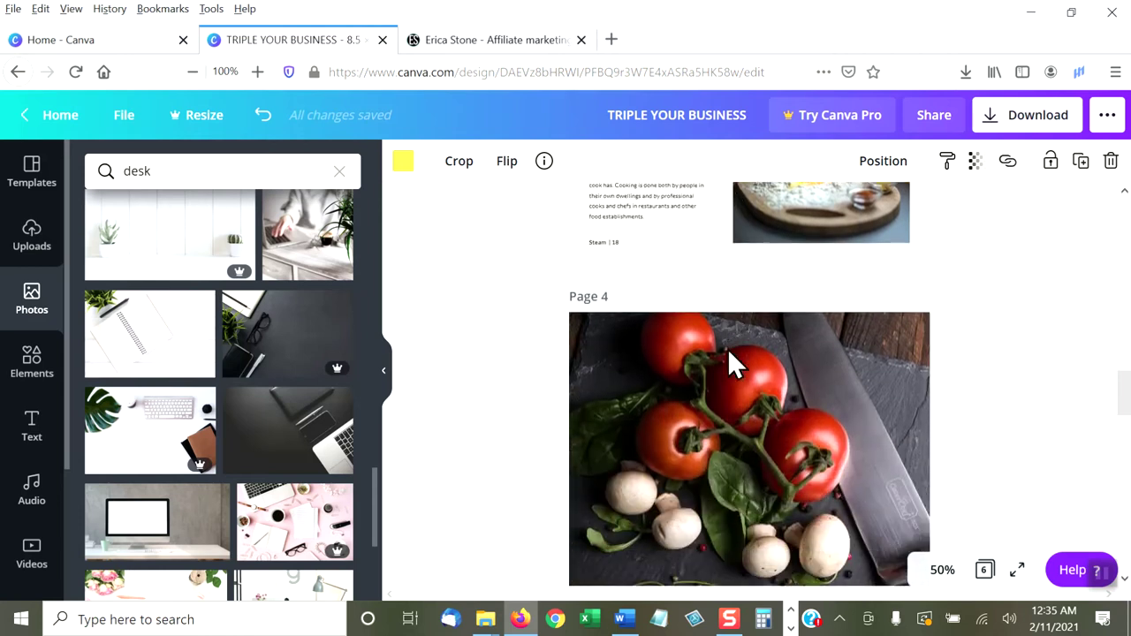
scroll(727, 353, up, 10)
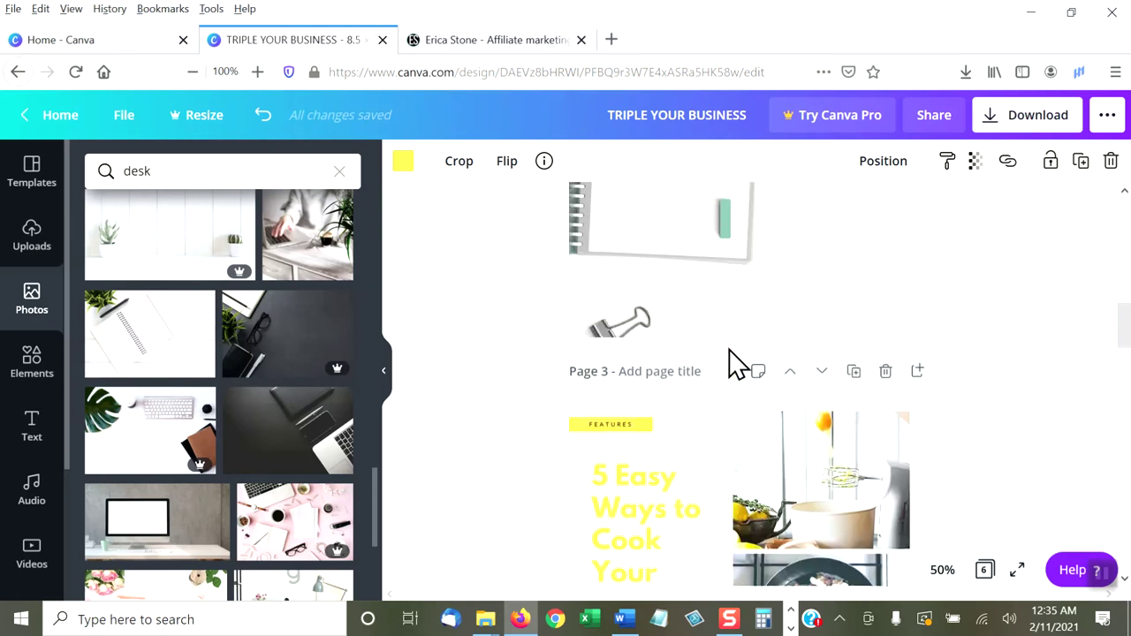
scroll(738, 357, up, 5)
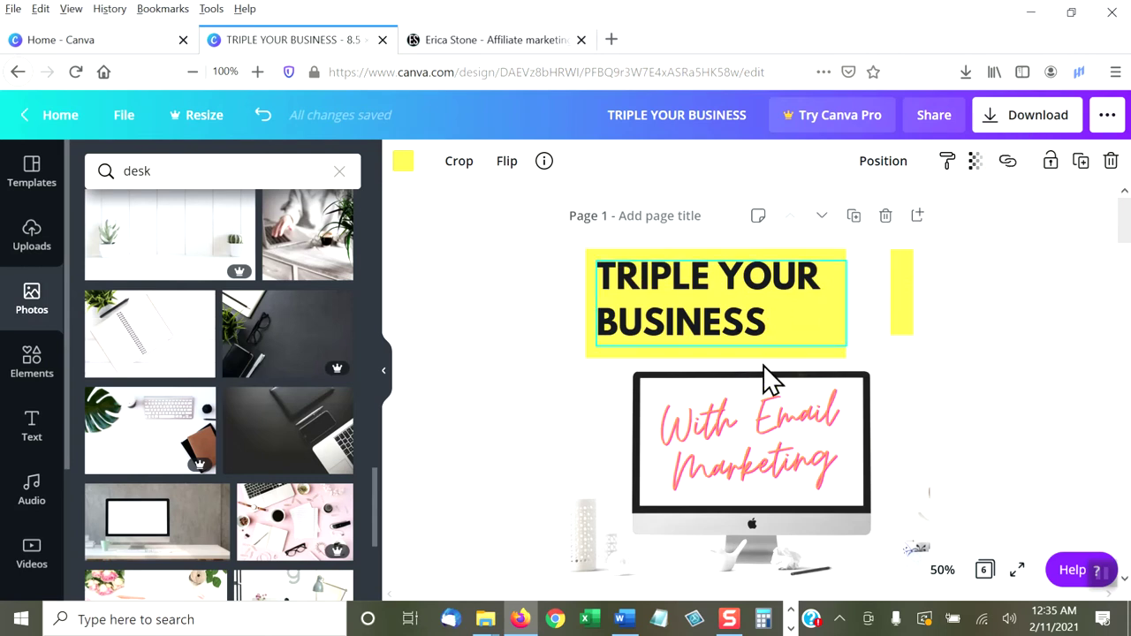
Switch to Word, delete the blank page after the "Steam | 18" page, and check the pages that follow.
click(625, 621)
scroll(556, 321, up, 5)
scroll(555, 321, up, 20)
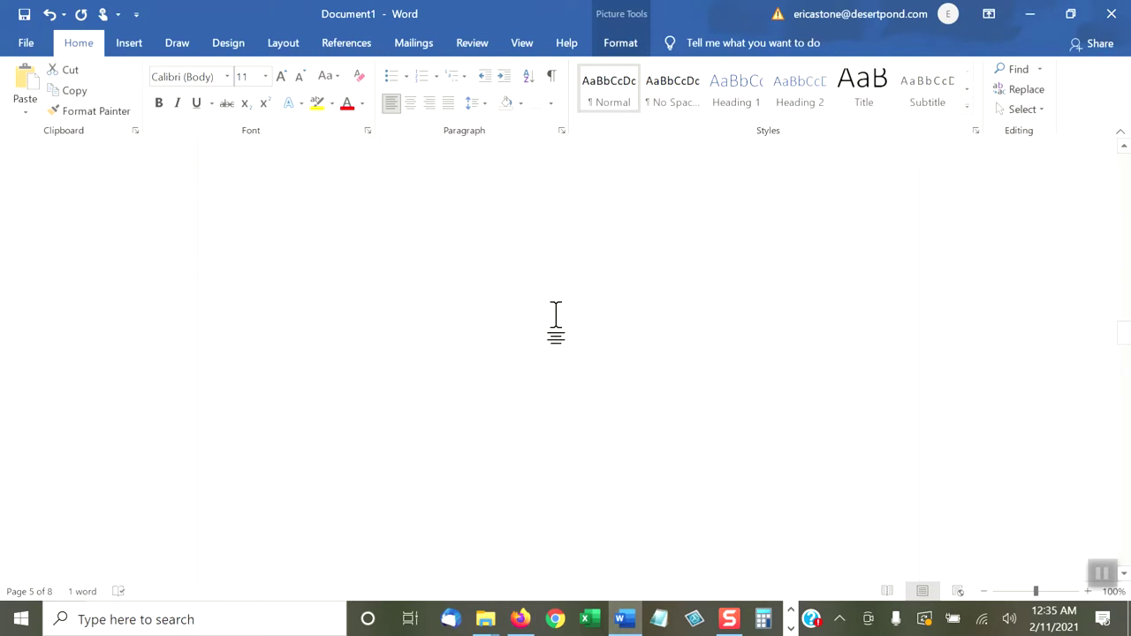
scroll(556, 321, up, 15)
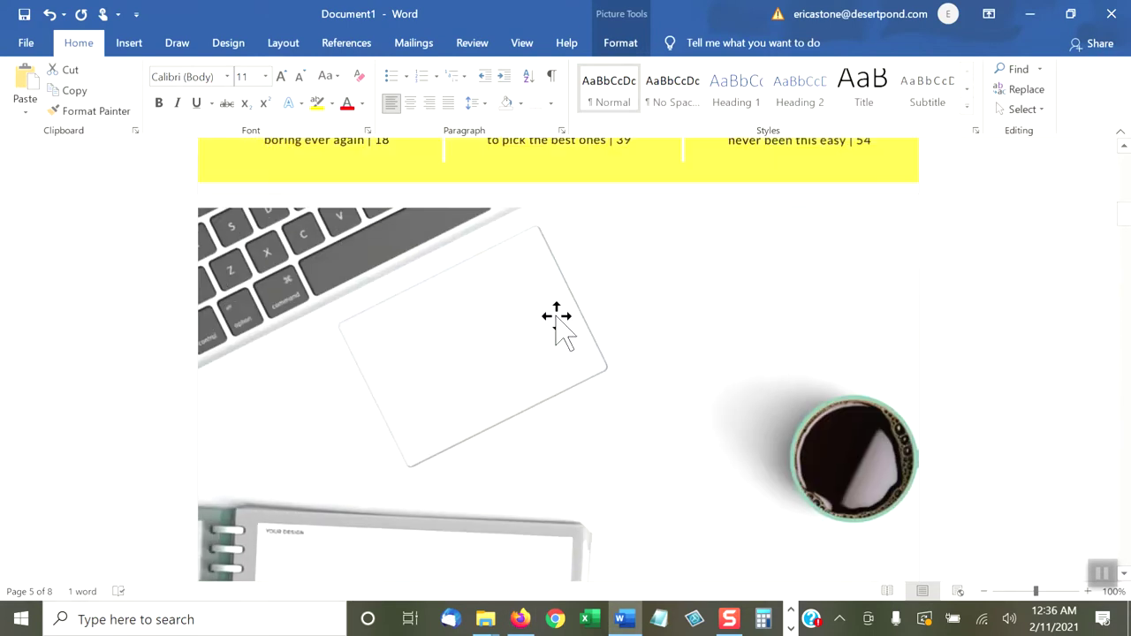
scroll(555, 321, down, 20)
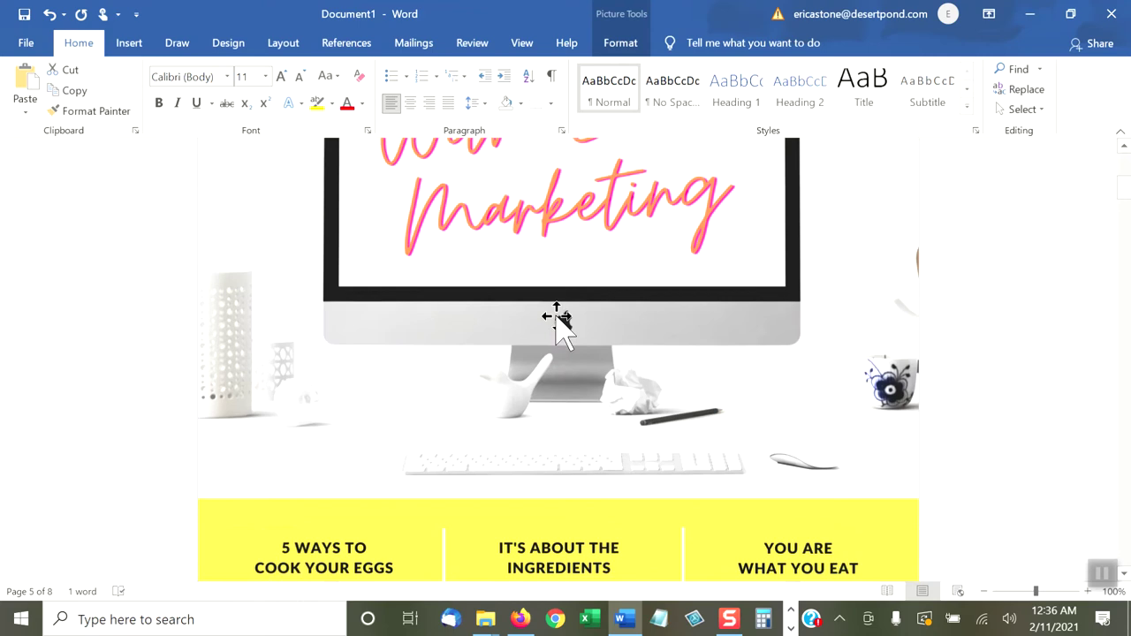
scroll(557, 323, down, 20)
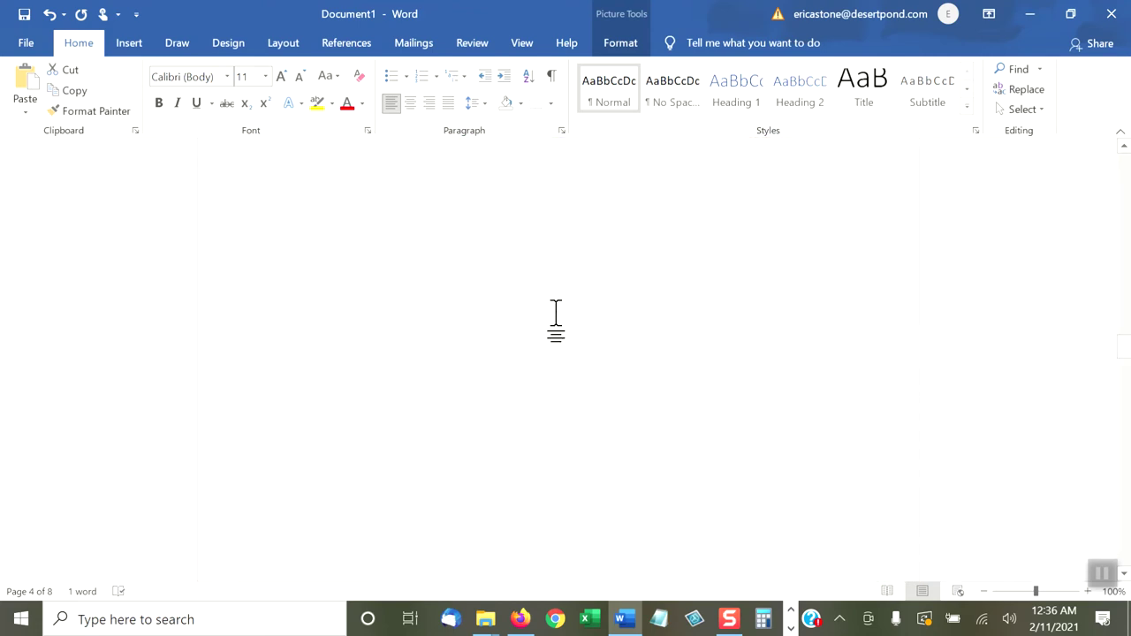
scroll(556, 321, down, 10)
scroll(555, 321, up, 10)
scroll(555, 321, up, 5)
click(321, 381)
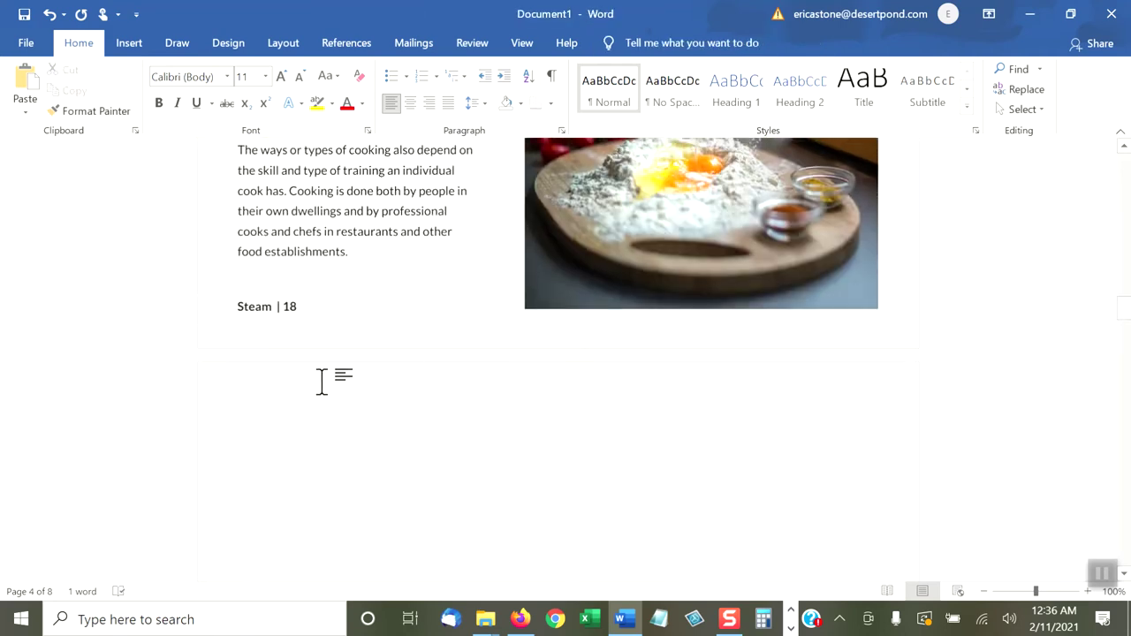
key(BackSpace)
scroll(321, 379, down, 2)
scroll(386, 310, up, 3)
scroll(386, 310, down, 10)
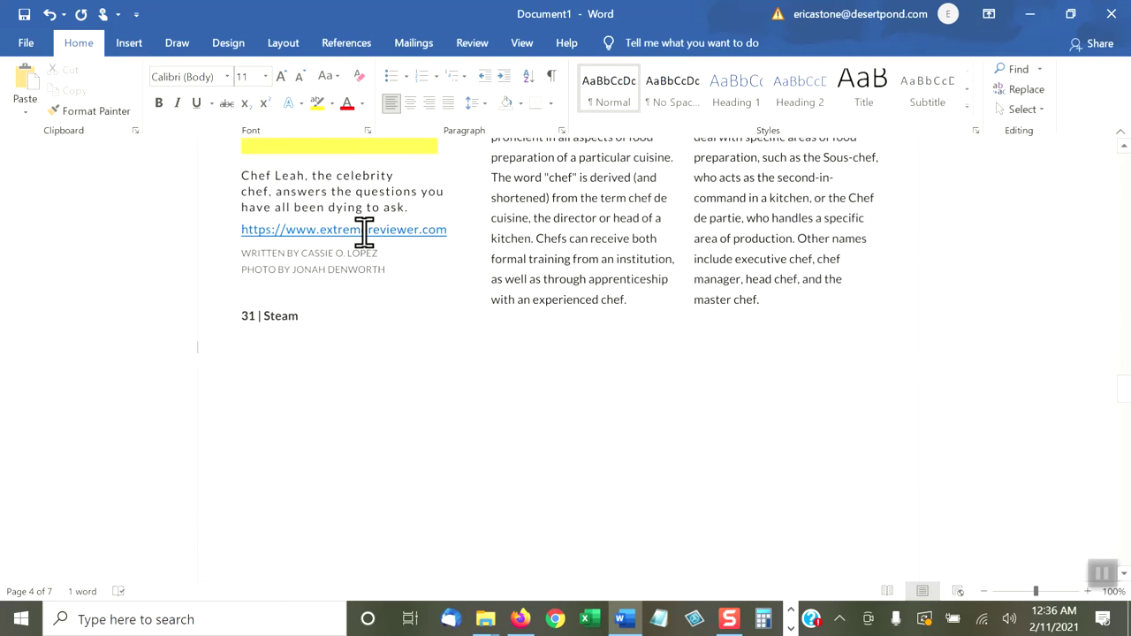